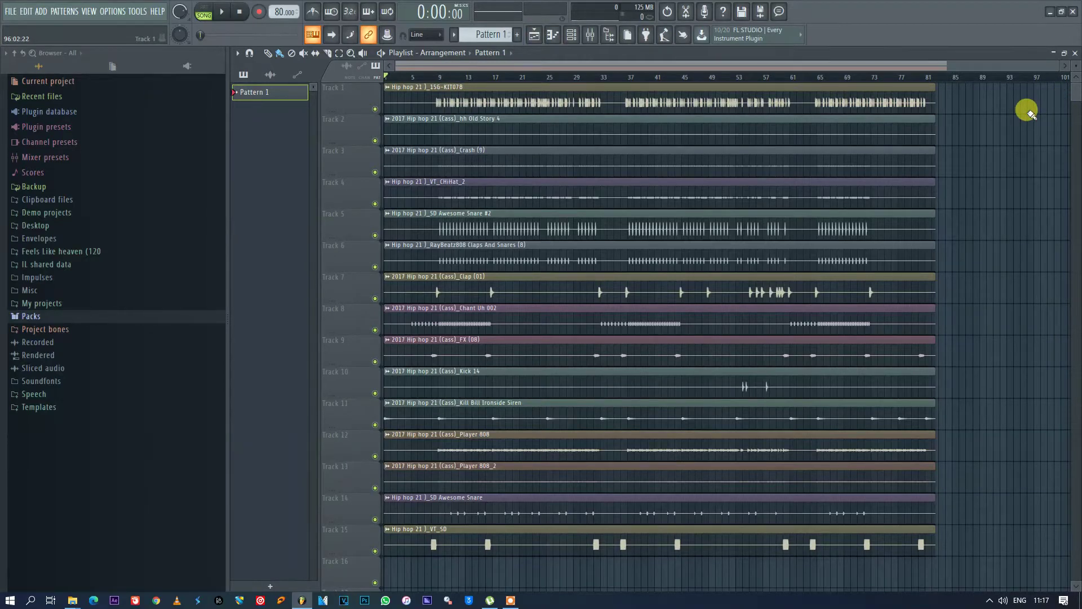
Look through the audio stems laid out on the playlist tracks
scroll(1027, 111, "down", 7)
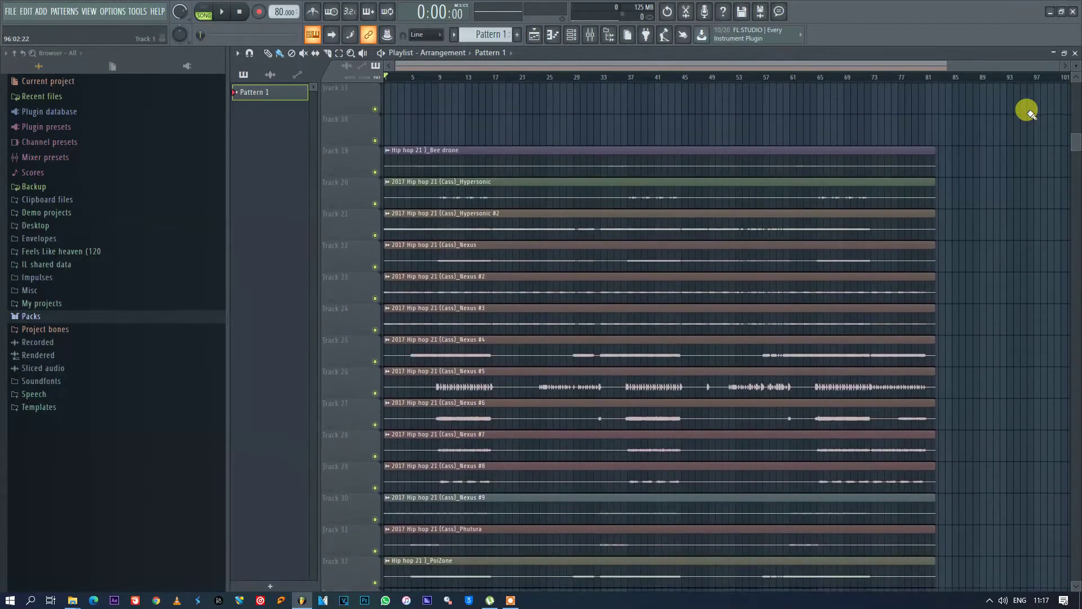
scroll(1027, 111, "up", 5)
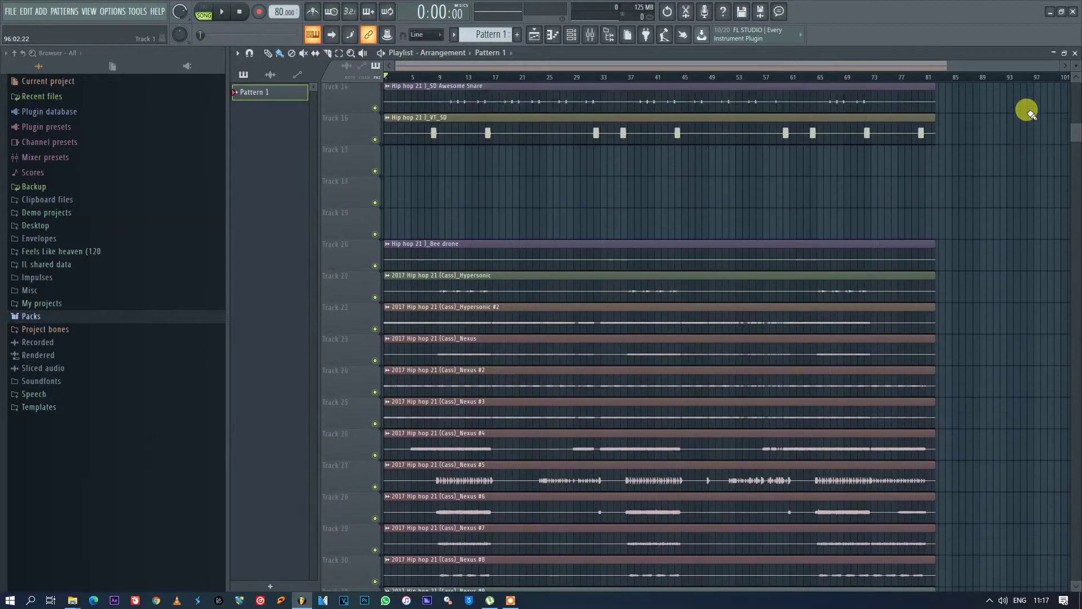
scroll(1027, 110, "up", 4)
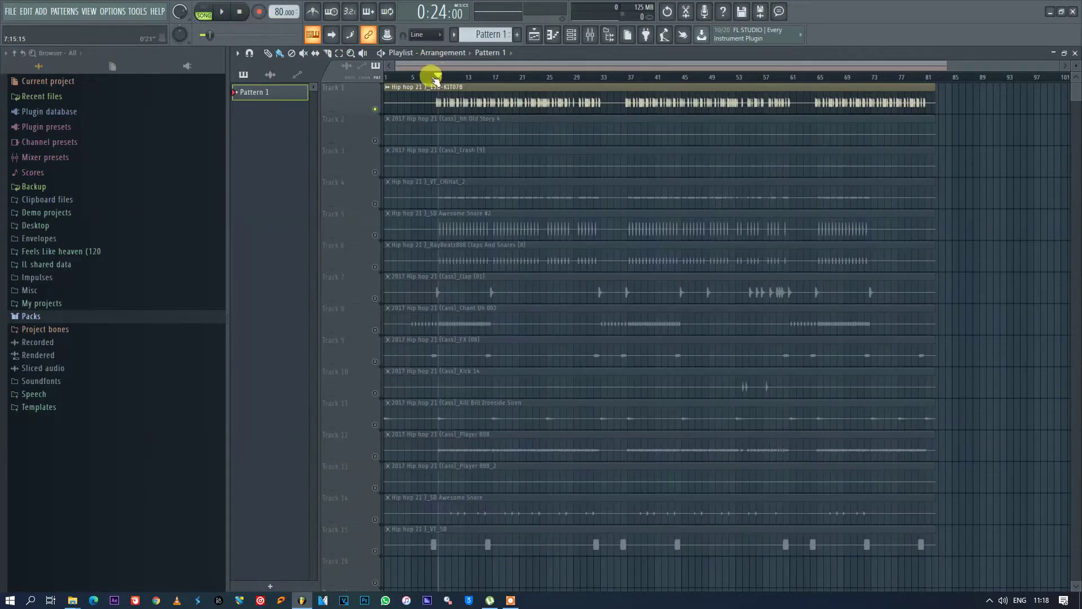
Play the soloed Track 1 from bar 9, stop playback, and enable Track 2 alongside it
left_click(222, 12)
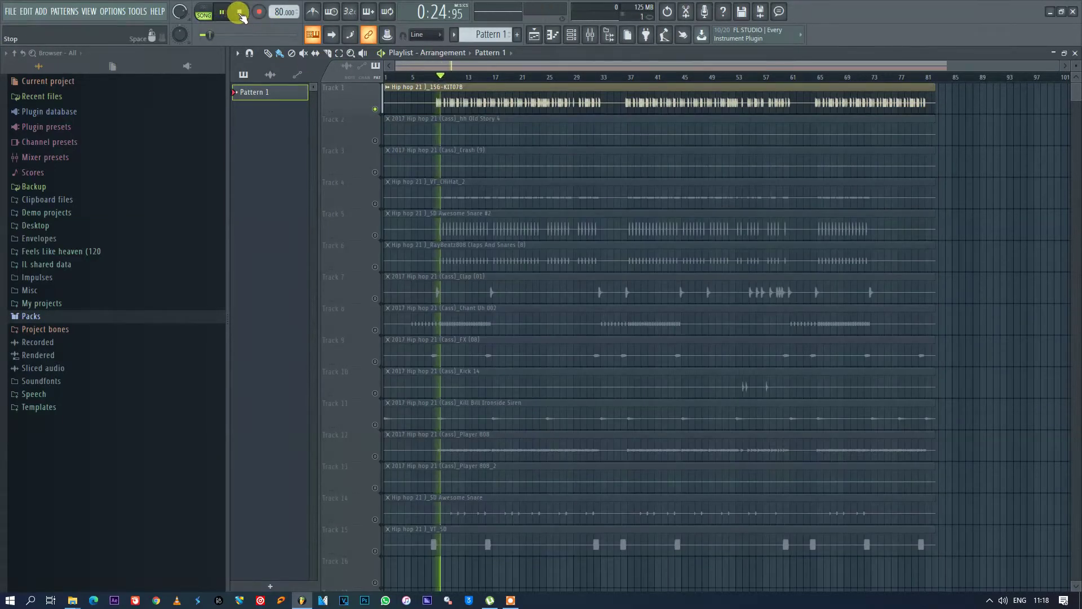
left_click(374, 140, "ctrl")
left_click(241, 13)
left_click(241, 13)
left_click(375, 108)
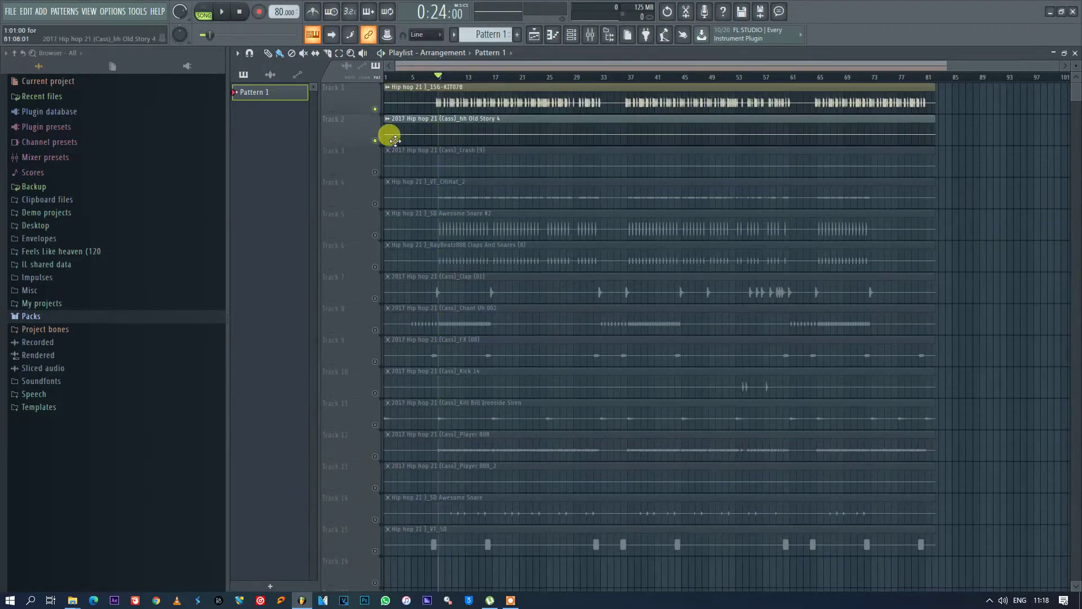
Unmute Track 3 with the crash and Track 4 with the VT_ChHat_2 hi-hat
scroll(941, 165, "down", 5)
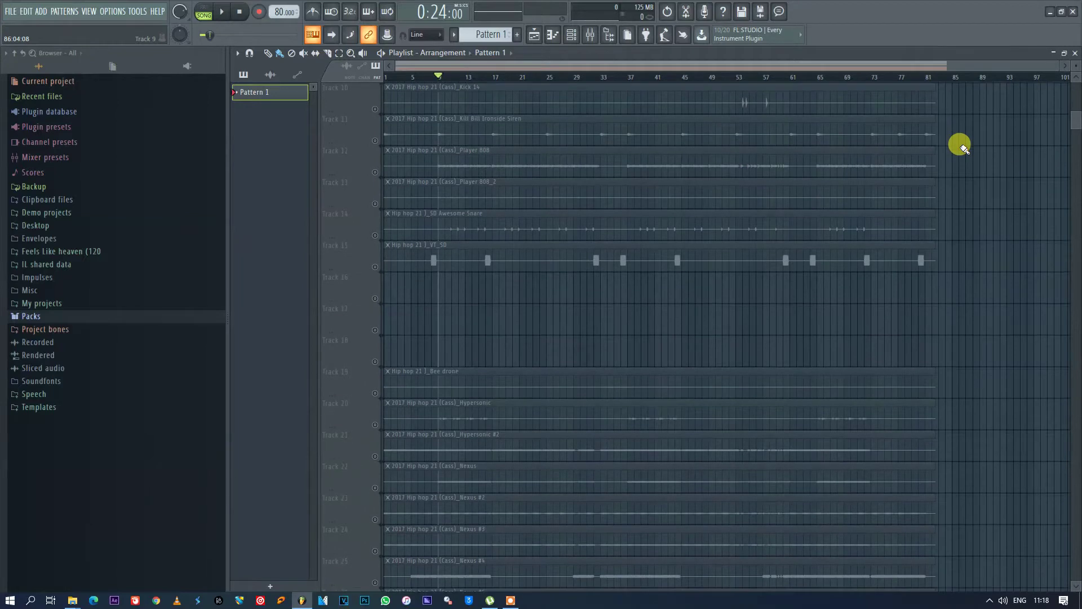
scroll(961, 146, "up", 5)
left_click(375, 140)
left_click(375, 172)
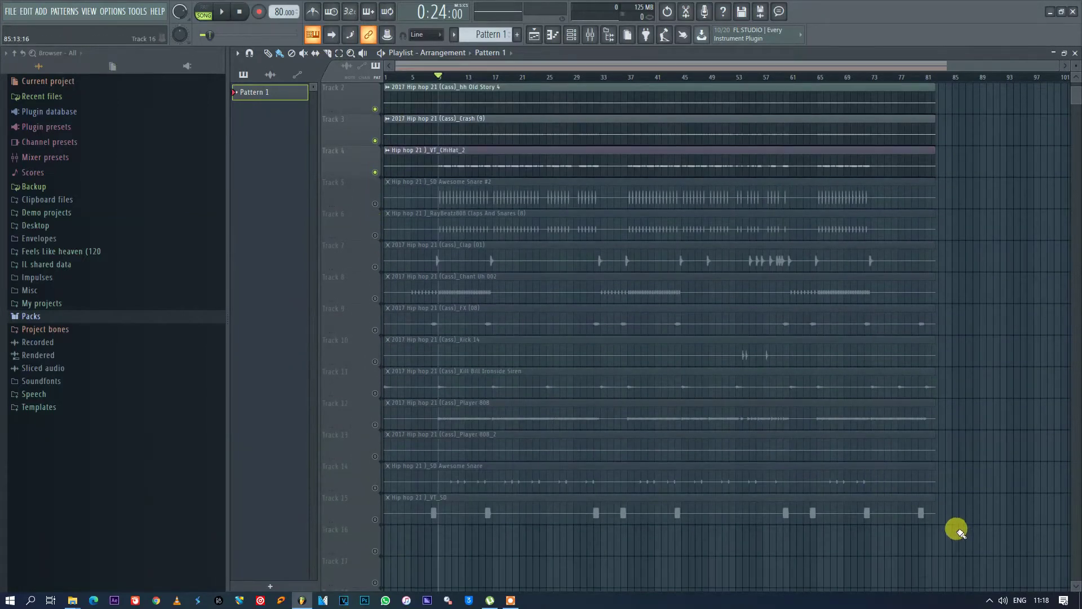
Select all clips on Tracks 1 to 15, and separately select the melodic clips from Track 19 downwards
left_click_drag(957, 529, 511, 85)
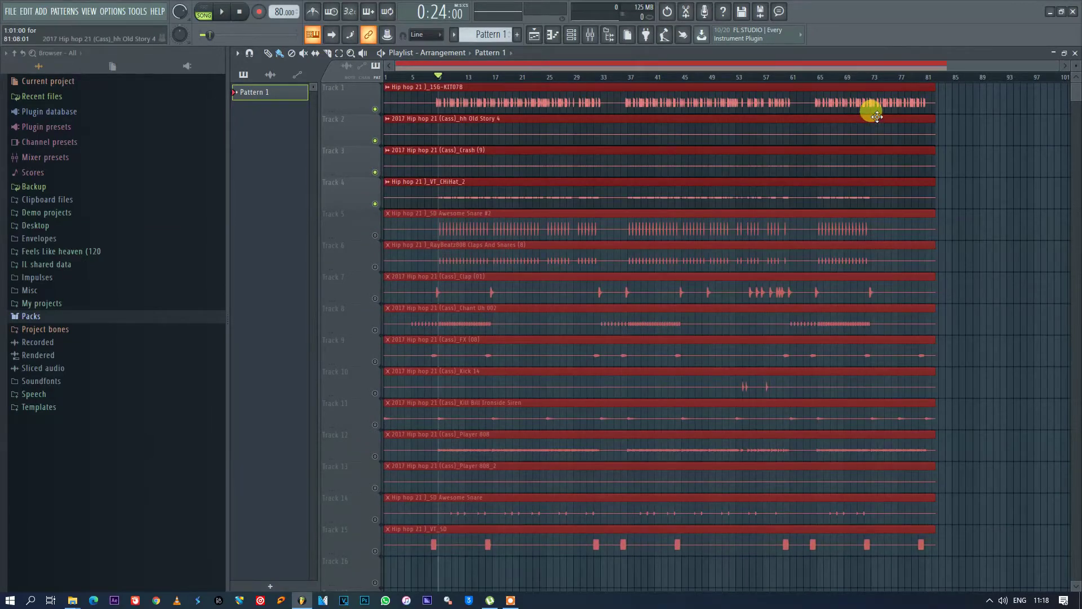
scroll(978, 124, "down", 6)
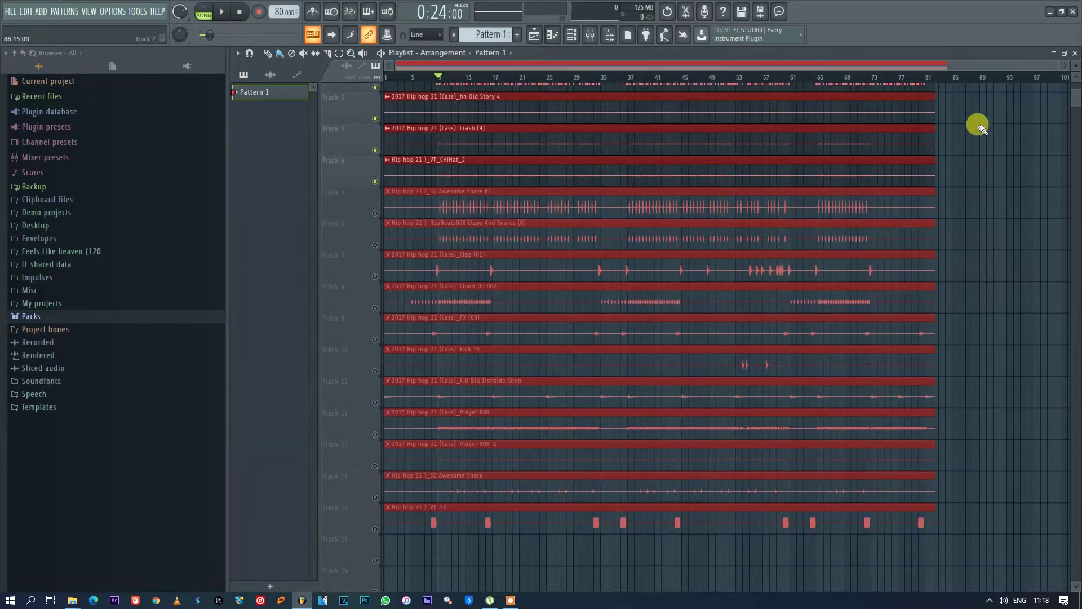
scroll(978, 130, "down", 8)
left_click_drag(964, 223, 567, 531)
scroll(989, 230, "up", 4)
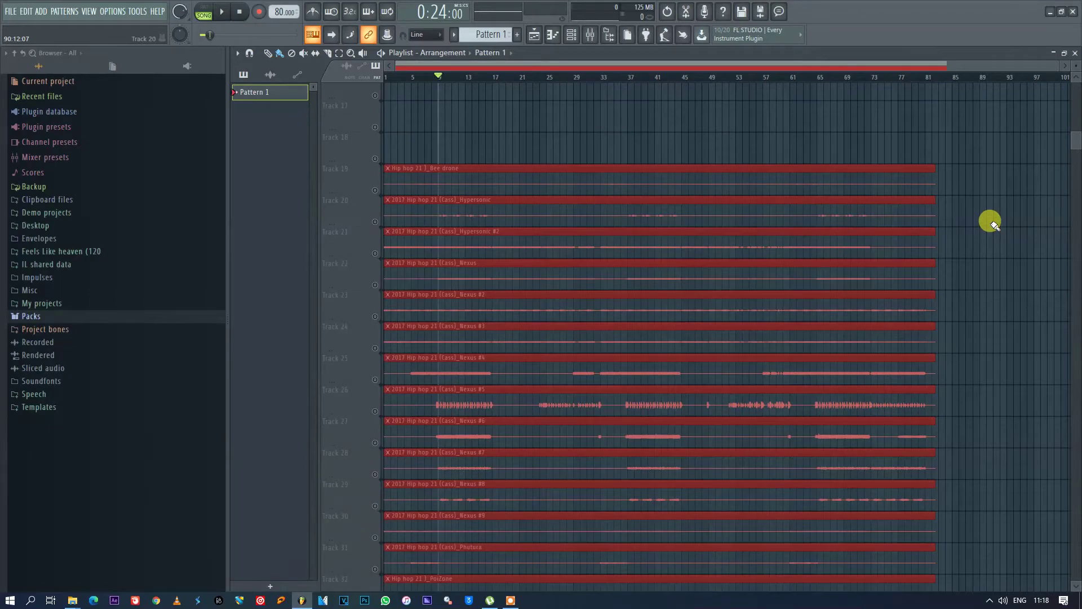
scroll(991, 220, "up", 10)
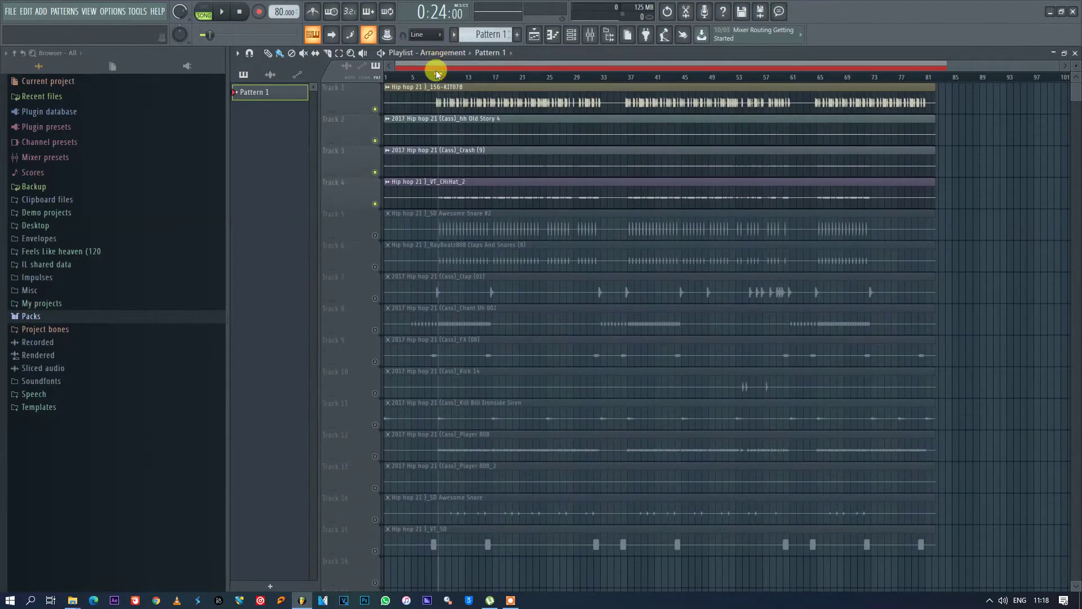
Reposition the mixer window lower over the playlist, close it, and solo Track 1
key("F9")
left_click_drag(536, 82, 548, 164)
key("F9")
right_click(376, 108)
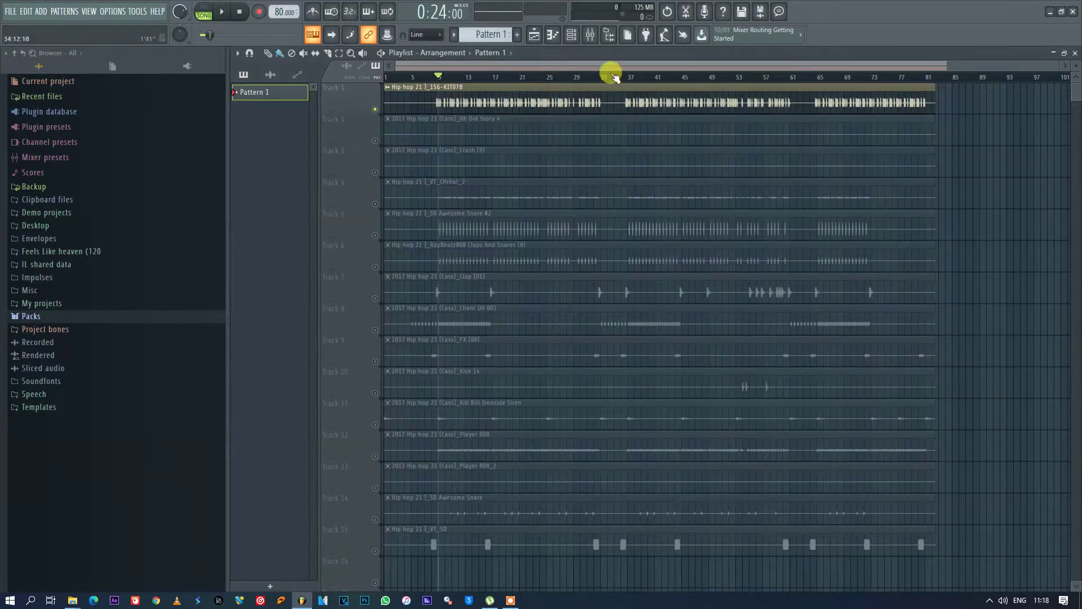
Look through several mixer inserts between 5 and 14 to check their track assignments, and close the mixer
left_click(590, 35)
left_click(476, 217)
left_click(521, 214)
left_click(535, 212)
left_click(555, 212)
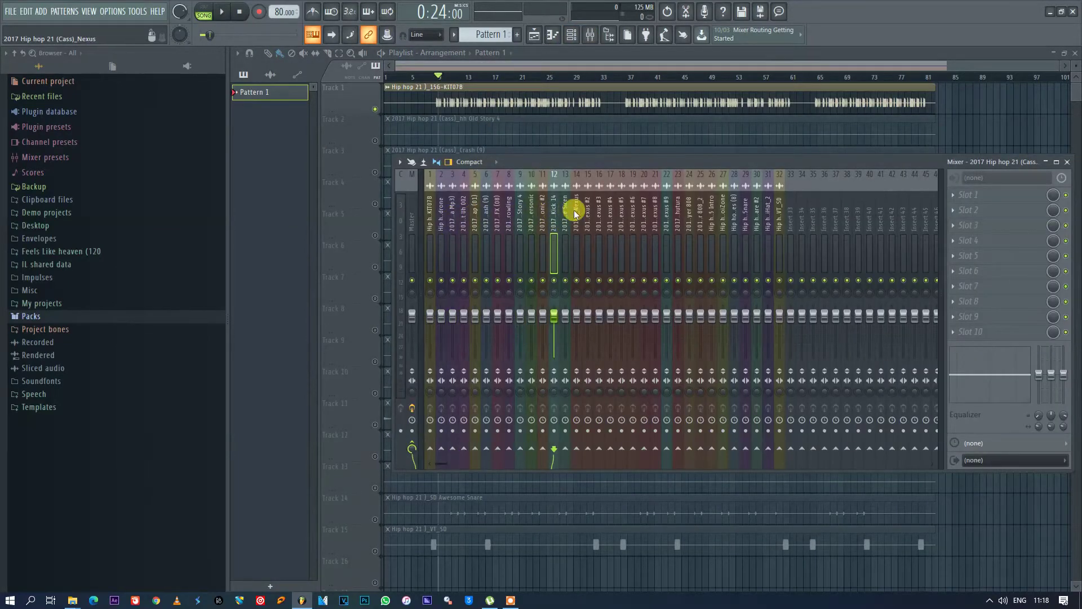
left_click(575, 214)
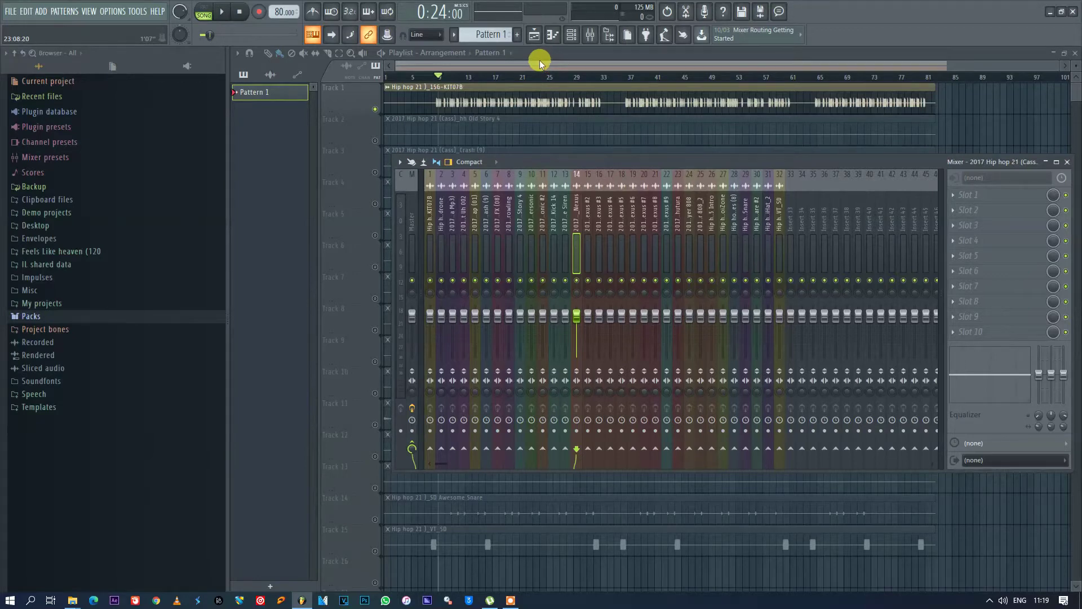
key("F9")
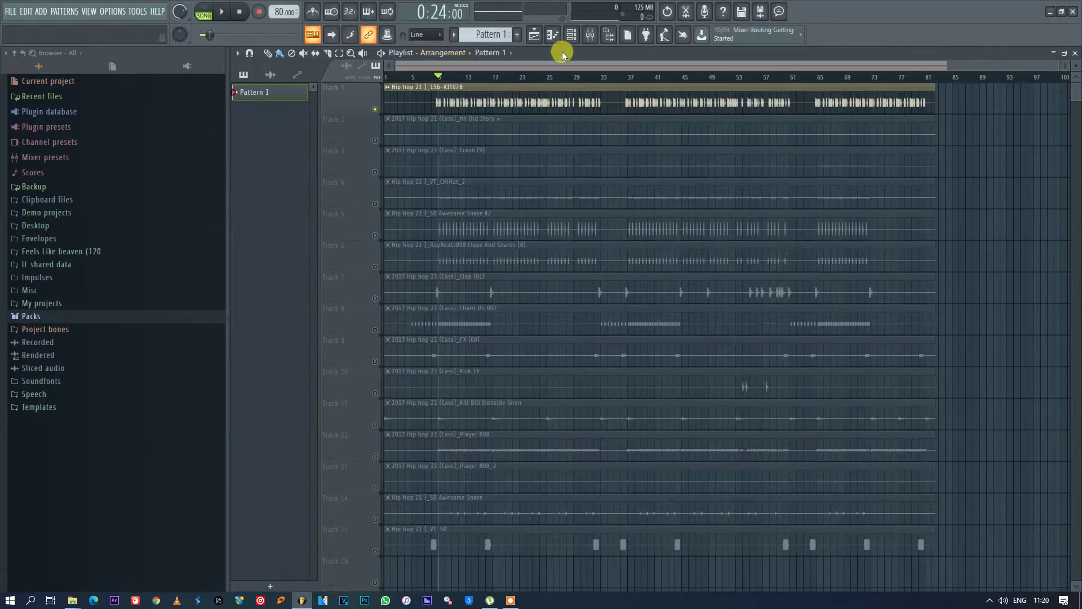
Play the soloed Track 1 with the mixer open, move the mixer clear of its current spot, and stop playback
key("space")
left_click(590, 37)
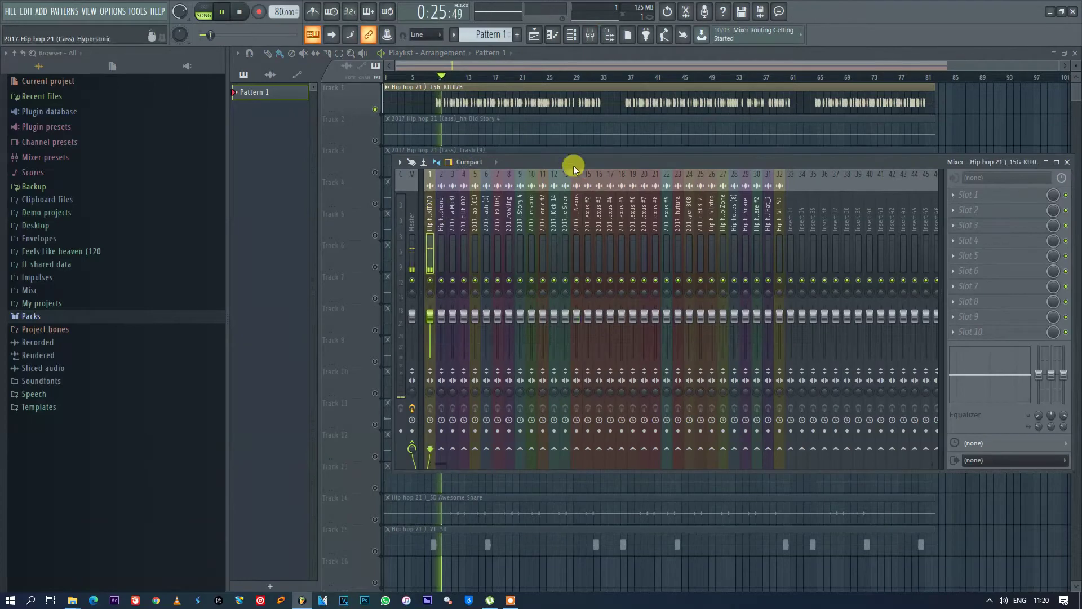
left_click_drag(546, 160, 475, 138)
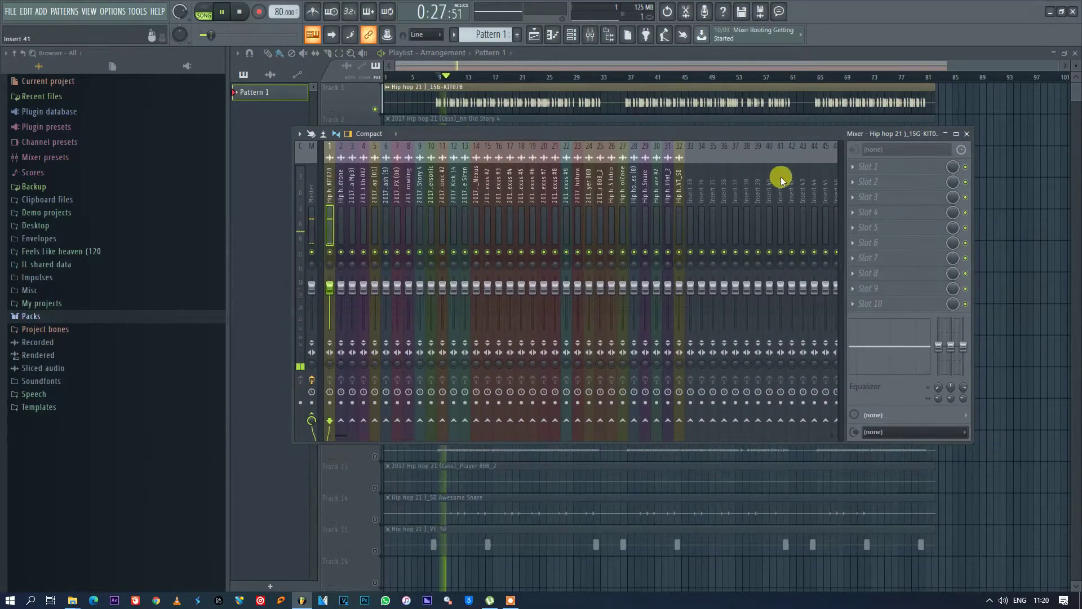
key("space")
Load Fruity Parametric EQ 2 in slot 1 of mixer insert 1, apply the Kick preset, and audition it
left_click(854, 167)
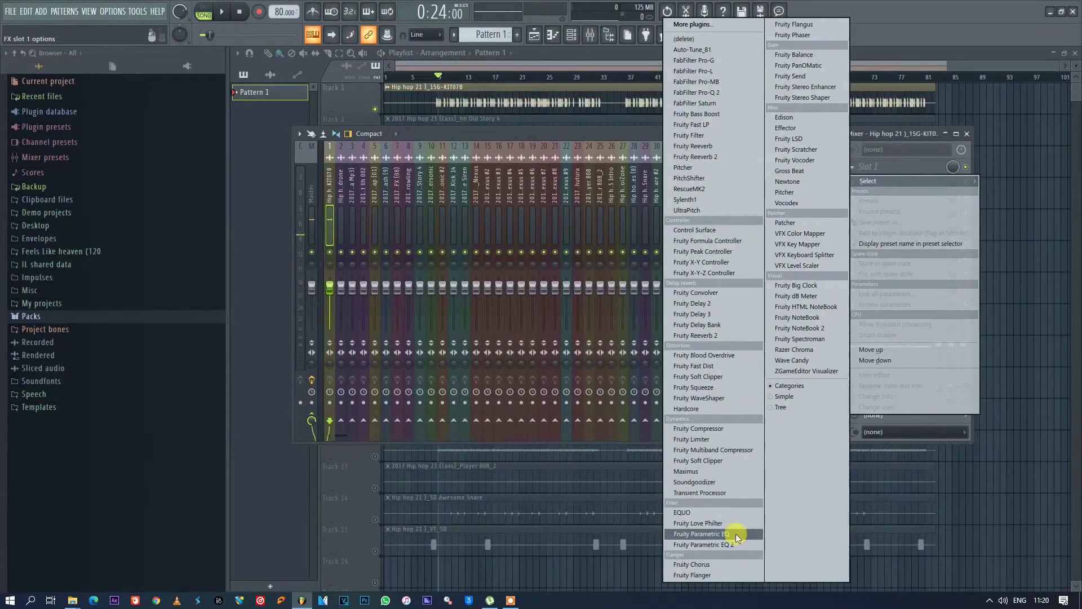
left_click(705, 544)
left_click_drag(508, 168, 576, 163)
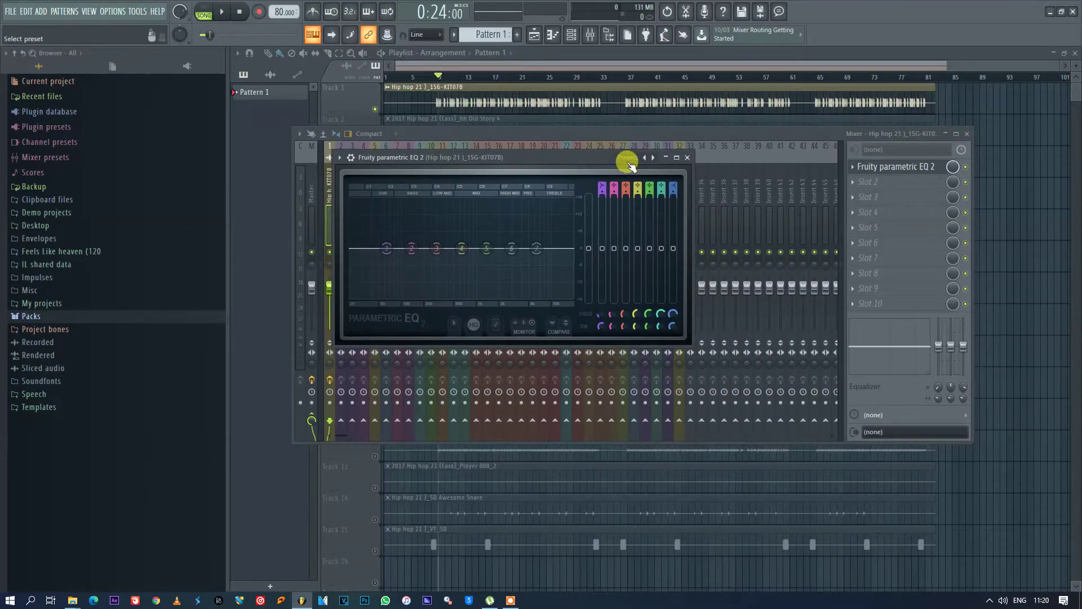
left_click(650, 159)
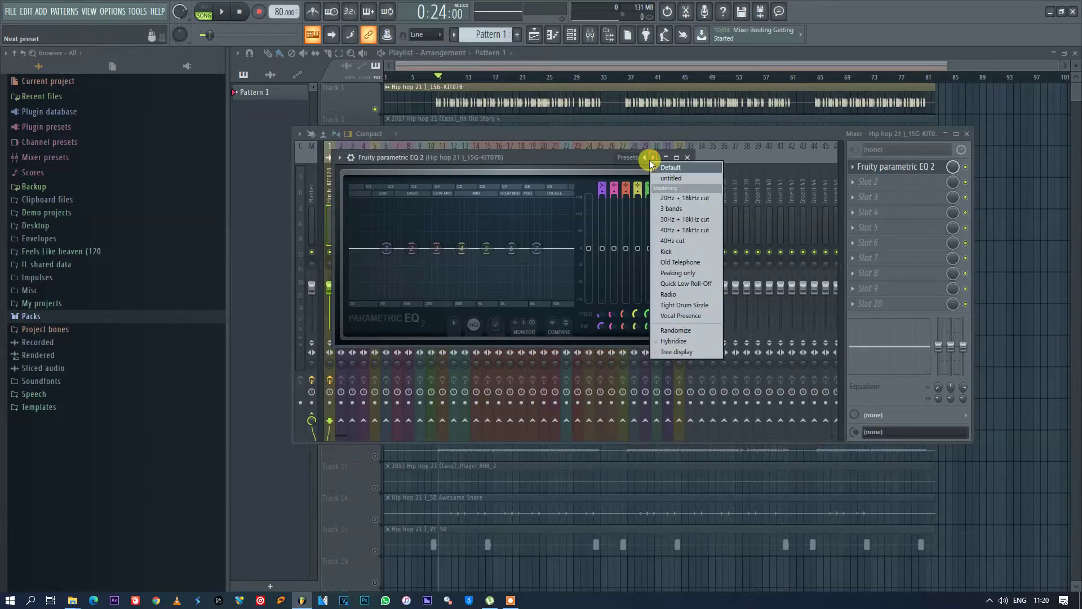
left_click(675, 251)
key("space")
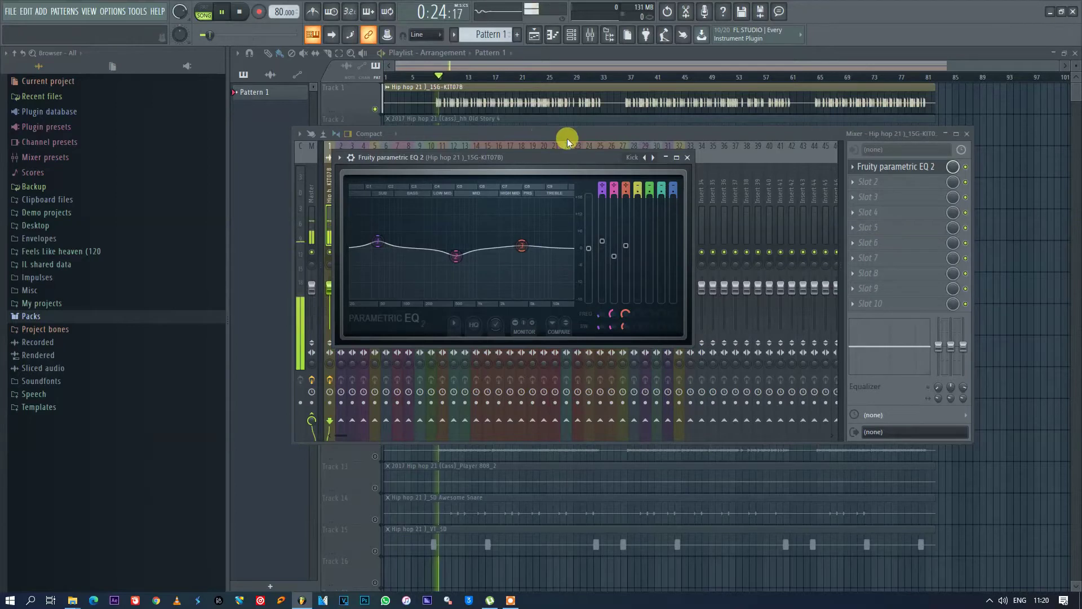
left_click(687, 157)
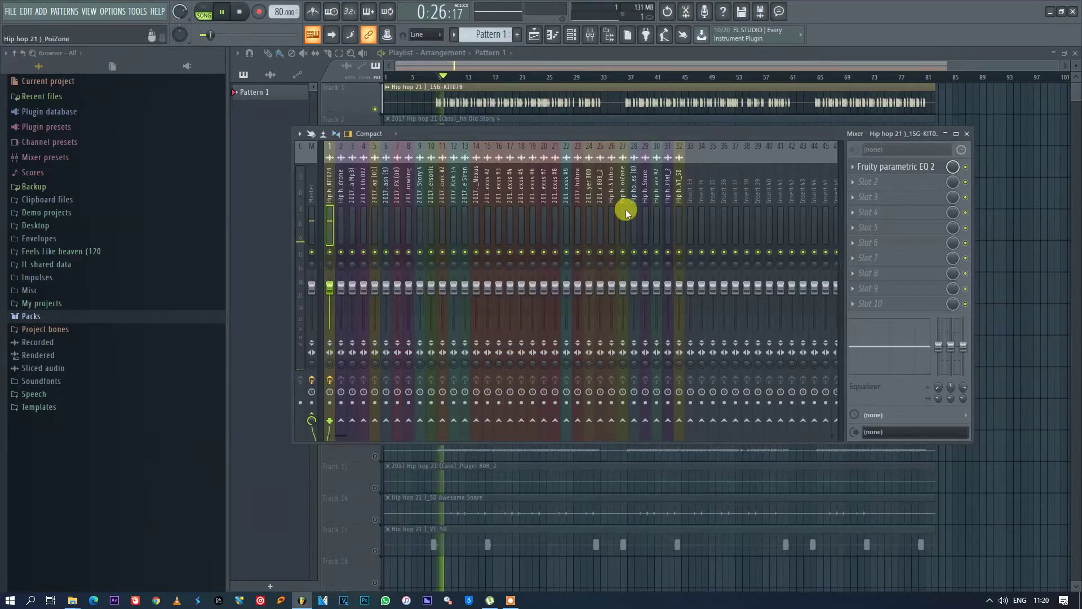
key("space")
Add Fruity Blood Overdrive in slot 2 of mixer insert 1 and set its PreAmp to about 0.20 while listening
left_click(855, 182)
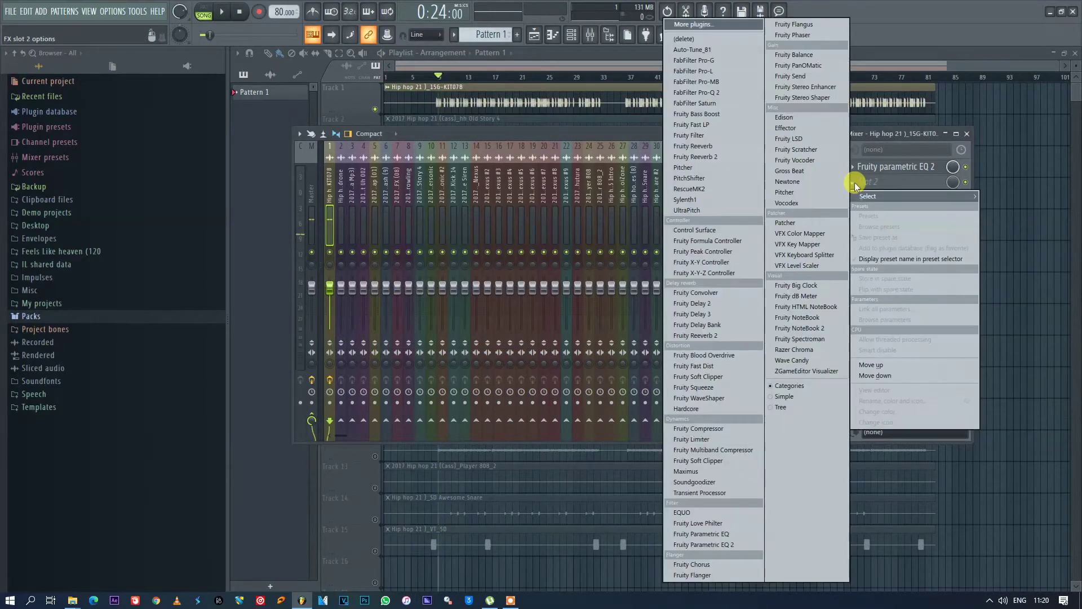
left_click(738, 353)
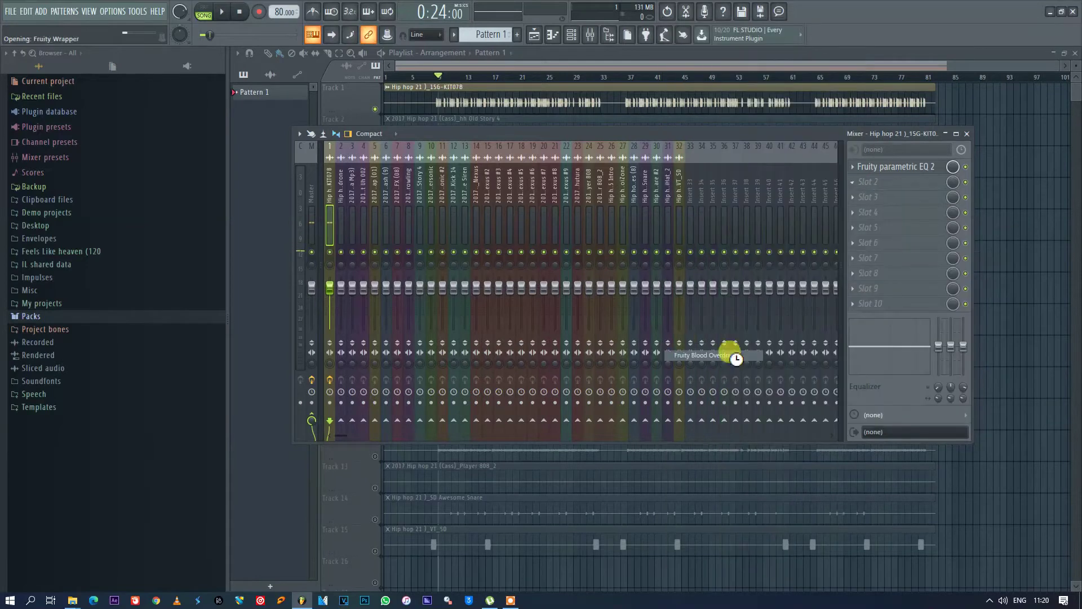
left_click_drag(456, 182, 473, 215)
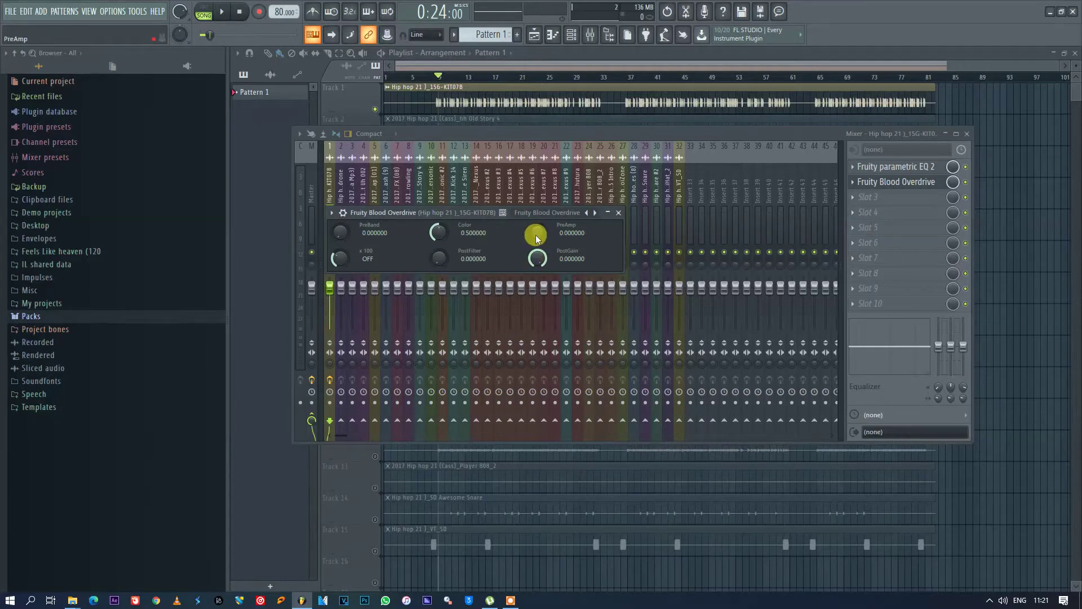
scroll(536, 238, "up", 3)
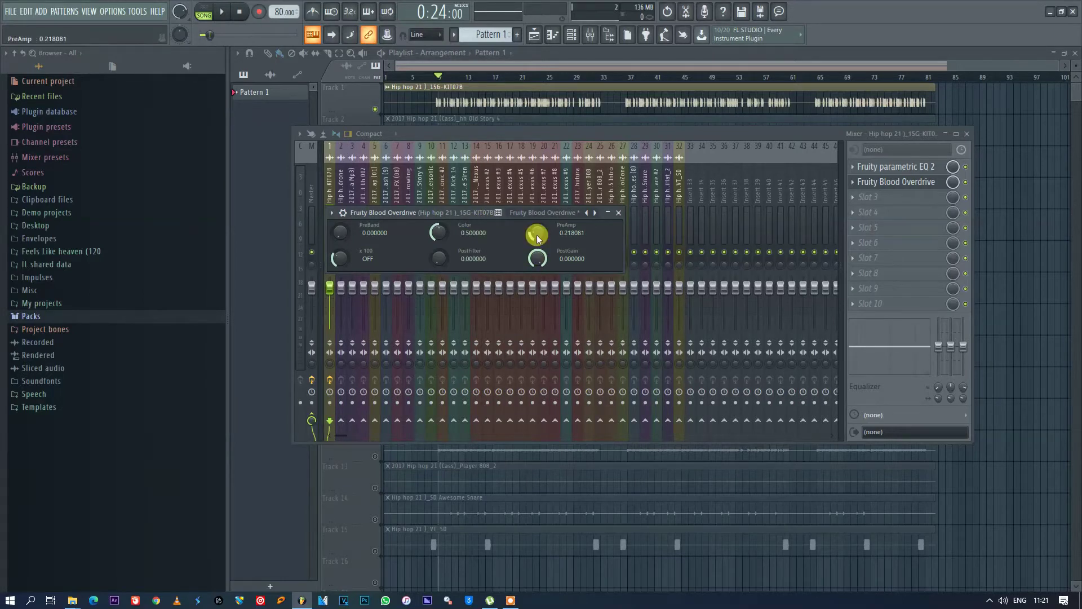
key("space")
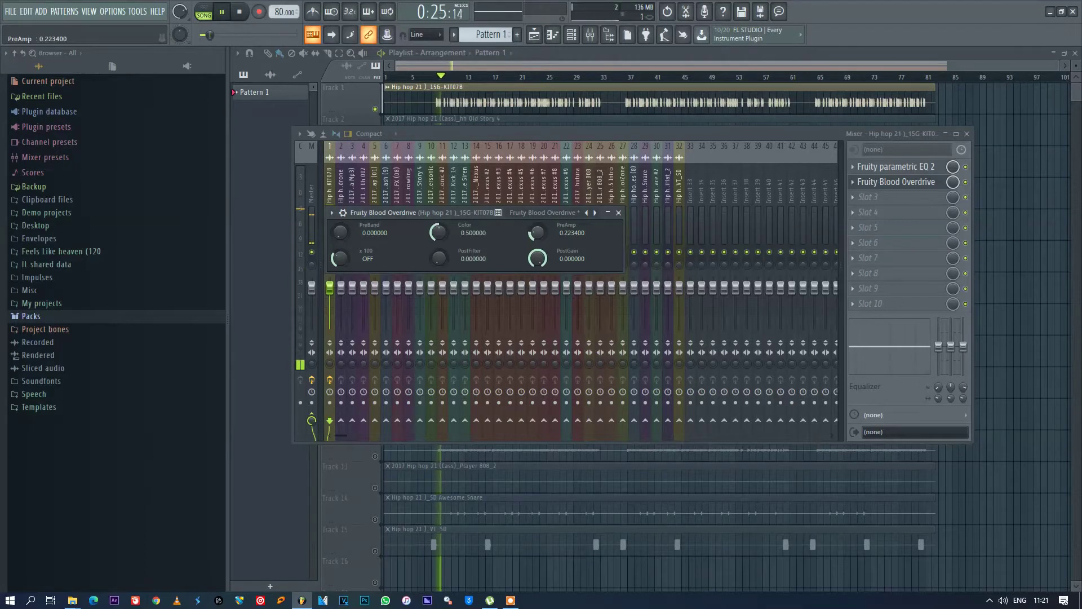
scroll(536, 238, "down", 1)
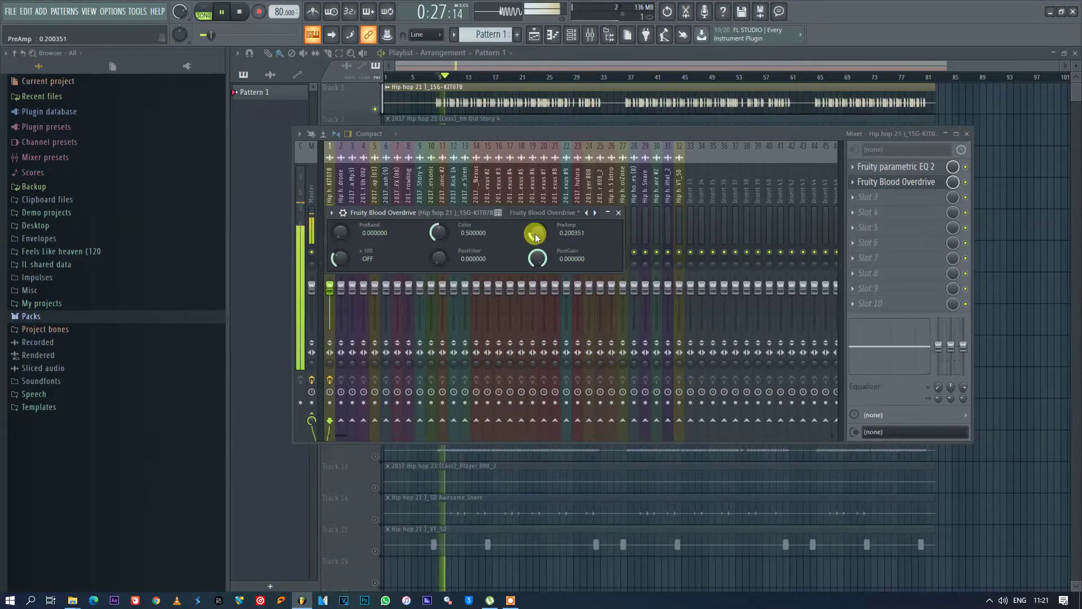
left_click(619, 212)
key("space")
Return to the playlist, place the playhead at bar 13, and solo Track 2 with the hh Old Story 4 stem
left_click(531, 67)
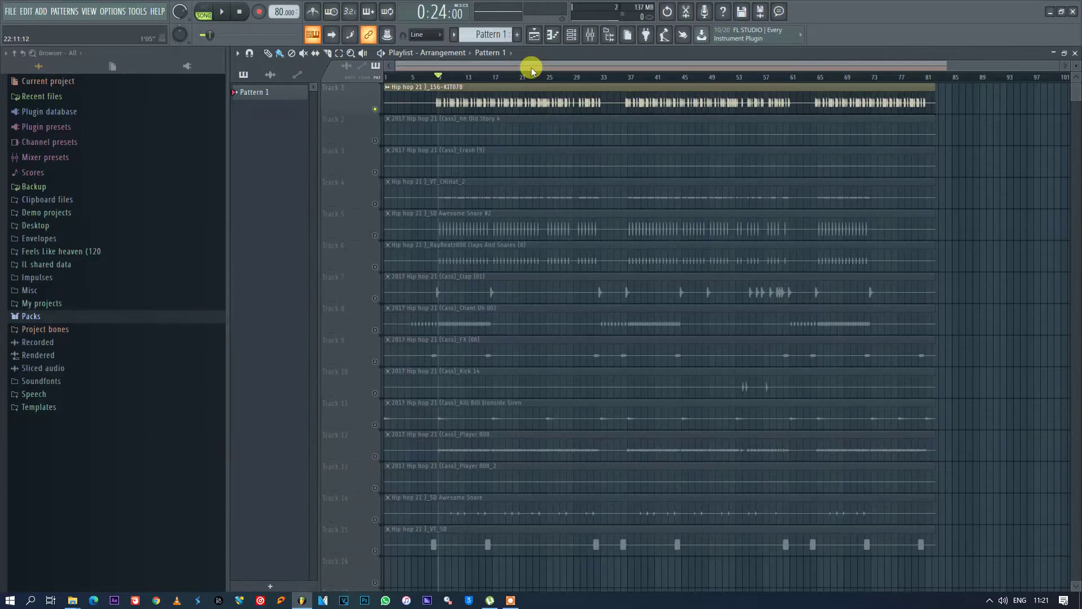
left_click(467, 79)
left_click(375, 140)
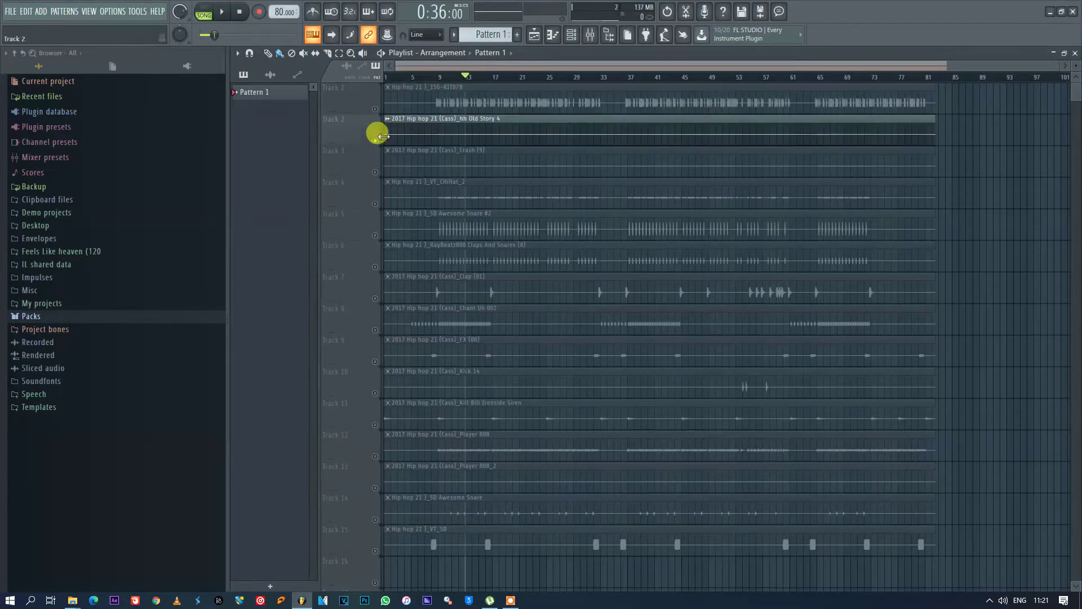
During playback, load Soundgoodizer in slot 1 of mixer insert 9 and boost the mid and high bands of the insert's equalizer
left_click(590, 36)
key("space")
left_click(423, 196)
left_click(853, 166)
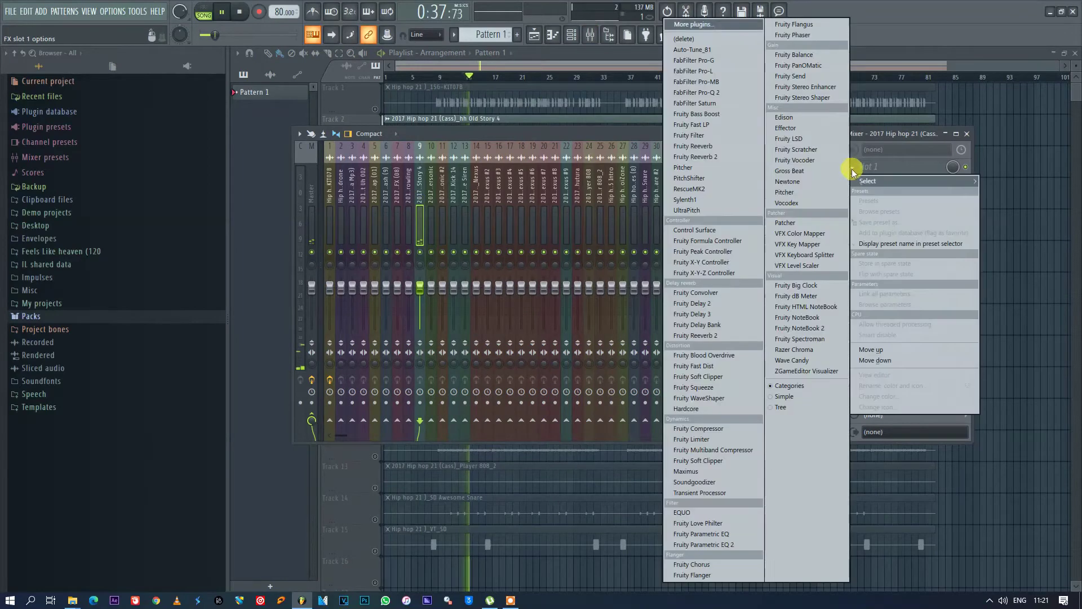
left_click(700, 482)
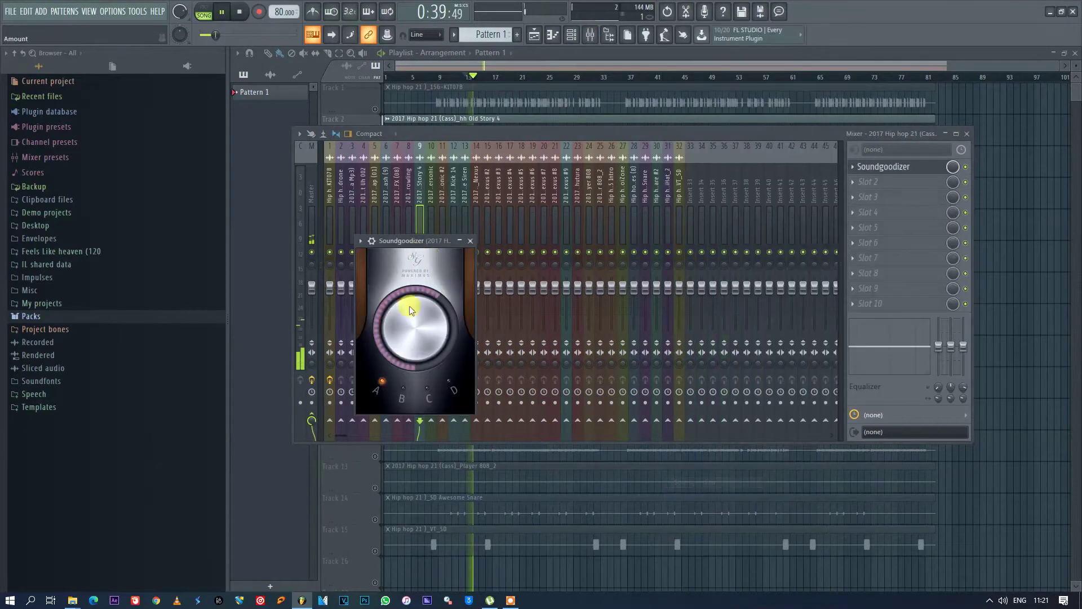
left_click(470, 241)
left_click_drag(956, 355, 947, 331)
key("space")
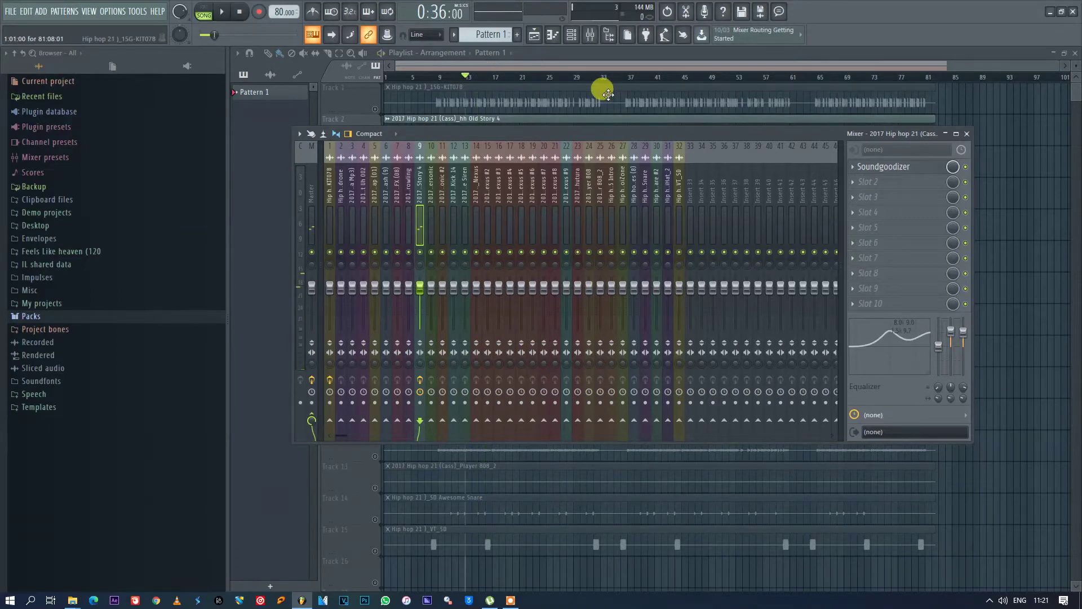
Unmute Track 1 in the playlist and play it together with Track 2 from bar 9
left_click(339, 100)
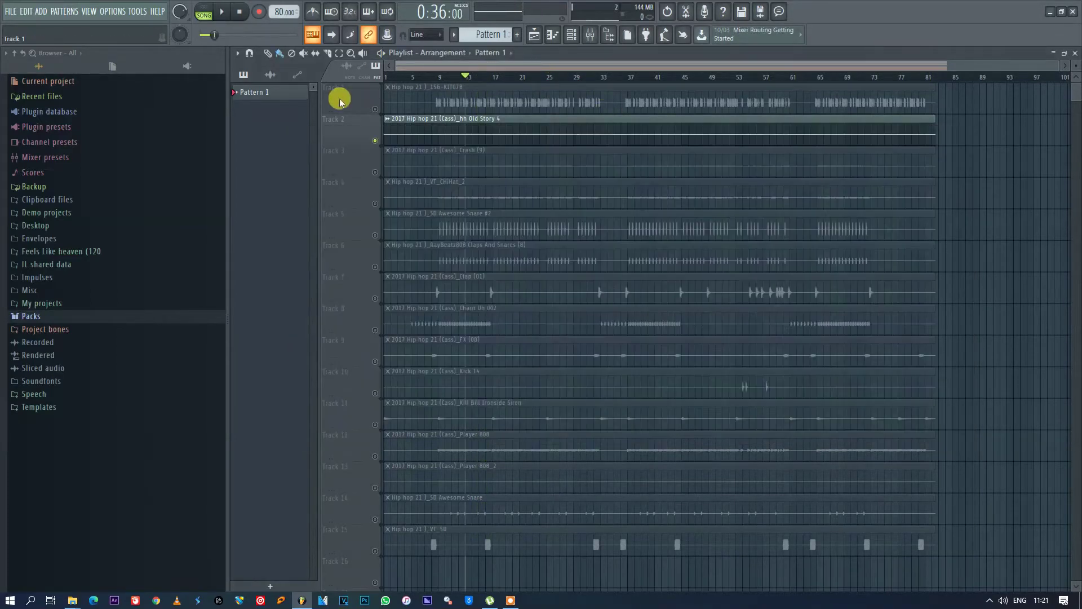
left_click(376, 108)
key("space")
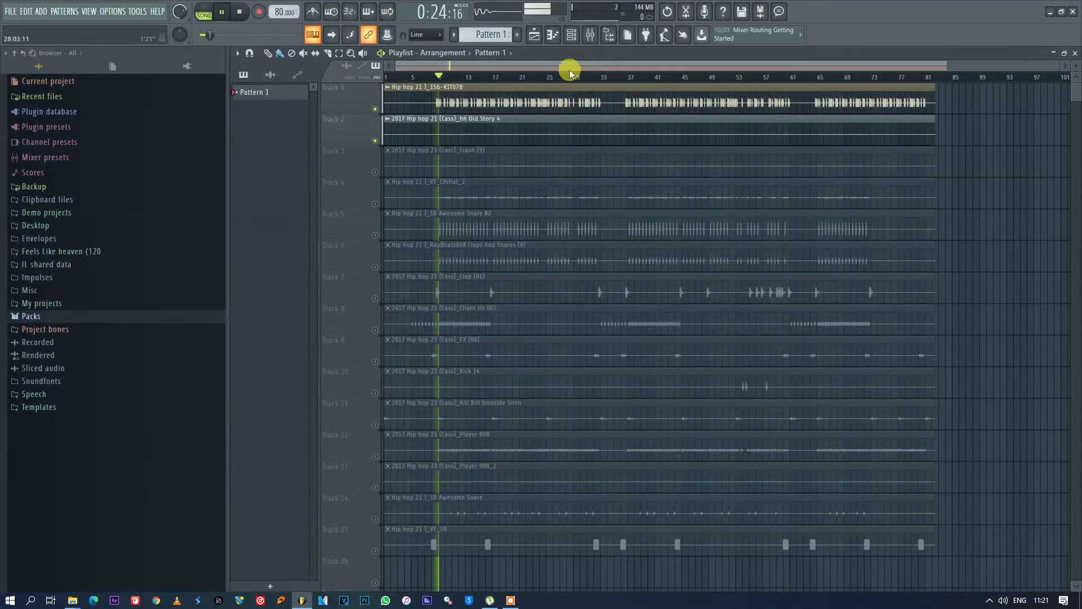
Lower the volume of mixer insert 9 slightly during playback, and stop playback back in the playlist
left_click(590, 35)
left_click_drag(421, 288, 420, 295)
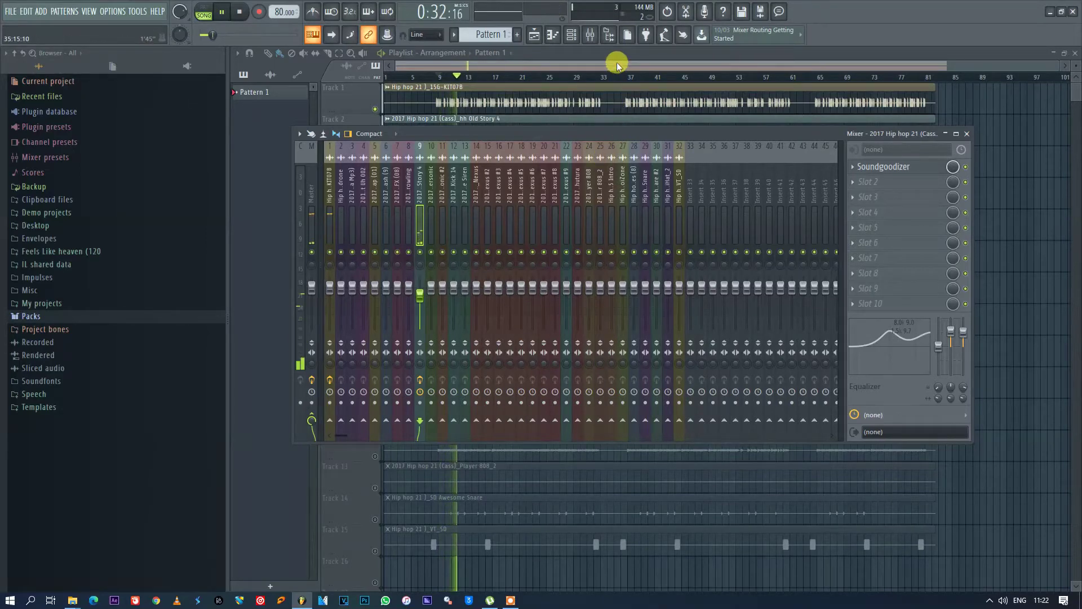
key("F9")
key("space")
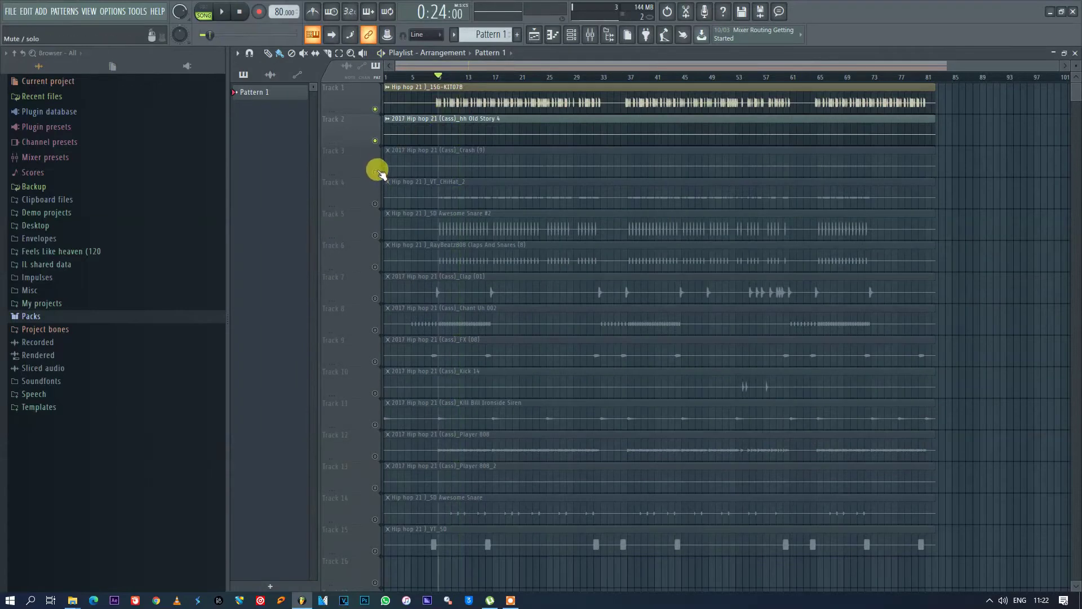
Solo Track 3 with the Crash (9) stem in the playlist, play it from bar 9, and show the mixer
right_click(376, 172)
key("space")
left_click(590, 36)
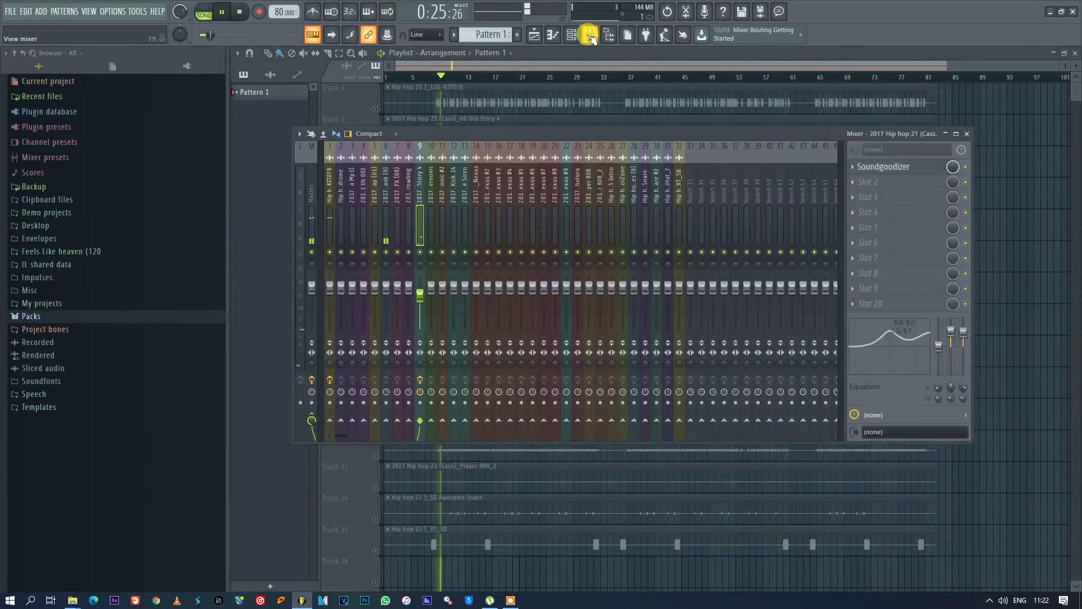
Load Soundgoodizer in slot 1 of the Crash stem's mixer insert 6 and close the plugin window
left_click(386, 182)
left_click(854, 167)
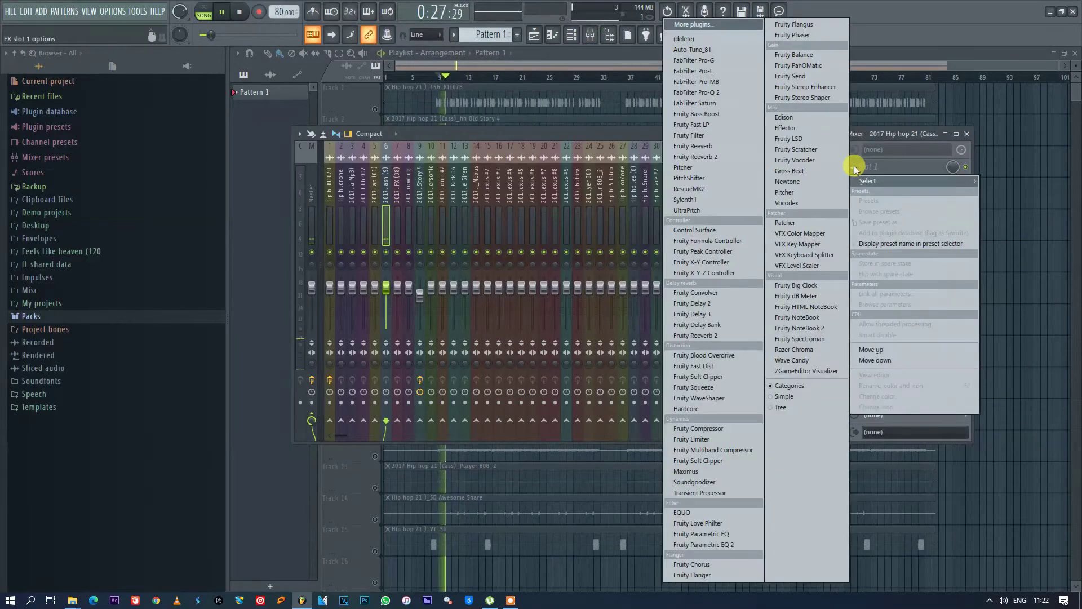
left_click(723, 482)
left_click_drag(370, 288, 422, 244)
left_click(439, 194)
Boost the mid and high bands of insert 6's equalizer, replaying the crash from bar 9 while adjusting
left_click_drag(952, 347, 964, 334)
key("space")
left_click(951, 343)
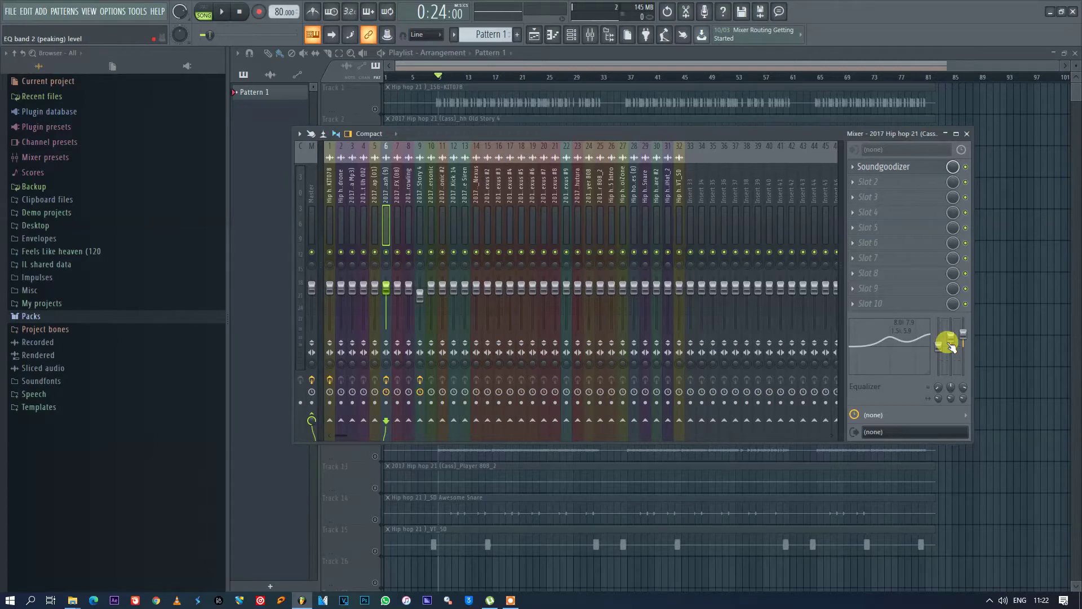
key("space")
left_click_drag(961, 341, 963, 326)
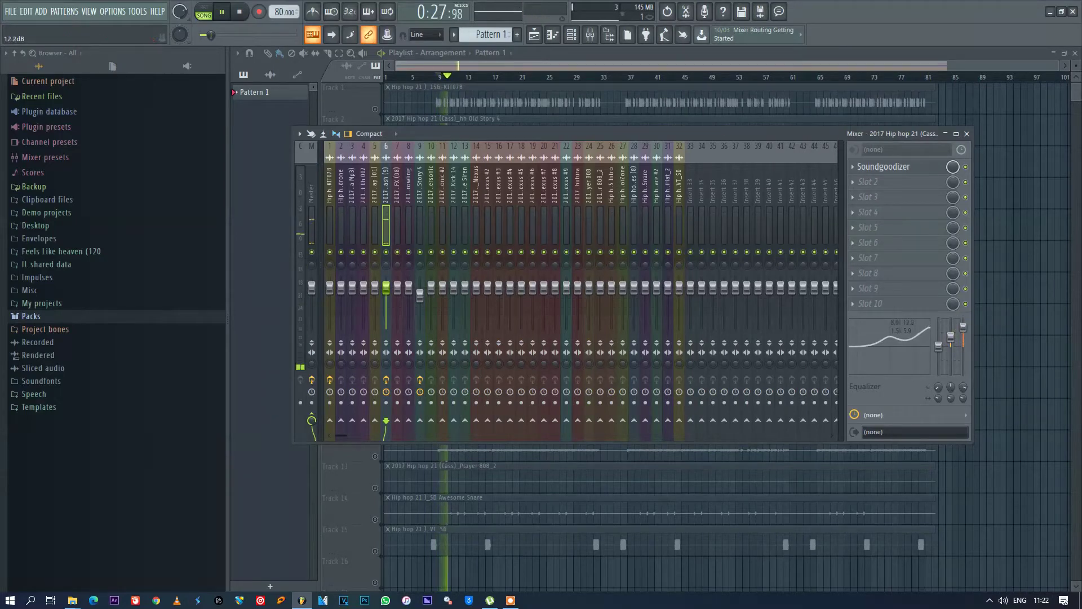
Unmute Tracks 1 and 2 in the playlist and audition them together with Track 3 from bar 9
left_click(664, 60)
key("space")
left_click(375, 109)
left_click(375, 138)
key("space")
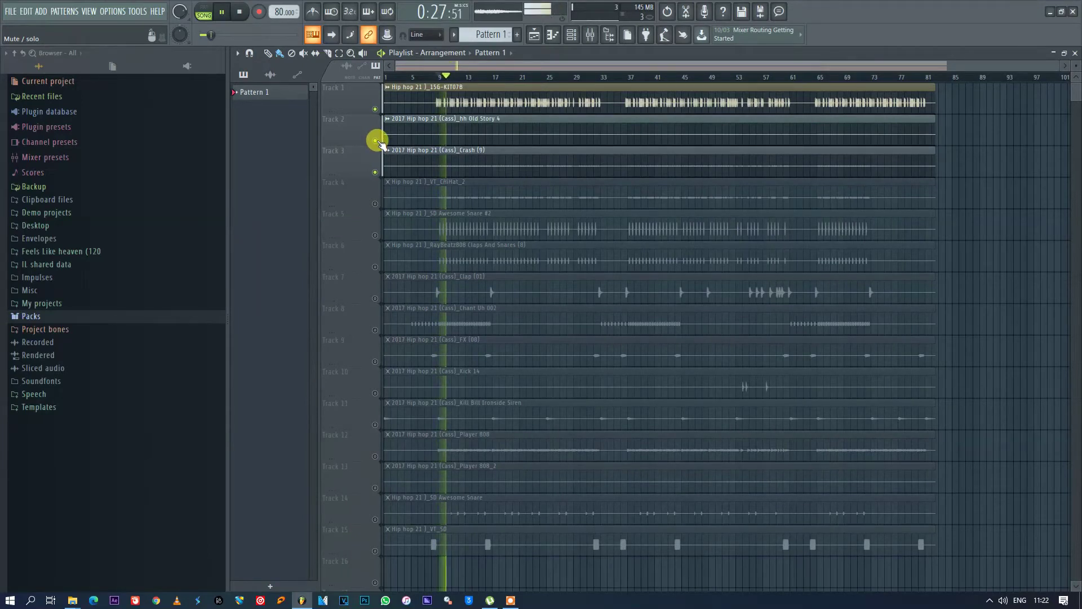
key("space")
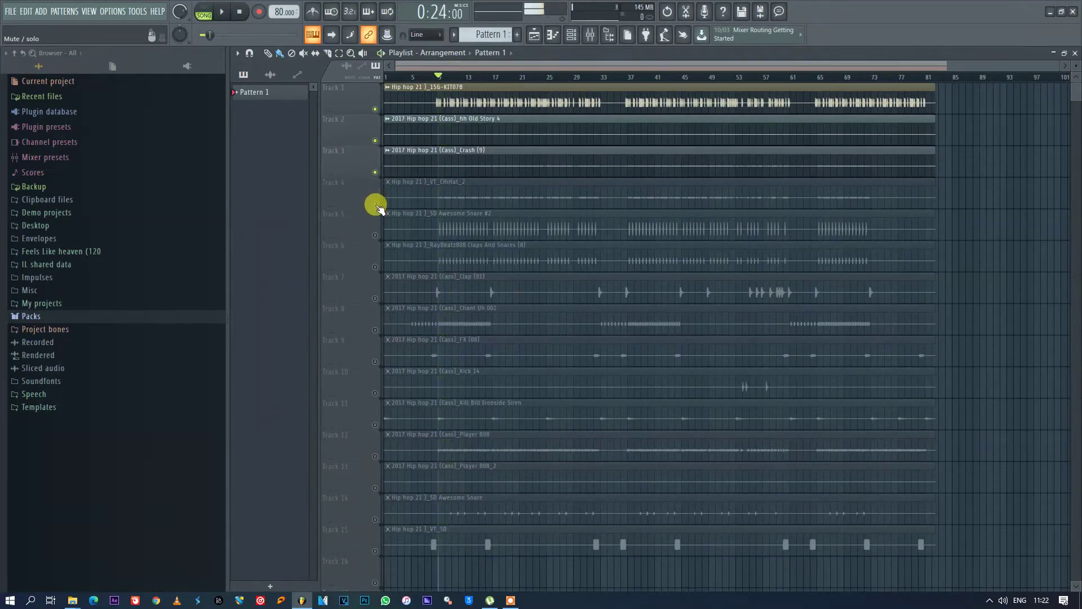
Solo Track 4 with the VT_CHiHat_2 stem, play it from bar 9, and show the mixer
right_click(375, 203)
key("space")
left_click(591, 34)
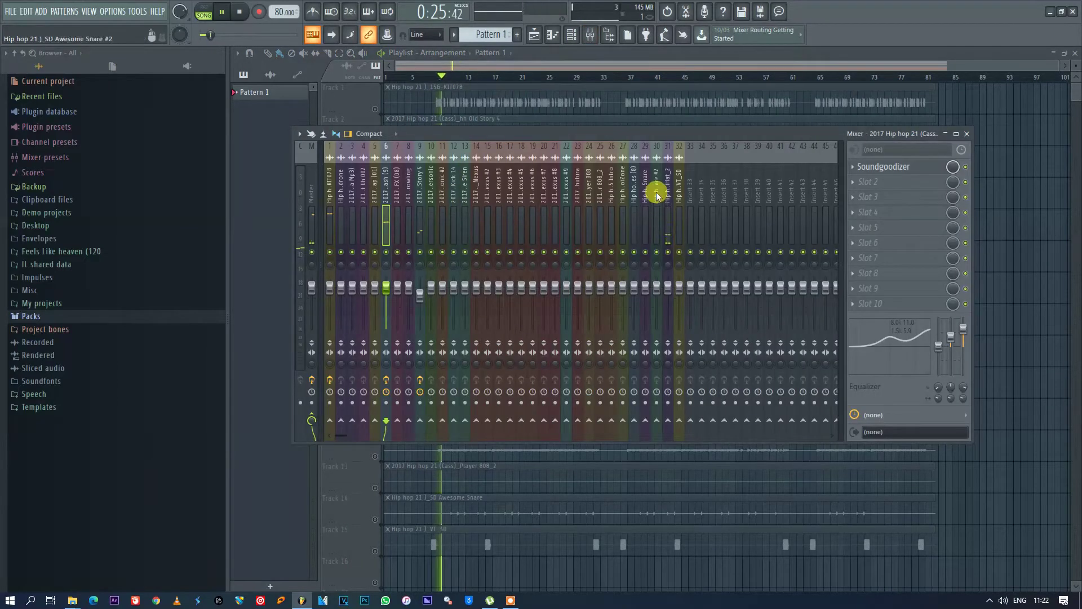
Add Fruity Blood Overdrive in slot 1 of mixer insert 31 and raise its PreAmp while listening
left_click(668, 192)
left_click(868, 167)
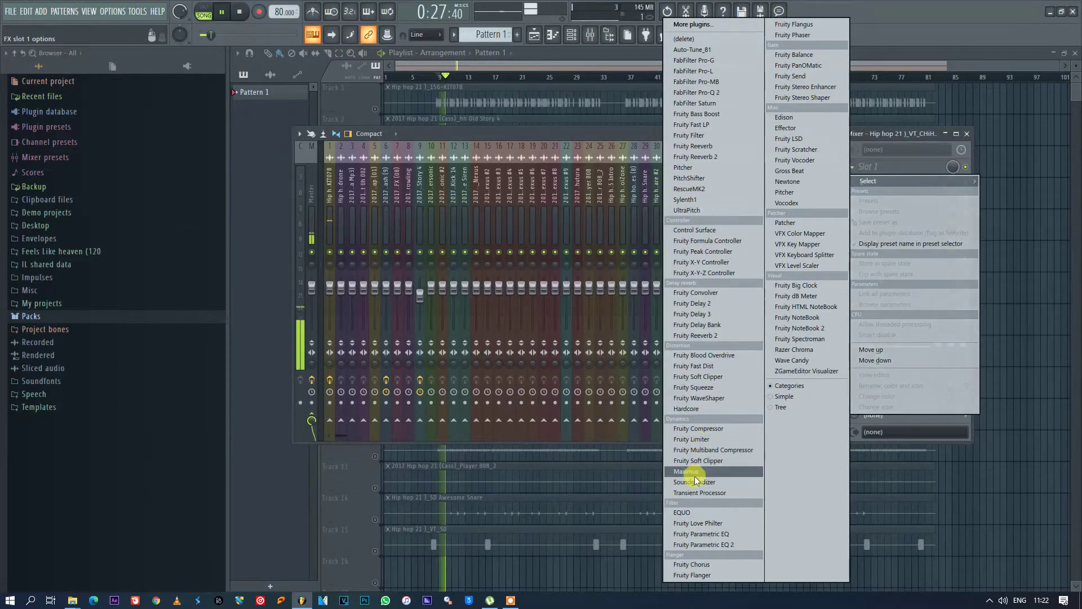
left_click(705, 355)
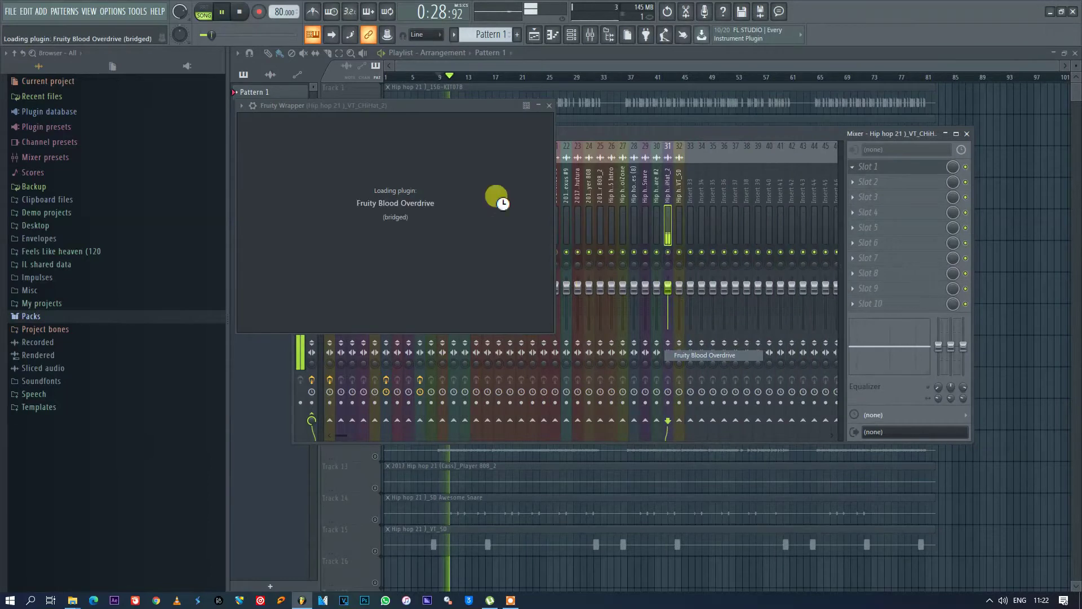
left_click_drag(414, 106, 513, 227)
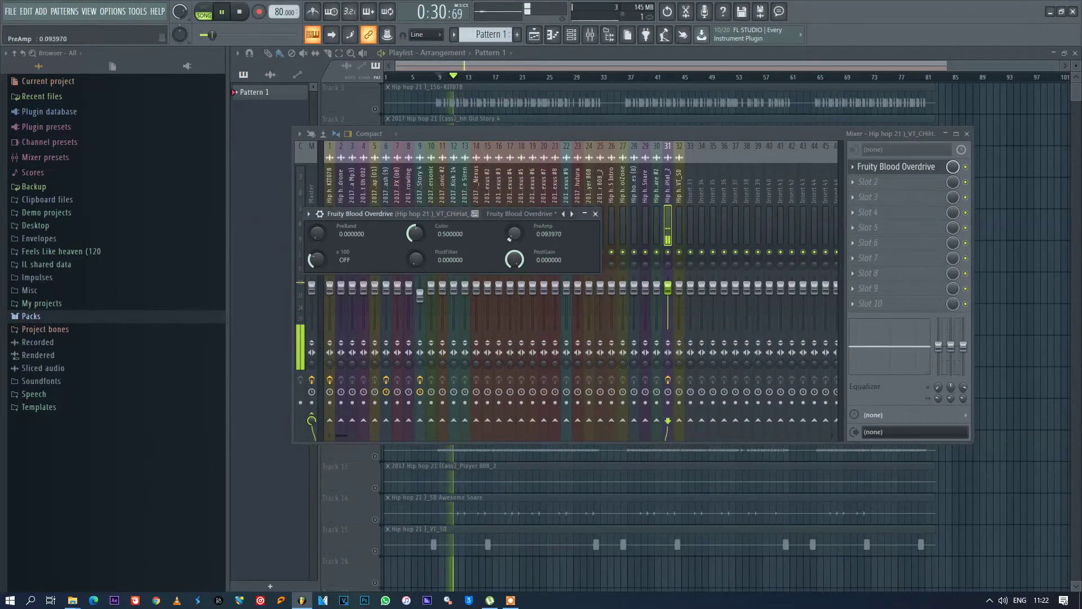
left_click_drag(421, 232, 420, 195)
left_click_drag(516, 238, 516, 224)
Boost the mid and high equalizer bands of insert 31, lower its volume slightly, and stop playback in the playlist
mouse_move(951, 346)
left_mouse_down()
mouse_move(952, 327)
mouse_move(963, 339)
left_mouse_up()
left_click_drag(669, 288, 668, 296)
key("space")
key("F9")
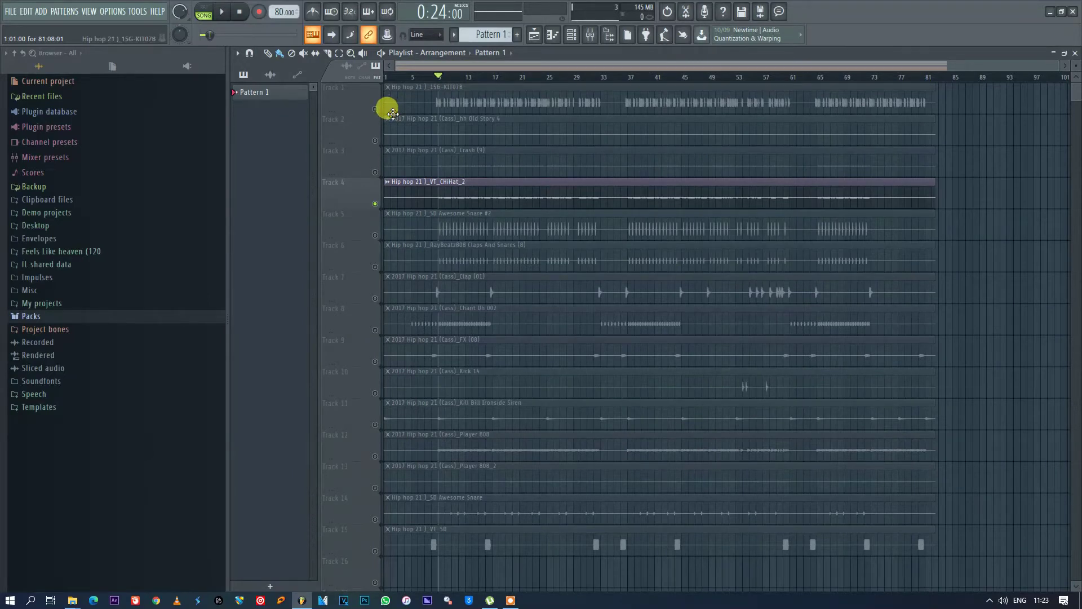
Unmute Tracks 1, 2 and 3 in the playlist and play them together with Track 4 from bar 9
left_click(375, 140)
left_click(375, 109)
left_click(376, 171)
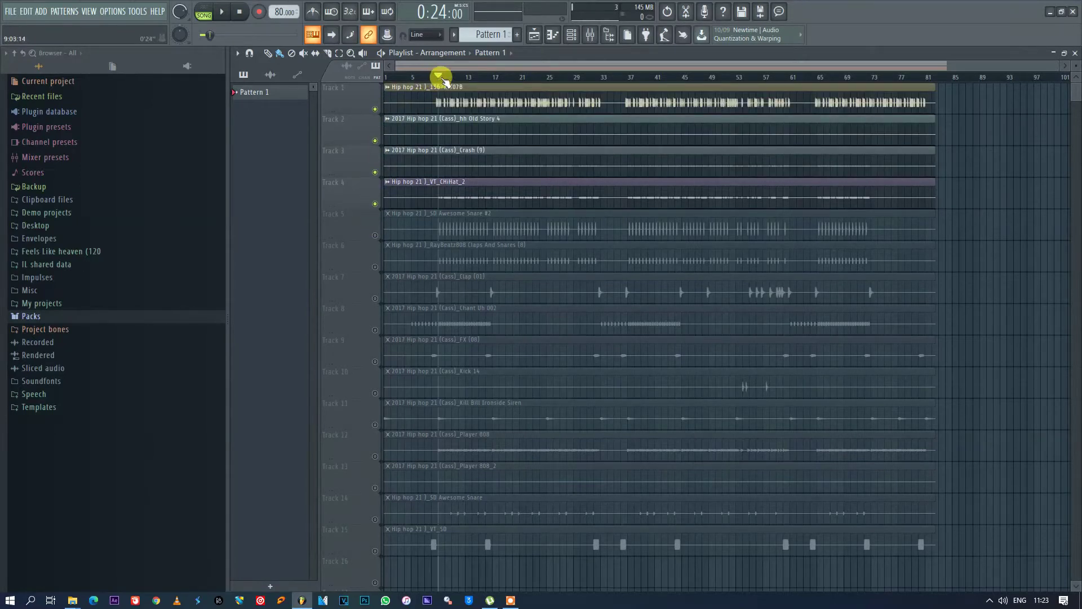
key("space")
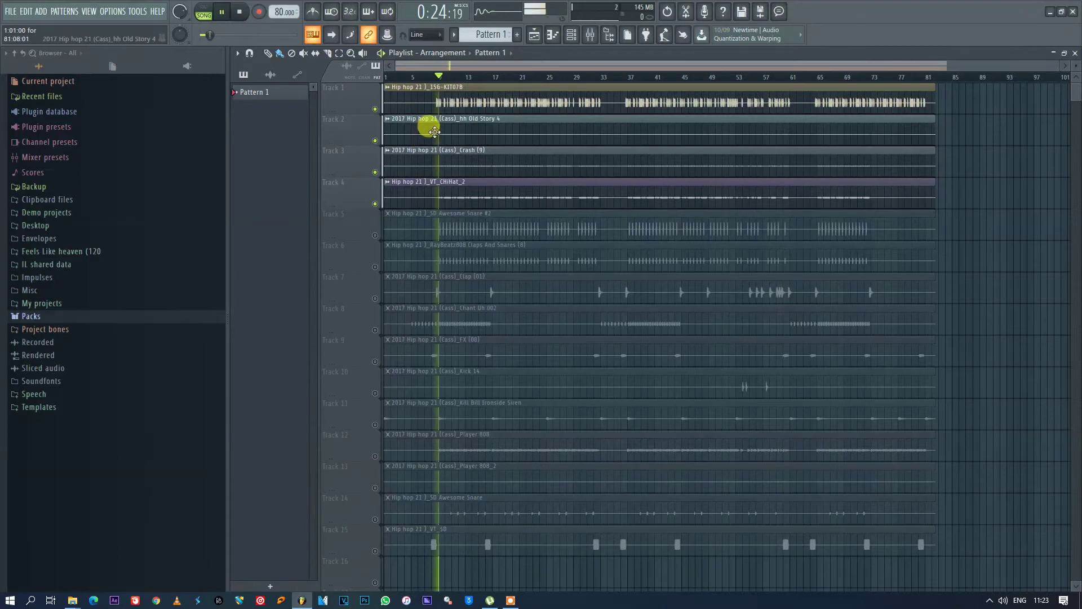
While all four tracks play, balance the insert 31 volume and lower insert 6 to about 62% (-9.3 dB)
left_click(591, 34)
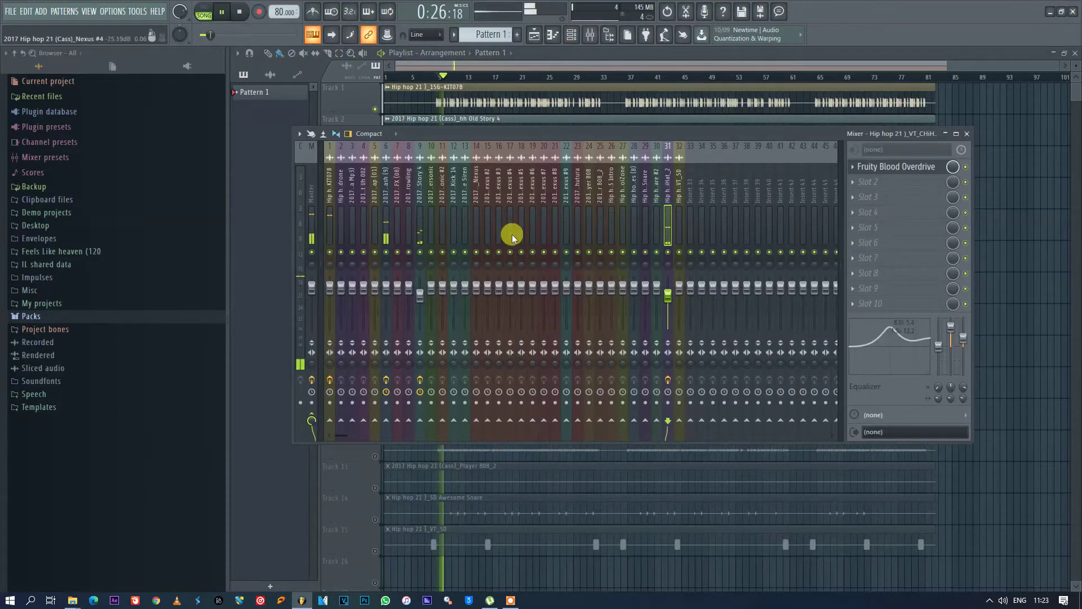
left_click_drag(666, 288, 669, 294)
left_click(386, 178)
left_click_drag(386, 286, 386, 303)
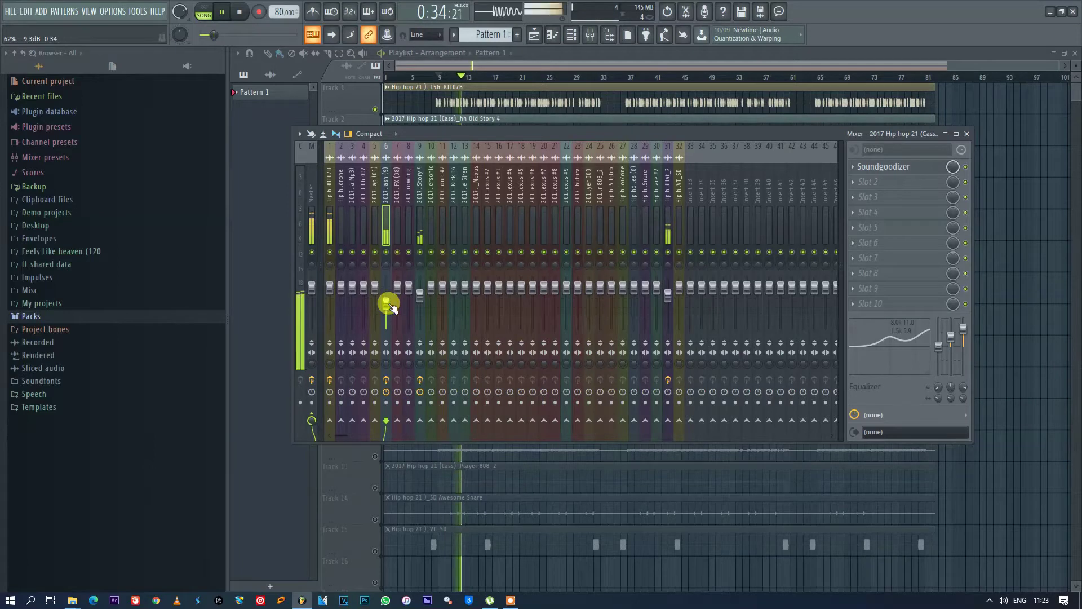
Raise the mid band of insert 31's equalizer further, and stop playback back in the playlist
left_click(667, 178)
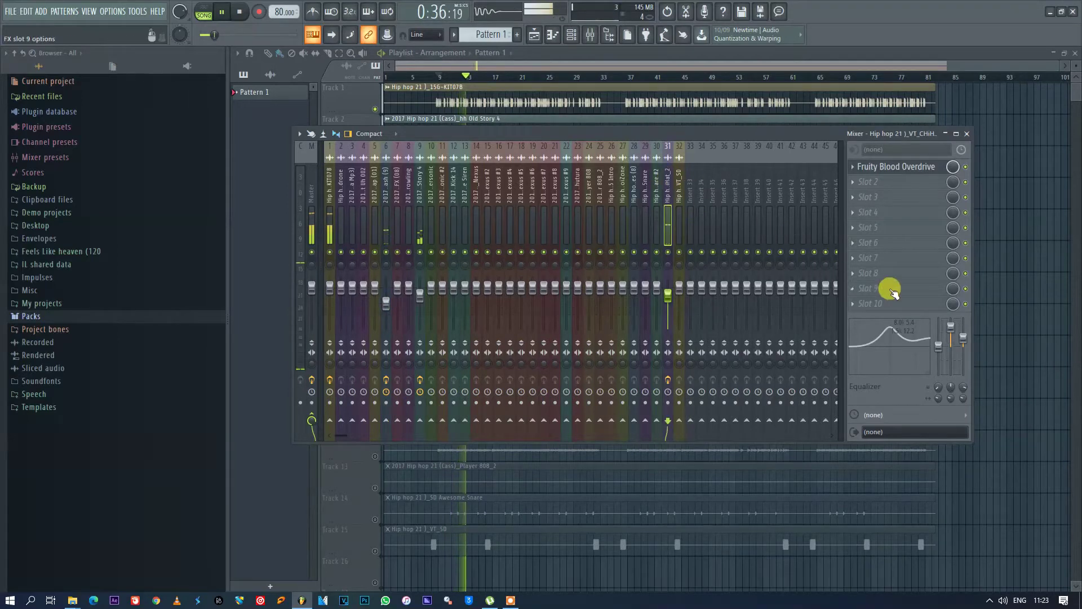
left_click_drag(951, 327, 946, 319)
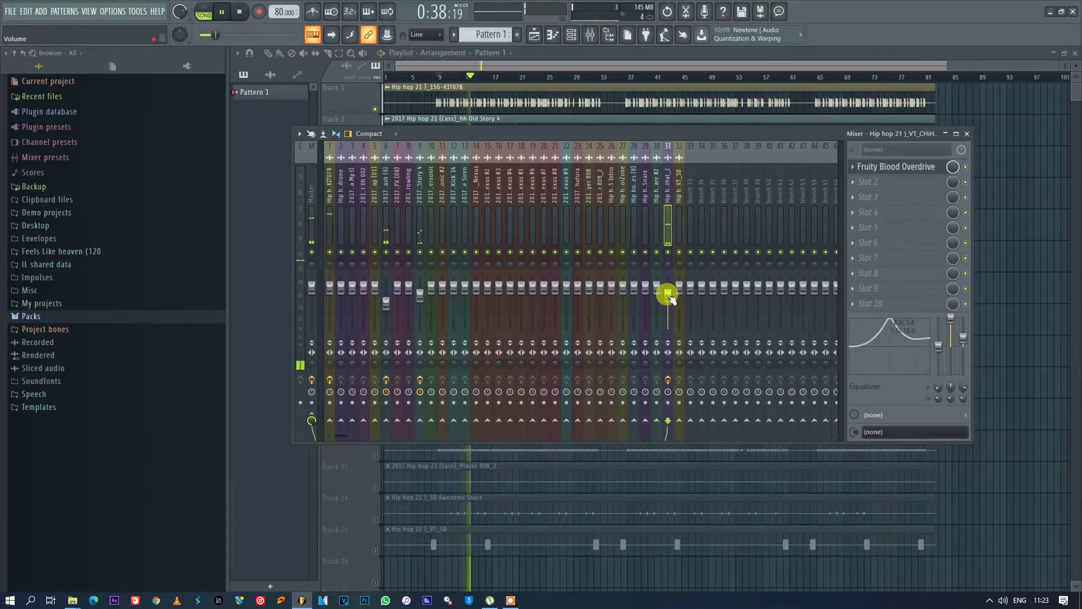
left_click(601, 59)
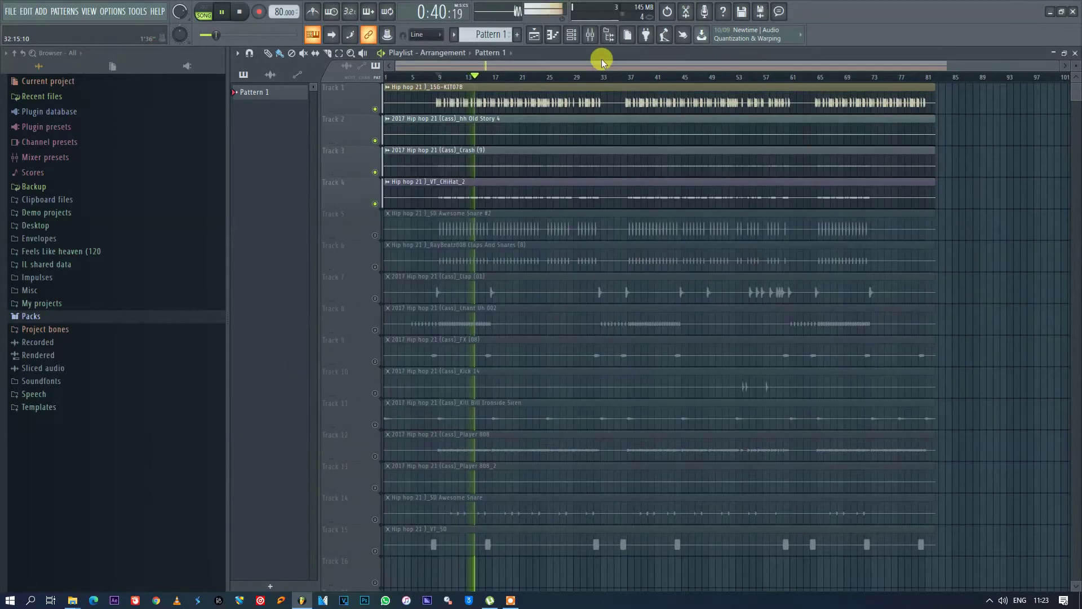
key("space")
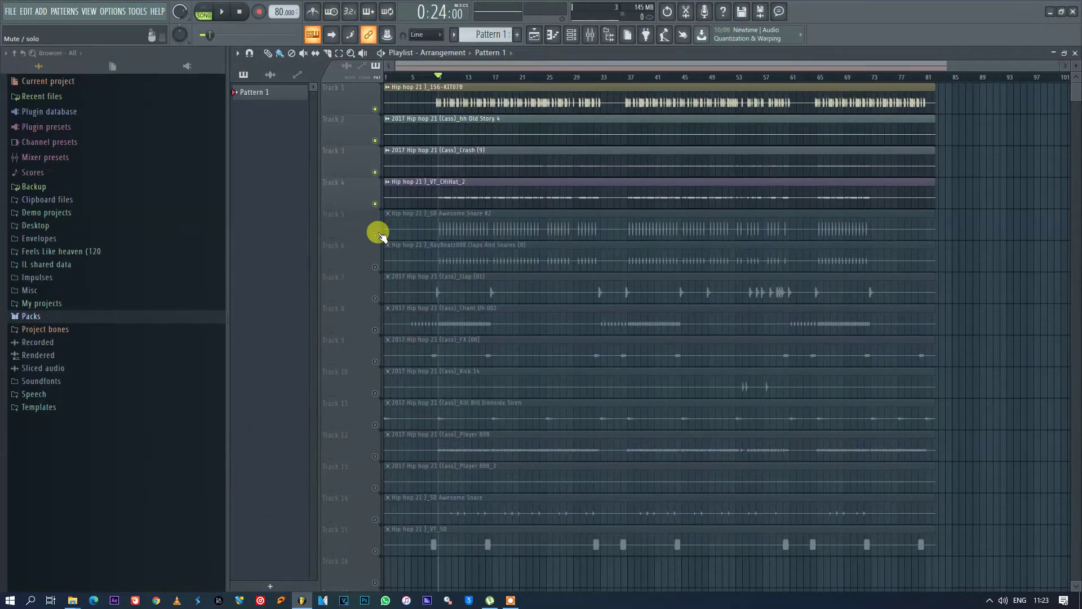
Solo Track 5 with the SD Awesome Snare #2 stem, play it from bar 9, and show the mixer
right_click(376, 234)
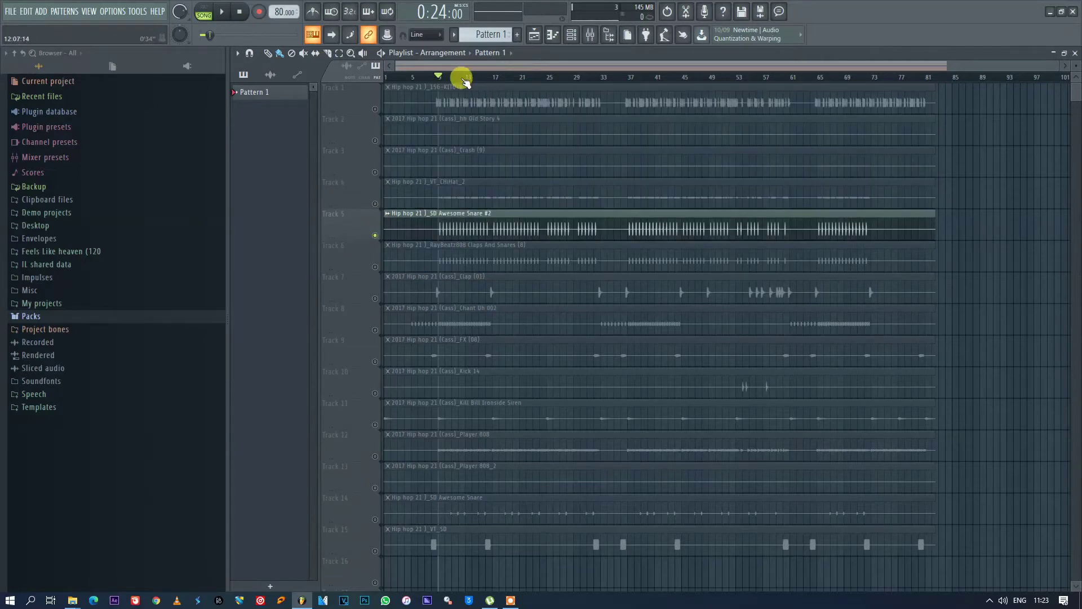
key("space")
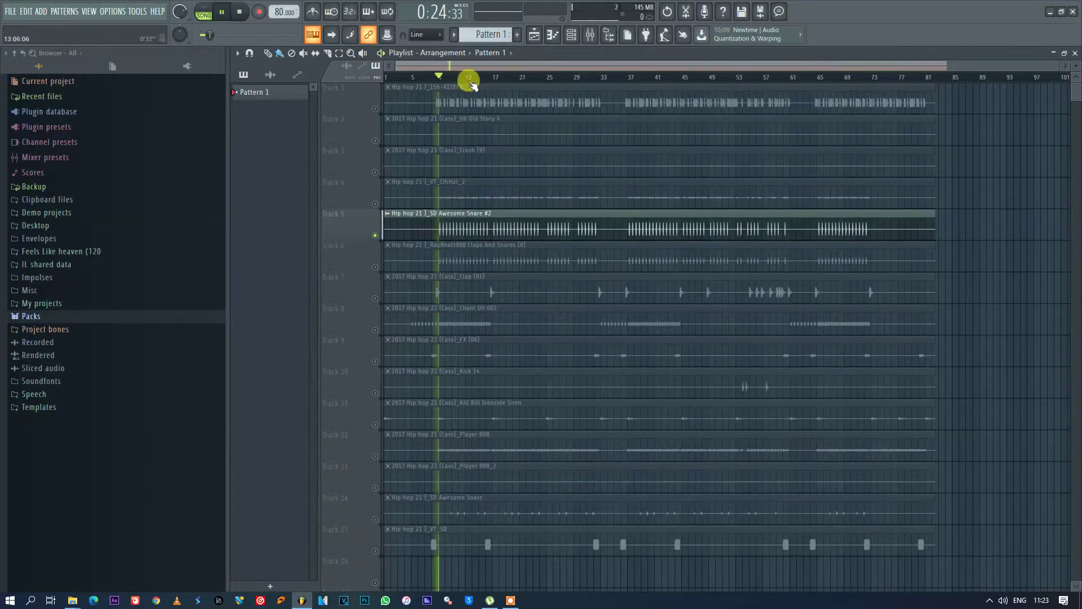
left_click(590, 34)
Add Fruity Blood Overdrive in slot 1 of mixer insert 30 and set its PreAmp to about 0.11
left_click(653, 178)
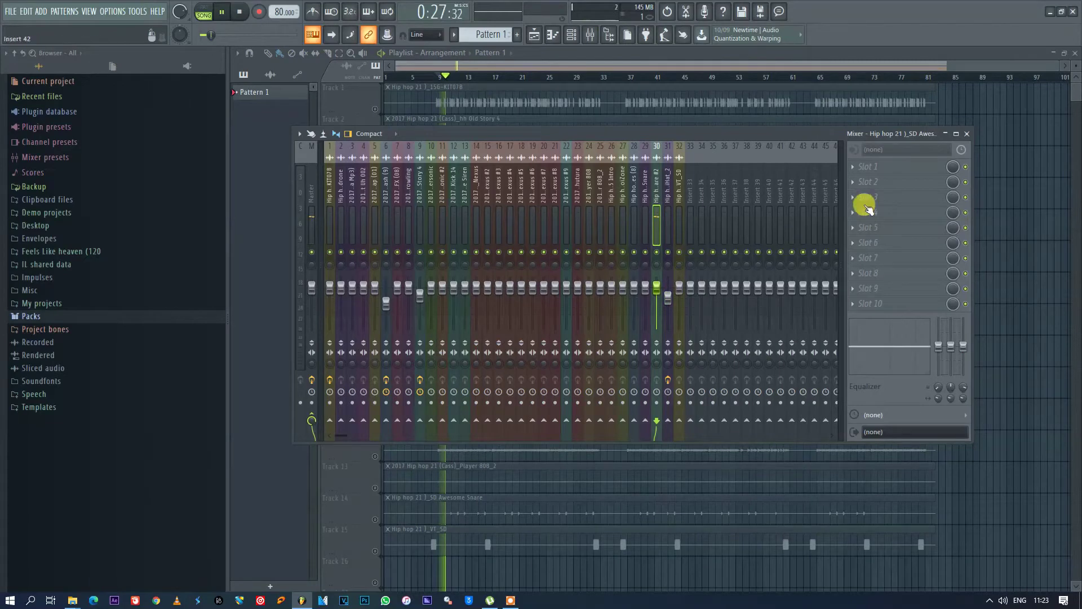
left_click(857, 170)
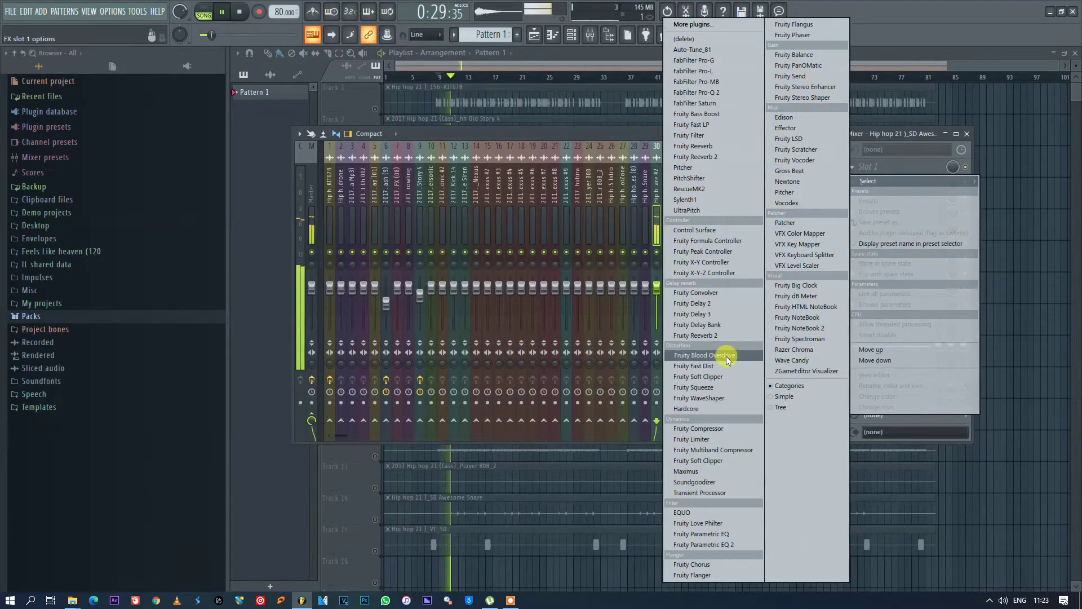
left_click(722, 361)
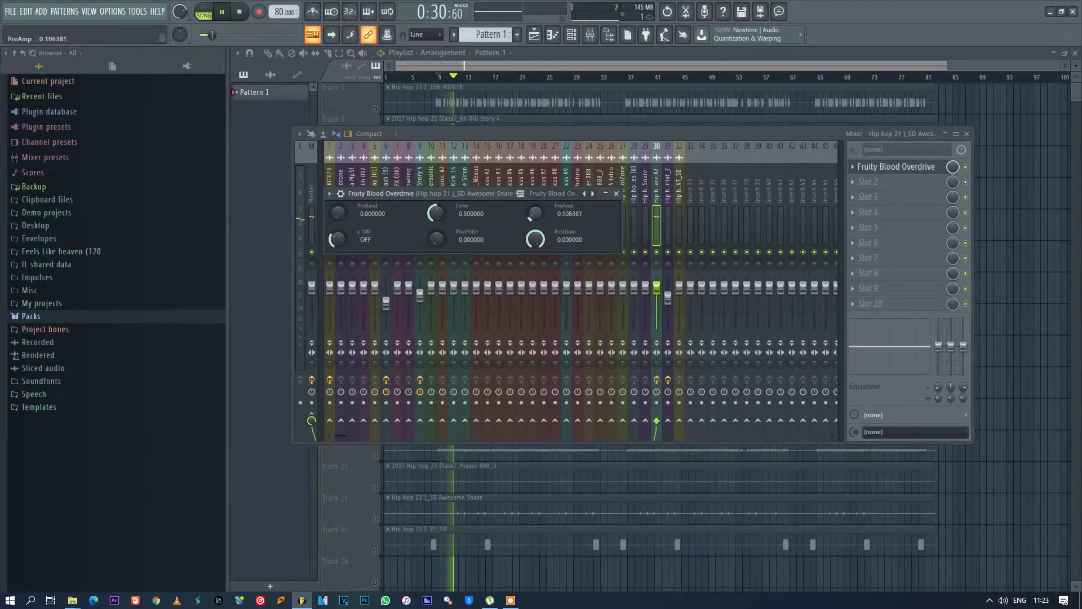
Add Fruity Parametric EQ 2 in slot 3 of insert 30, boosting band 5 slightly and band 3 by about 7.8 dB at 294 Hz
left_click(862, 196)
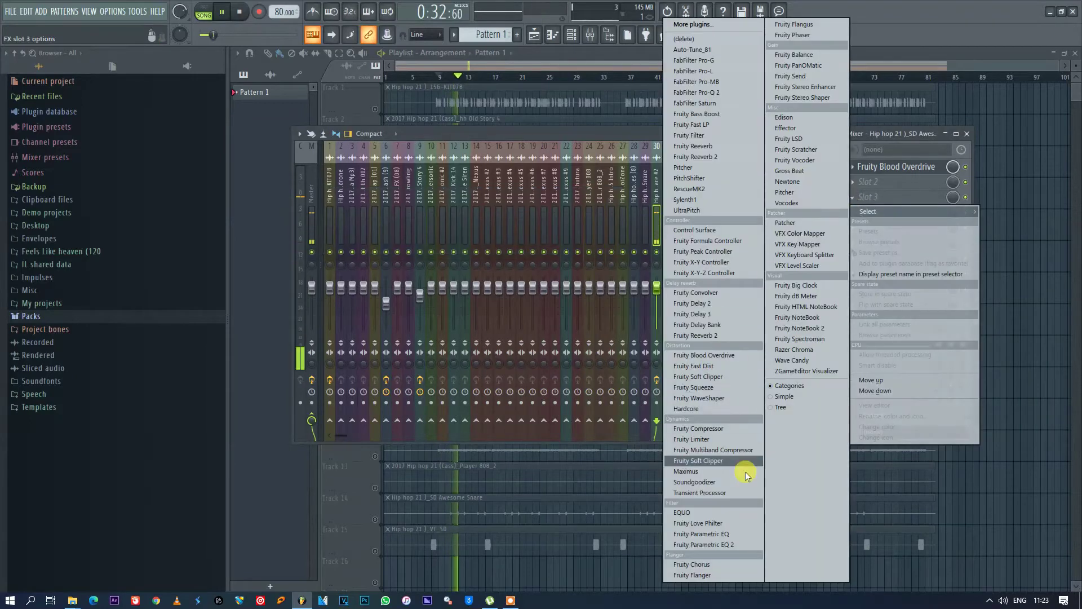
left_click(730, 544)
mouse_move(528, 196)
left_mouse_down()
mouse_move(528, 175)
mouse_move(551, 191)
mouse_move(527, 172)
mouse_move(534, 179)
left_mouse_up()
key("space")
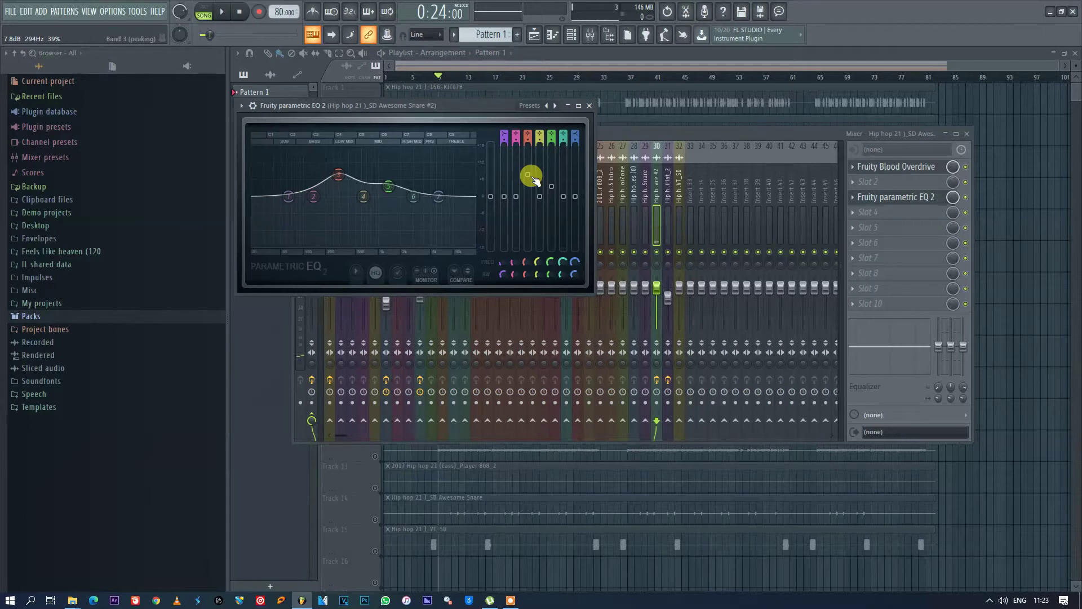
Readjust the band 3 level to around 8 dB and briefly play the snare from bar 9
left_click_drag(532, 179, 532, 185)
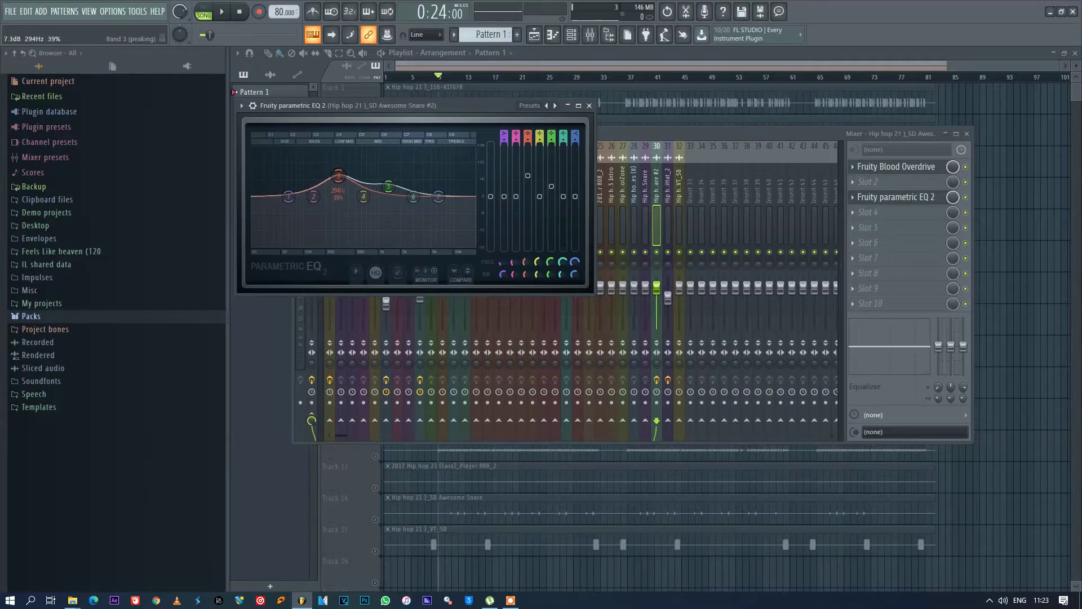
left_click_drag(532, 179, 529, 161)
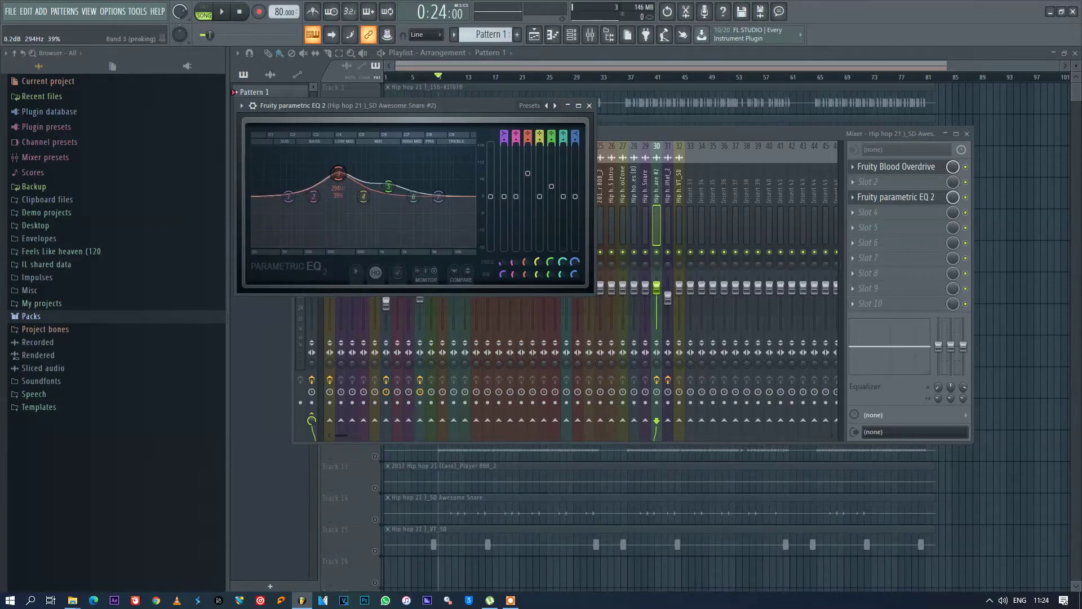
left_click_drag(528, 180, 529, 173)
key("space")
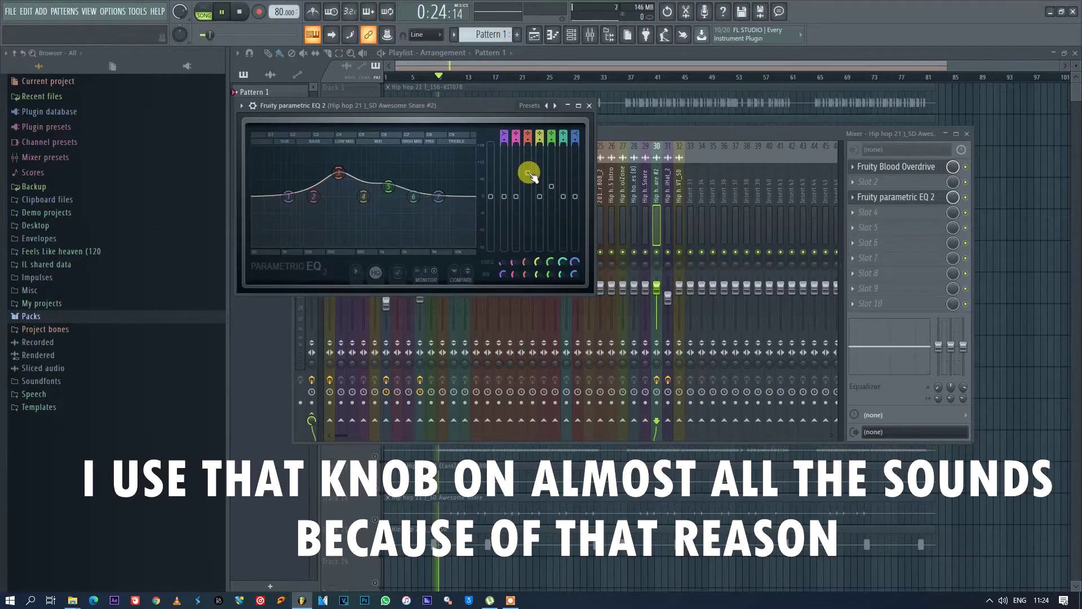
key("space")
Reset the band 3 level, play the snare, and boost the band again to compare the sound
right_click(530, 177)
left_click(535, 211)
key("space")
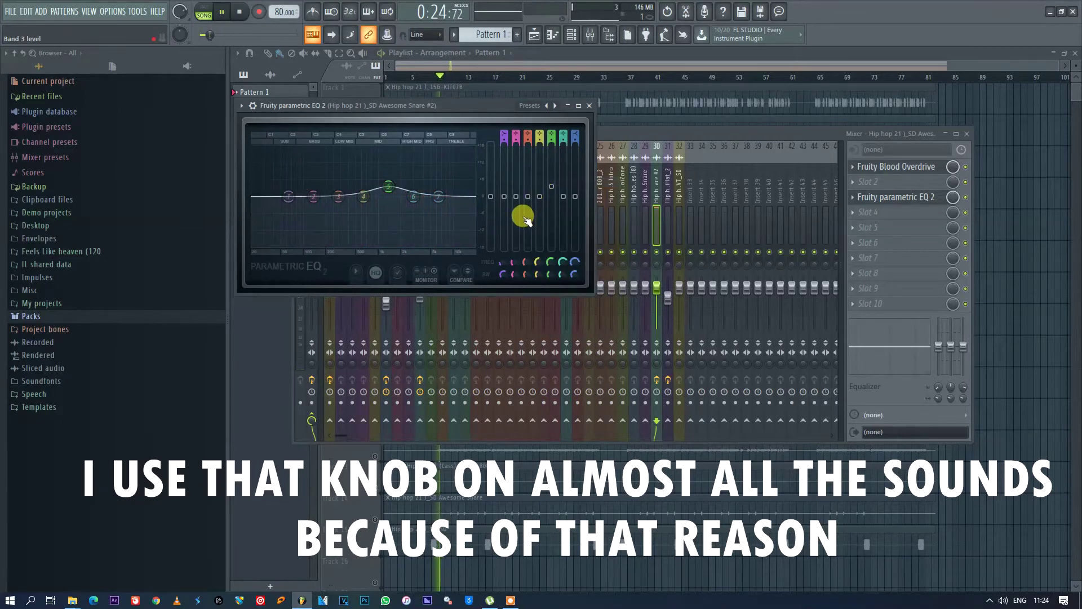
left_click_drag(530, 207, 530, 176)
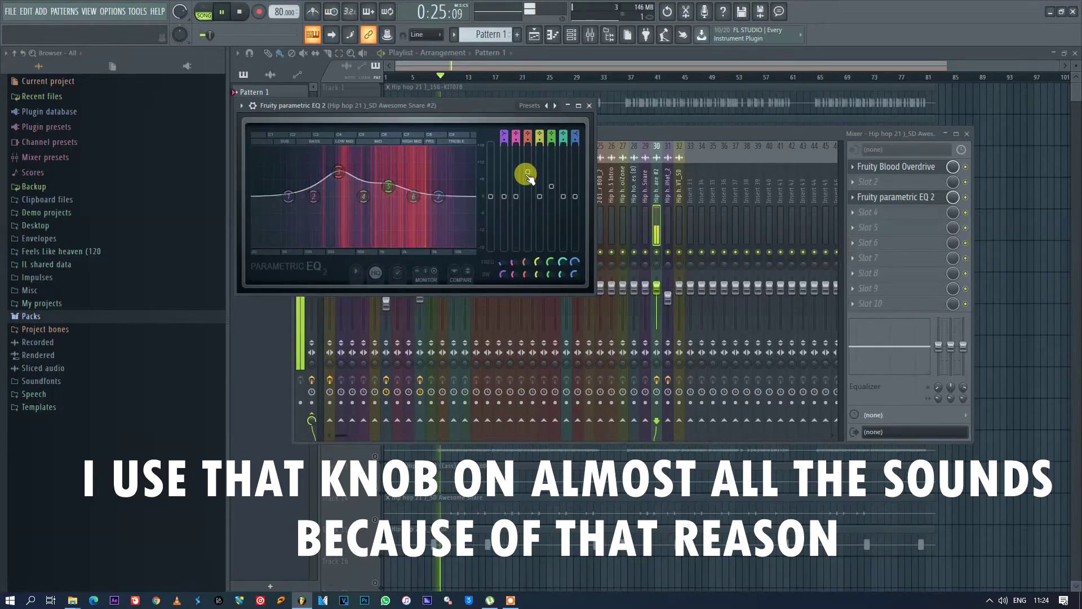
Close the EQ and mixer, unmute Tracks 1 to 4, and play them together with Track 5 from bar 9
left_click(590, 106)
key("space")
left_click(591, 35)
left_click_drag(377, 109, 377, 206)
key("space")
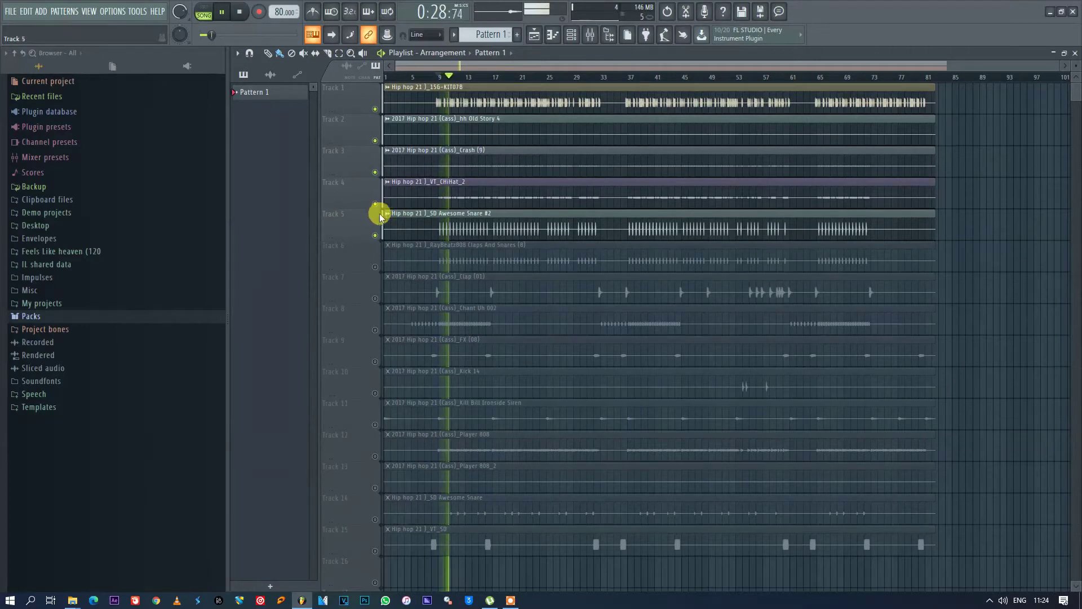
Stop playback, solo Track 6 with the claps and snares, and play it from bar 9 with the mixer open
key("space")
right_click(375, 267)
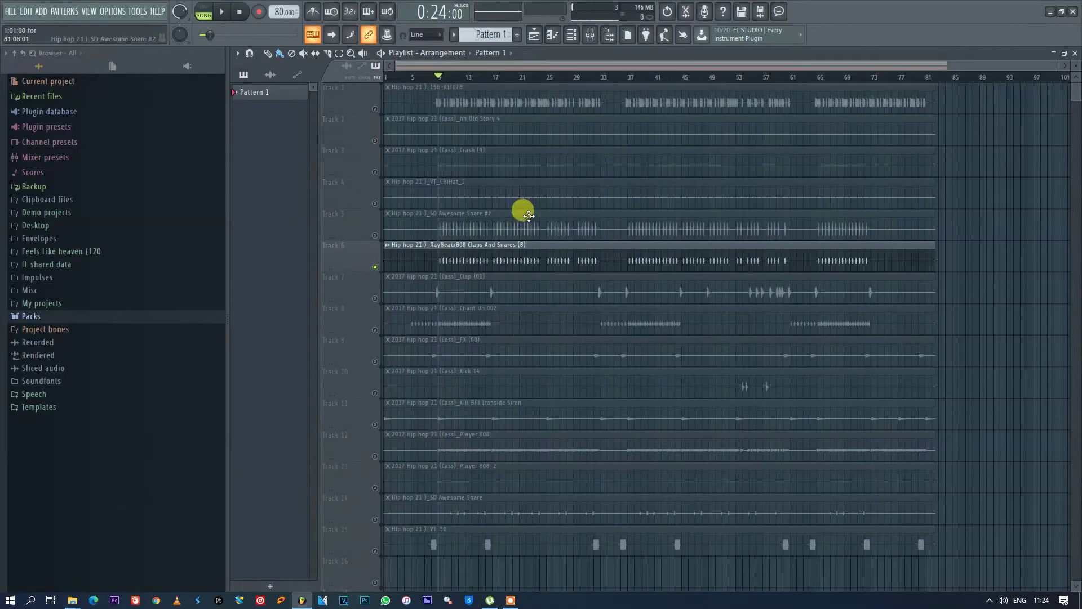
key("space")
key("F9")
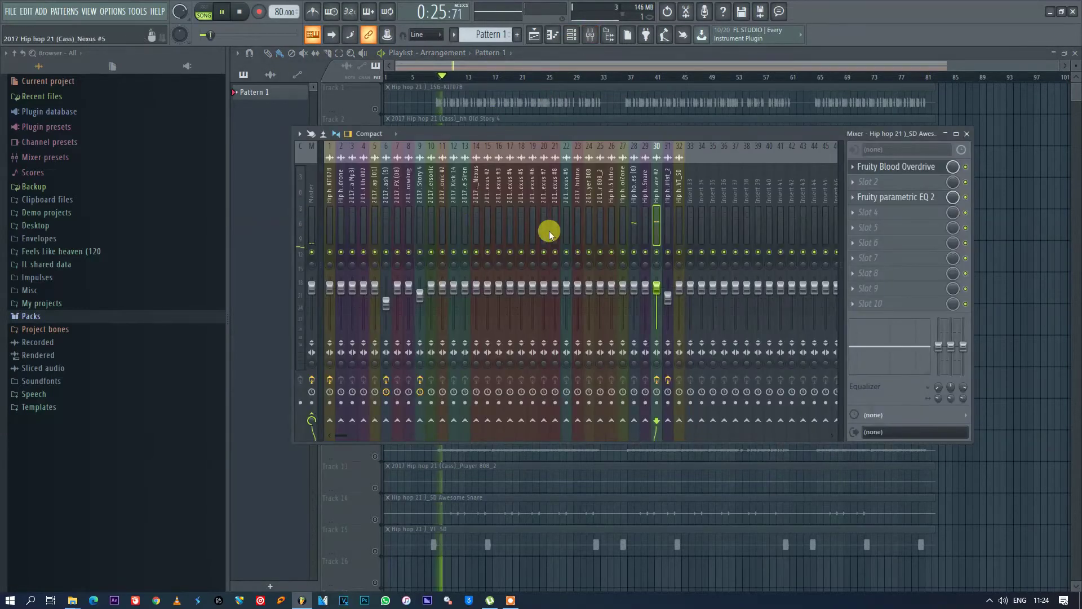
Add Fruity Blood Overdrive in slot 1 of insert 28 and raise its PreAmp to about 0.29
left_click(634, 187)
left_click(859, 167)
mouse_move(871, 181)
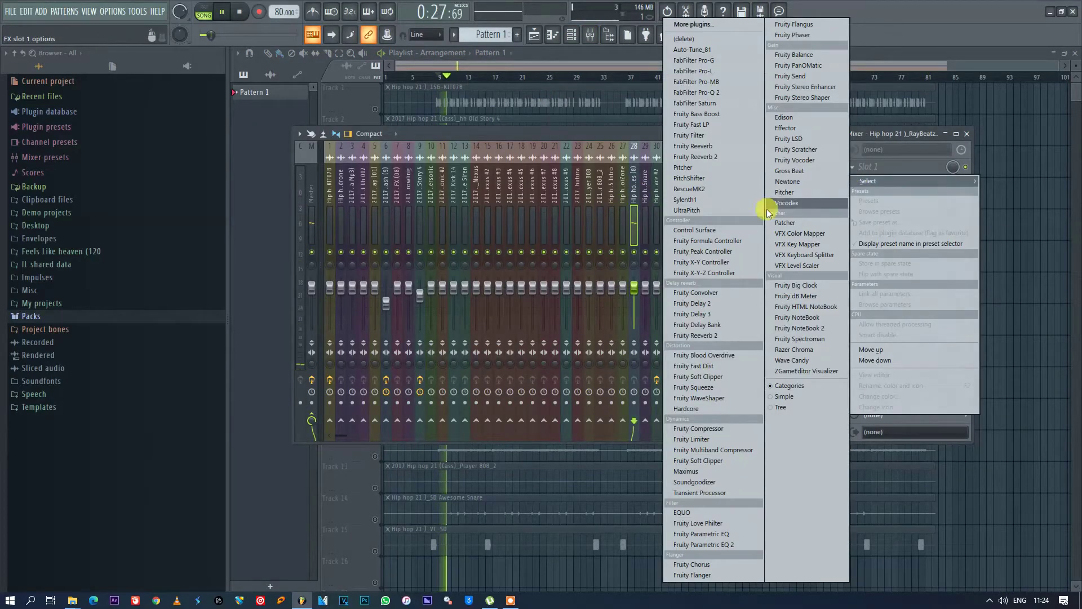
left_click(707, 355)
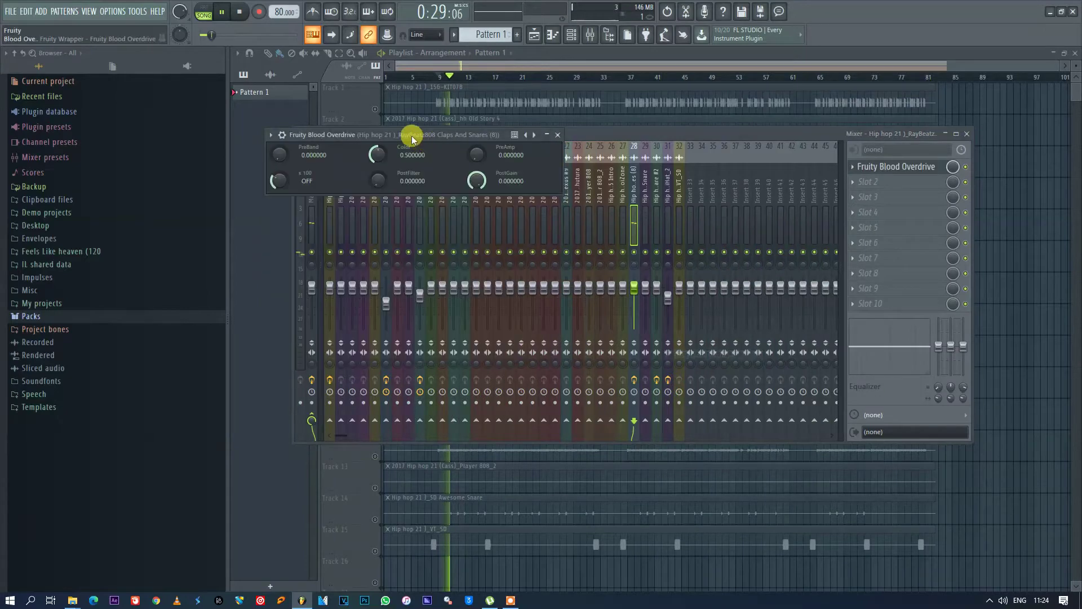
left_click_drag(412, 136, 459, 185)
left_click_drag(523, 203, 523, 199)
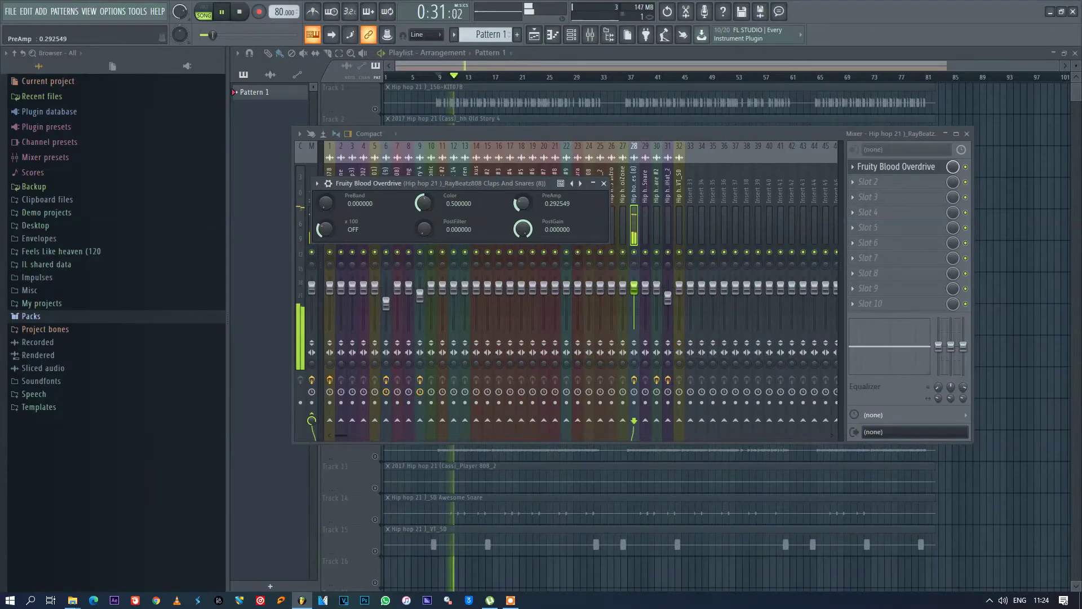
Add Fruity Parametric EQ 2 in slot 2 of insert 28 and boost bands 3 and 5
left_click(888, 181)
mouse_move(871, 196)
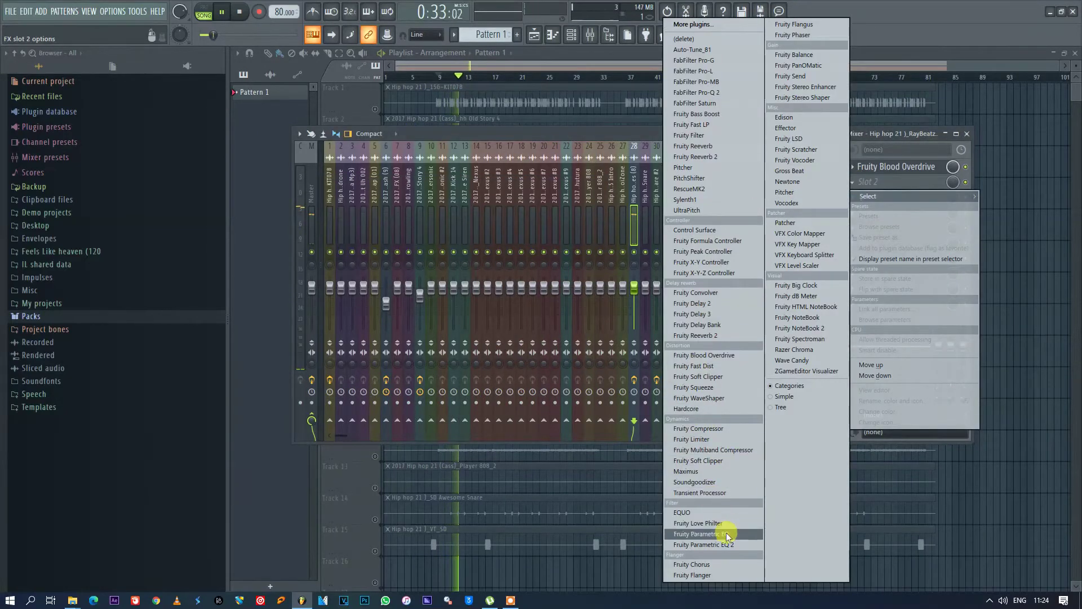
left_click(702, 545)
left_click_drag(578, 244, 599, 227)
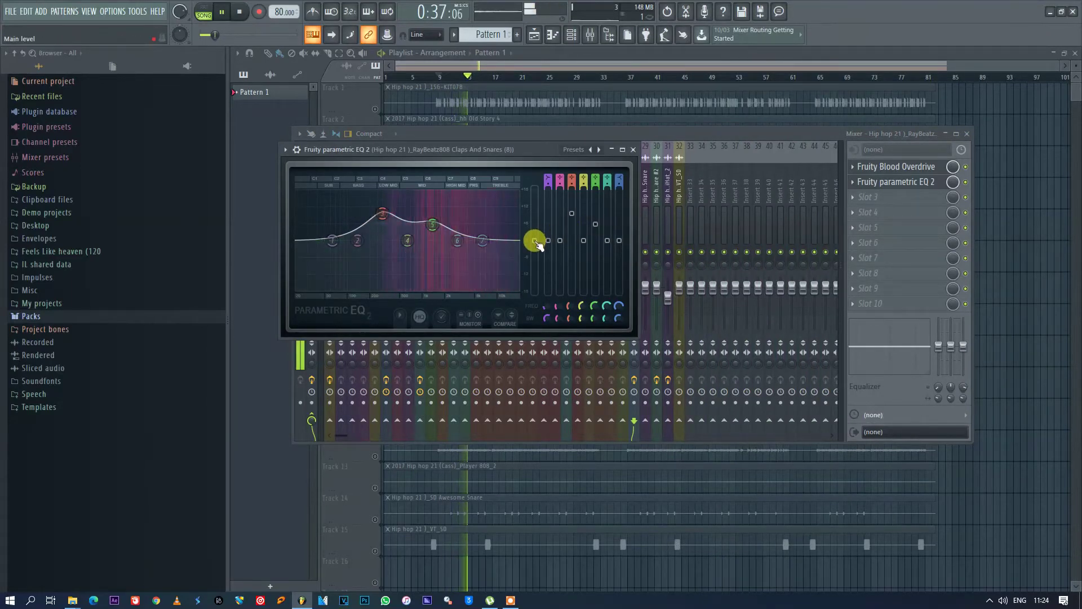
Add Fruity Reeverb 2 in slot 3 of insert 28, adjust it briefly, and close its window
left_click(854, 198)
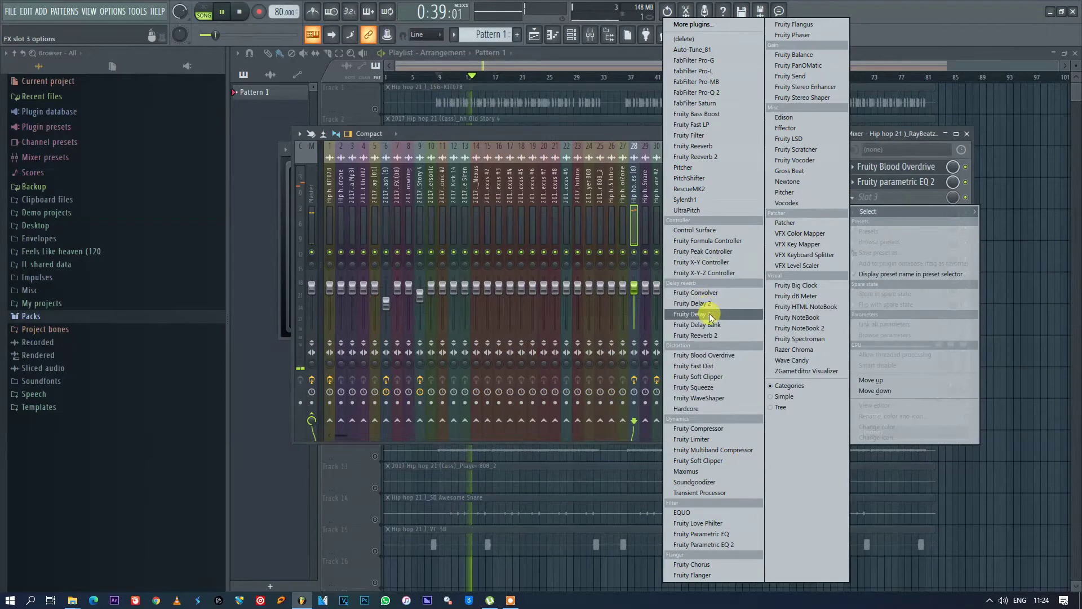
left_click(694, 336)
left_click_drag(582, 201, 581, 199)
left_click(914, 197)
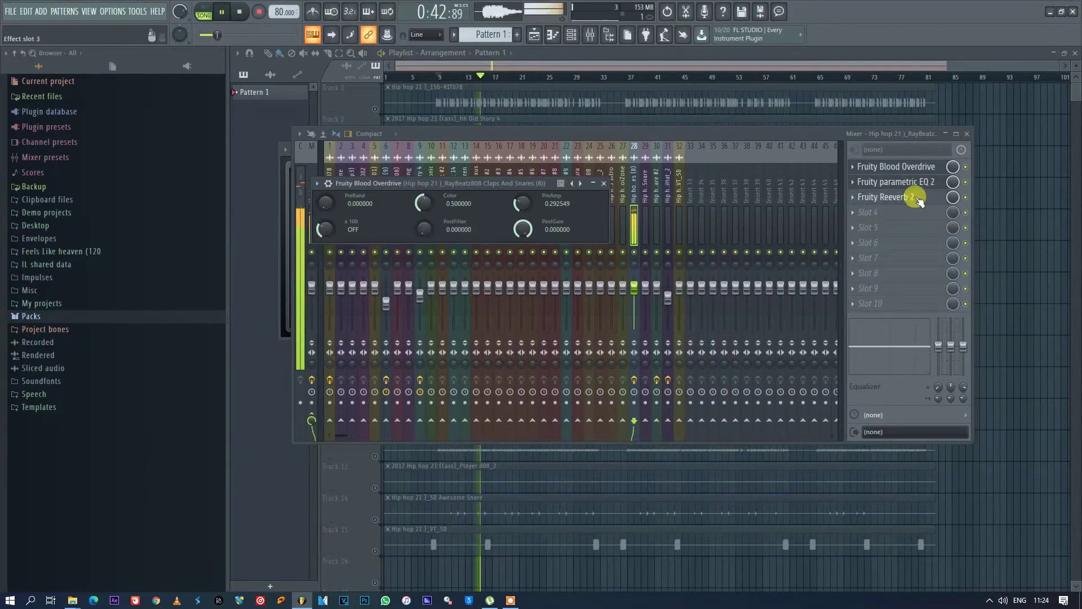
Cut band 4 of insert 28's EQ to -18 dB with a narrow bandwidth, sweep its frequency during playback, and stop
left_click(902, 182)
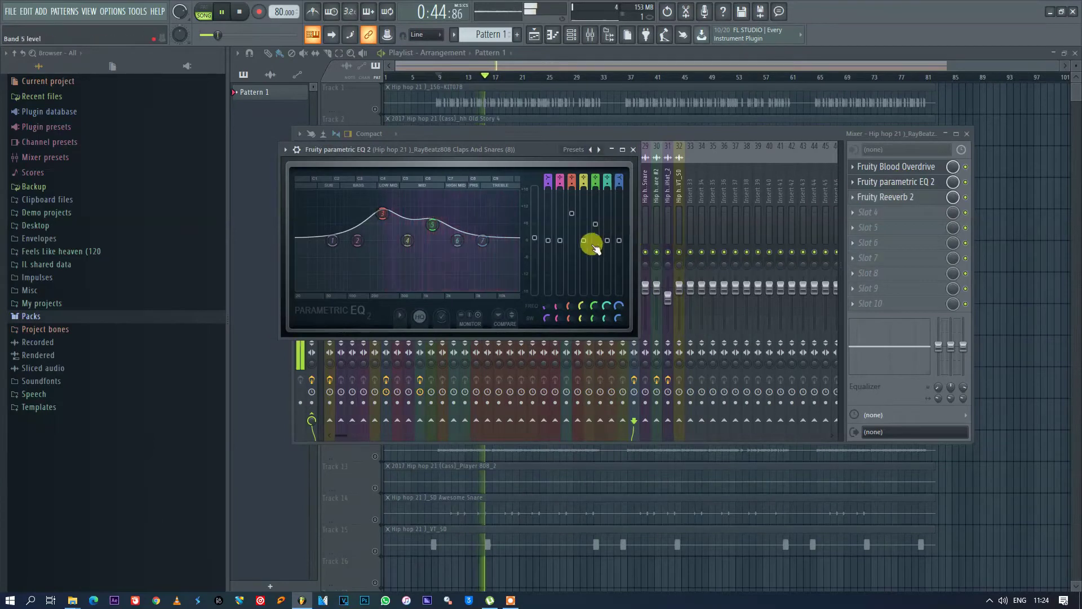
left_click_drag(589, 256, 582, 307)
left_click_drag(407, 288, 409, 289)
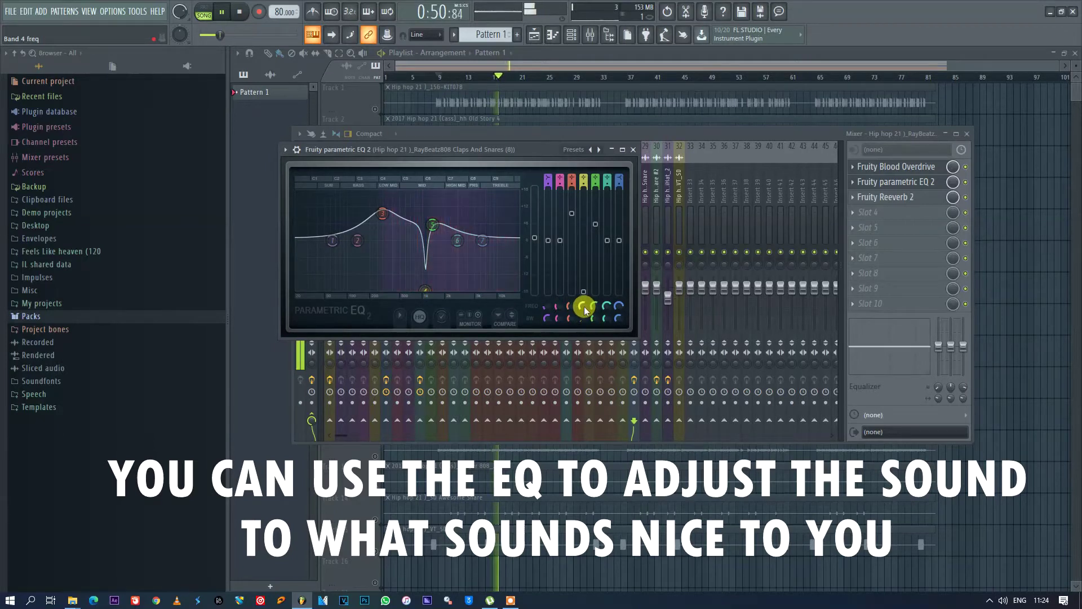
scroll(583, 306, "up", 6)
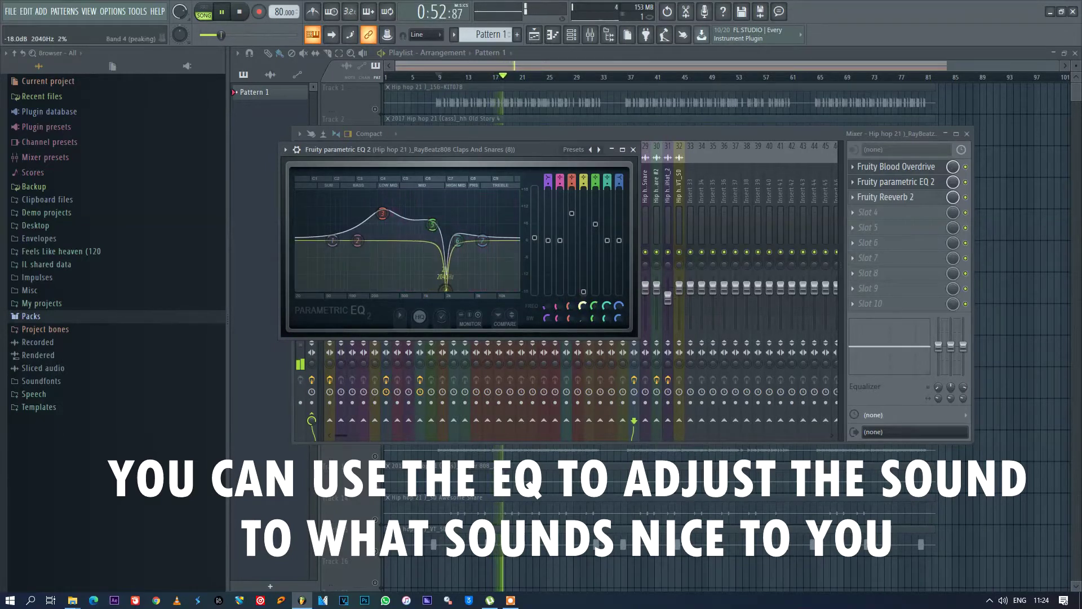
scroll(583, 314, "down", 5)
key("space")
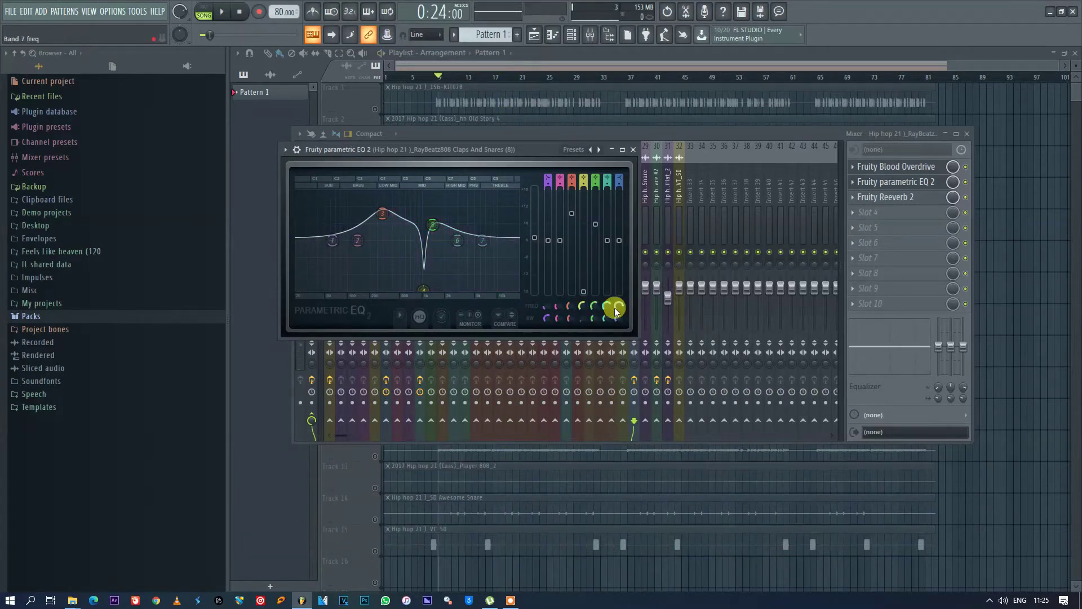
Close the EQ and mixer, unmute Tracks 1 to 5, and play them together with Track 6 from bar 9
left_click_drag(523, 151, 542, 151)
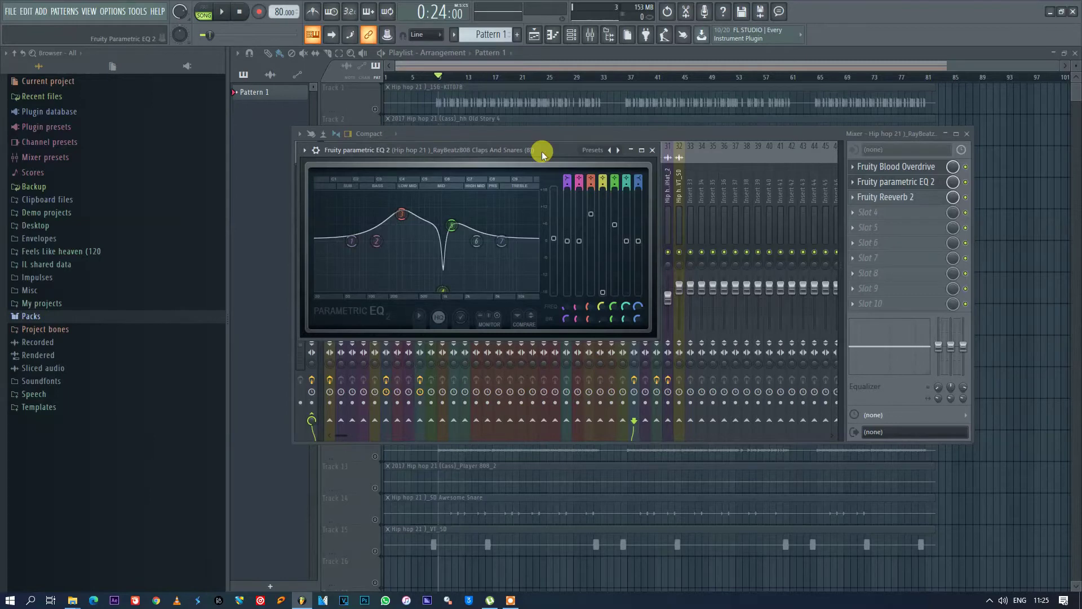
left_click_drag(542, 151, 540, 151)
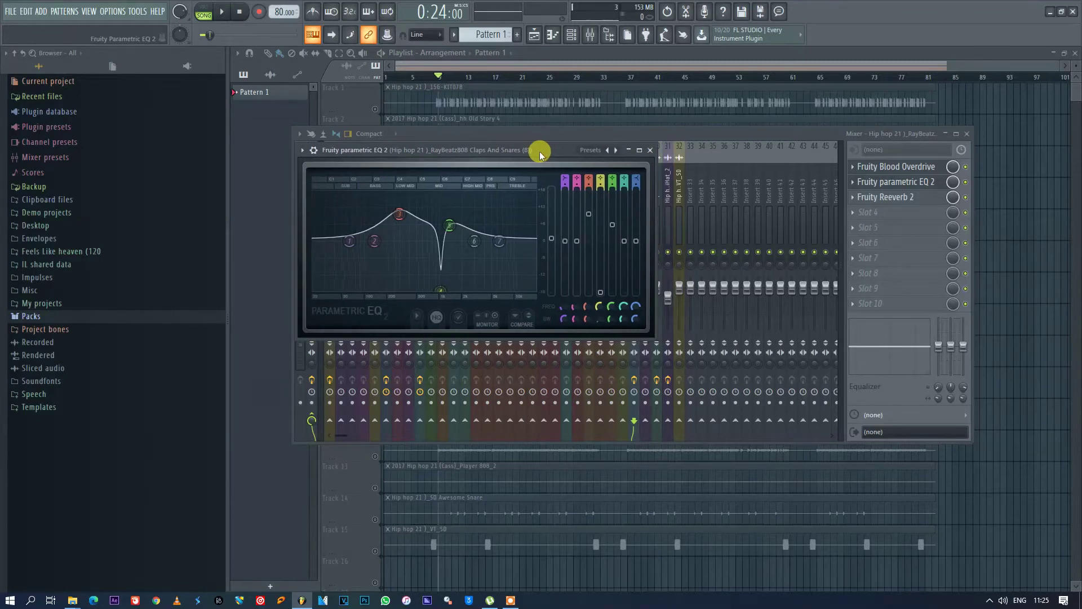
left_click(649, 150)
key("Escape")
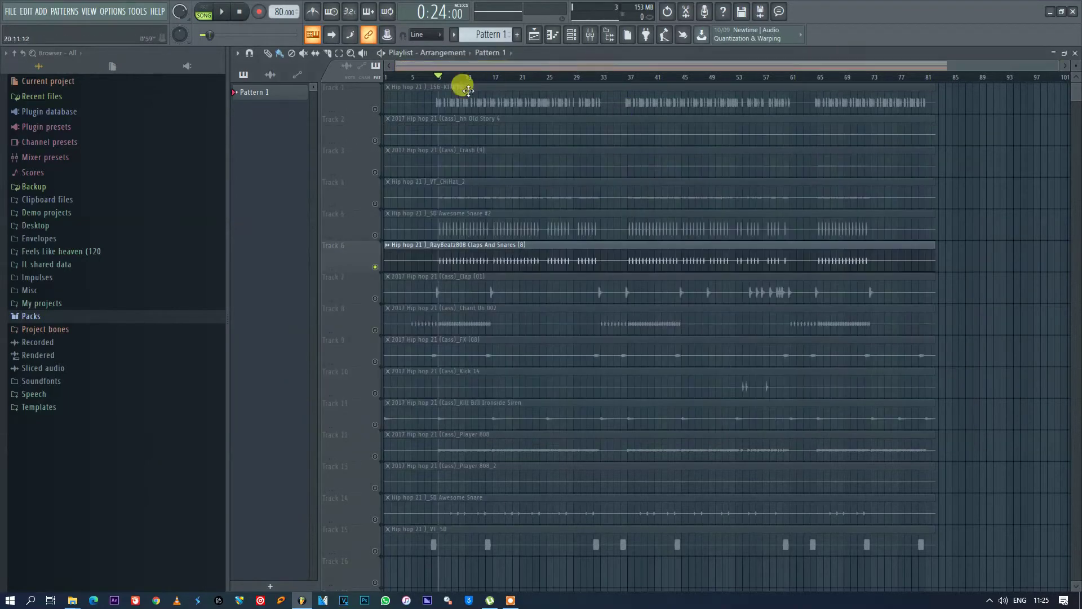
left_click(375, 109)
left_click(375, 141)
left_click(374, 172)
left_click(375, 204)
left_click(375, 235)
key("space")
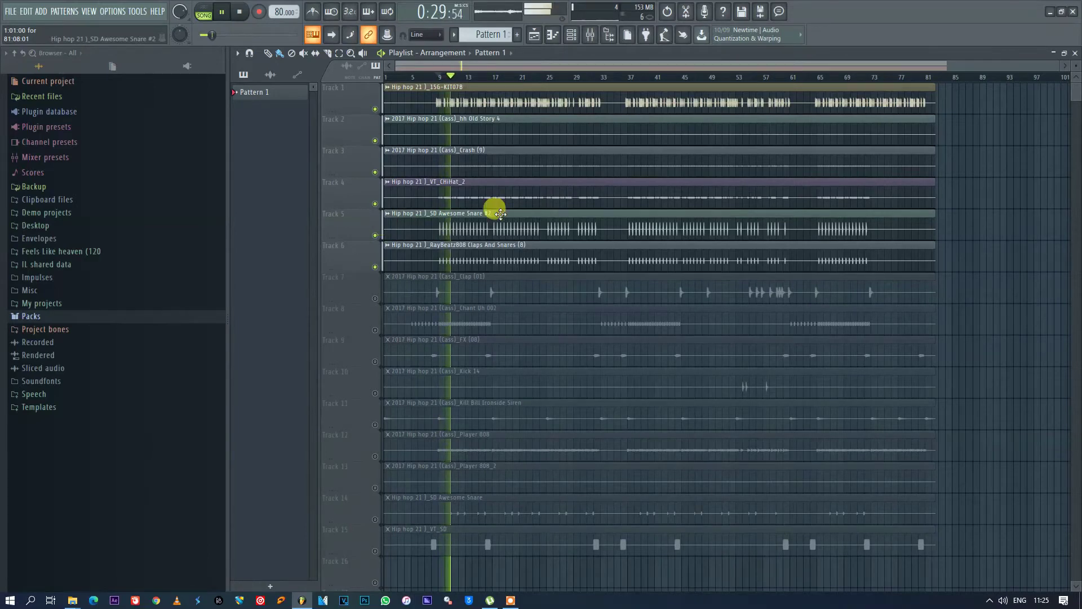
Lower the volume of insert 28 and slightly lower insert 30 during playback, then close the mixer and stop
left_click(590, 34)
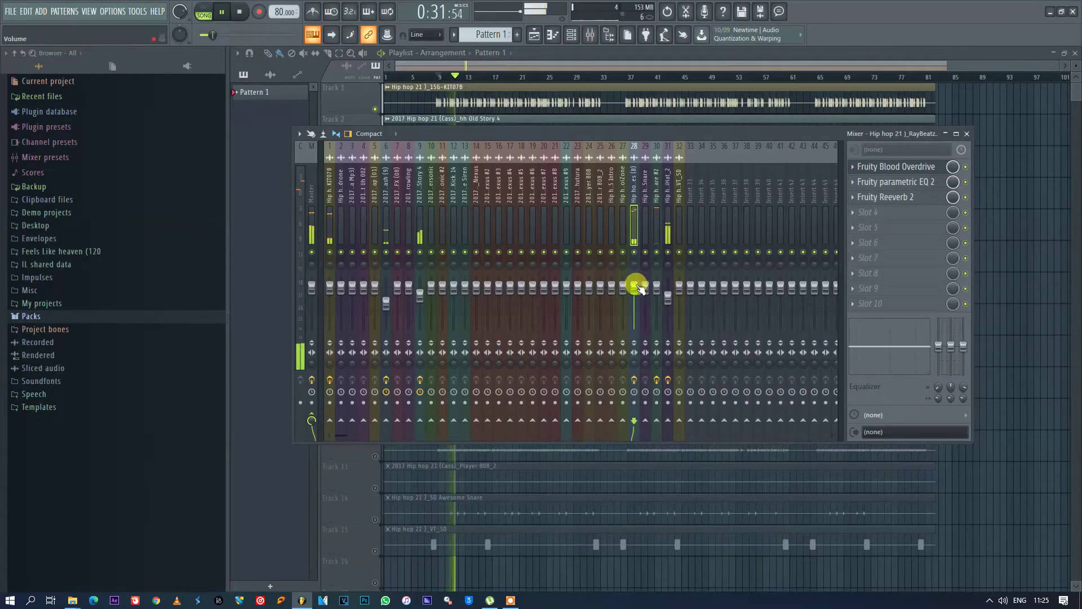
left_click(656, 170)
left_click(656, 289)
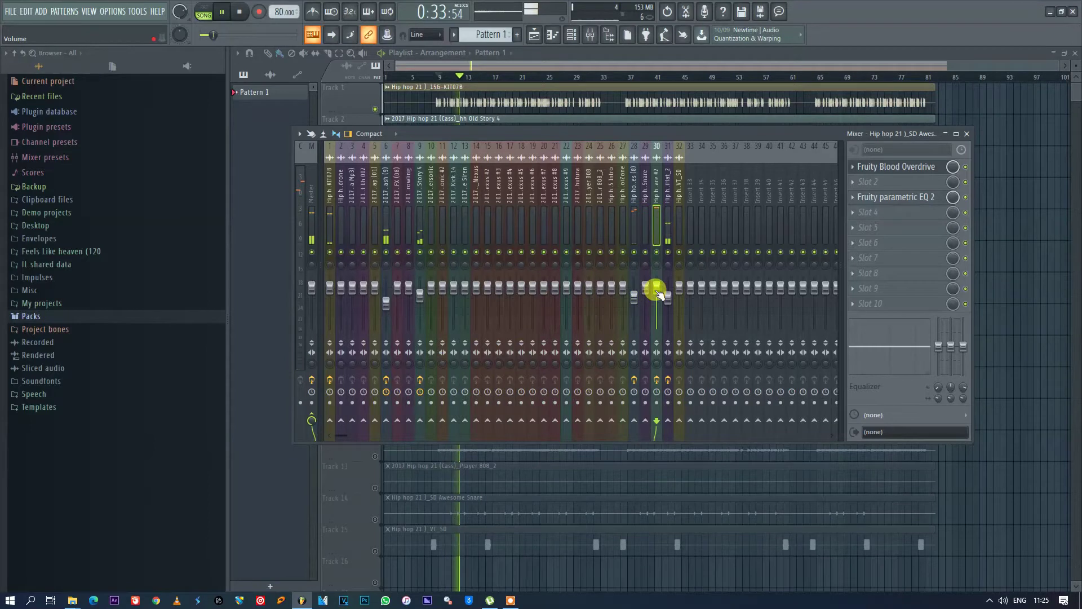
left_click_drag(661, 294, 639, 305)
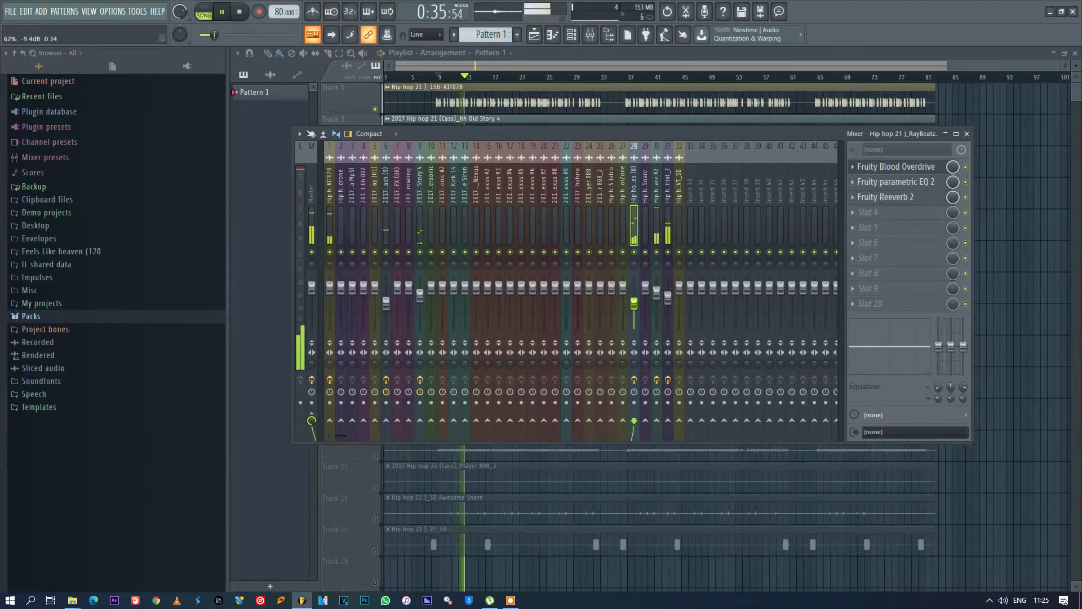
left_click(657, 206)
left_click_drag(635, 305, 634, 300)
left_click(657, 292)
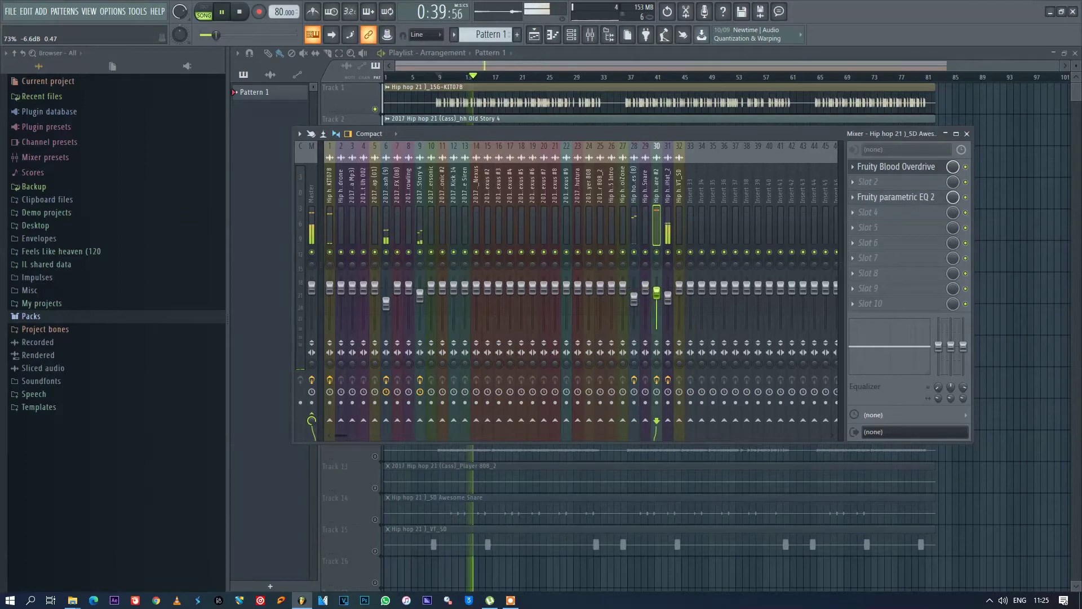
left_click(643, 63)
key("space")
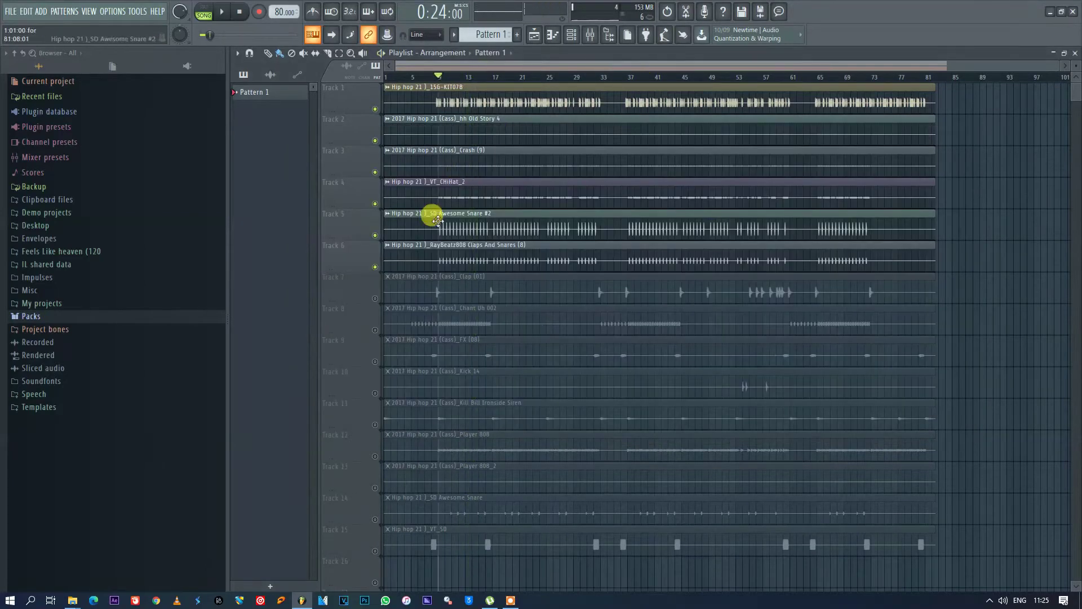
Solo Track 7 with the clap and play a short looped selection across all clips starting at bar 8
right_click(375, 299)
left_click_drag(439, 82, 433, 83)
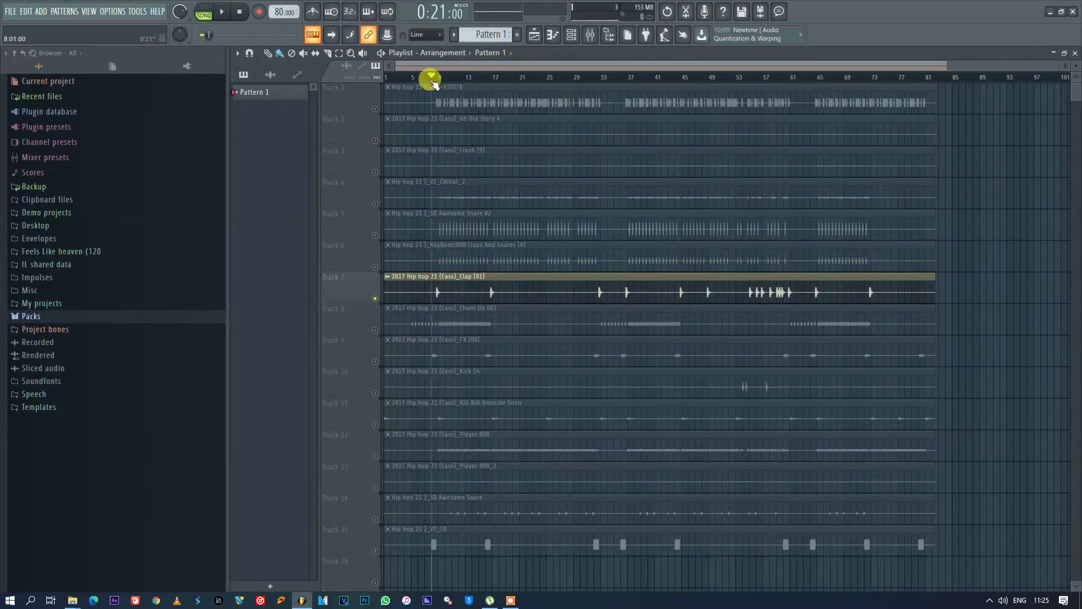
key("ctrl+a")
key("space")
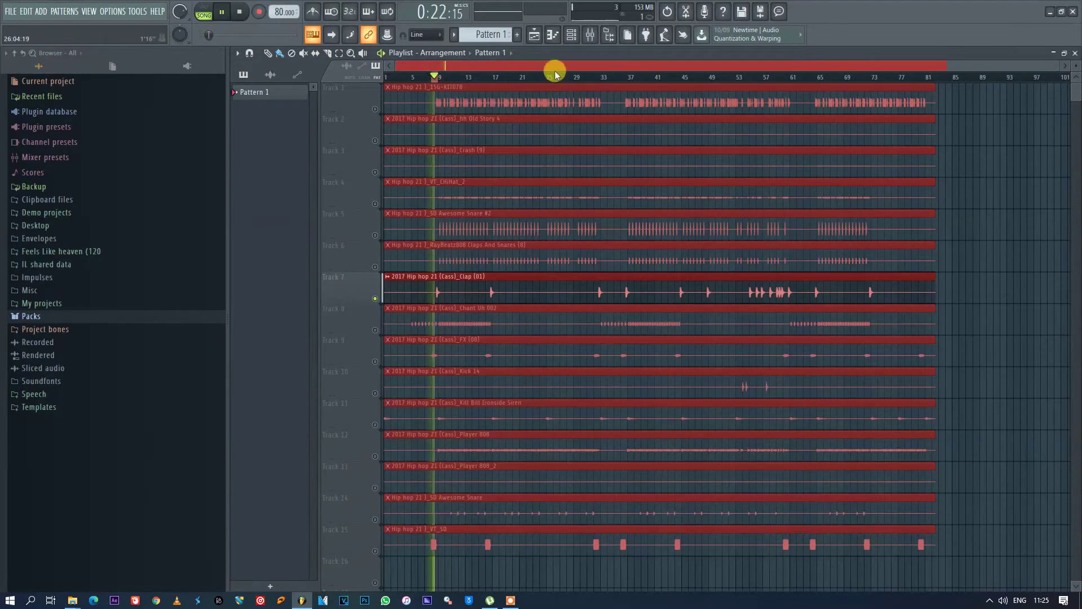
Add Fruity Parametric EQ 2 in slot 1 of insert 5, boost bands 3 and 5, and cut band 2 sharply in the lows
left_click(590, 36)
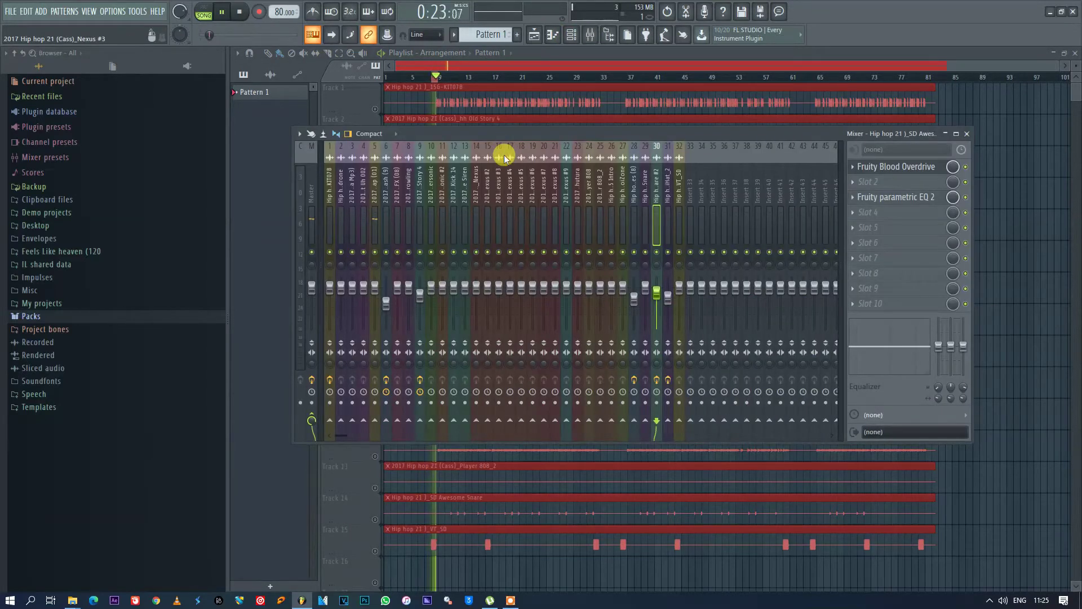
key("space")
left_click(377, 185)
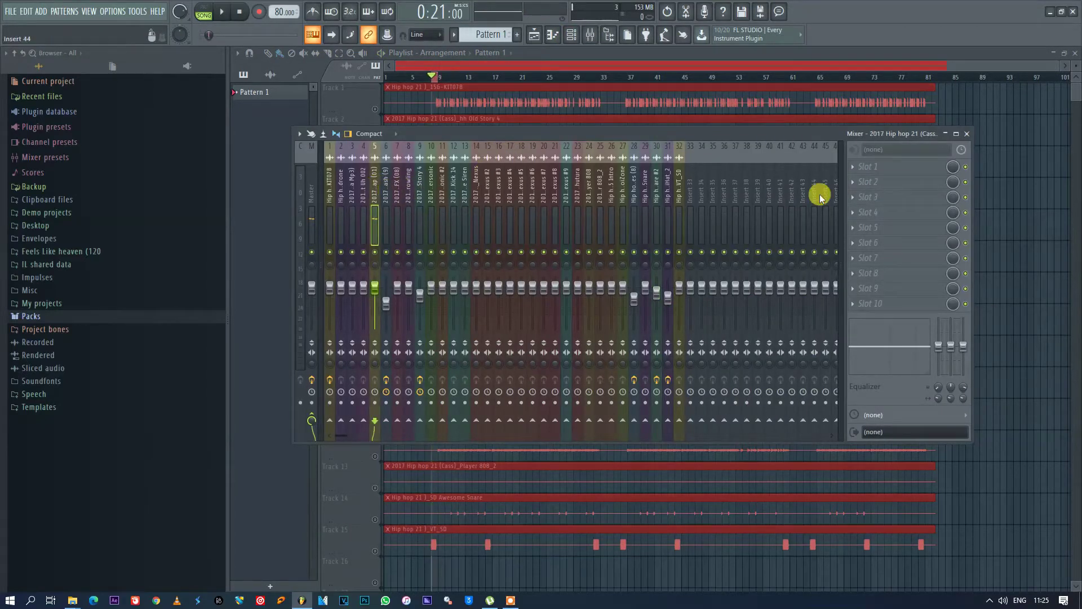
left_click(855, 166)
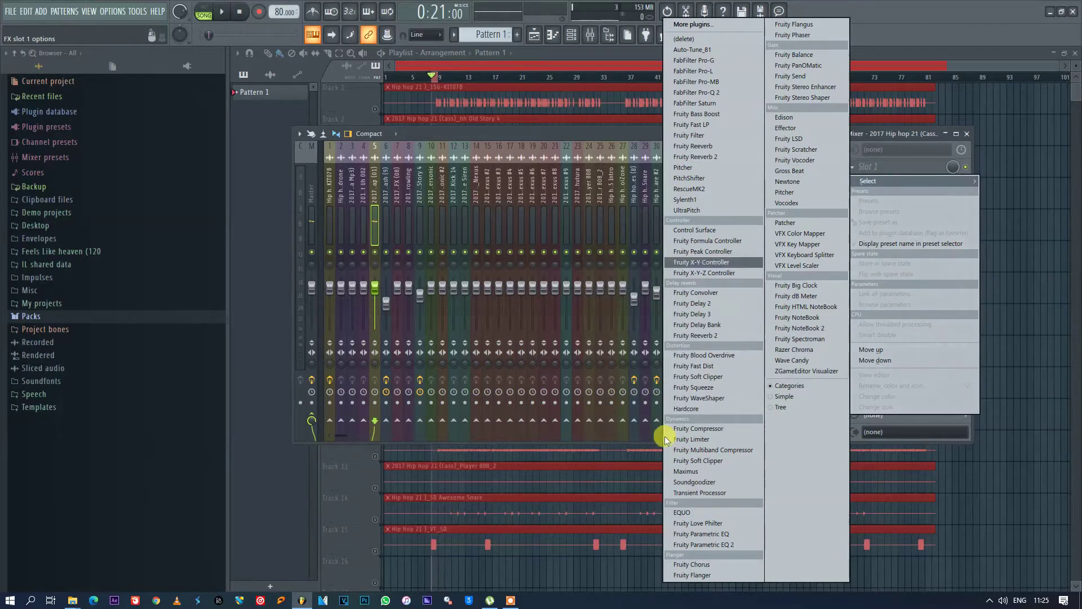
left_click(720, 544)
left_click_drag(519, 166, 549, 181)
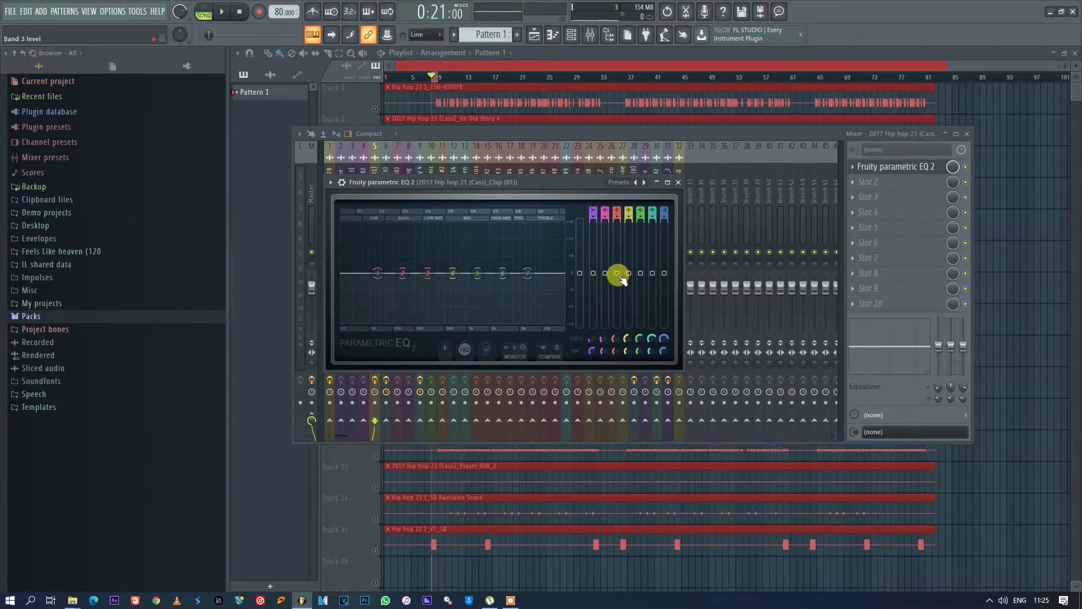
left_click_drag(622, 280, 640, 253)
key("space")
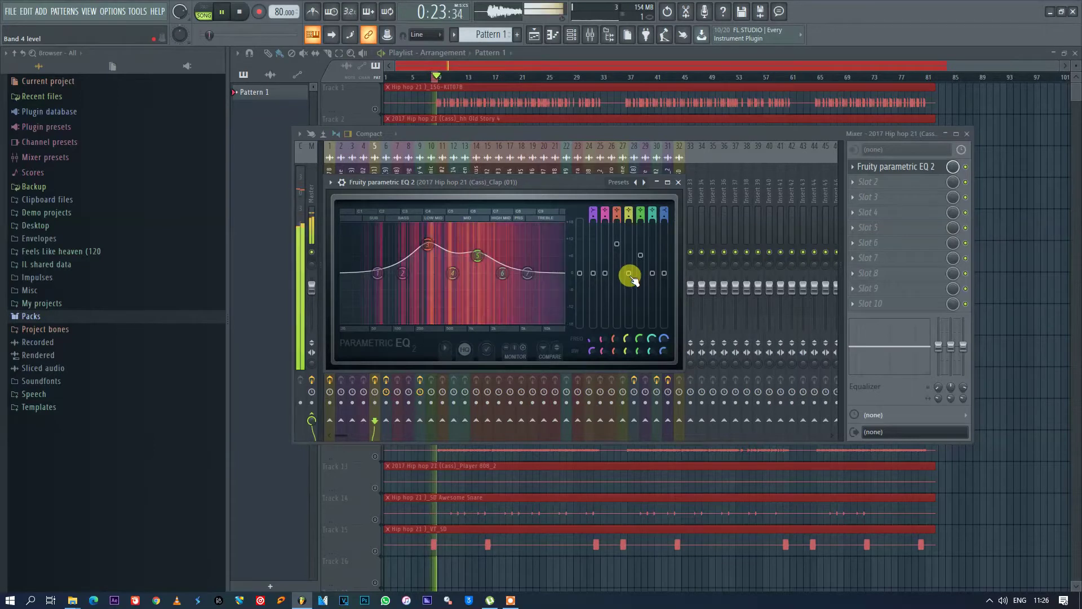
left_click_drag(605, 273, 603, 342)
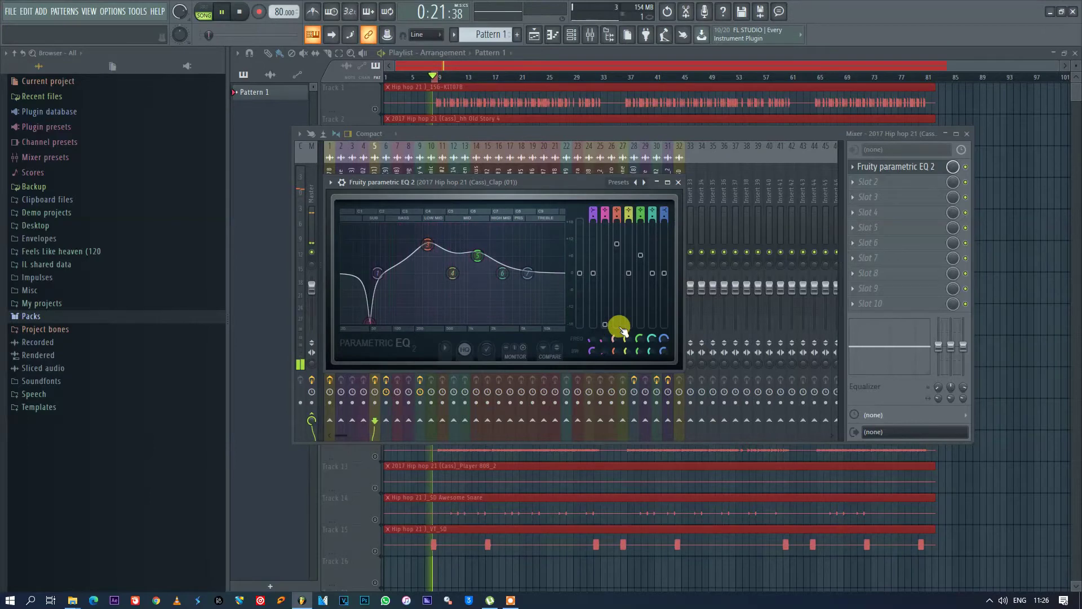
Close the EQ and mixer, stop playback, and unmute Tracks 1 to 6 alongside the clap on Track 7
left_click(679, 182)
left_click(414, 88)
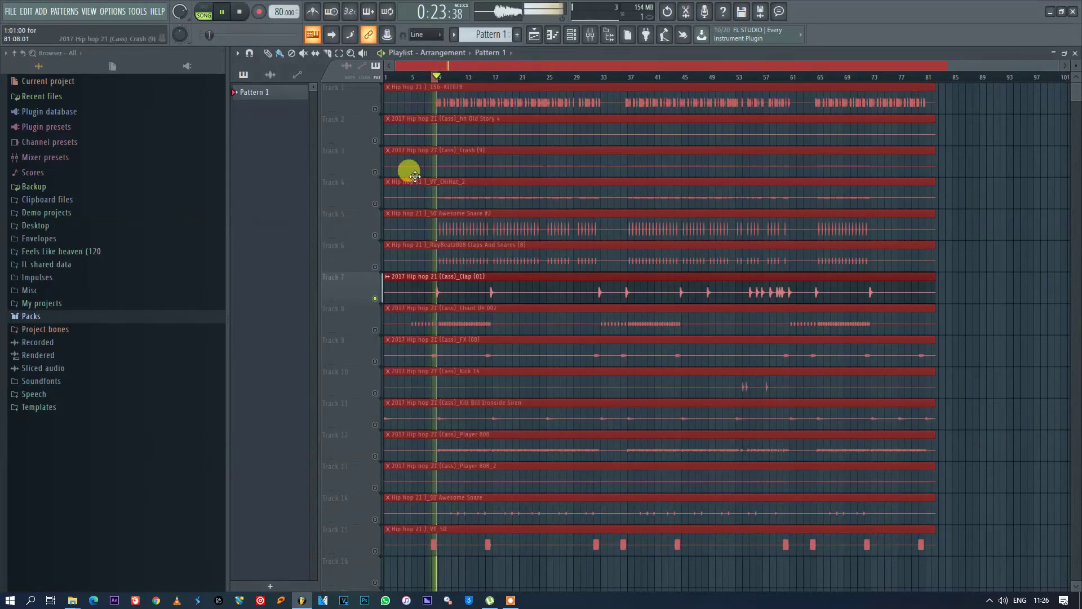
key("space")
left_click(375, 267)
left_click(375, 236)
left_click(375, 204)
left_click(375, 172)
left_click(375, 141)
left_click(375, 110)
Clear the time selection, solo Track 8 with the chant, and play it from bar 10
right_click(379, 320)
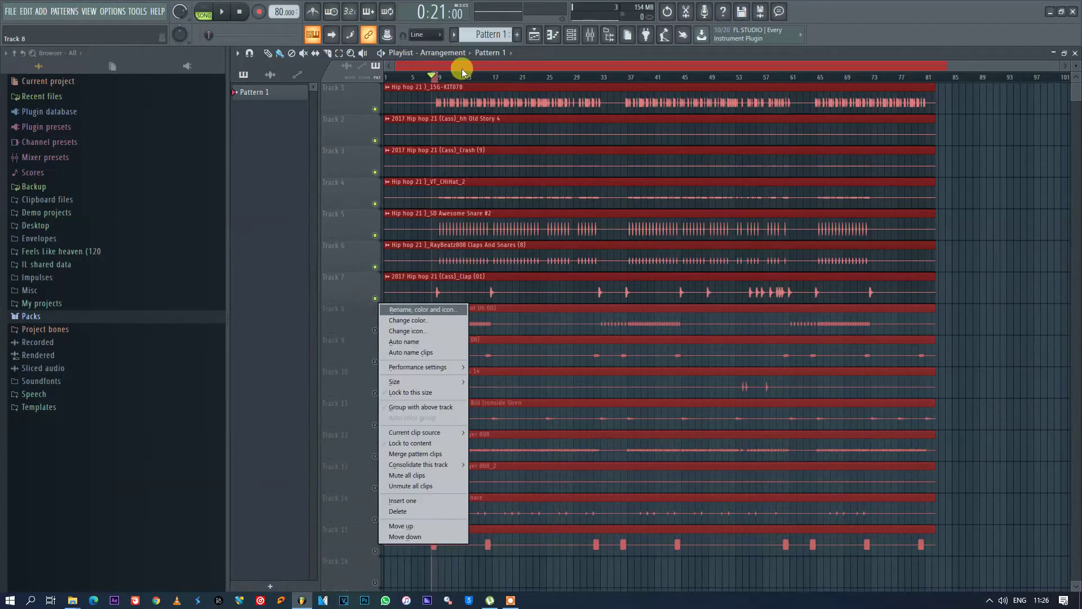
left_click(440, 76)
left_click(445, 76)
right_click(375, 329)
key("space")
Check the chant's level on insert 4 in the mixer, then stop playback and close the mixer
left_click(596, 35)
left_click(365, 181)
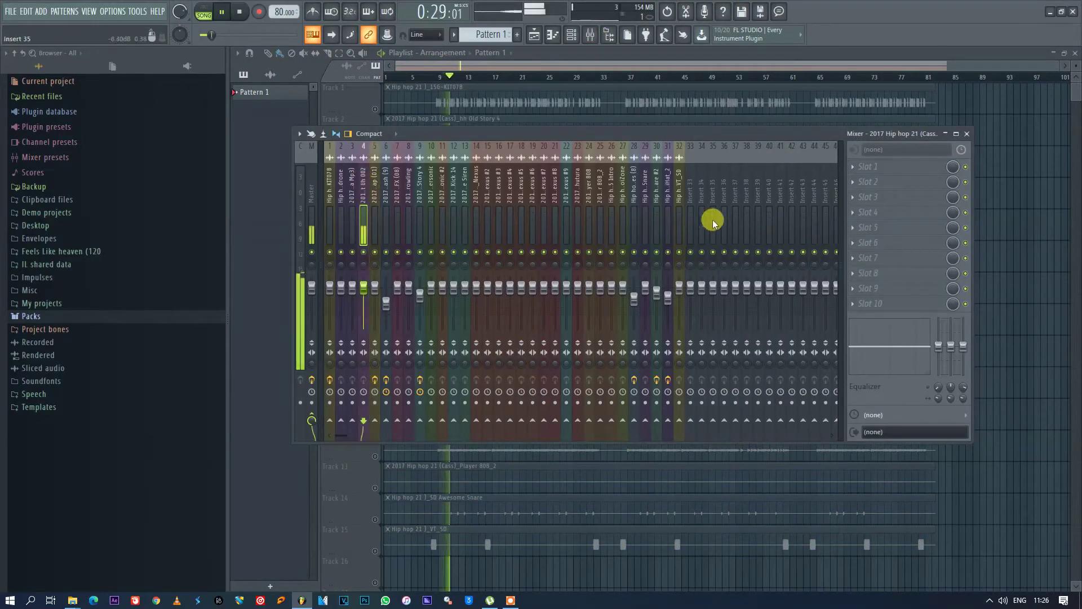
key("space")
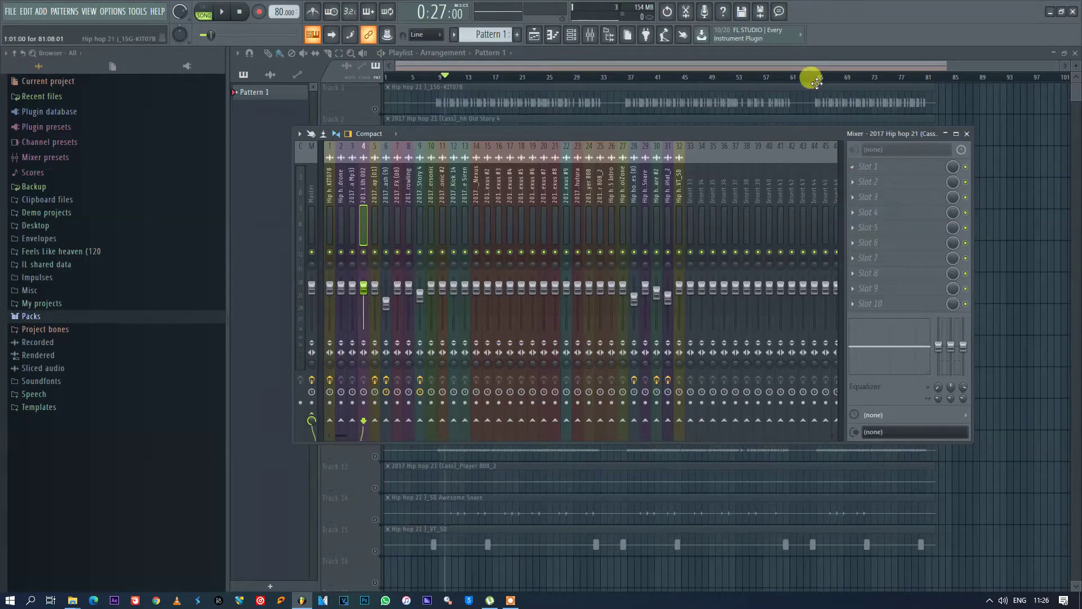
left_click(591, 36)
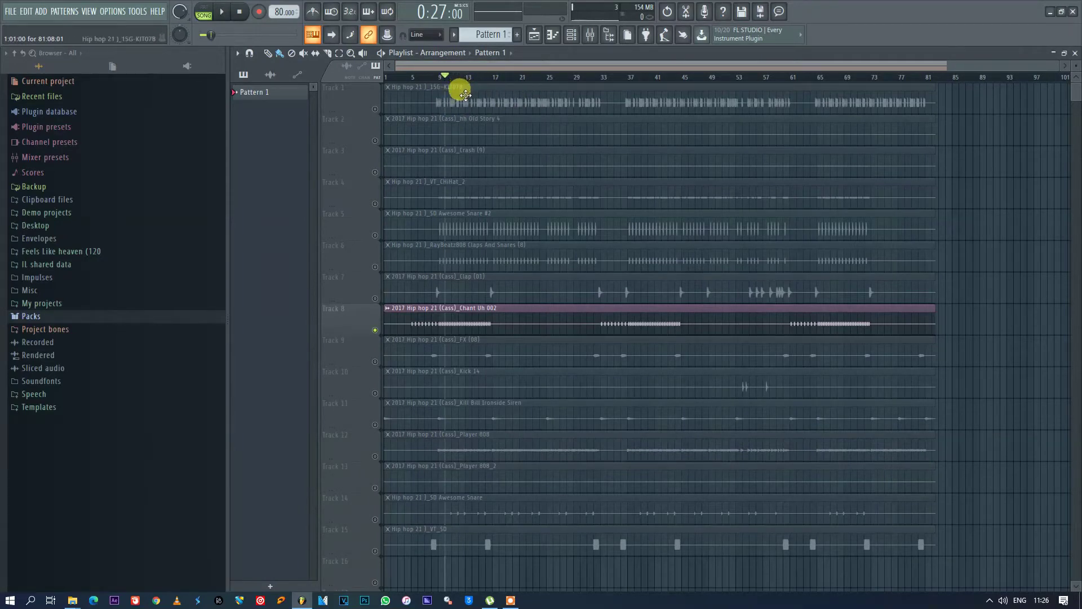
Add Fruity Reeverb 2 in slot 1 of insert 4, slightly boost the insert's mid EQ band, and close the mixer
left_click(592, 37)
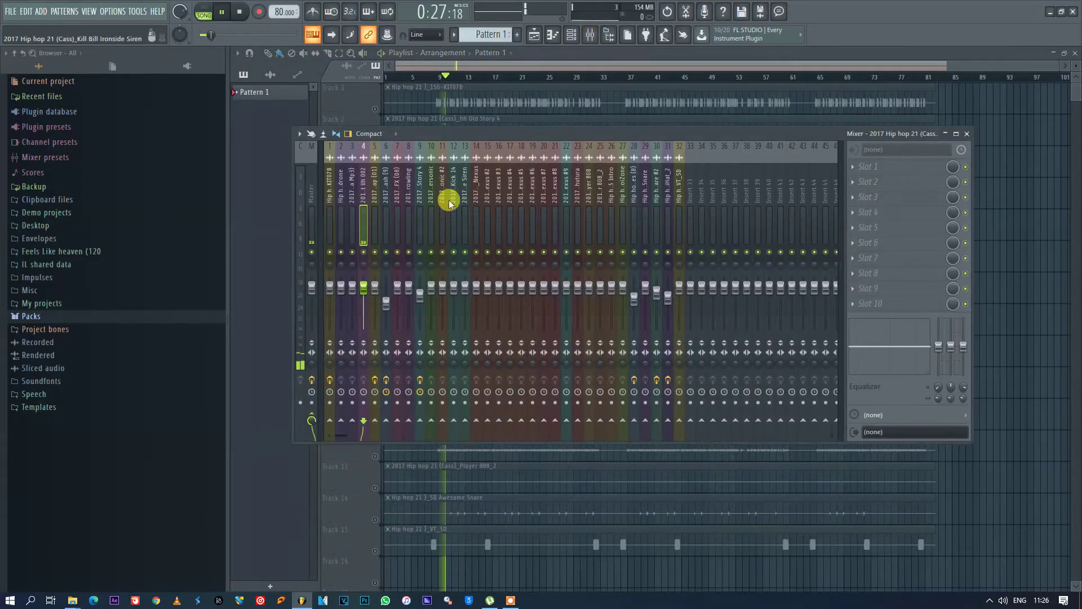
key("F9")
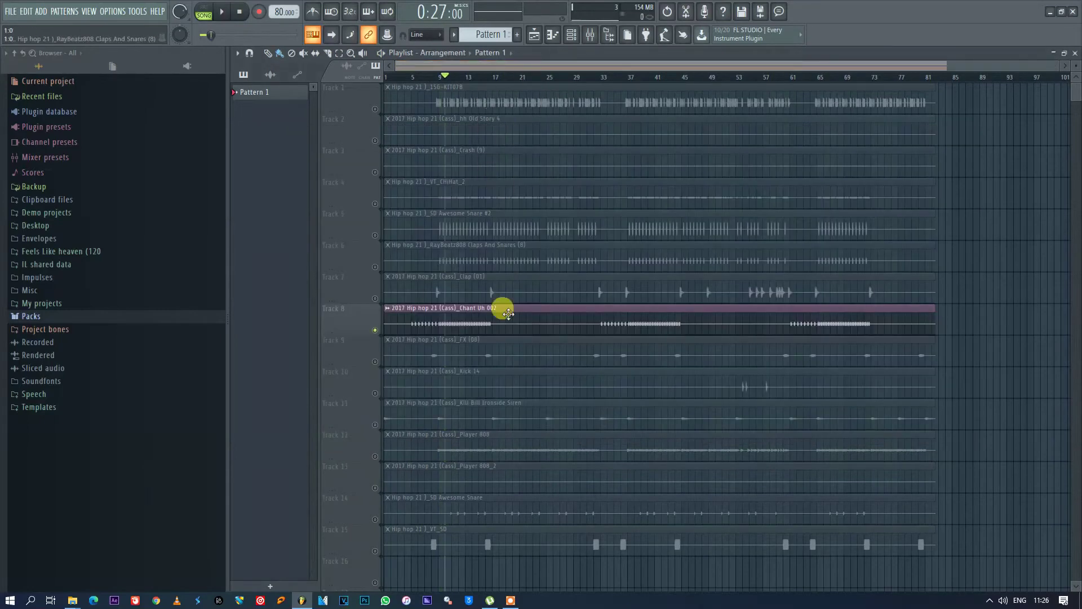
key("F9")
key("space")
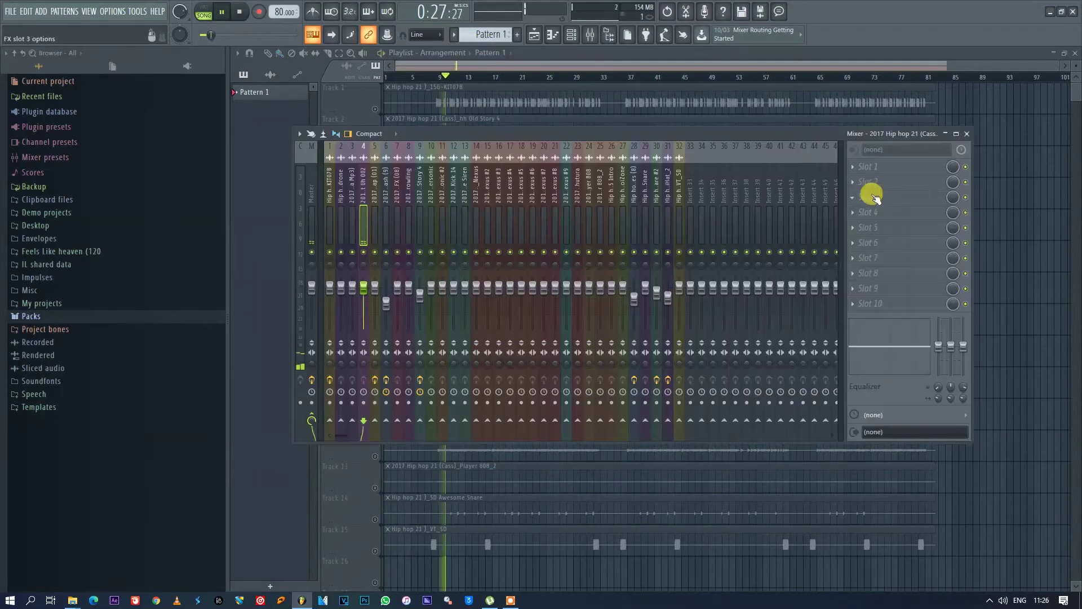
left_click(860, 167)
mouse_move(869, 181)
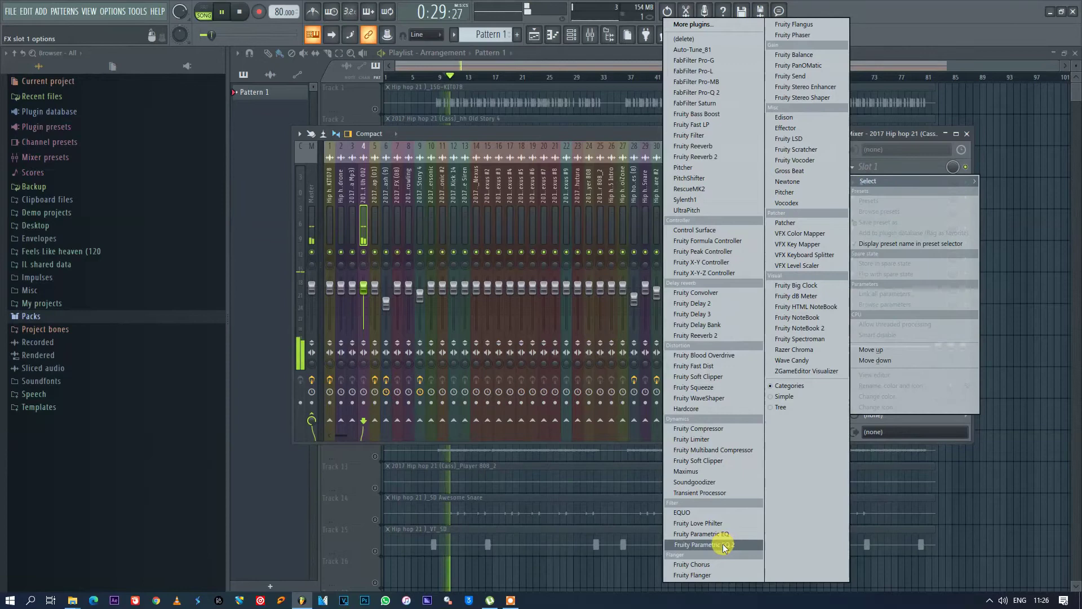
left_click(695, 335)
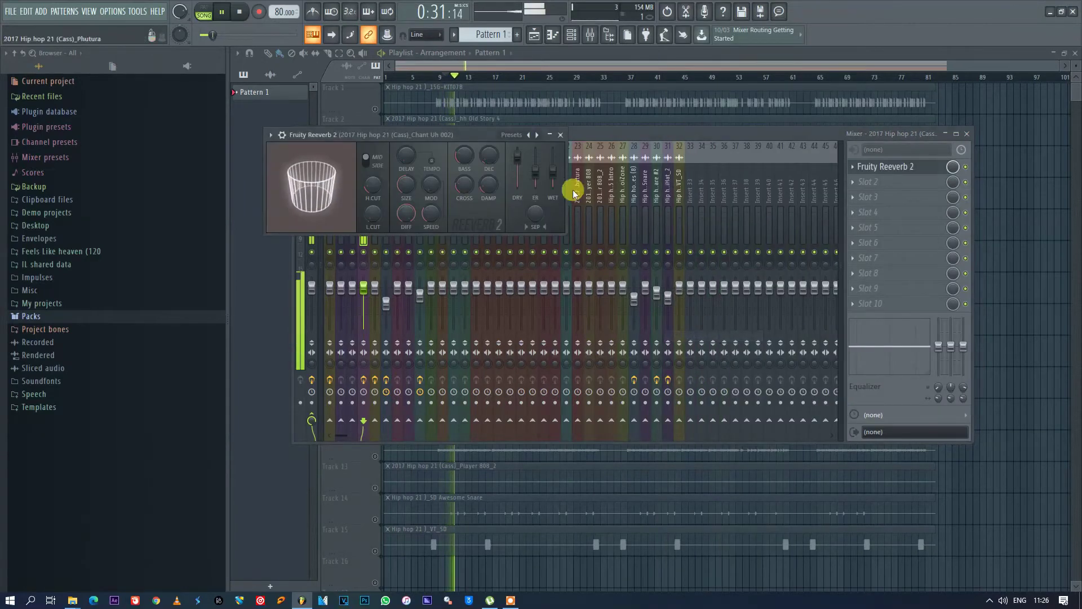
left_click_drag(952, 348, 952, 339)
left_click(665, 58)
Stop playback and unmute Tracks 1 to 7 alongside the chant on Track 8
key("space")
left_click(375, 109)
left_click(375, 140)
left_click(375, 172)
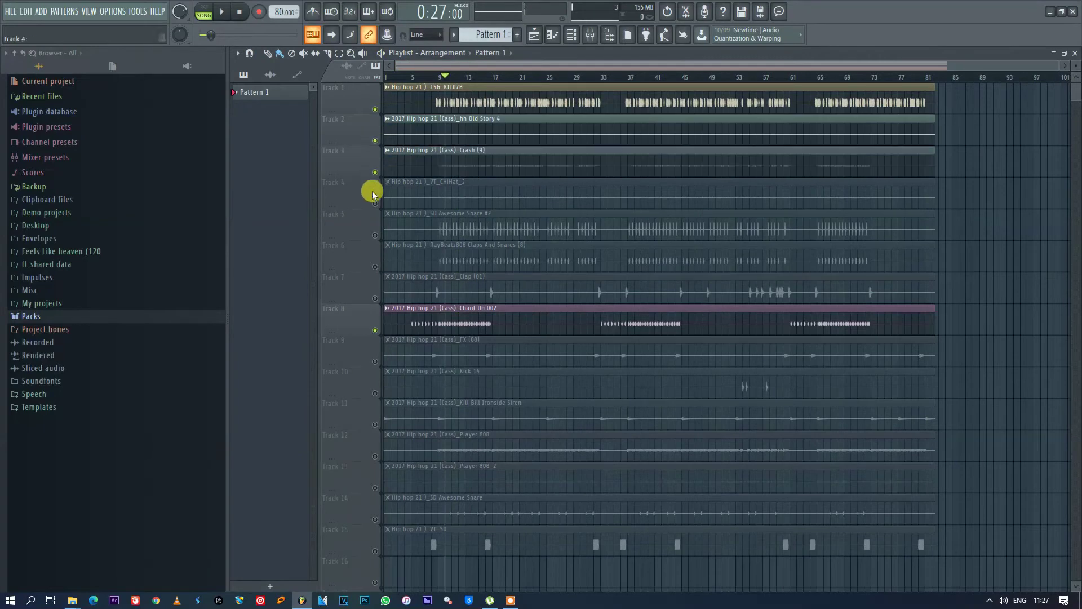
left_click(375, 204)
left_click(375, 236)
left_click(375, 267)
left_click(375, 298)
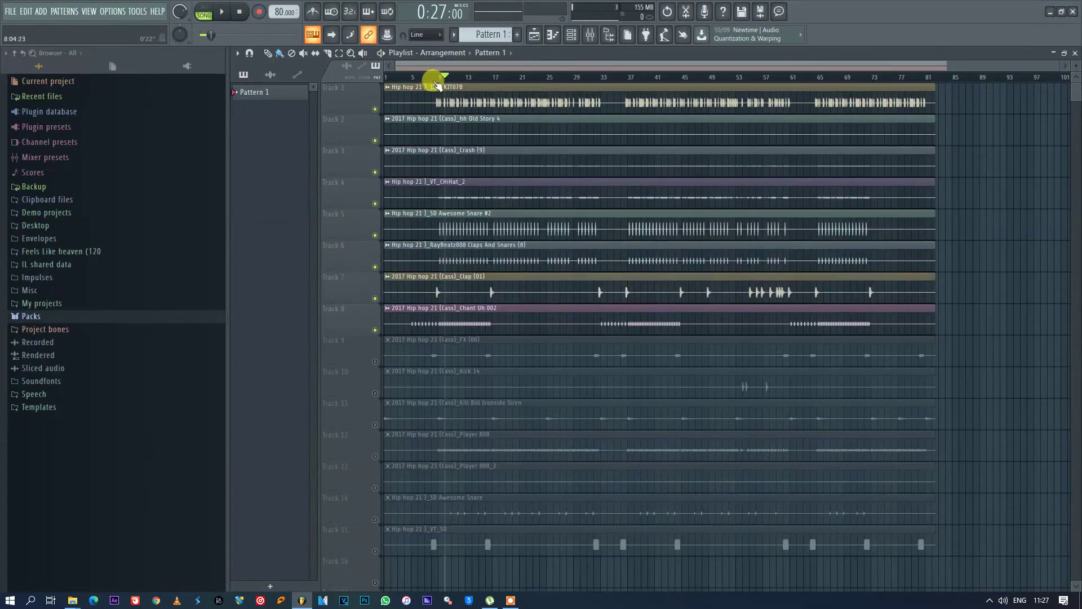
Play Tracks 1 to 8 together and check the chant's balance against the other levels in the mixer
key("space")
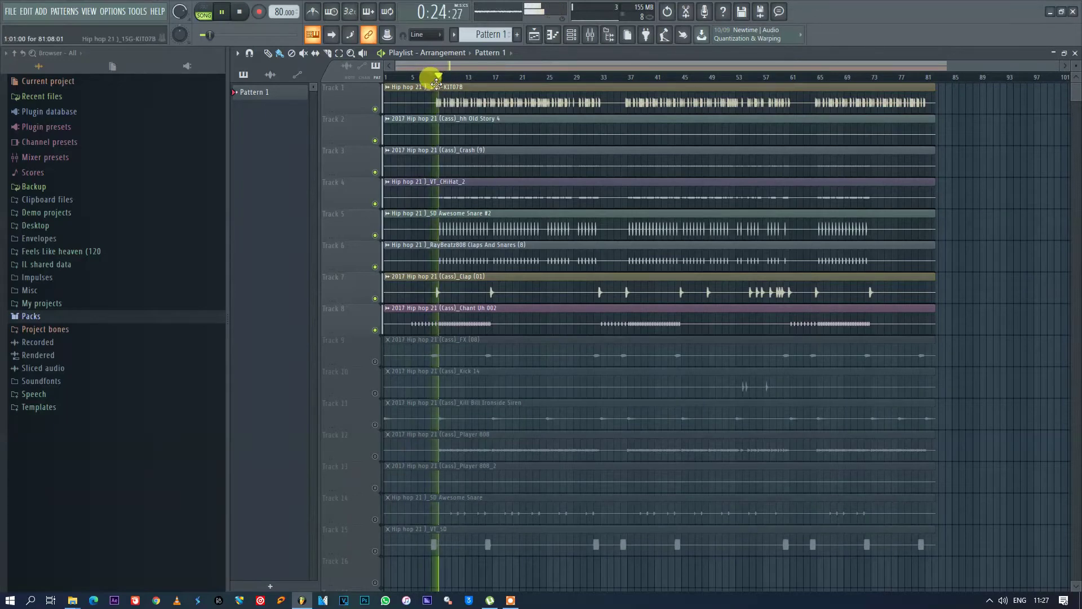
left_click(590, 34)
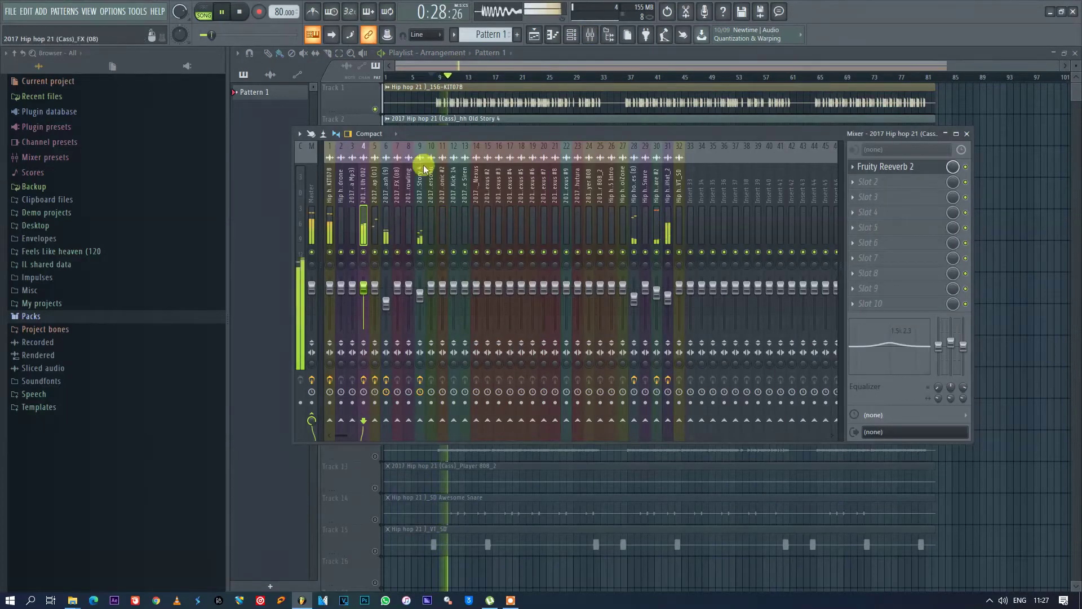
left_click(550, 67)
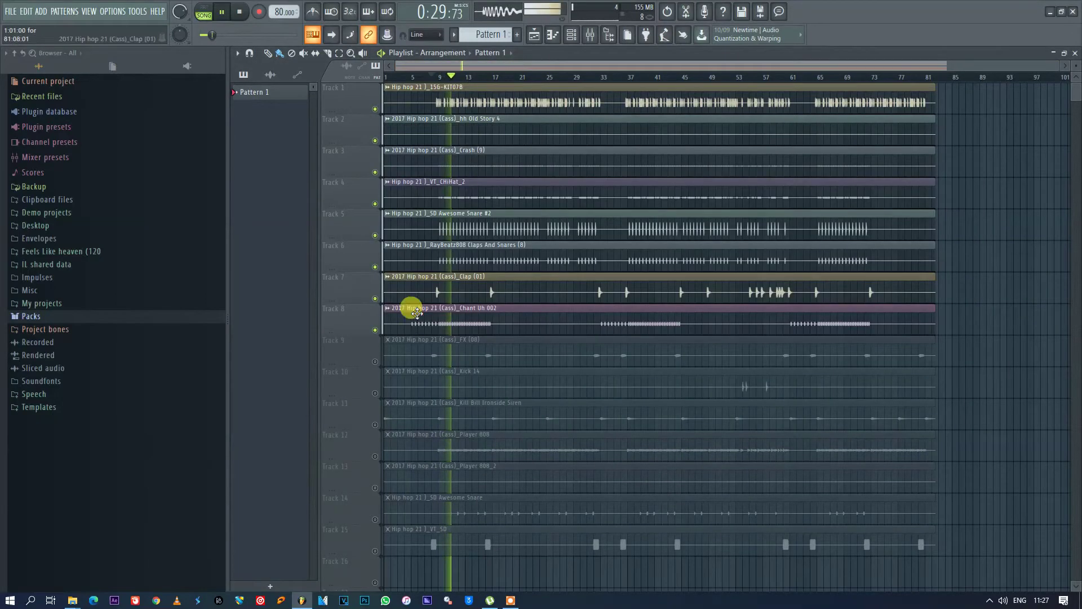
Solo Track 9 with the FX, stop playback, and boost the mid EQ band of insert 7 in the mixer
left_click(375, 361, "ctrl")
left_click(608, 35)
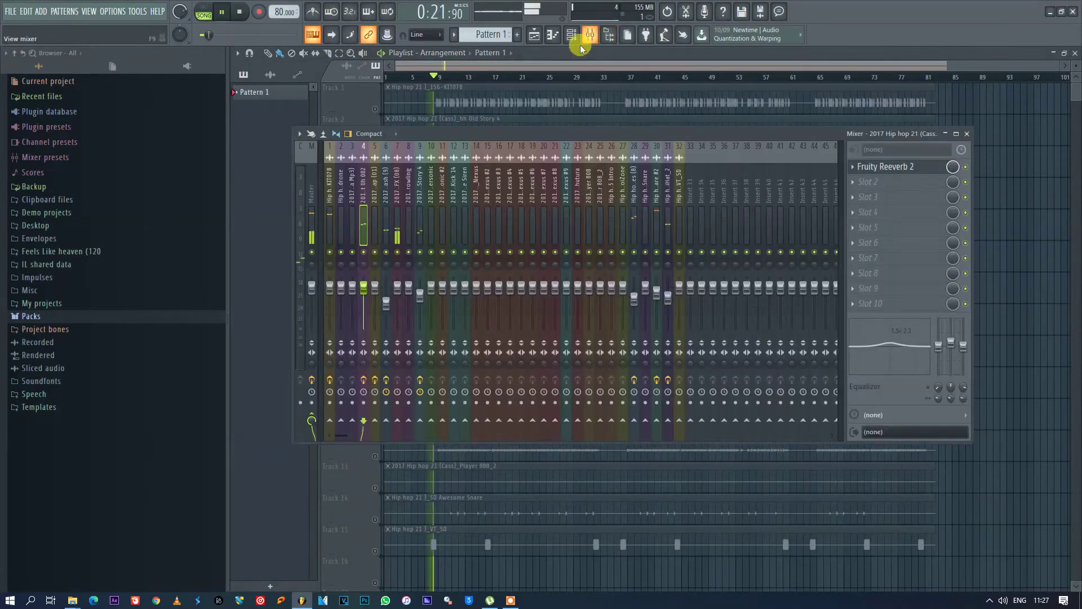
key("space")
left_click_drag(951, 345, 951, 339)
Add Fruity Reeverb 2 in slot 1 of insert 7, enlarge its room size, and slightly raise the wet level
left_click(854, 168)
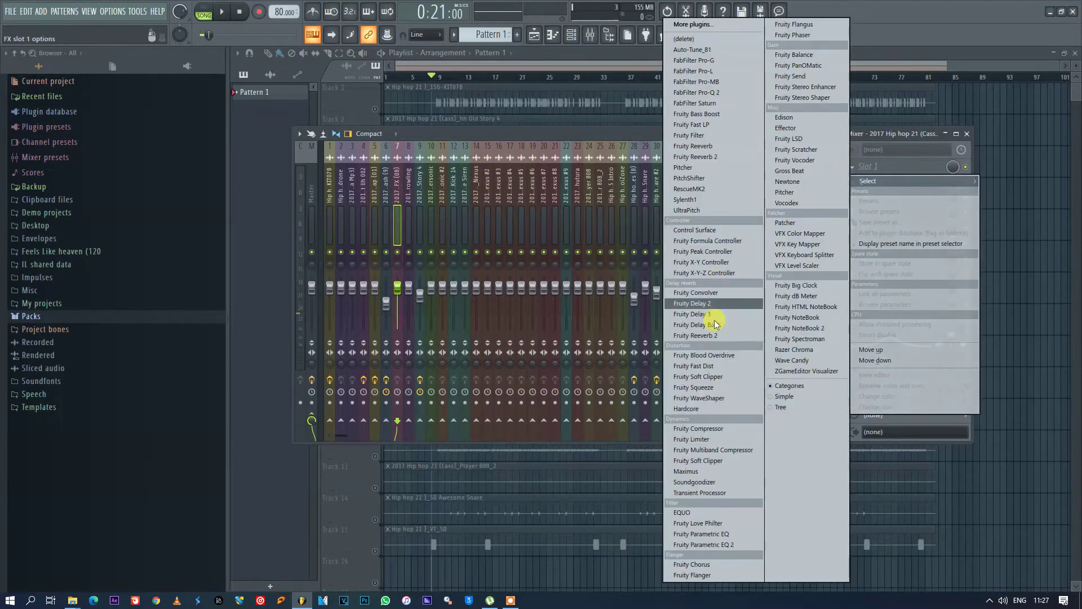
left_click(702, 335)
key("space")
left_click_drag(377, 155, 377, 108)
left_click_drag(524, 143, 523, 139)
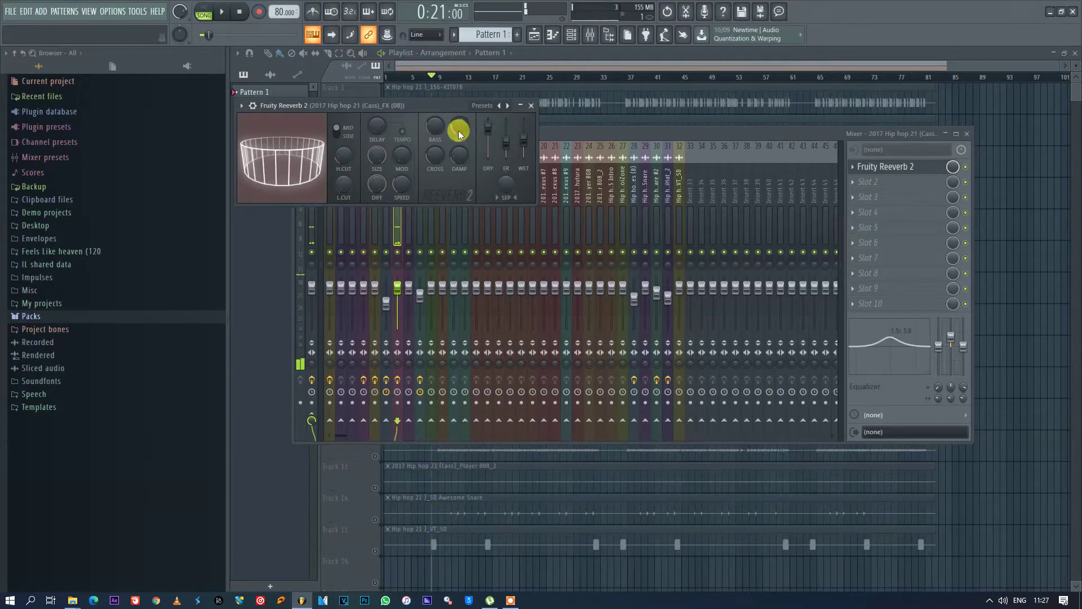
left_click(531, 107)
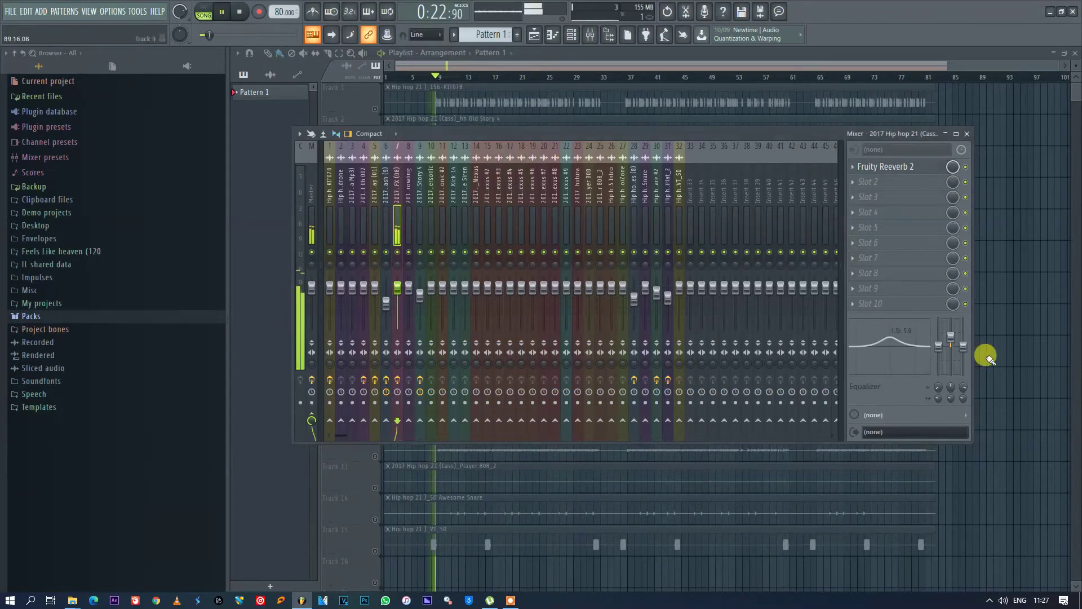
Adjust the high EQ band of insert 7, close the mixer, and stop playback
mouse_move(964, 345)
left_mouse_down()
mouse_move(963, 331)
mouse_move(954, 341)
left_mouse_up()
key("F9")
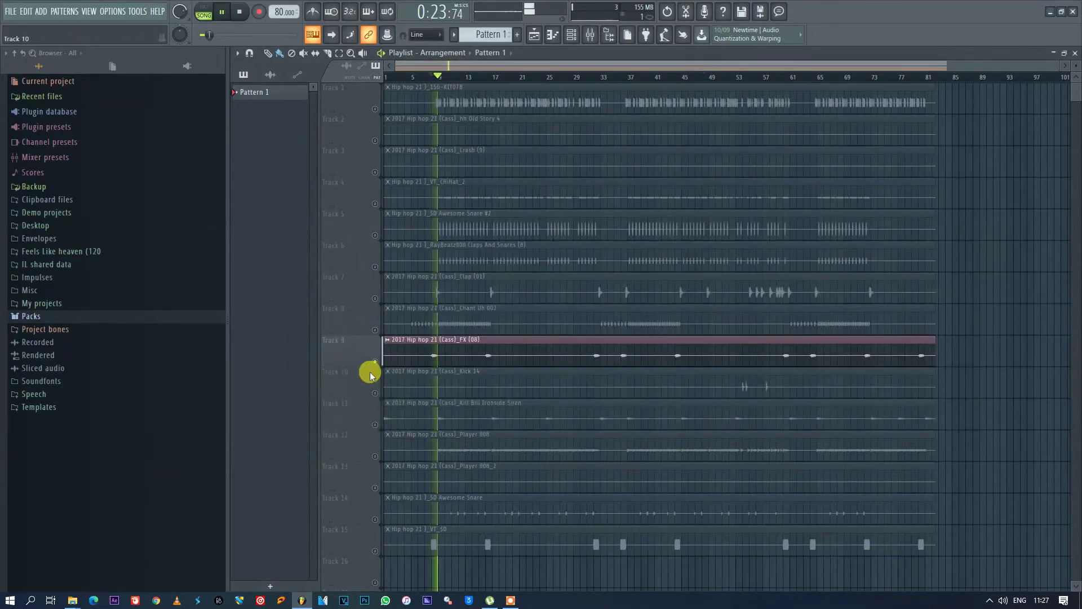
key("space")
Solo Track 10 with the kick, play it from bar 54, and check its level in the mixer before stopping playback
left_click(376, 393)
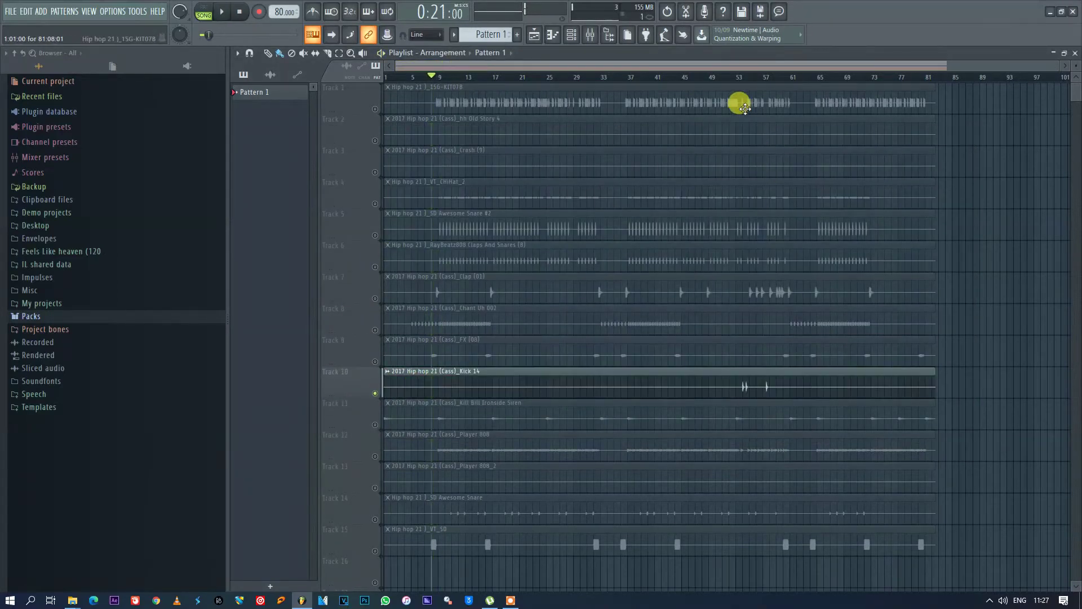
left_click(745, 78)
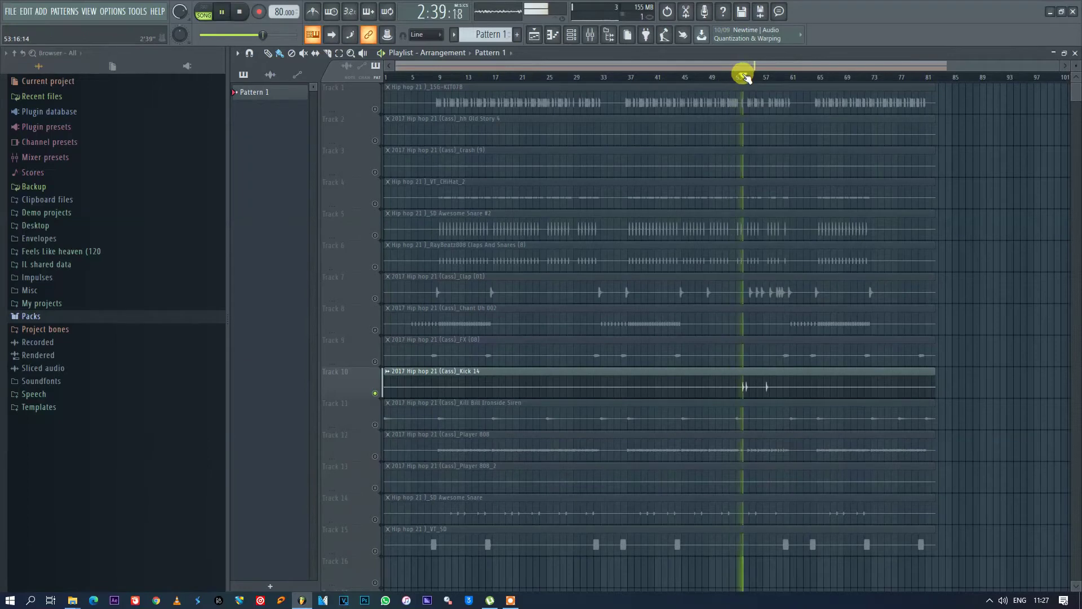
left_click(592, 35)
key("space")
Add Fruity Parametric EQ 2 in slot 1 of insert 12 with the Kick preset, and play the kick
left_click(853, 167)
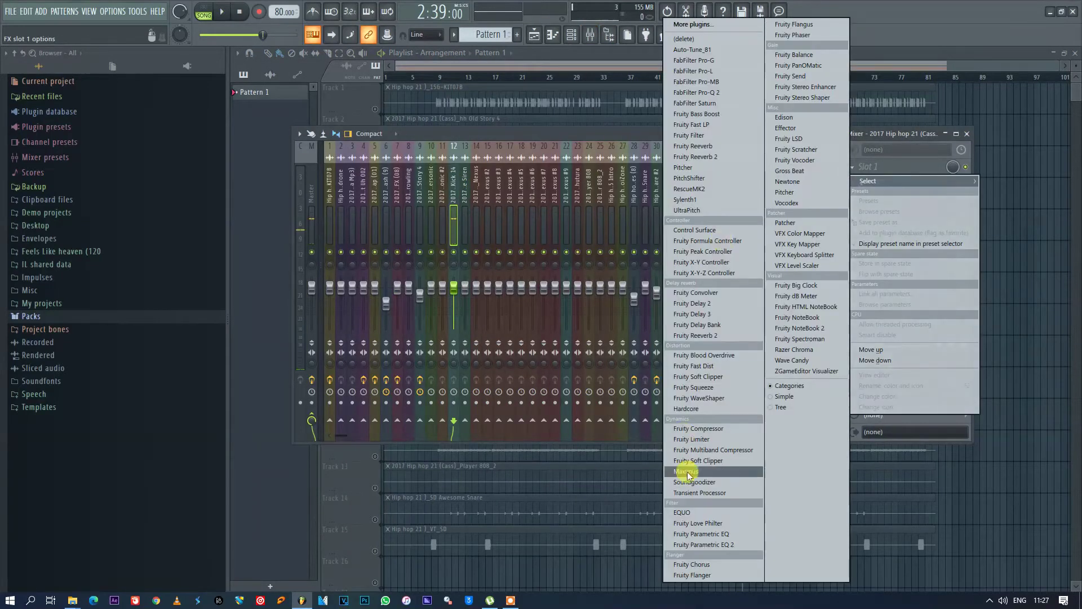
left_click(722, 544)
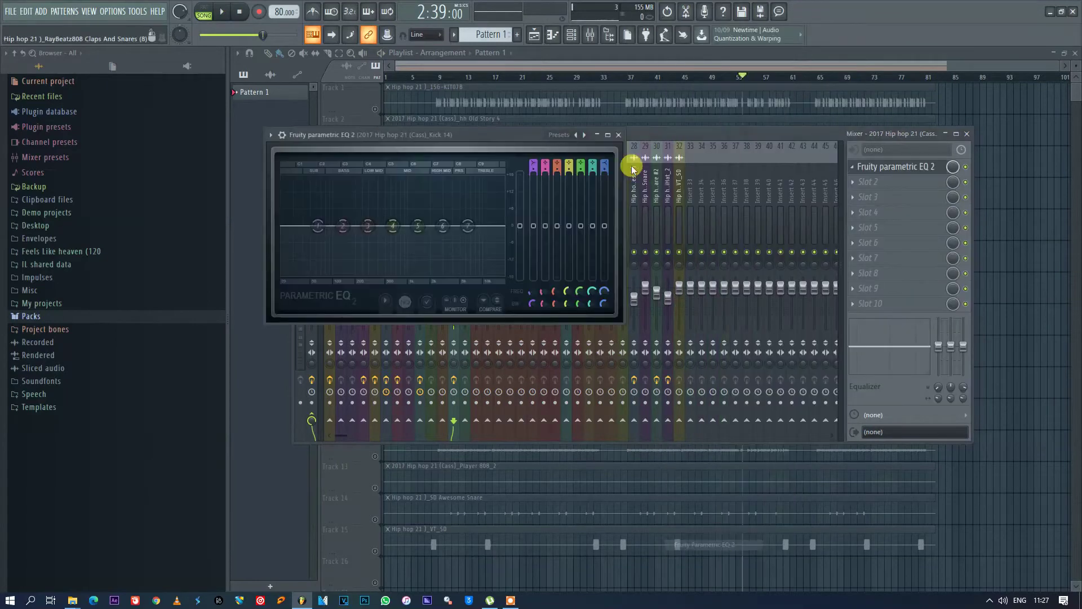
right_click(586, 134)
left_click(607, 224)
key("space")
Add a second Fruity Parametric EQ 2 in slot 2 of insert 12, boost bands 3 and 5, cut band 7, and close the mixer
left_click(863, 181)
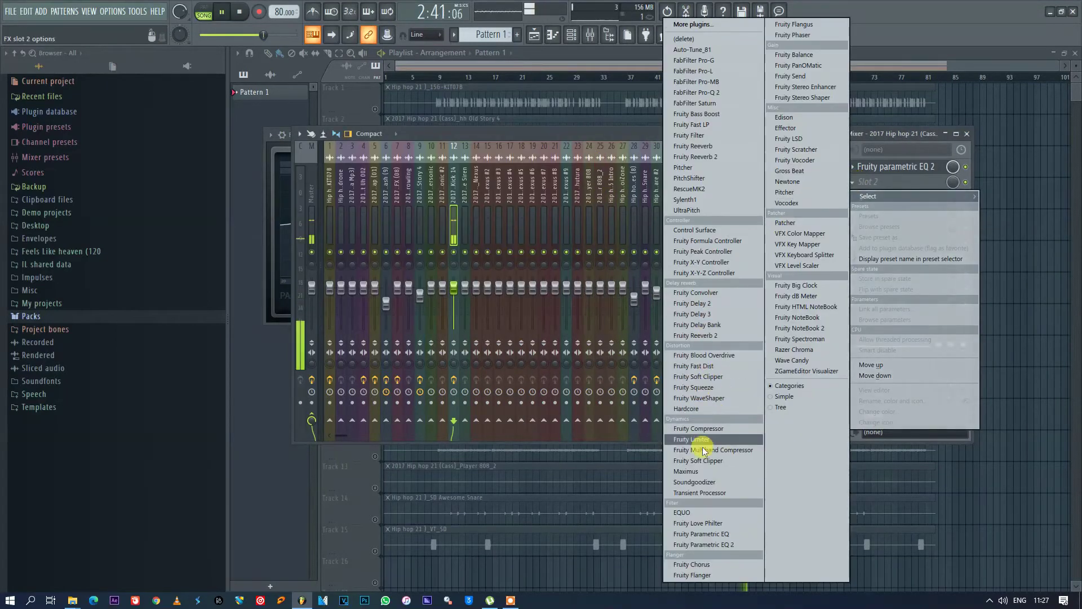
left_click(705, 544)
key("space")
left_click_drag(572, 241, 622, 282)
key("space")
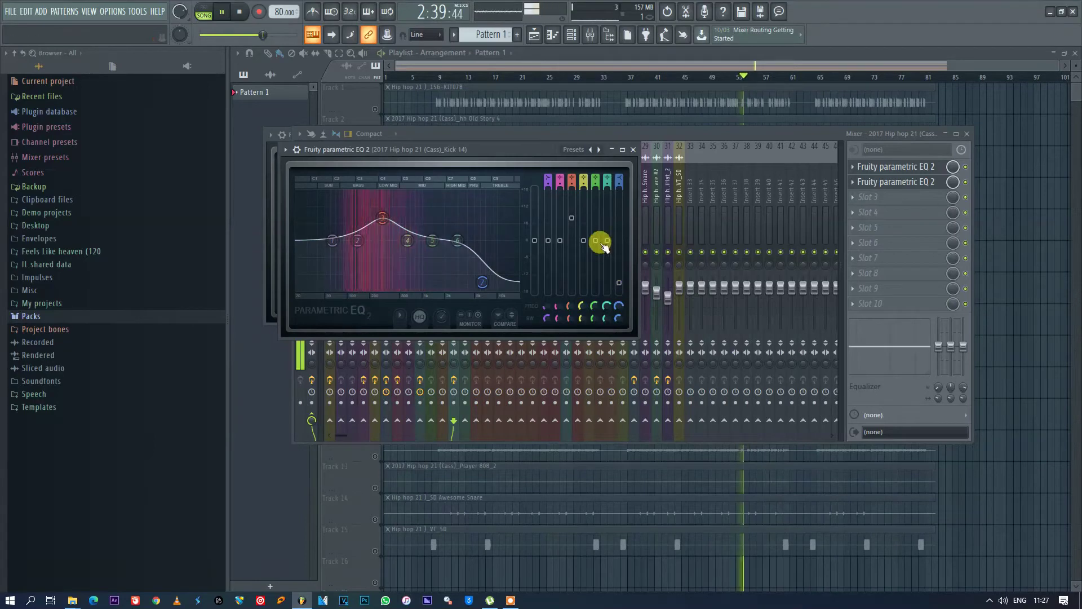
left_click_drag(598, 243, 596, 226)
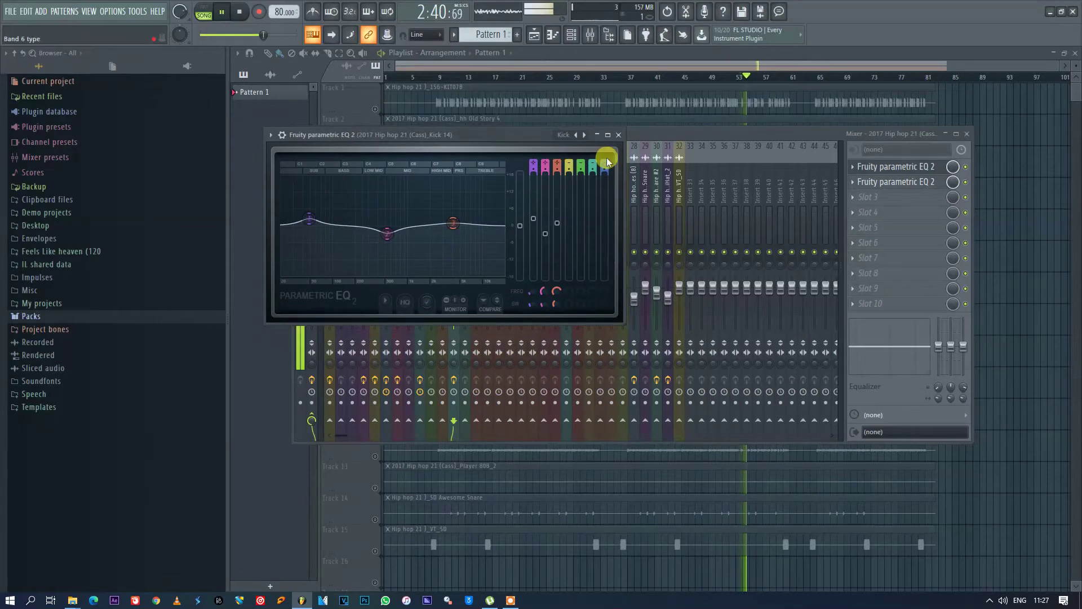
left_click(618, 136)
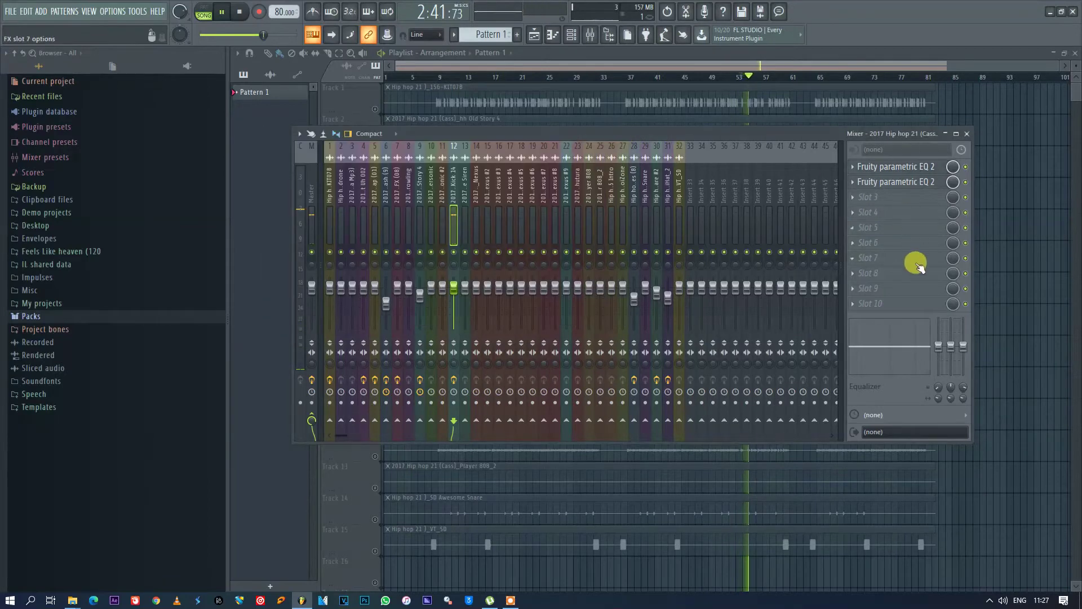
key("space")
left_click(967, 134)
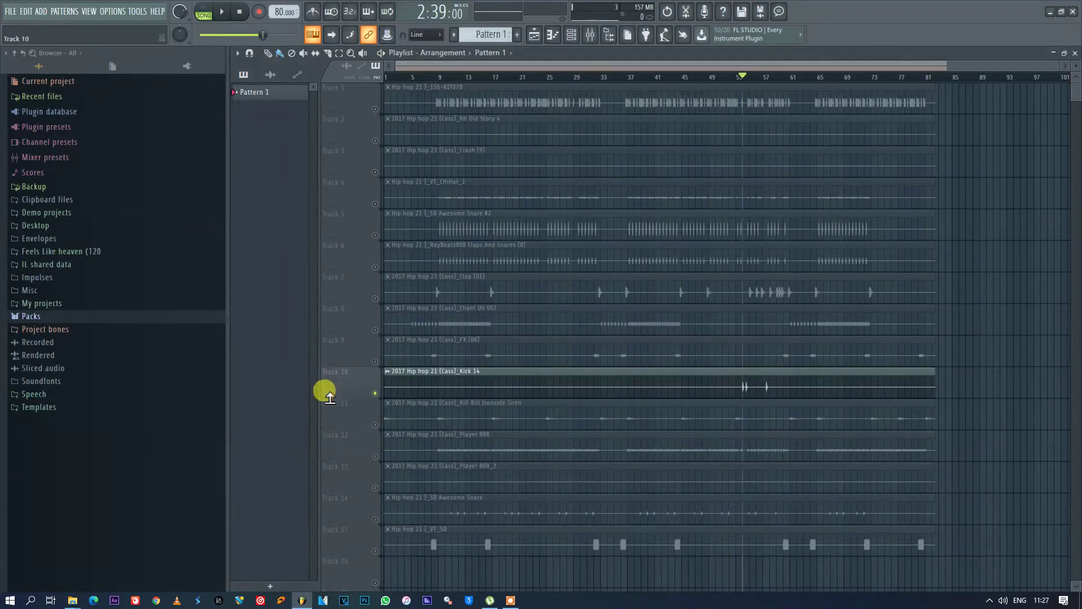
Solo Track 11 with the siren, play it from the start, and select its insert 13 in the mixer
left_click(374, 426)
left_click(241, 12)
key("space")
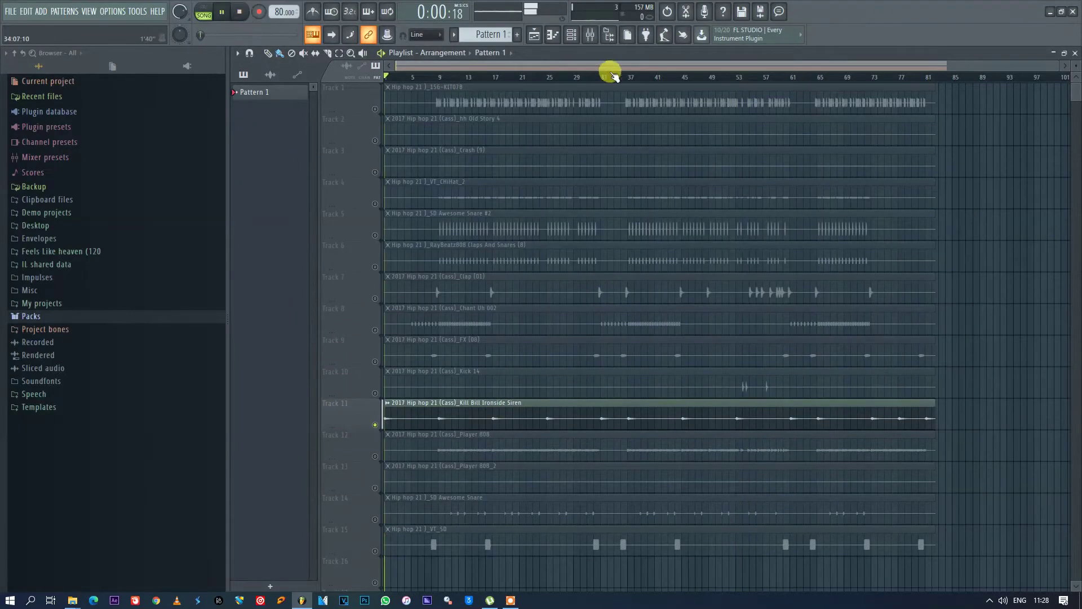
left_click(590, 35)
left_click(465, 180)
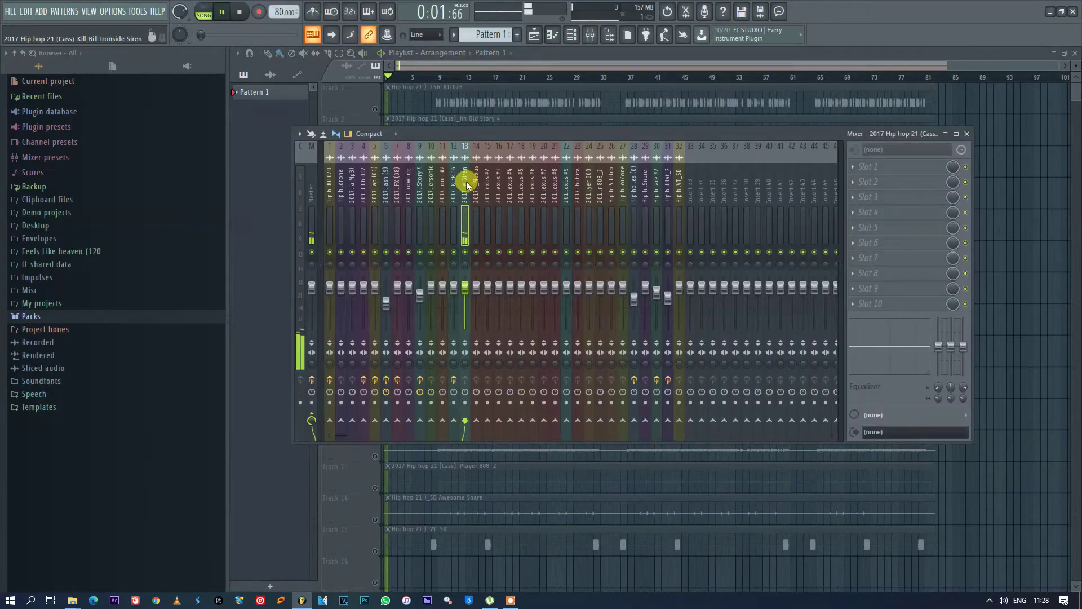
Add Fruity Parametric EQ 2 in slot 1 of insert 13, adjust a band level for the siren, and close the mixer
left_click(856, 172)
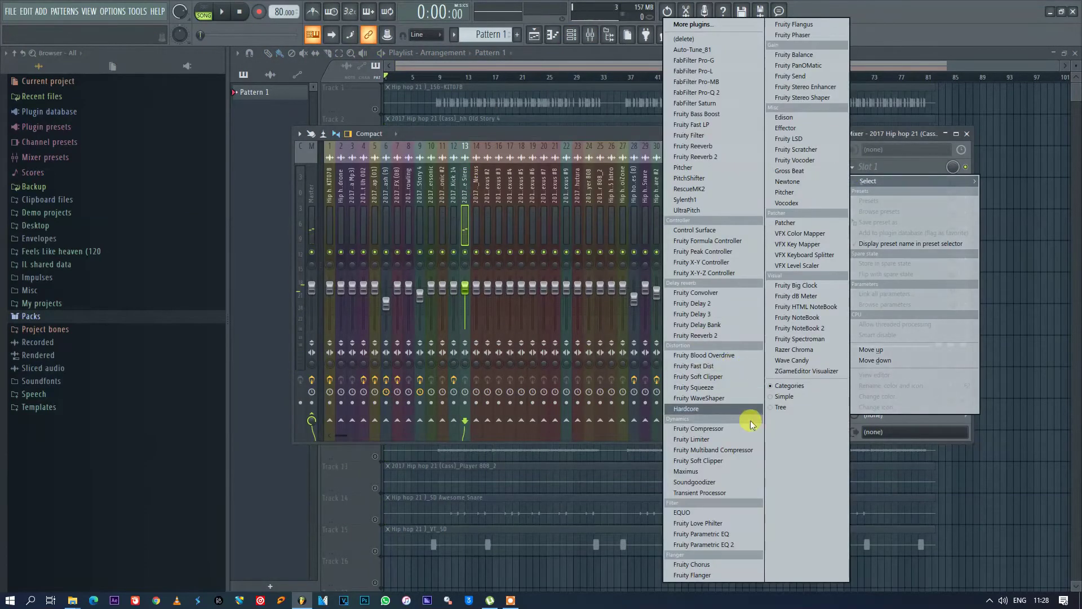
left_click(727, 545)
left_click_drag(554, 263, 550, 229)
key("space")
key("space")
left_click(565, 58)
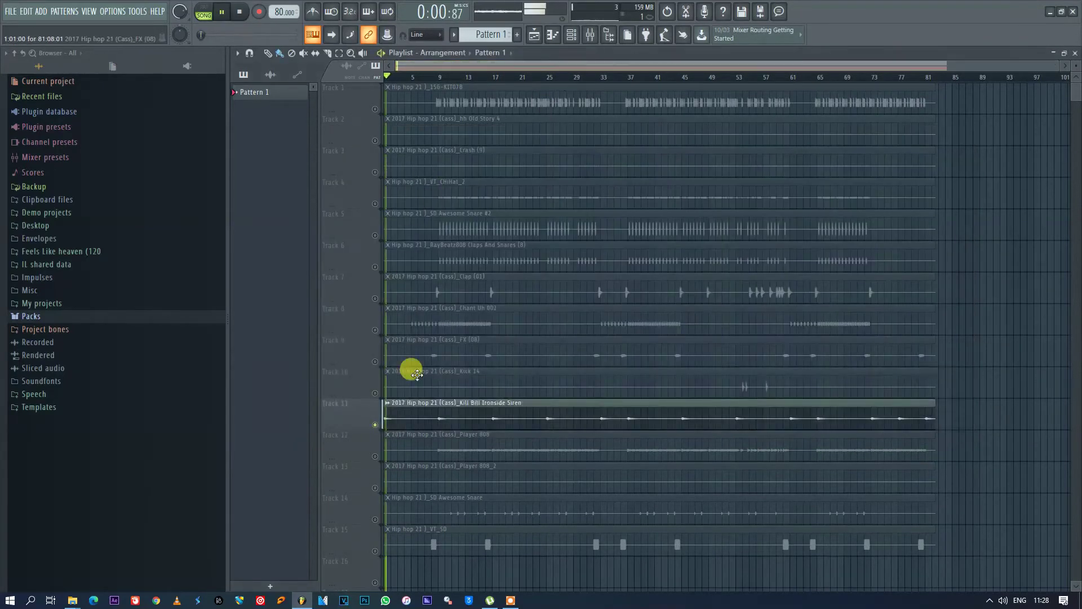
Stop playback, solo Track 12 with the Player 808, unmute Track 13, and play both from bar 9
key("space")
right_click(376, 455)
scroll(733, 324, "down", 3)
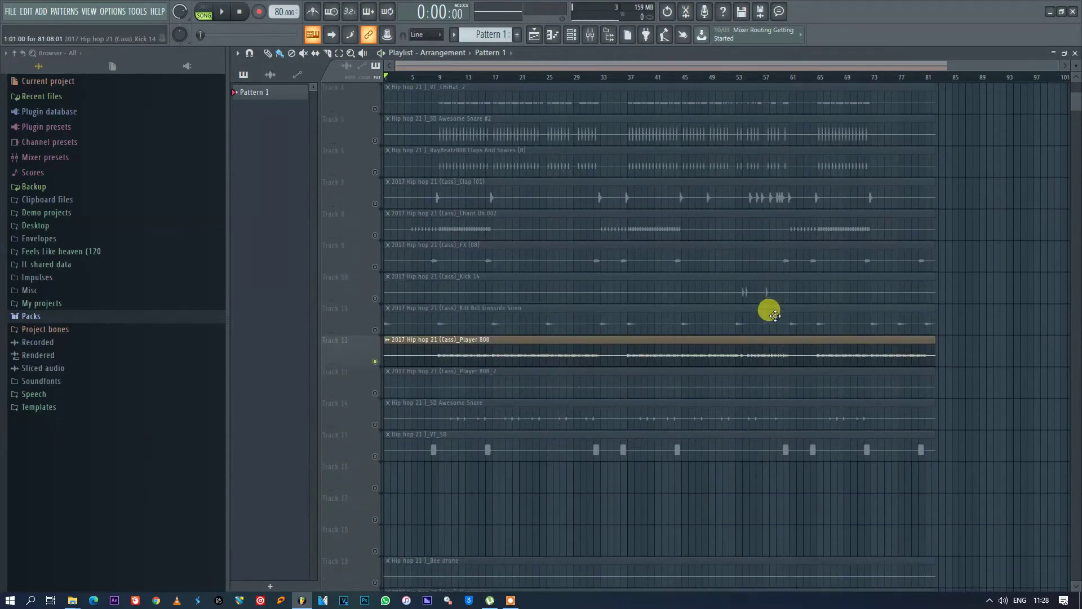
left_click(377, 394)
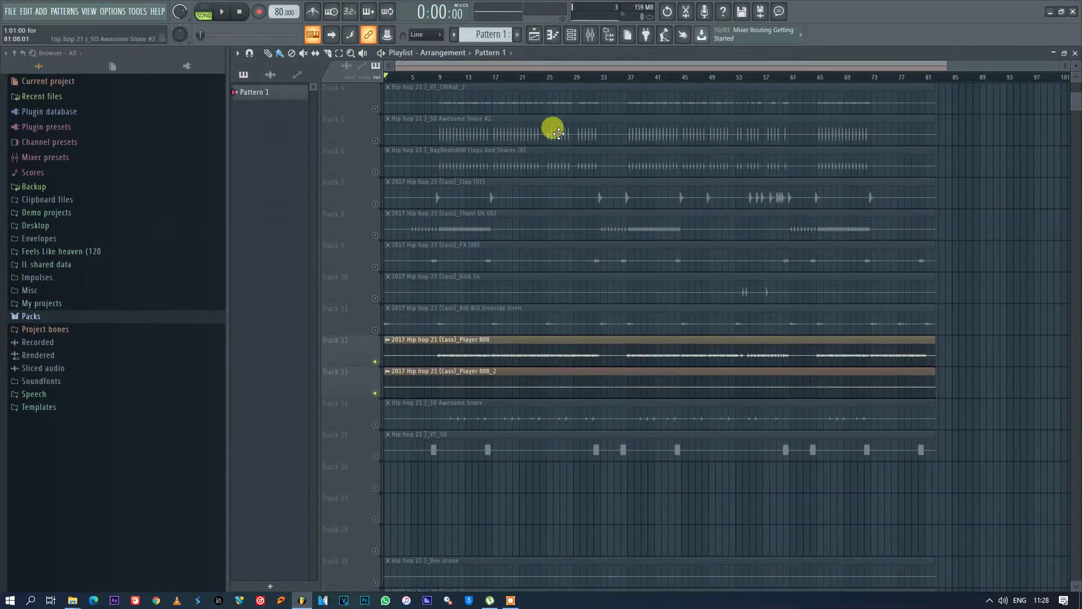
key("space")
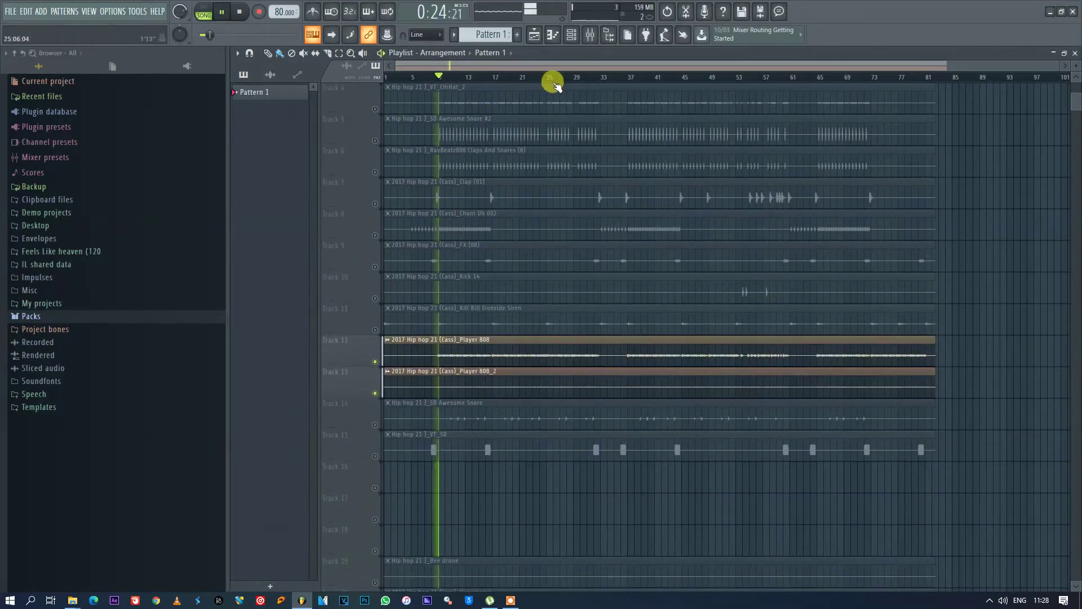
Stop playback and add Fruity Blood Overdrive in slot 1 of insert 24 for the Player 808
left_click(590, 35)
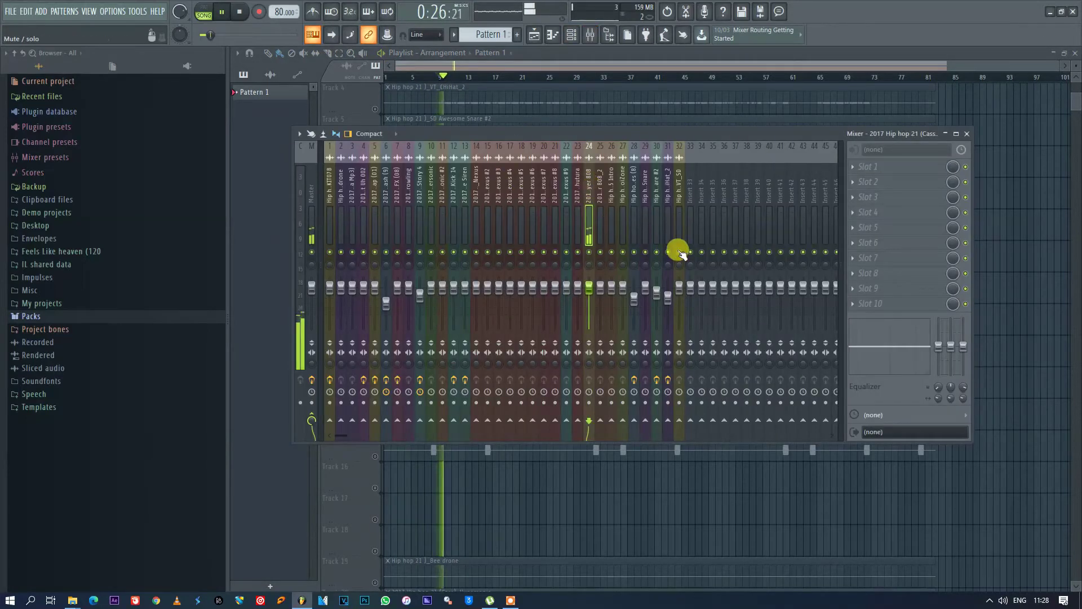
key("space")
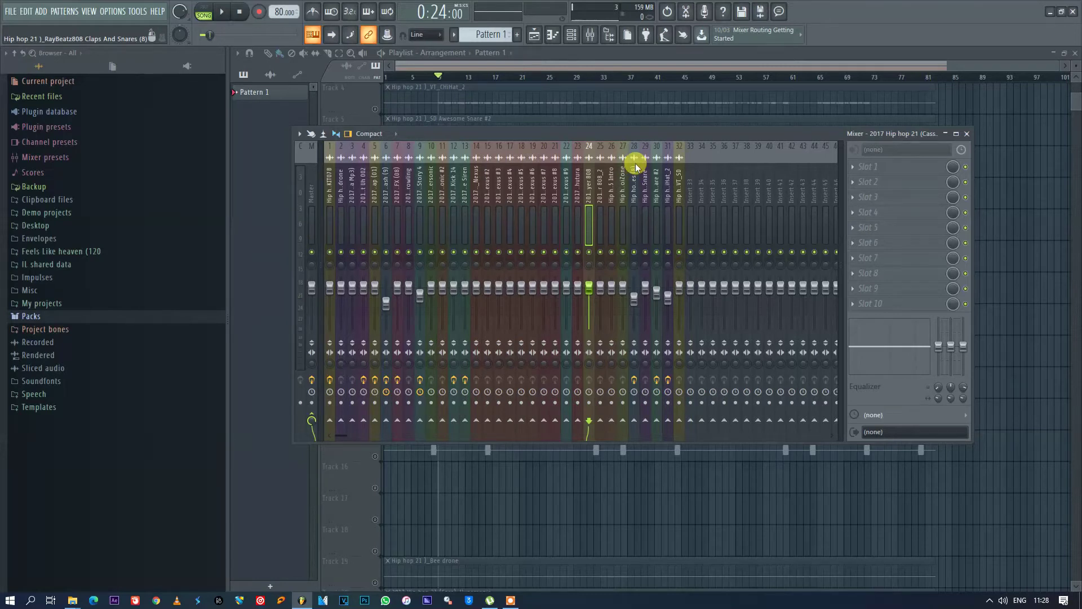
left_click(856, 168)
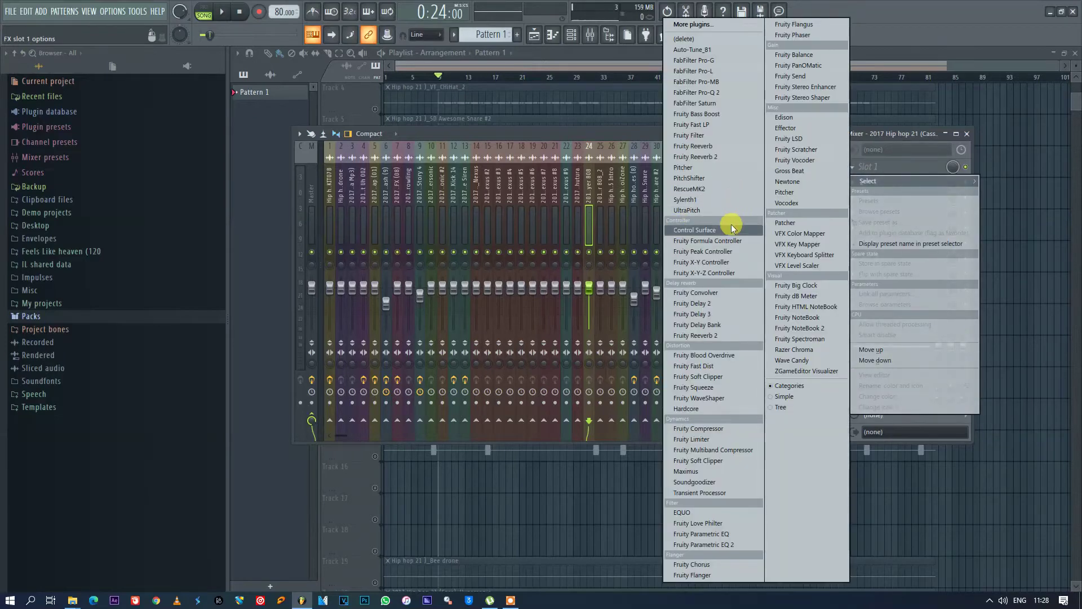
left_click(729, 356)
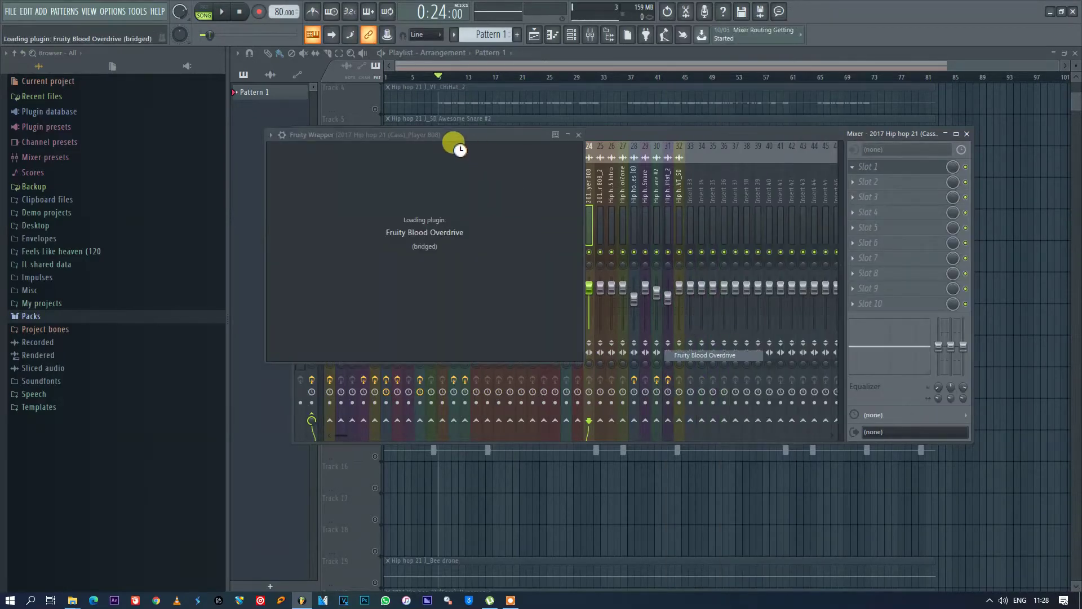
Play the Player 808 and set Fruity Blood Overdrive's PreAmp to about 0.278, ending with the mixer closed
key("space")
left_click_drag(437, 136, 504, 189)
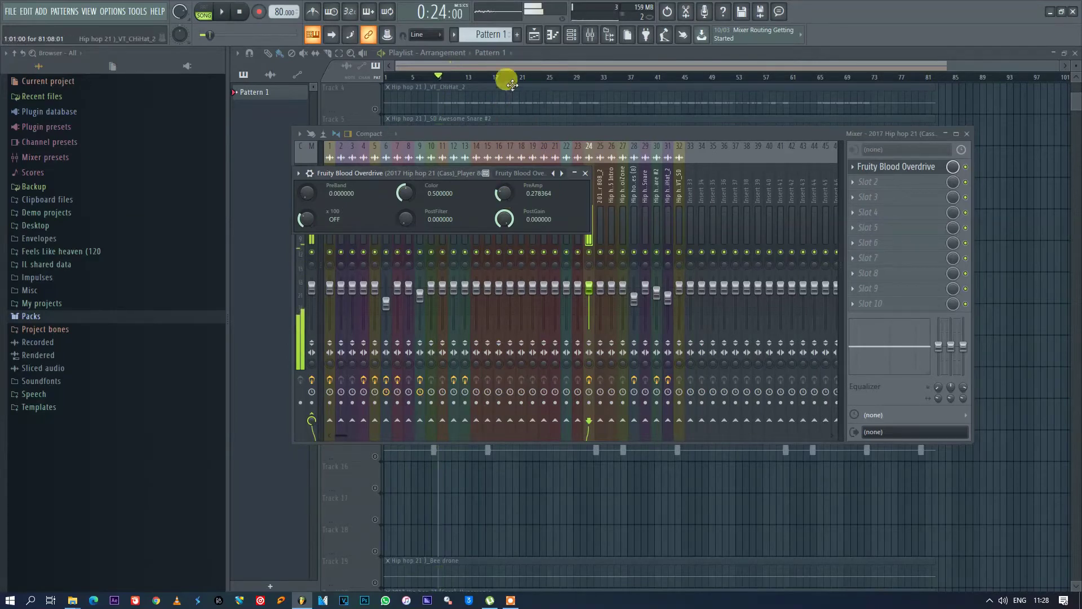
left_click(505, 67)
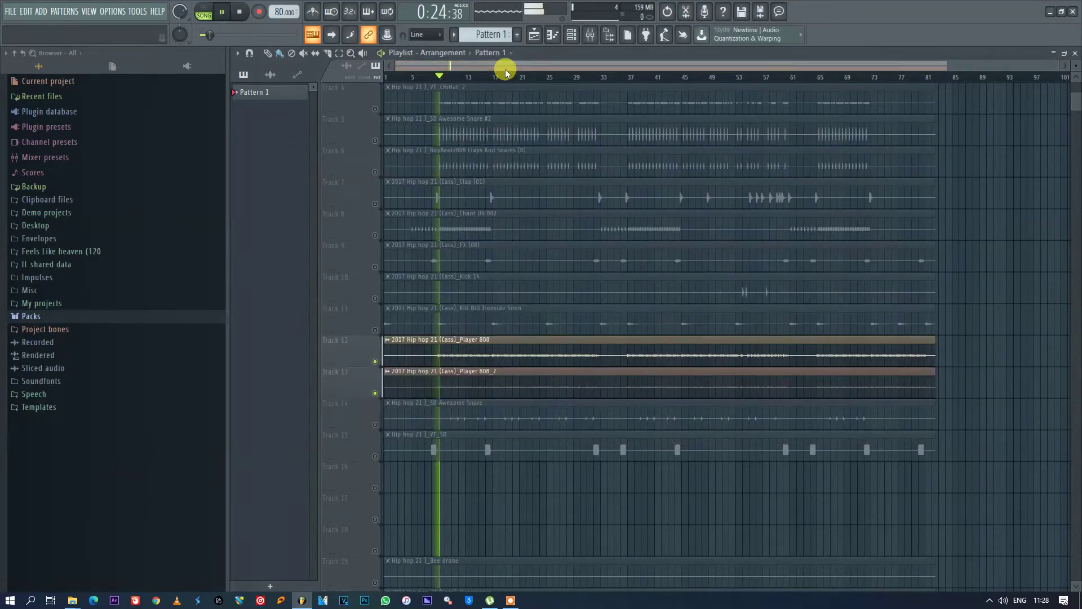
Reopen the mixer and add Fruity Bass Boost in slot 2 of insert 24 for the Player 808
left_click(591, 35)
left_click(852, 181)
mouse_move(868, 196)
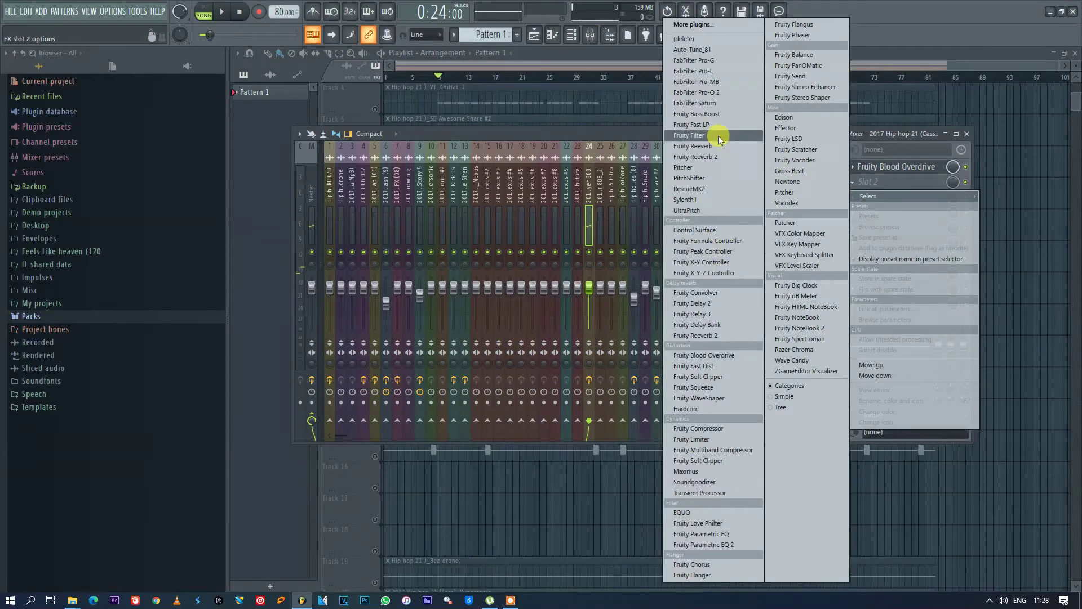
left_click(718, 113)
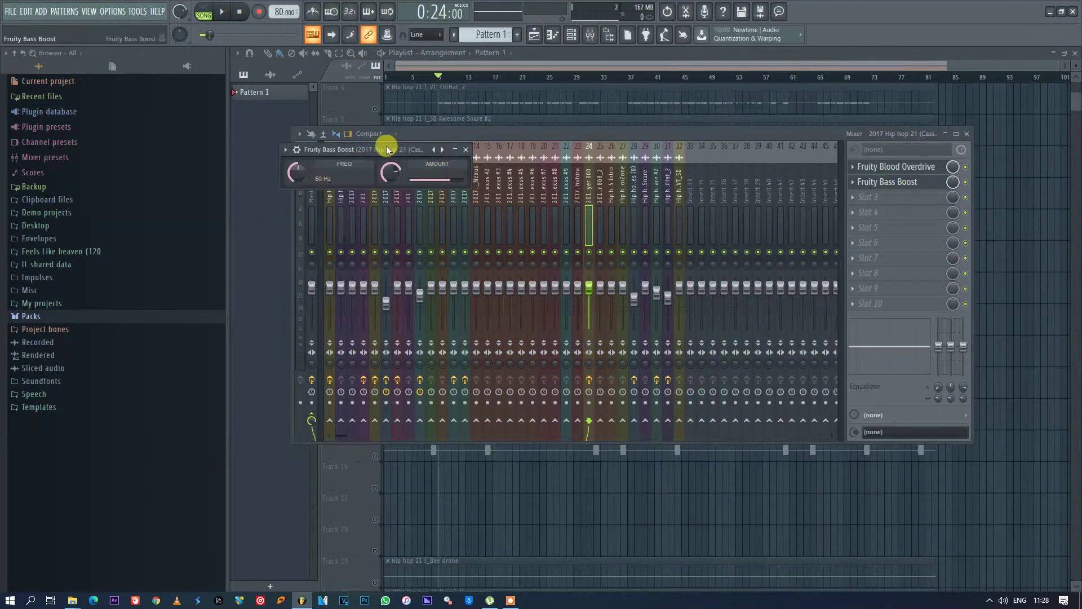
Set Fruity Bass Boost's frequency to 100 Hz and raise its amount while auditioning the 808
left_click_drag(386, 150, 490, 201)
left_click(405, 224)
key("space")
left_click_drag(405, 225, 405, 195)
key("space")
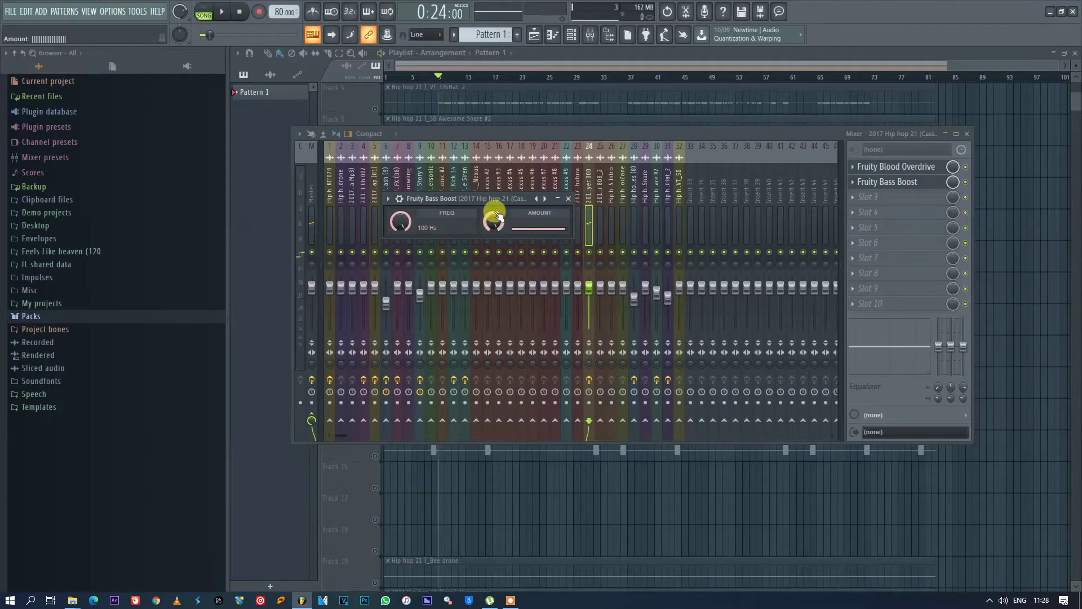
key("space")
Lower insert 24's volume to about -4.7 dB and boost its middle equaliser band, closing the plugin and the mixer
left_click(568, 198)
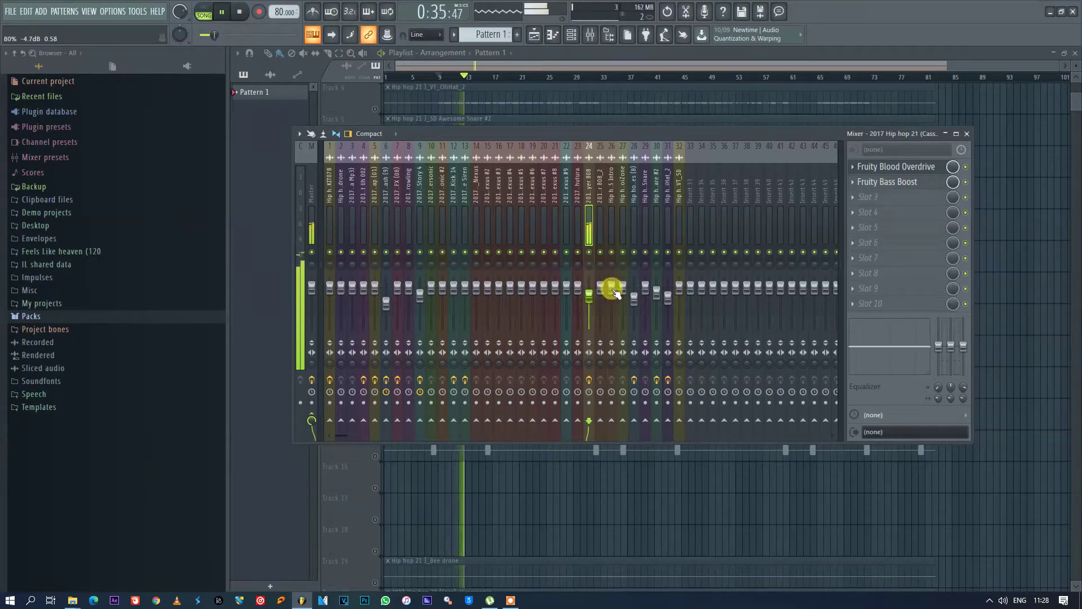
left_click_drag(951, 345, 953, 327)
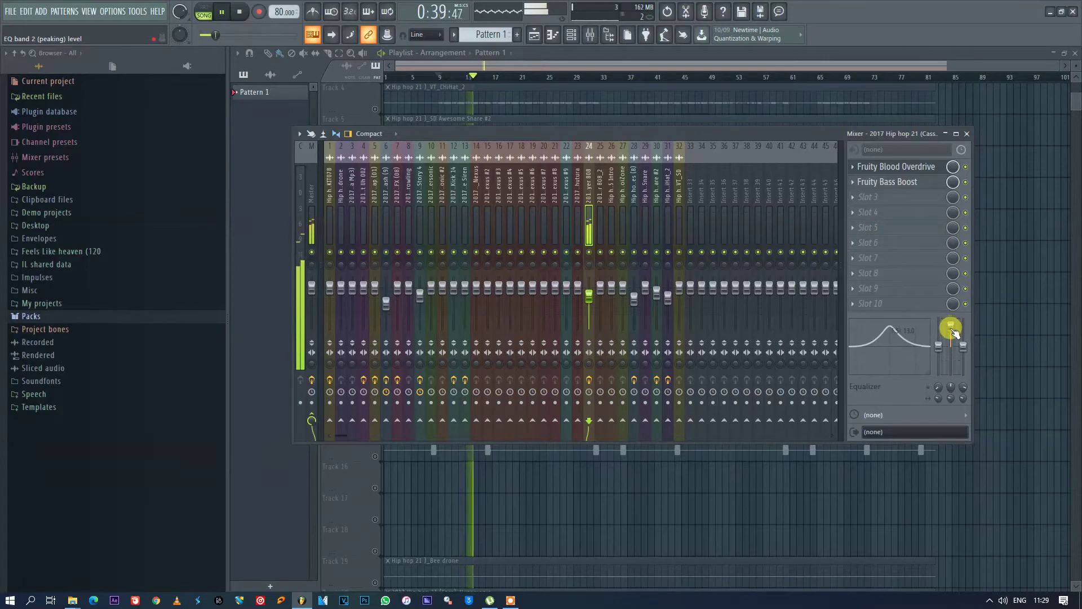
left_click(581, 66)
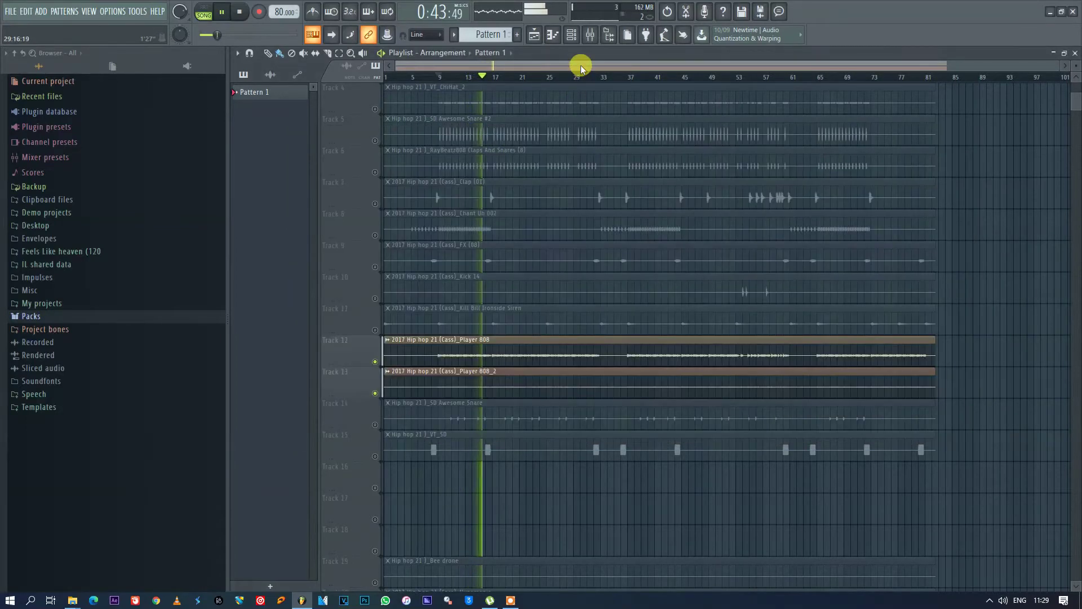
Stop playback and unmute Tracks 4 to 11 alongside the two Player 808 tracks
key("space")
left_click(375, 109)
left_click(375, 140)
left_click(375, 172)
left_click(375, 204)
left_click(375, 235)
left_click(375, 267)
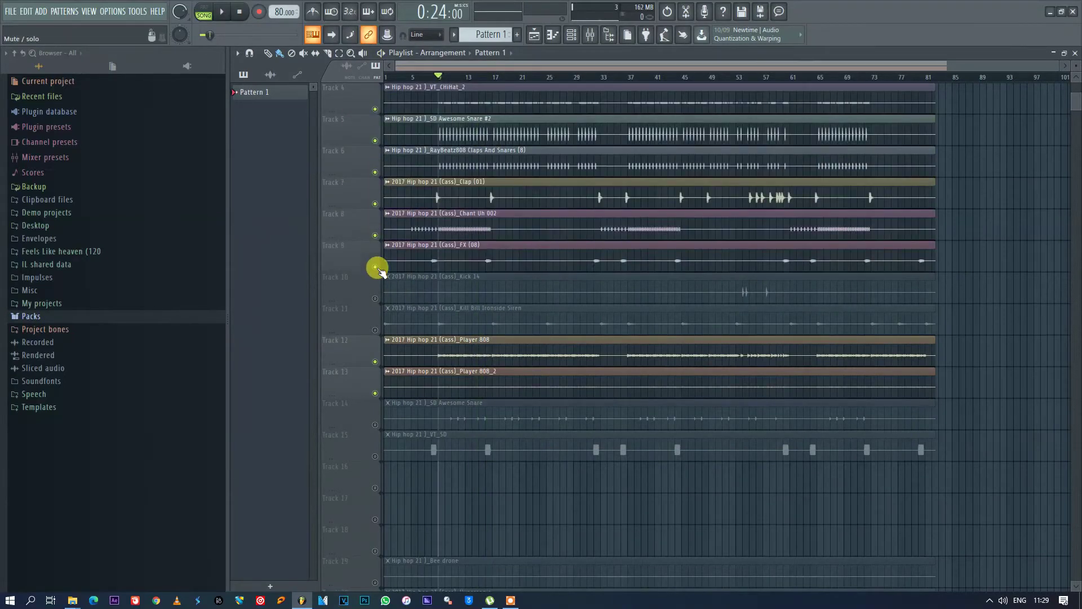
left_click(375, 298)
left_click(375, 328)
Unmute Tracks 1 to 3 and play all thirteen tracks together from bar 9
scroll(1048, 198, "up", 3)
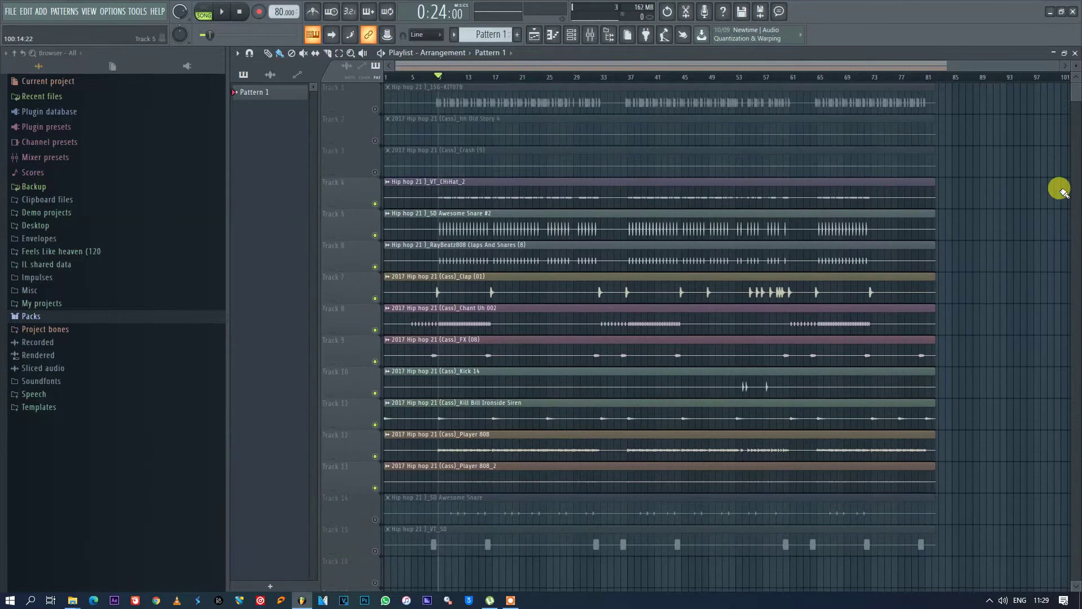
left_click(375, 149)
left_click(375, 140)
left_click(375, 109)
key("space")
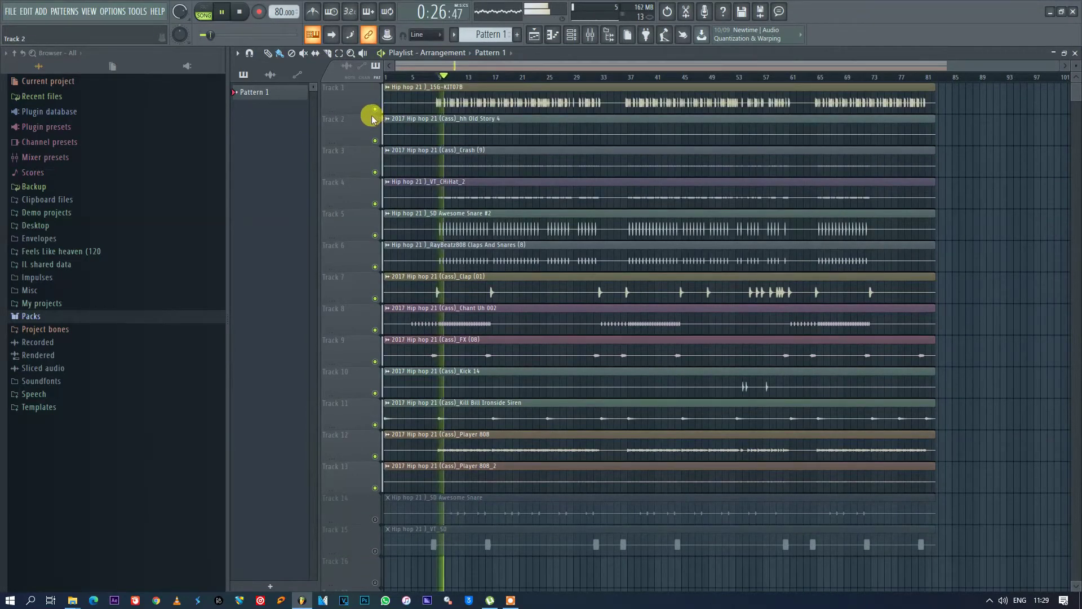
Set the Player 808's Fruity Blood Overdrive PreAmp to about 0.378 against the full mix and close the plugin
left_click(591, 34)
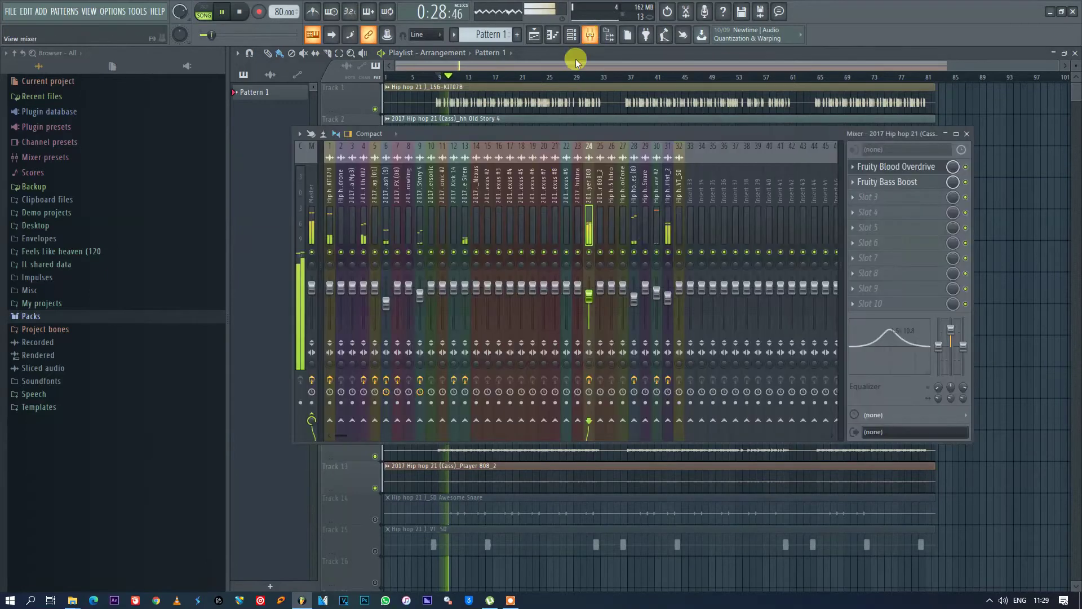
left_click(916, 165)
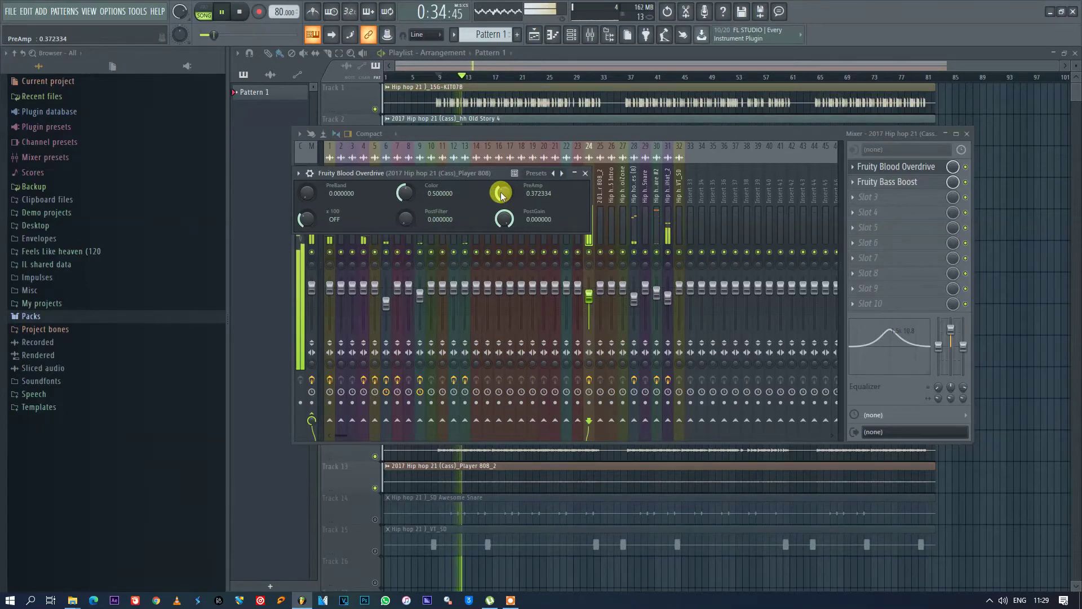
left_click_drag(503, 195, 504, 193)
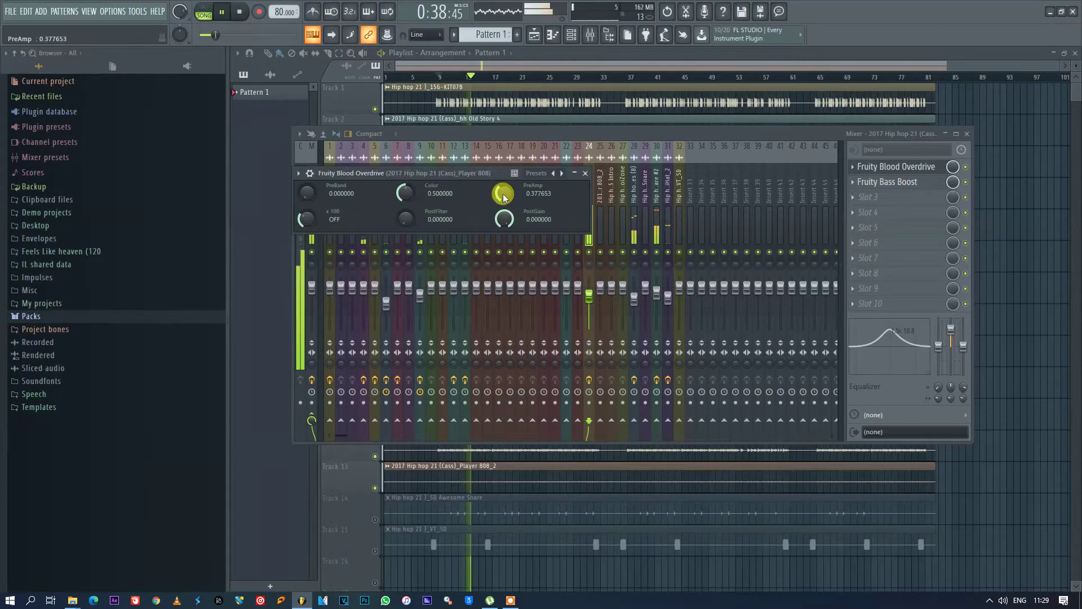
left_click(585, 173)
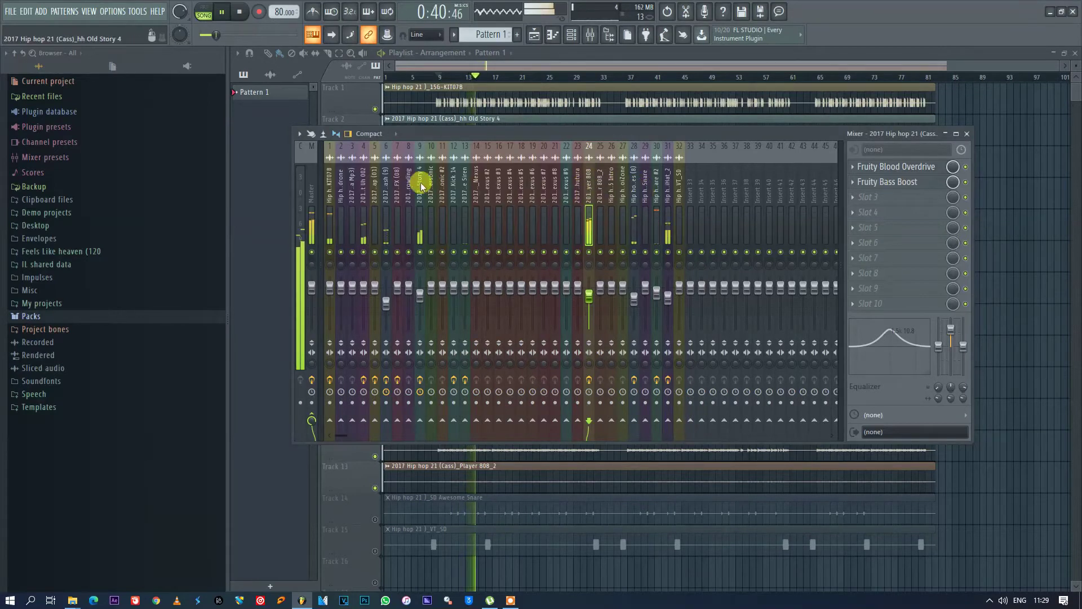
Lower the Chant Uh 002 on insert 4 to about -2.9 dB and close the mixer
left_click(369, 185)
left_click_drag(364, 288, 365, 296)
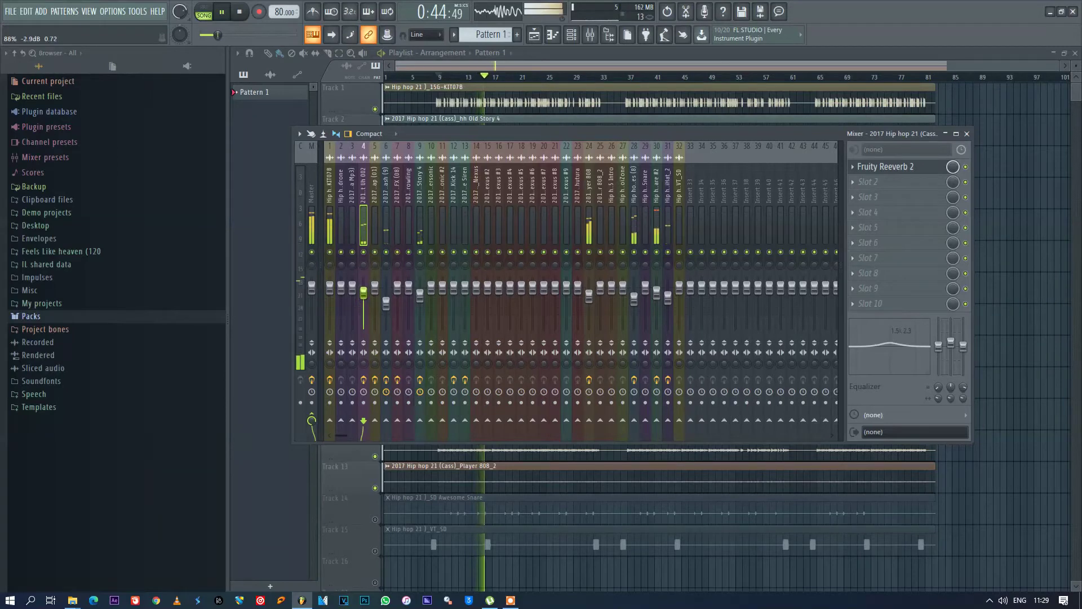
left_click(967, 134)
Stop playback, solo Track 14 with the SD Awesome Snare, and play it from about bar 12
scroll(1047, 199, "down", 2)
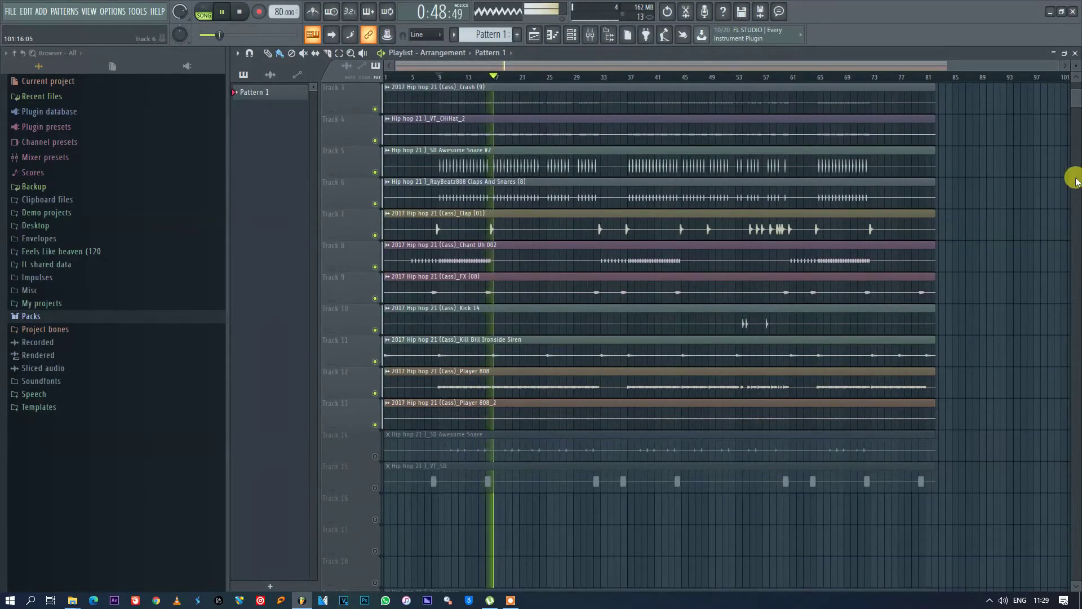
scroll(1076, 177, "down", 6)
key("space")
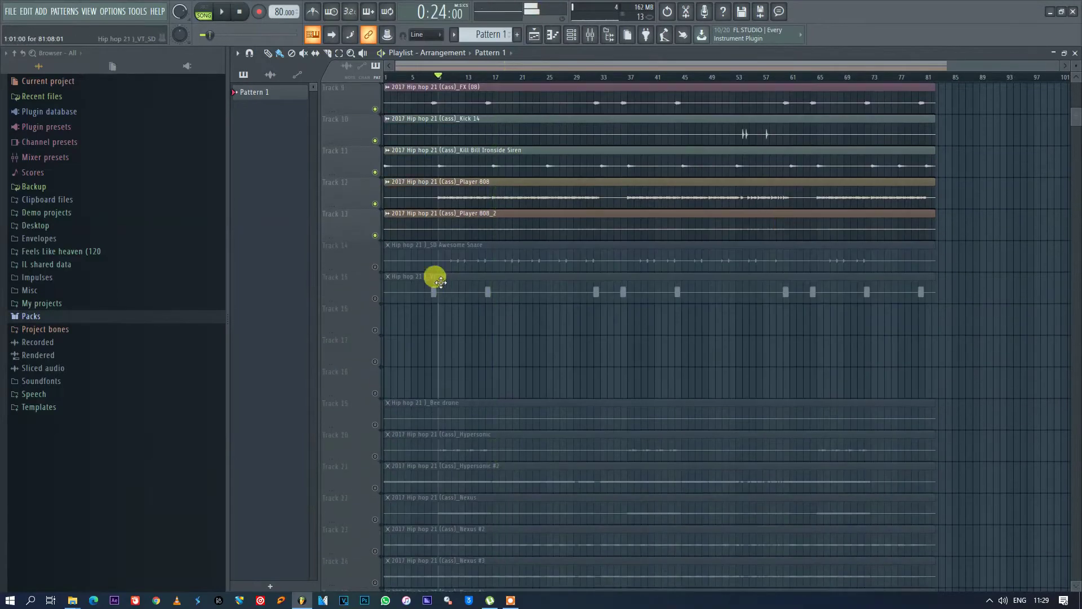
right_click(376, 267)
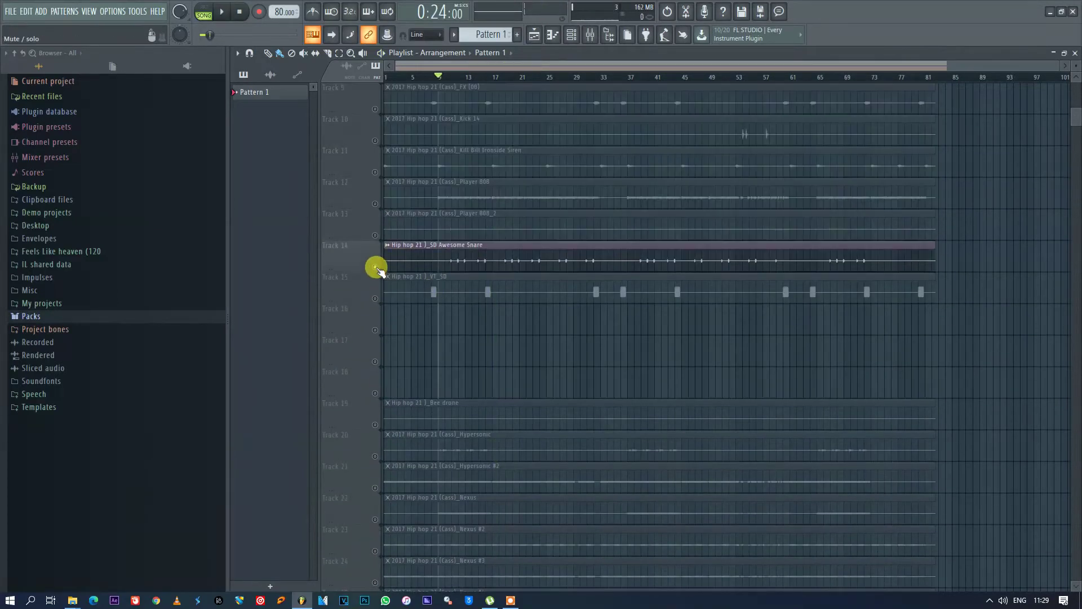
key("space")
left_click(458, 79)
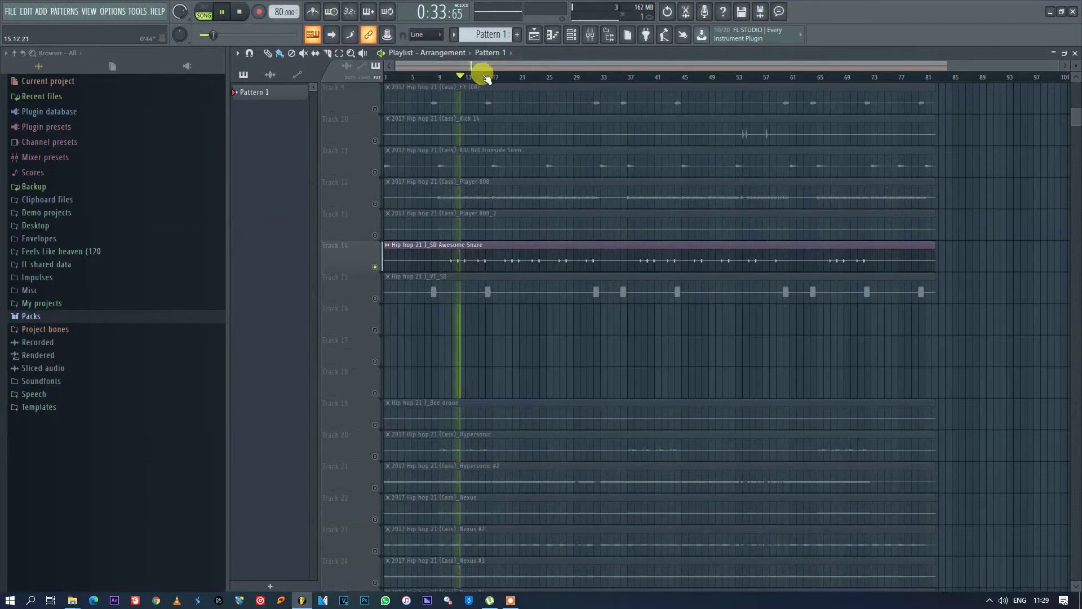
Add Fruity Blood Overdrive in slot 1 of insert 29 for the SD Awesome Snare and close the mixer
key("F9")
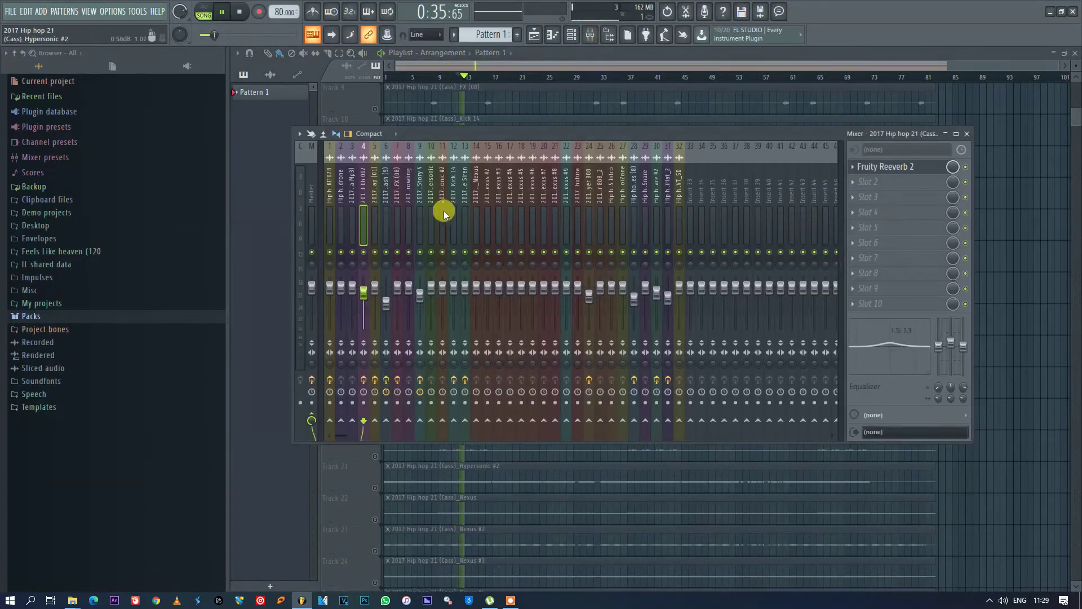
left_click(648, 187)
left_click(856, 167)
mouse_move(903, 181)
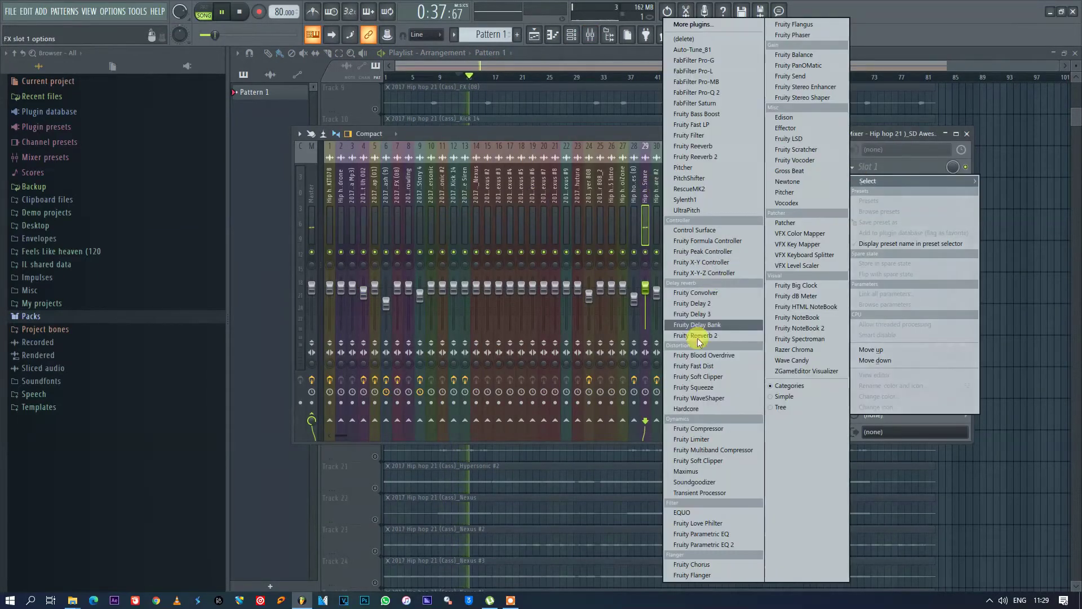
left_click(722, 356)
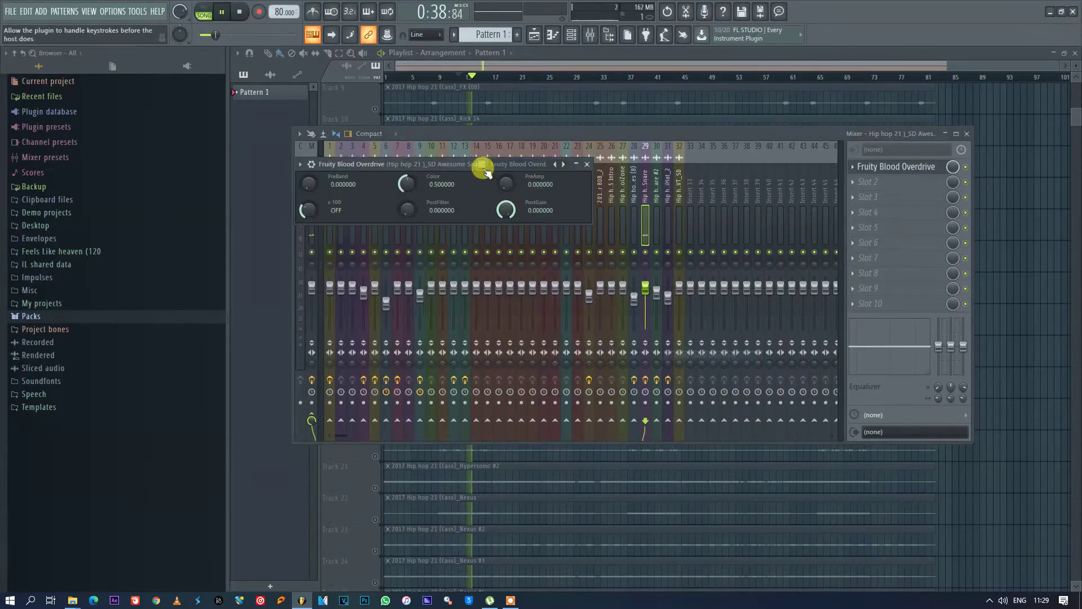
left_click_drag(483, 167, 527, 183)
left_click(527, 53)
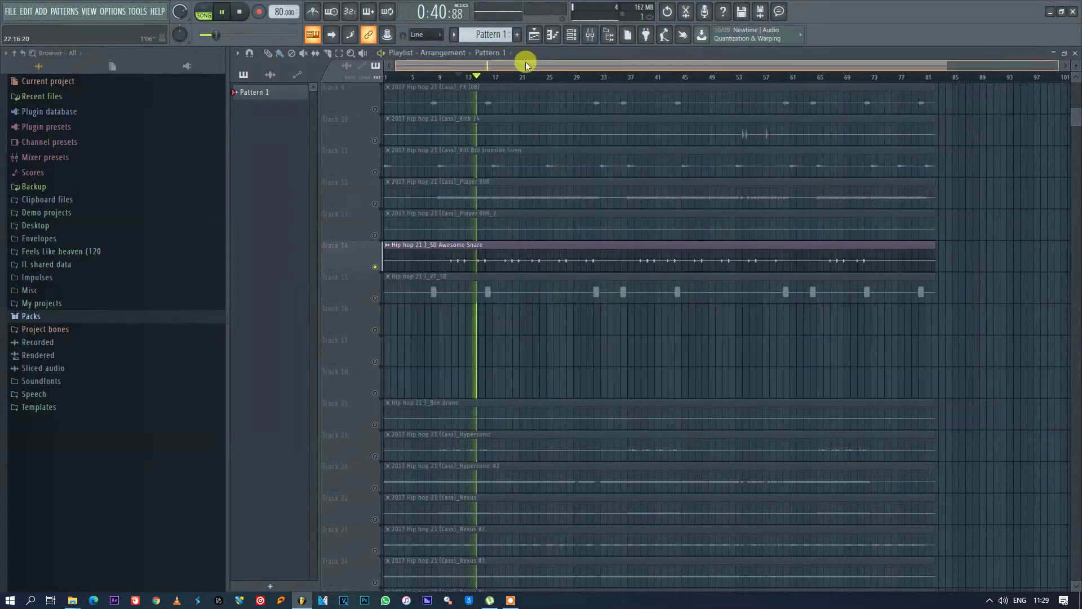
Add Fruity Parametric EQ 2 in slot 2 of insert 29, raise band 3 for the snare, and close the mixer
left_click(591, 35)
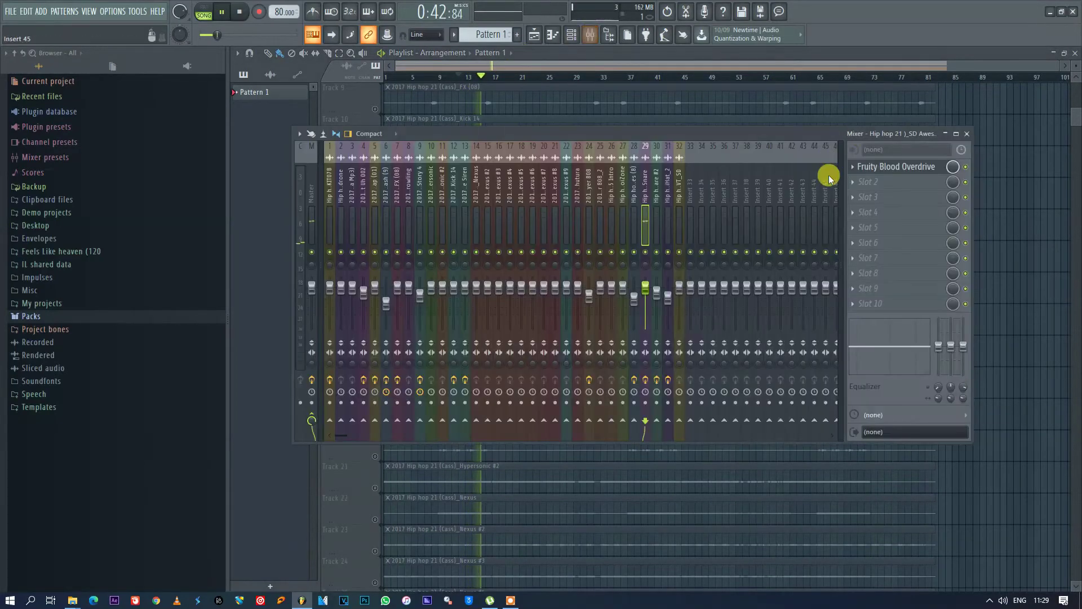
left_click(854, 183)
left_click(732, 545)
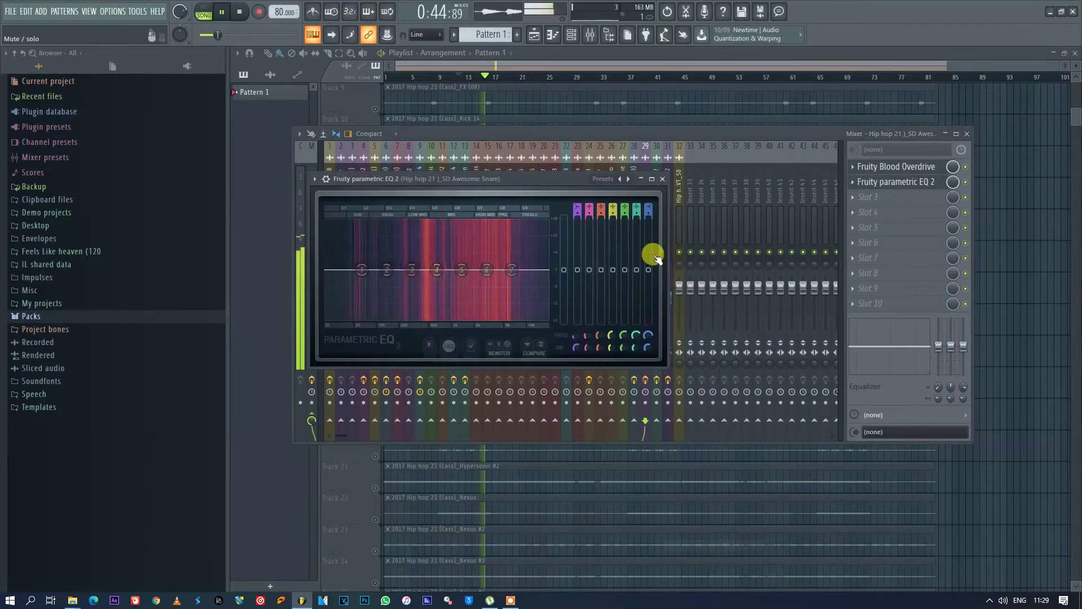
left_click_drag(412, 269, 412, 242)
left_click(602, 243)
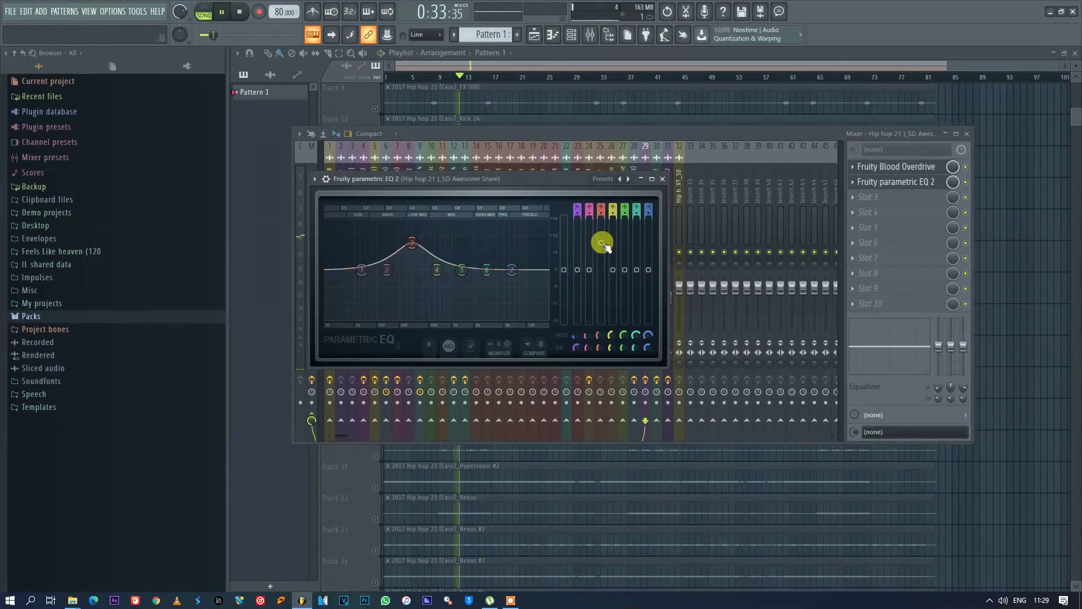
left_click(607, 58)
Solo Track 15 with the VT_SD, audition it from bar 16, and select its insert 32 in the mixer
key("space")
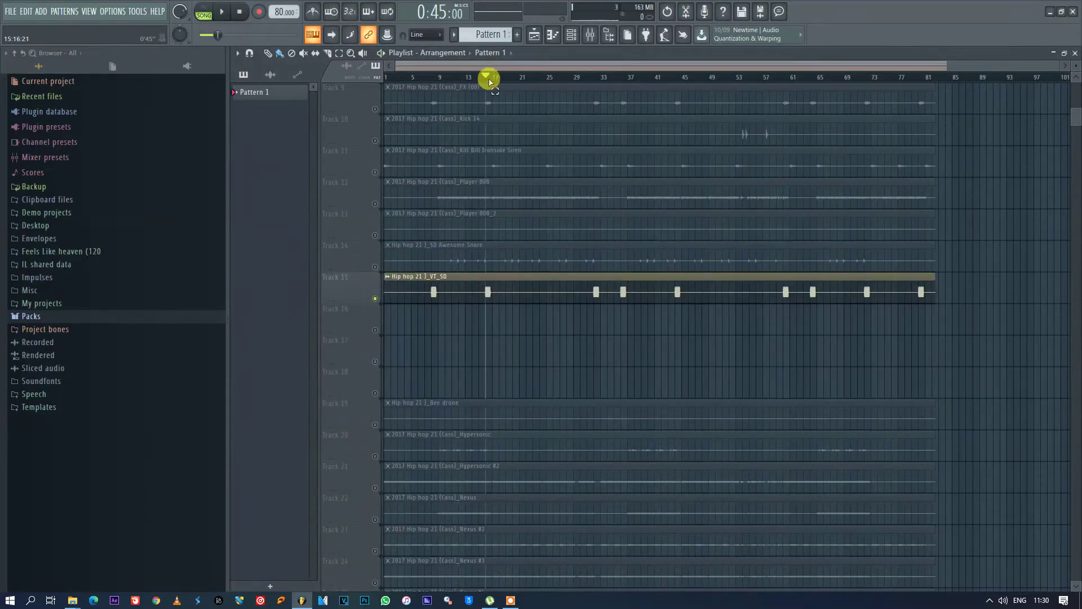
key("ctrl+a")
key("space")
left_click(590, 34)
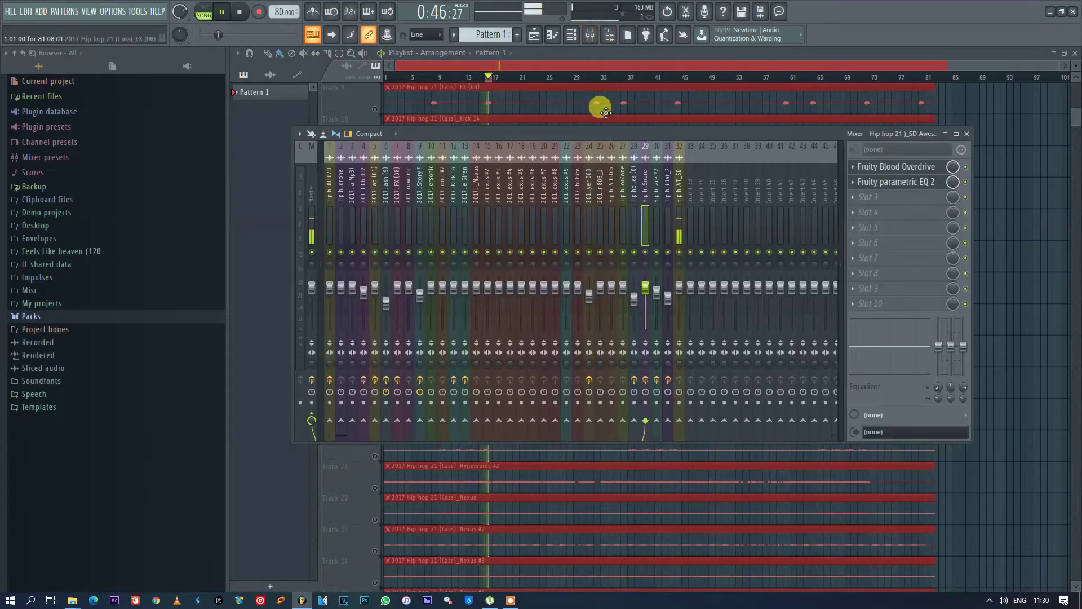
left_click(680, 186)
key("space")
Add Fruity Blood Overdrive in slot 1 of insert 32 and set its PreAmp to about 0.269 while auditioning the VT_SD
left_click(853, 165)
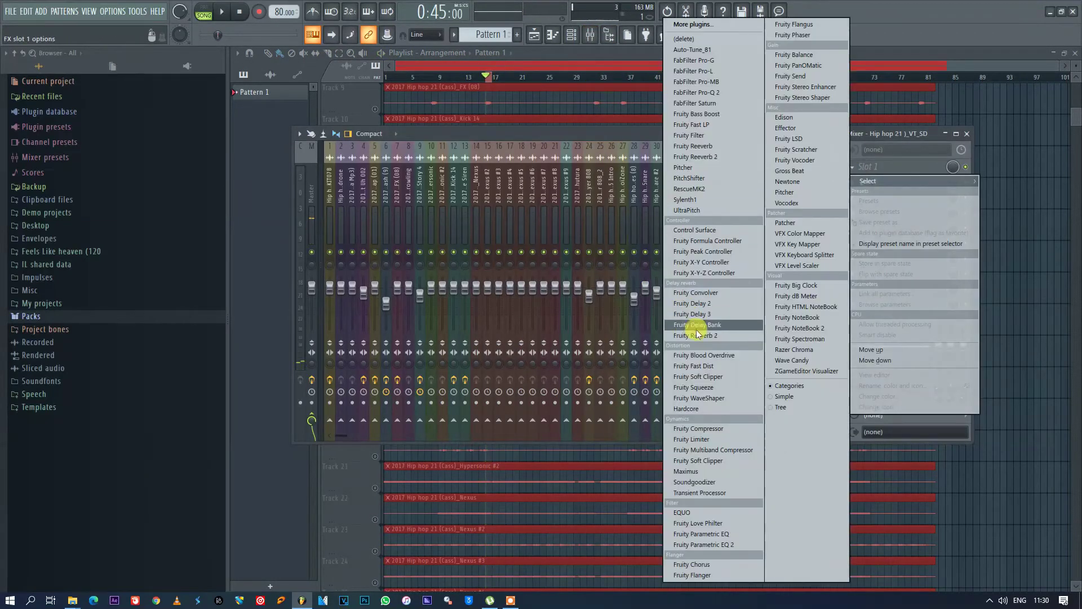
left_click(704, 355)
key("space")
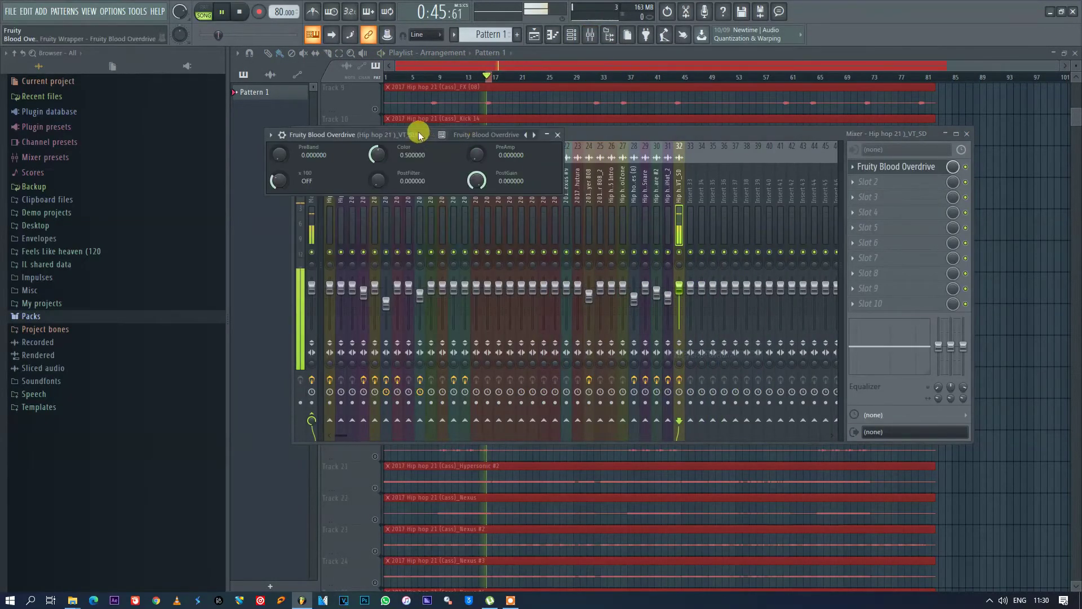
left_click_drag(419, 135, 500, 174)
left_click_drag(560, 195, 559, 186)
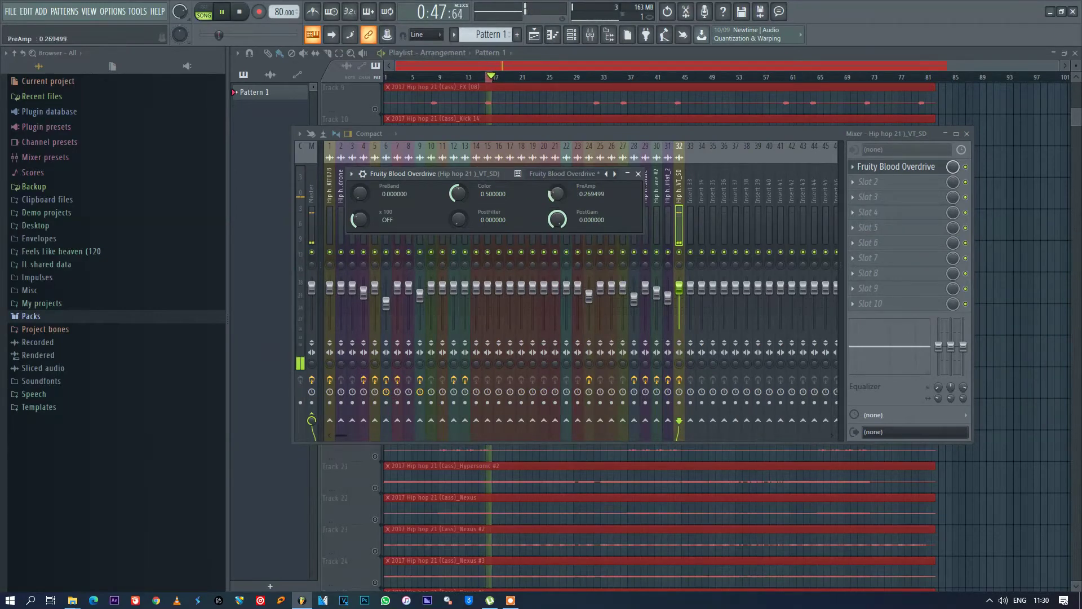
key("space")
key("space")
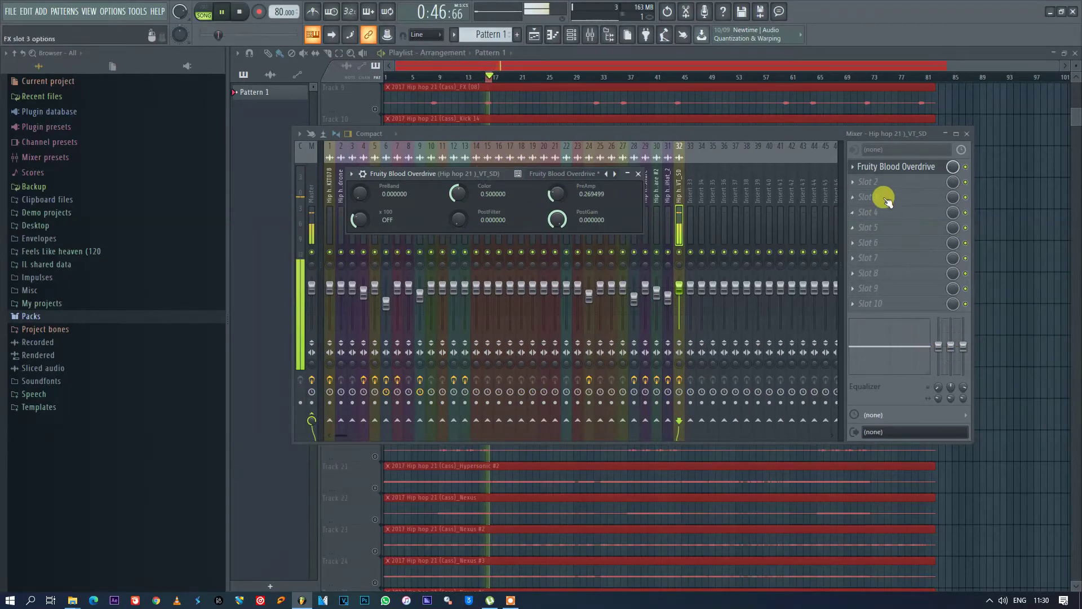
Add Fruity Parametric EQ 2 in slot 2 of insert 32 and raise band 3 for the VT_SD
left_click(860, 183)
left_click(716, 546)
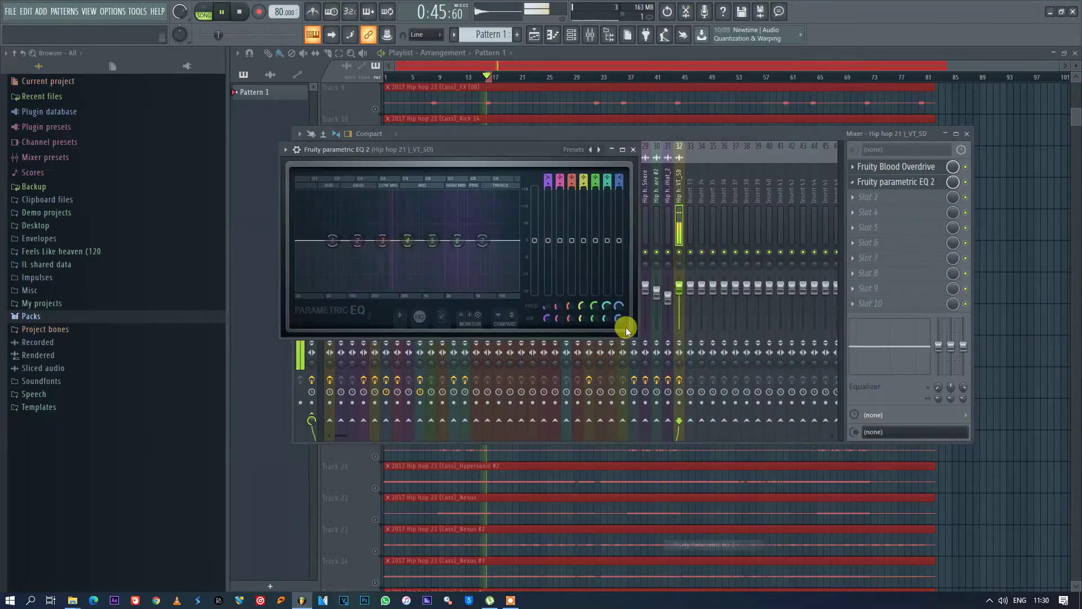
left_click_drag(571, 241, 573, 225)
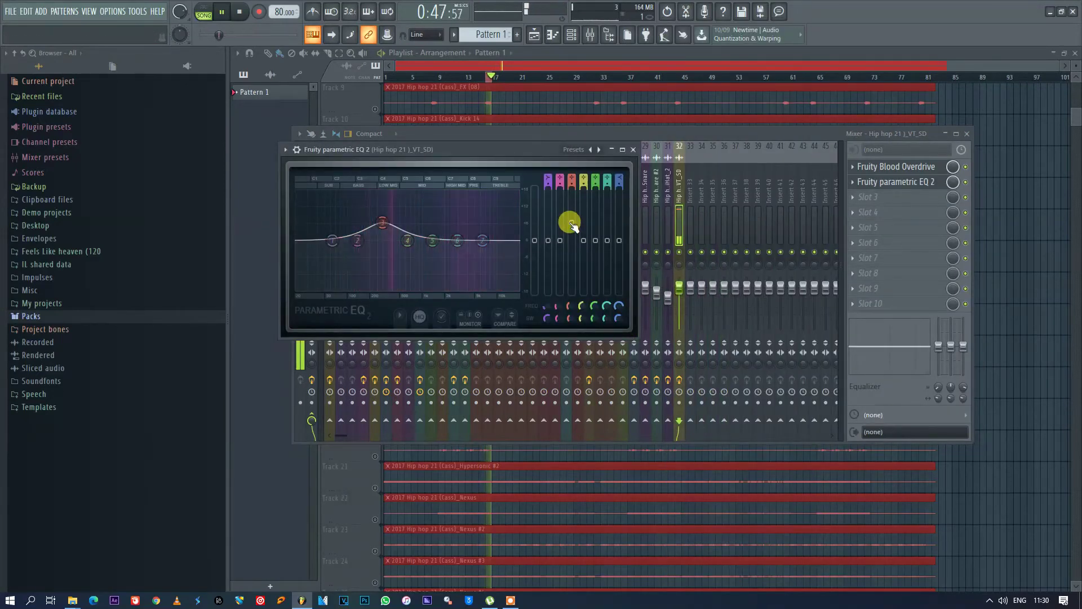
Close the mixer, stop playback, and unmute Tracks 1 to 14 alongside the VT_SD on Track 15
left_click(634, 150)
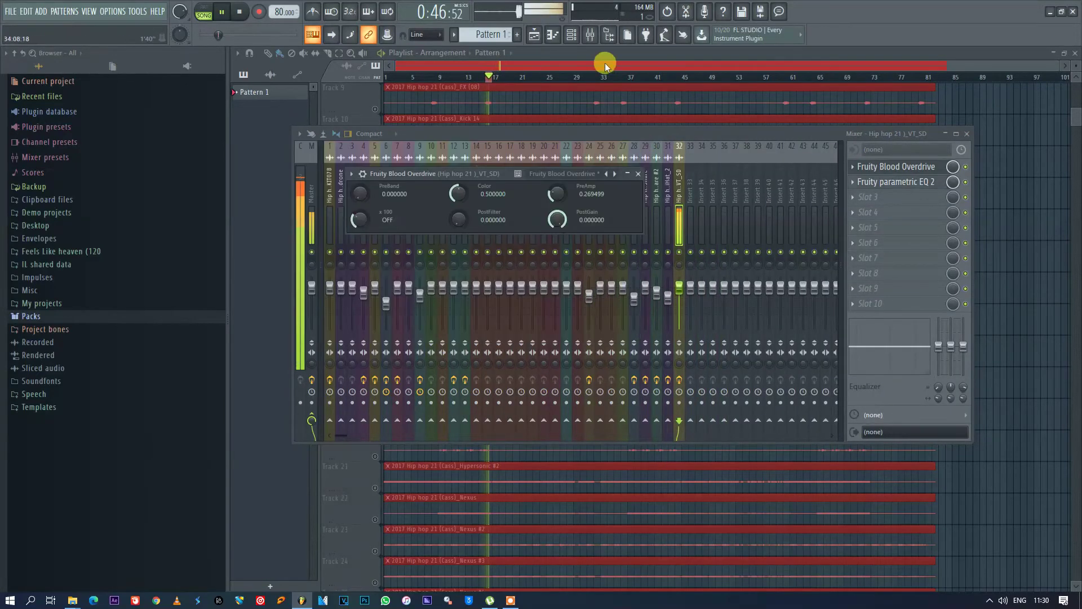
left_click(607, 64)
key("space")
left_click_drag(375, 172, 375, 109)
scroll(931, 137, "up", 5)
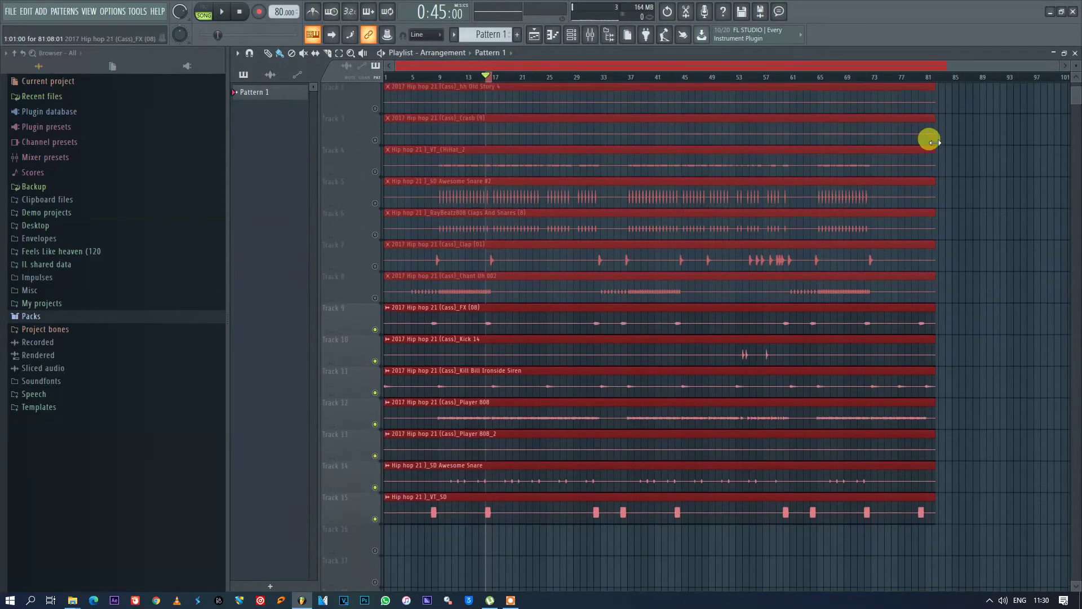
left_click(375, 298)
left_click(375, 266)
left_click(375, 235)
left_click_drag(377, 207, 375, 102)
scroll(958, 141, "up", 1)
left_click(374, 109)
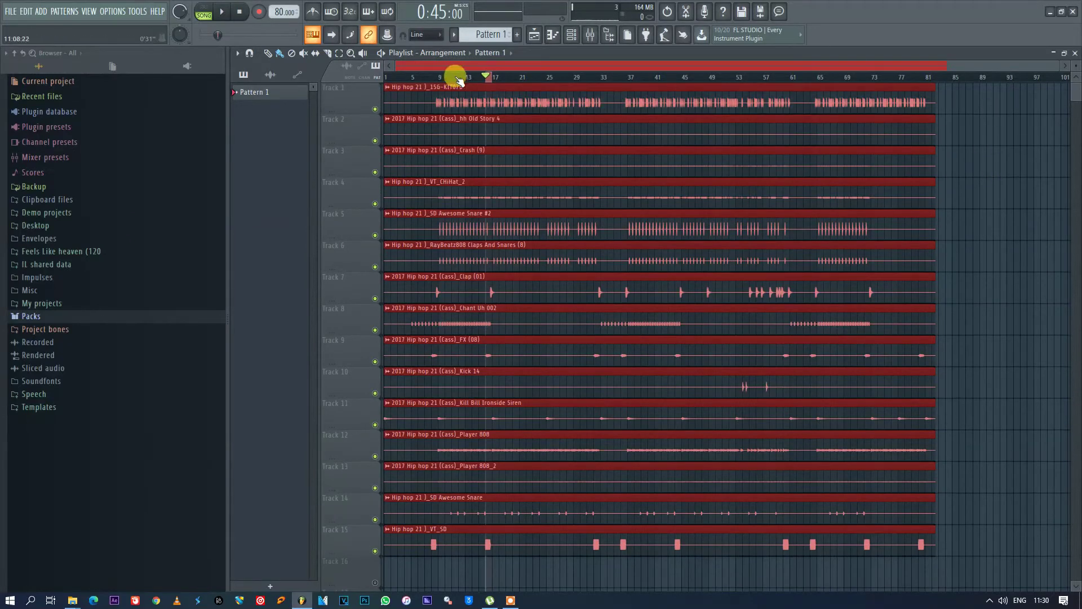
Play all the drum tracks from bar 7, lower the clap on insert 5 to about -2.2 dB, and close the mixer
left_click_drag(440, 81, 429, 79)
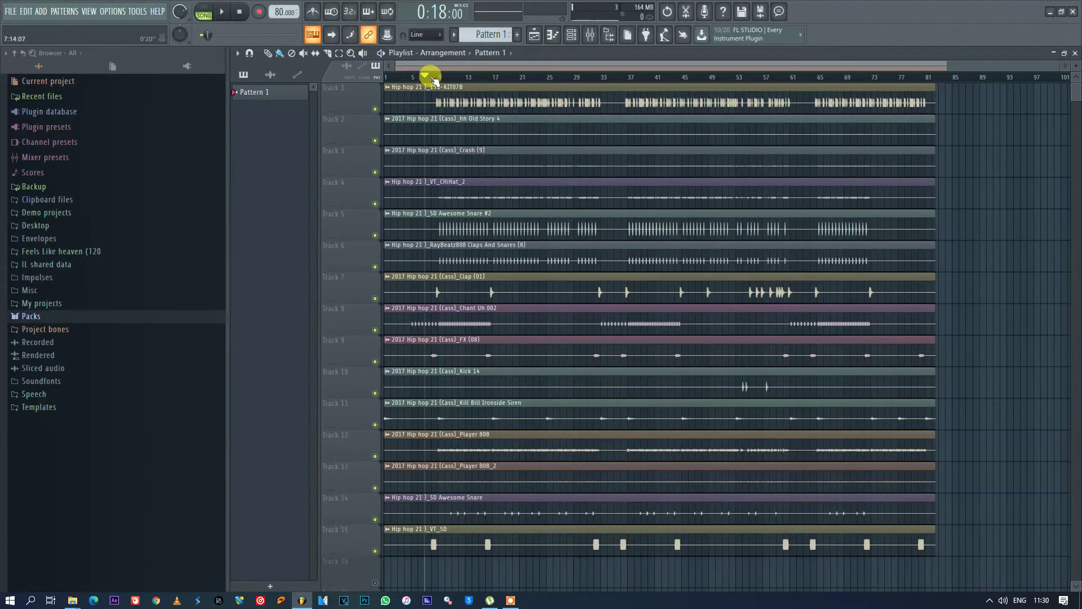
key("space")
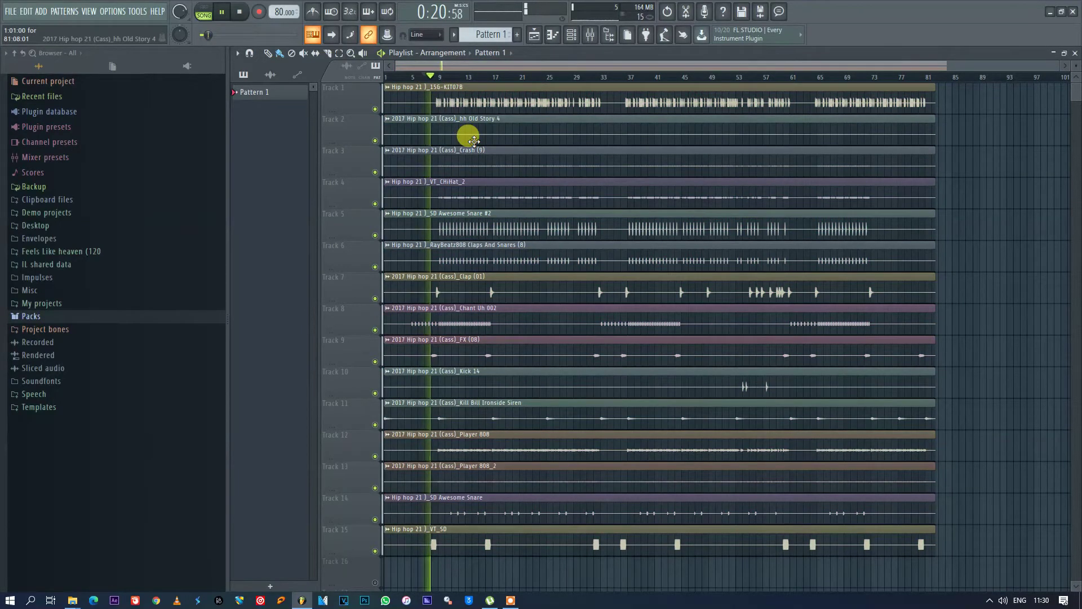
left_click(590, 35)
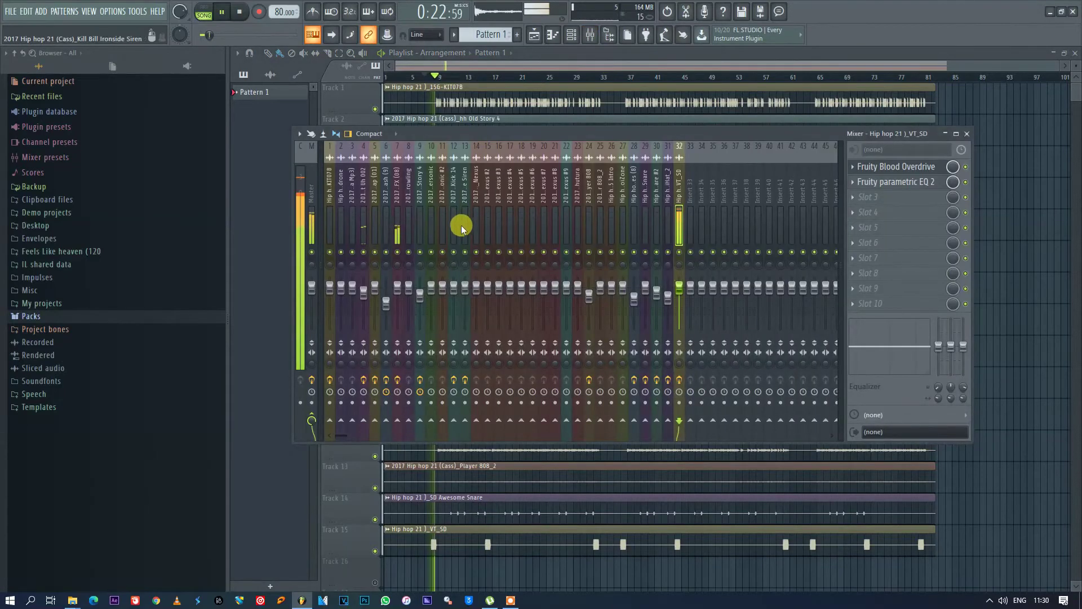
left_click(375, 192)
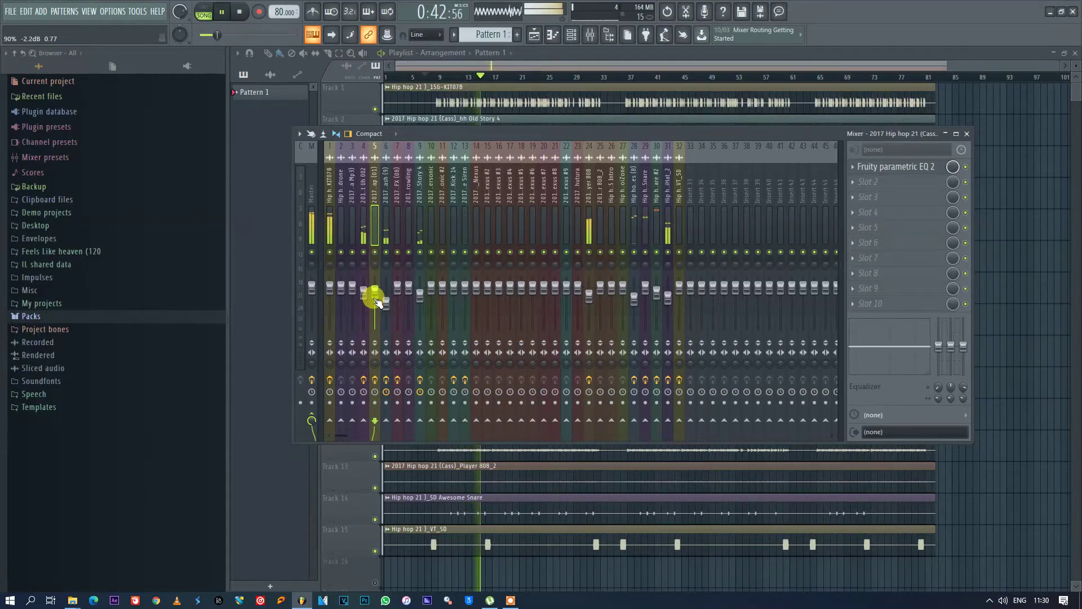
left_click(239, 12)
left_click(582, 63)
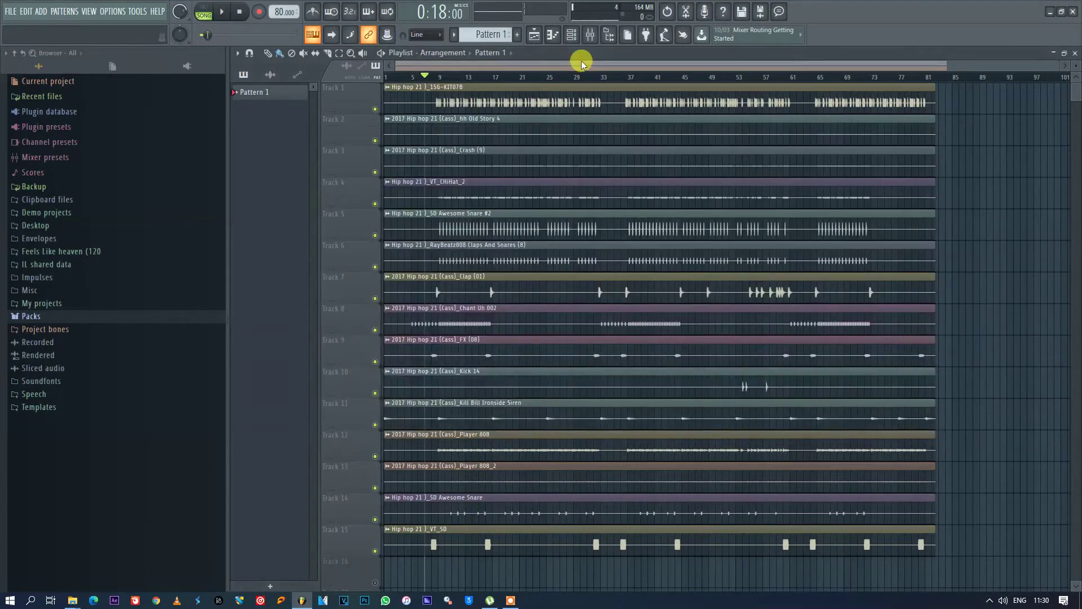
Solo Track 19 with the Bee drone, loop it from bar 5, and select its insert 2 in the mixer
scroll(976, 215, "down", 7)
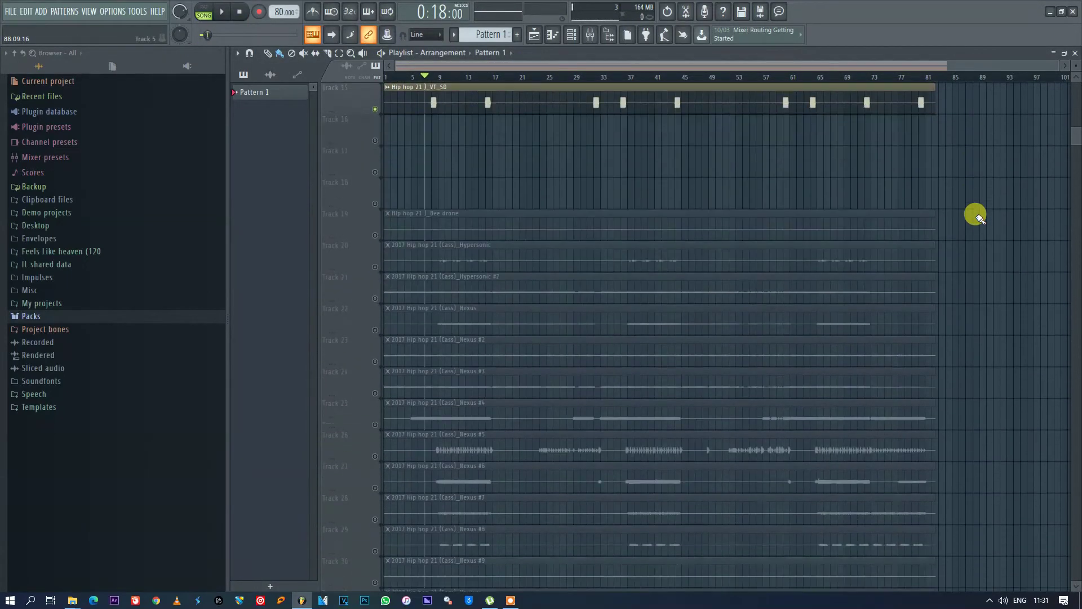
scroll(960, 184, "down", 2)
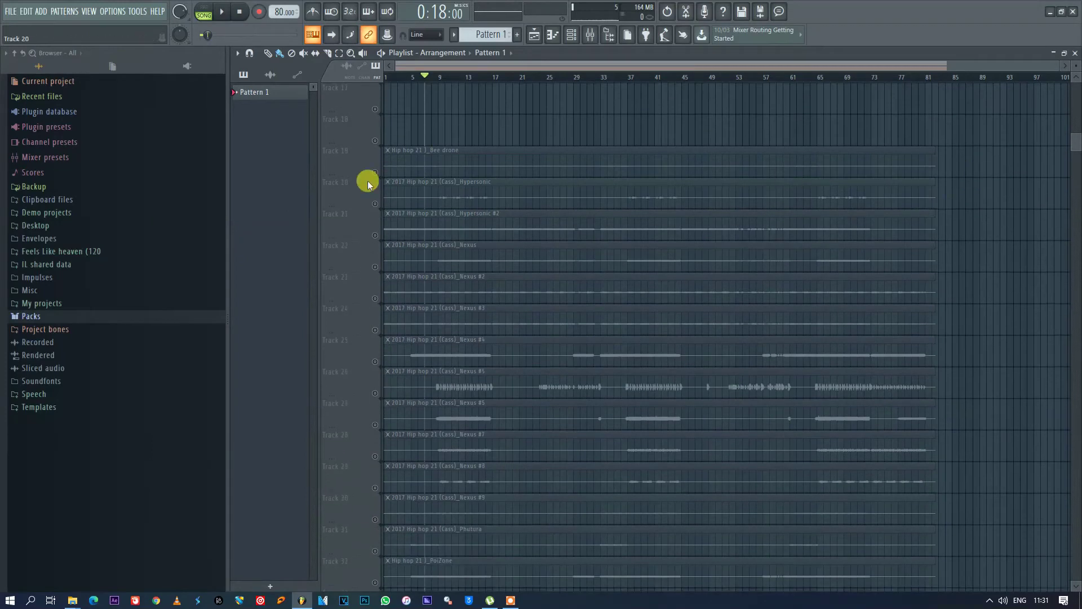
left_click(375, 172)
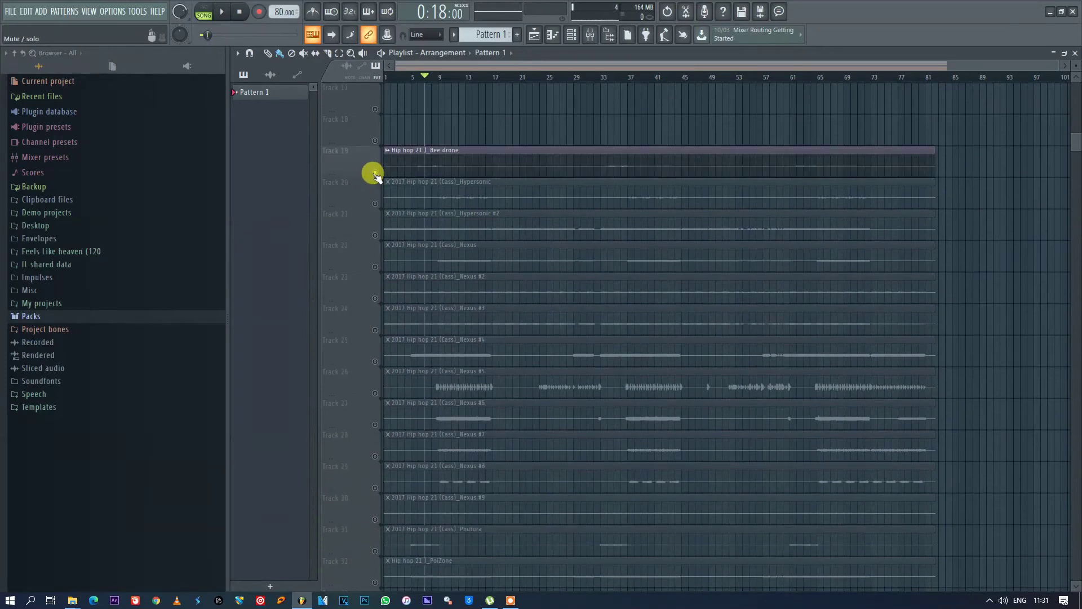
key("space")
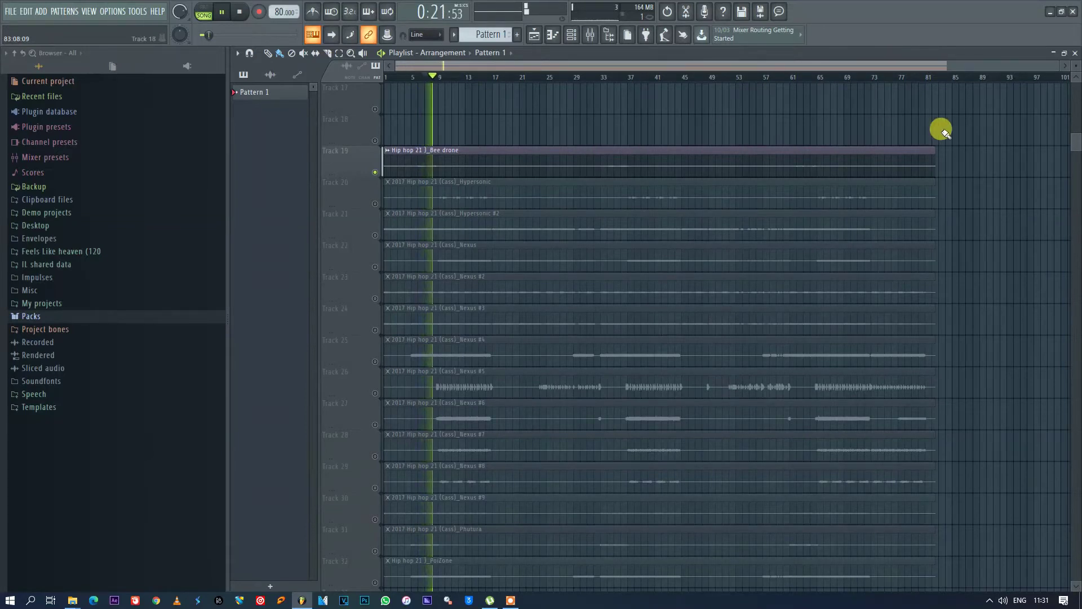
left_click_drag(413, 74, 441, 85)
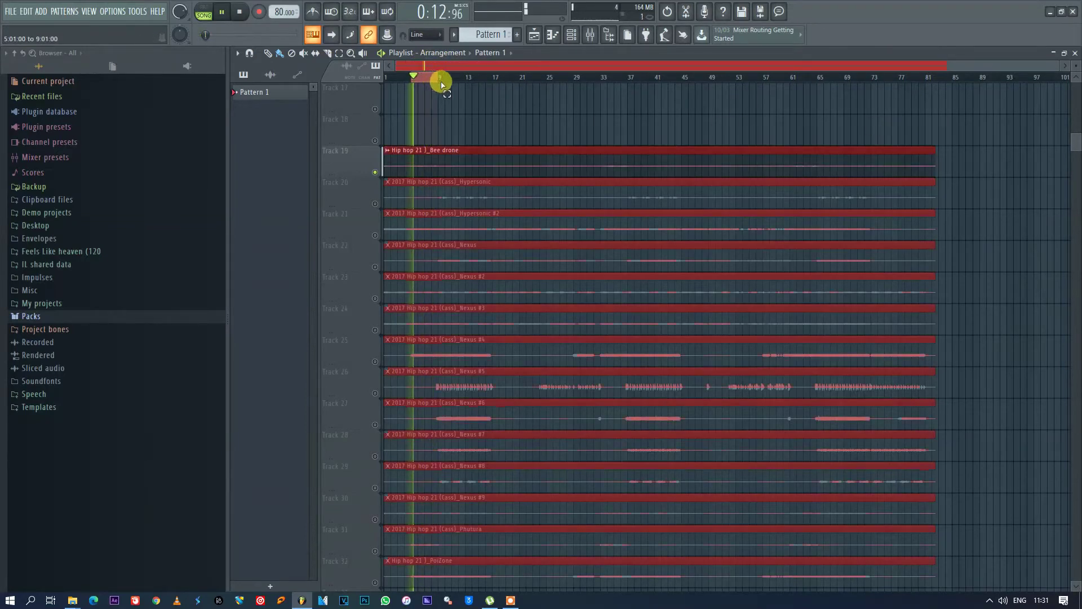
left_click(607, 36)
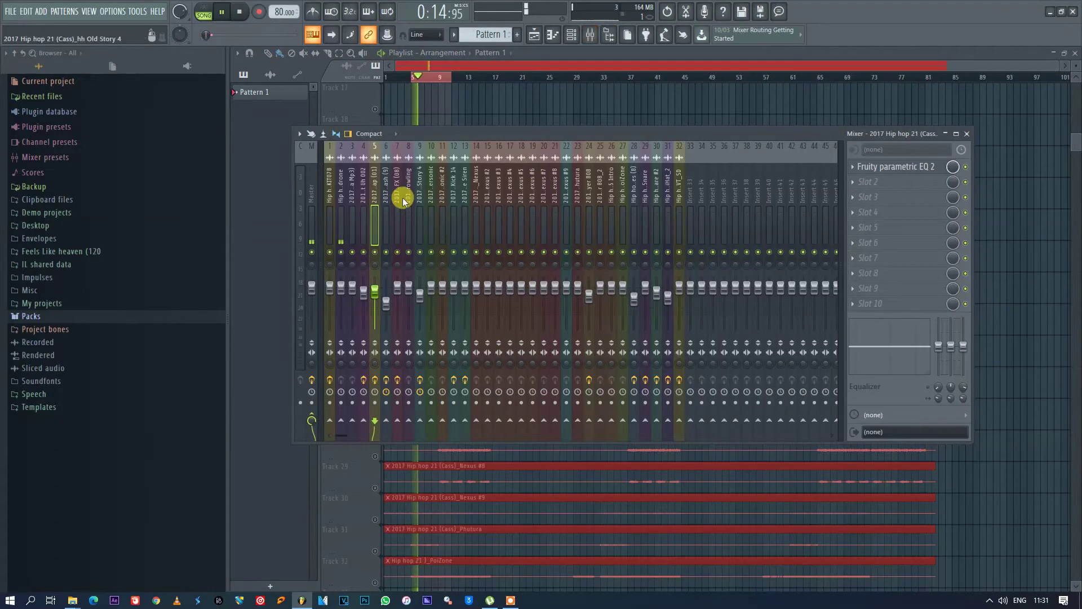
left_click(333, 178)
Add Maximus in slot 1 of insert 2 and load a preset for the Bee drone
left_click(856, 165)
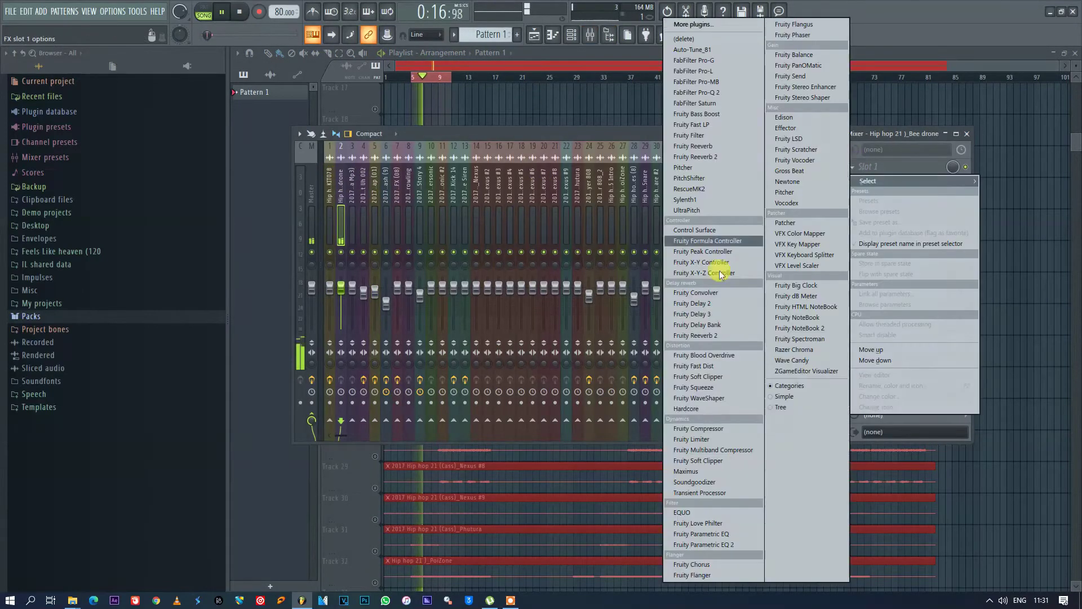
left_click(687, 472)
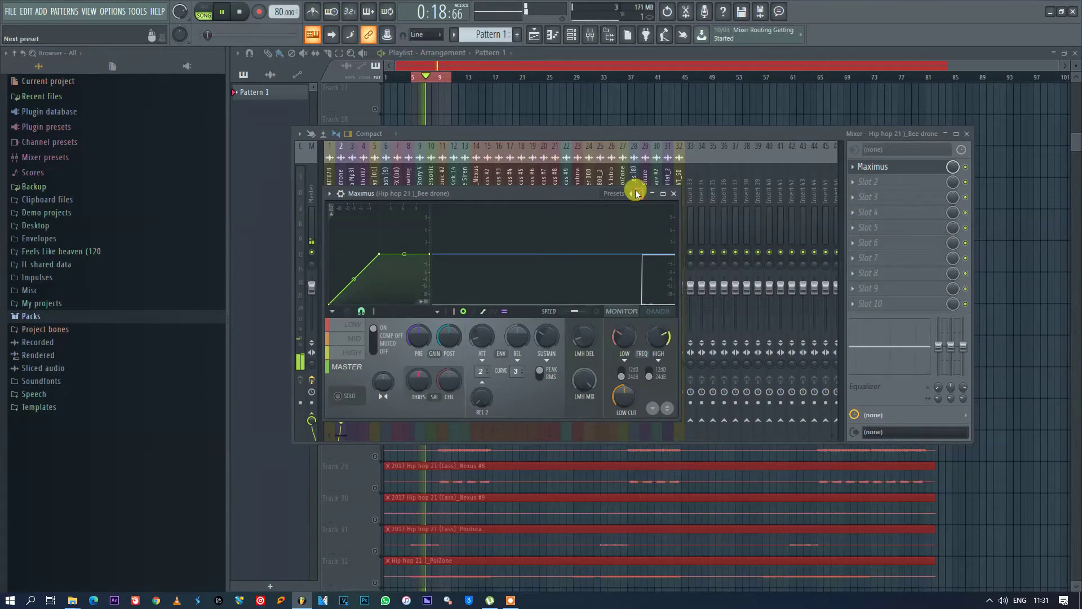
left_click(630, 193)
left_click(654, 487)
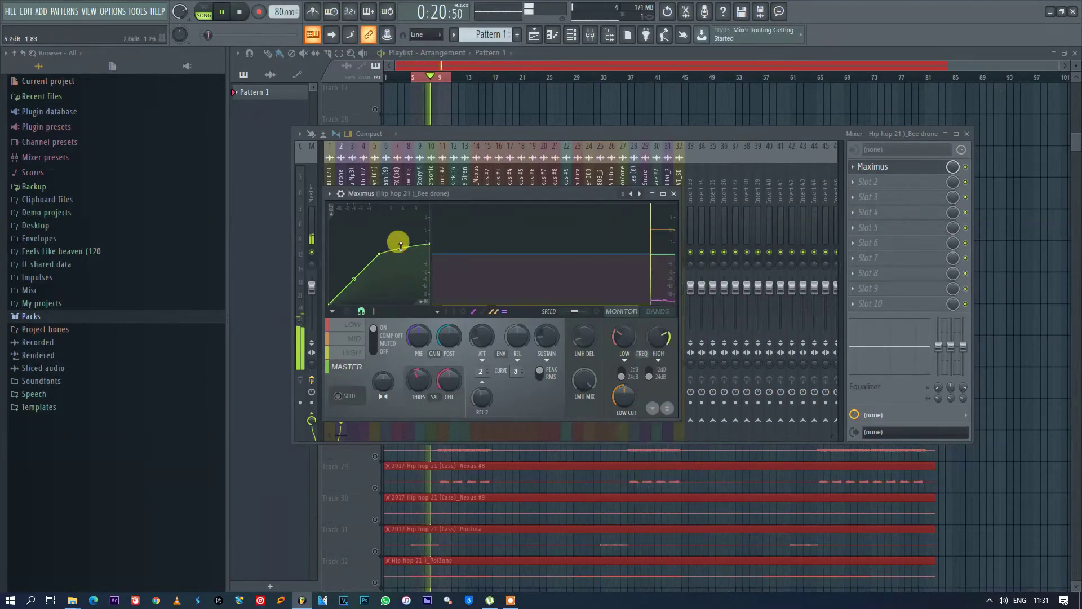
Raise the mid band and lower the high band in the Bee drone's Maximus, then close the mixer and stop playback
left_click(361, 325)
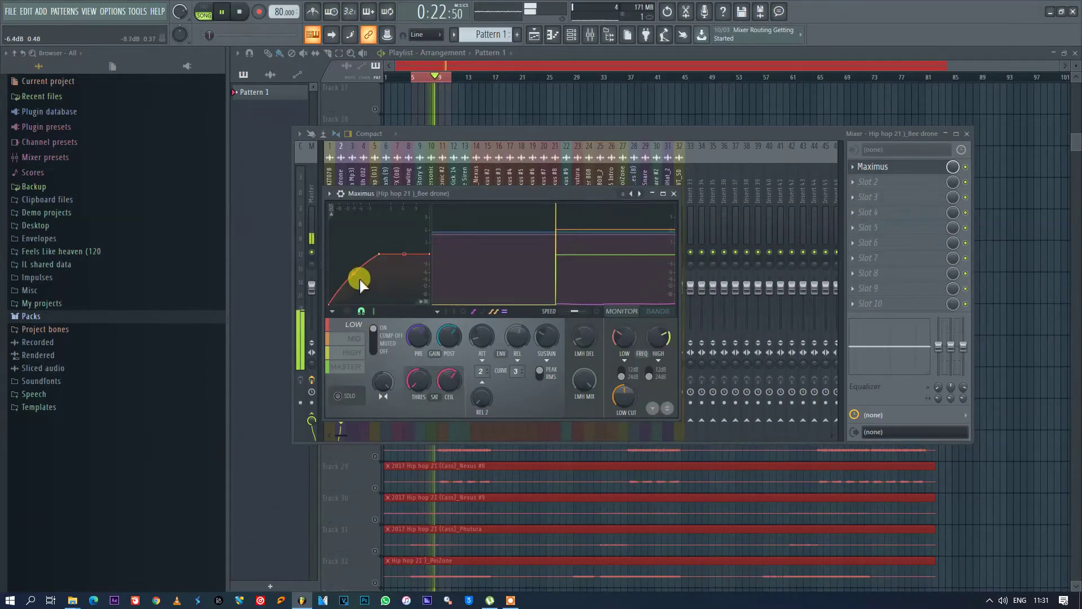
left_click(354, 365)
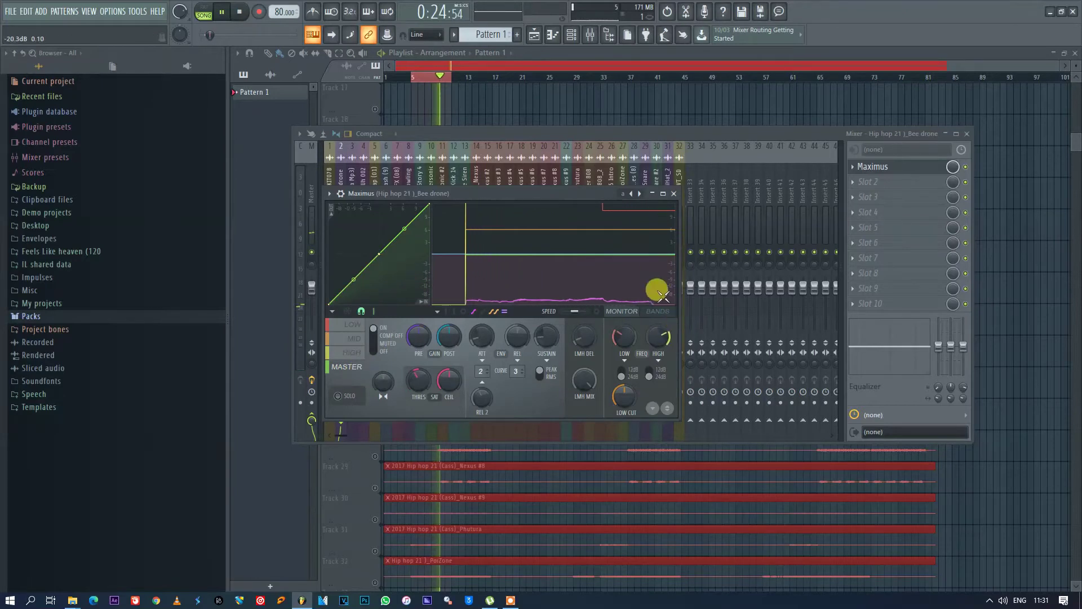
left_click(666, 314)
left_click(598, 236)
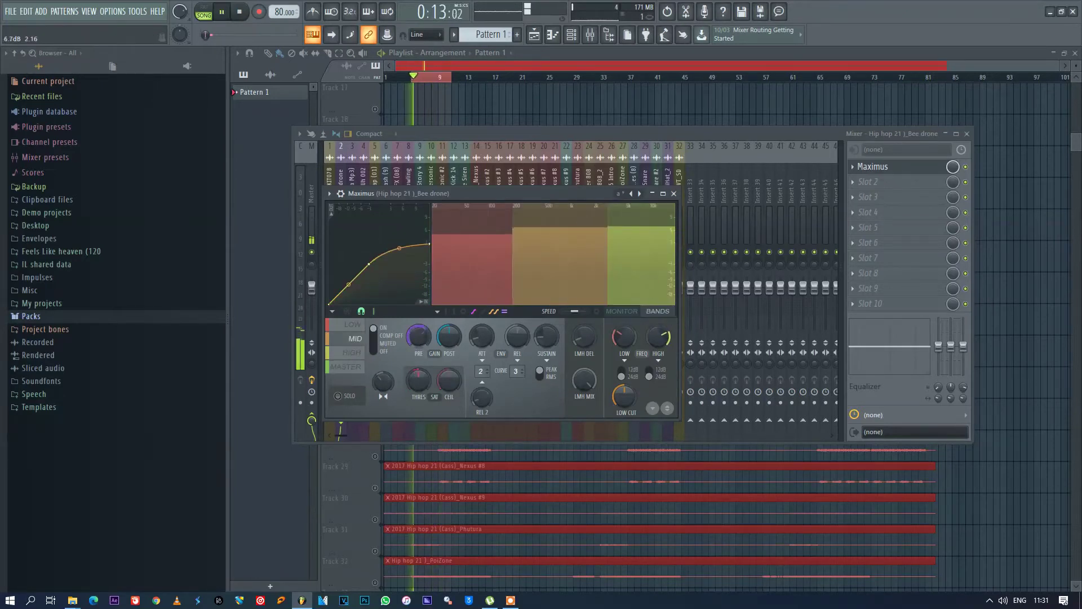
left_click_drag(624, 236, 624, 242)
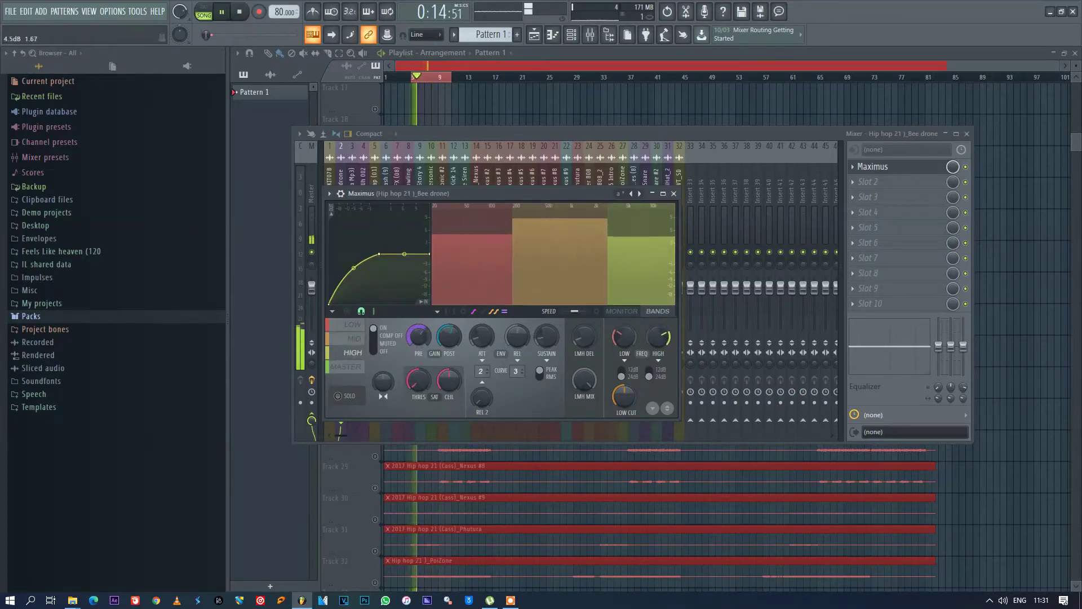
left_click(674, 194)
left_click(967, 133)
key("space")
Solo Track 20 with the Hypersonic, loop it from bar 9 to bar 17, and select its insert 10 in the mixer
right_click(375, 204)
key("ctrl+d")
left_click(444, 78)
left_click(446, 81)
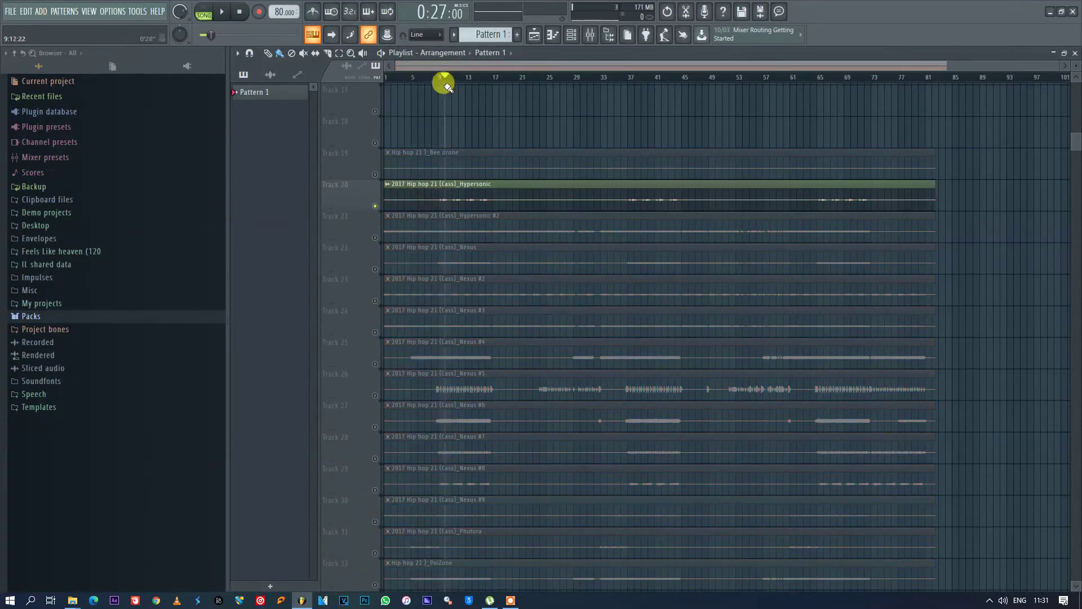
key("space")
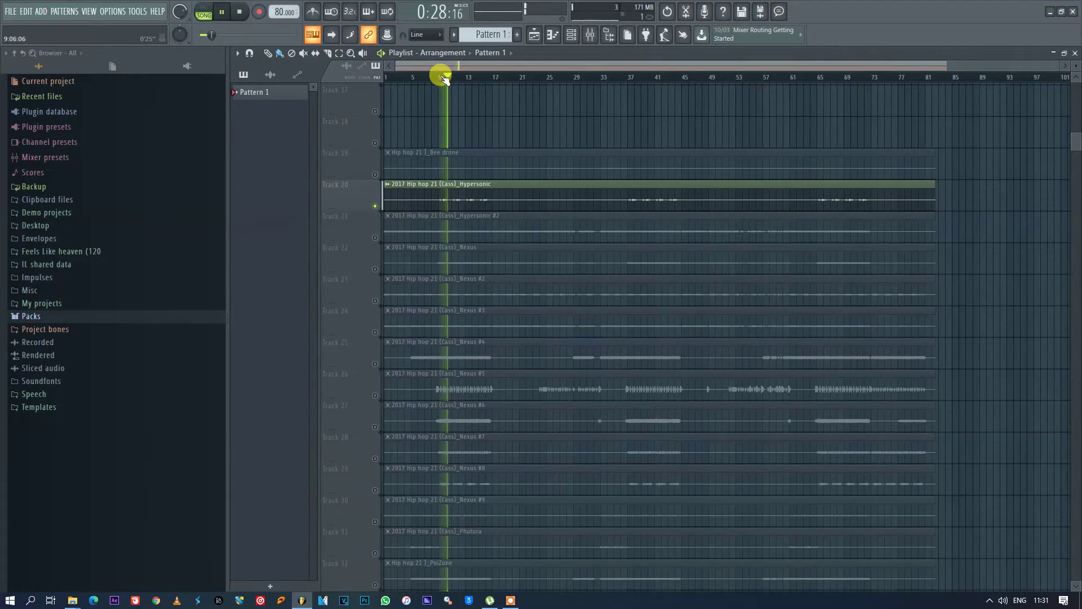
left_click_drag(439, 75, 490, 79)
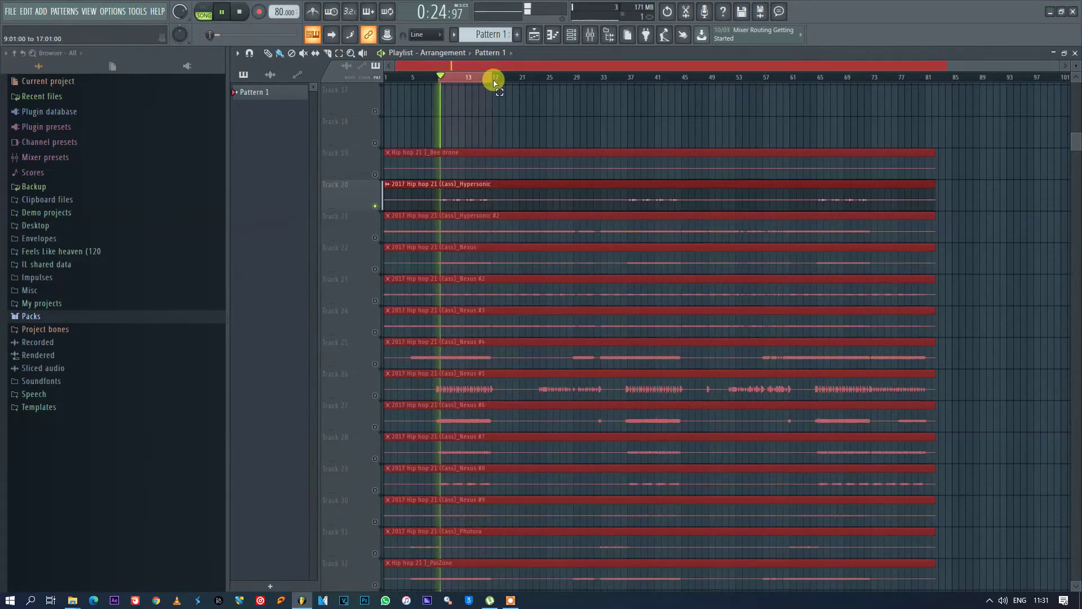
left_click(590, 35)
left_click(434, 178)
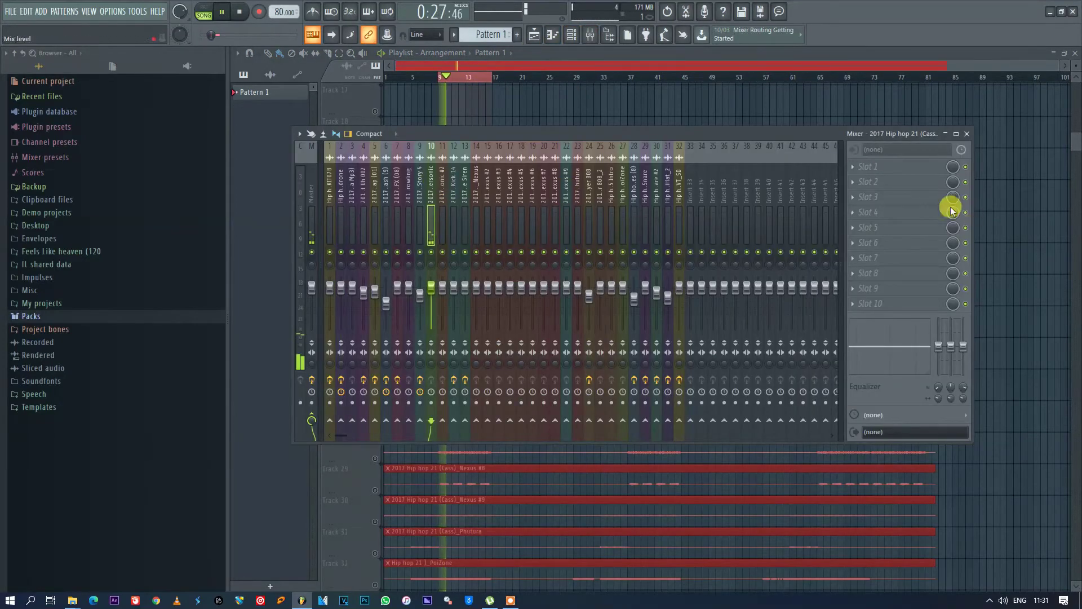
Add Fruity Parametric EQ 2 in slot 1 of insert 10, raise bands 3 and 5, and set the main level to about 6.9 dB
left_click(855, 167)
left_click(711, 545)
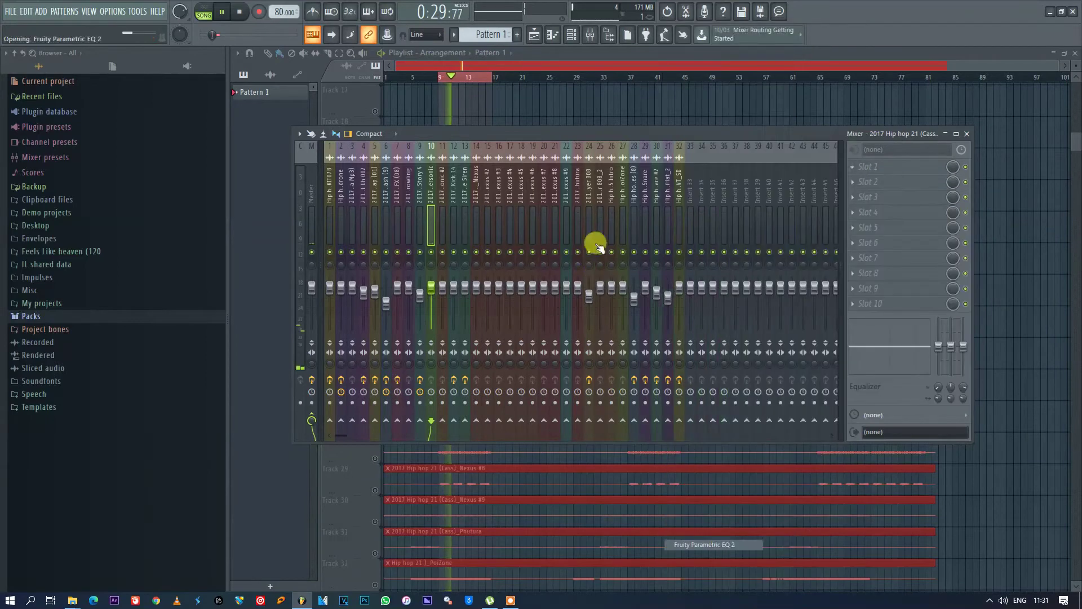
left_click_drag(616, 286, 580, 266)
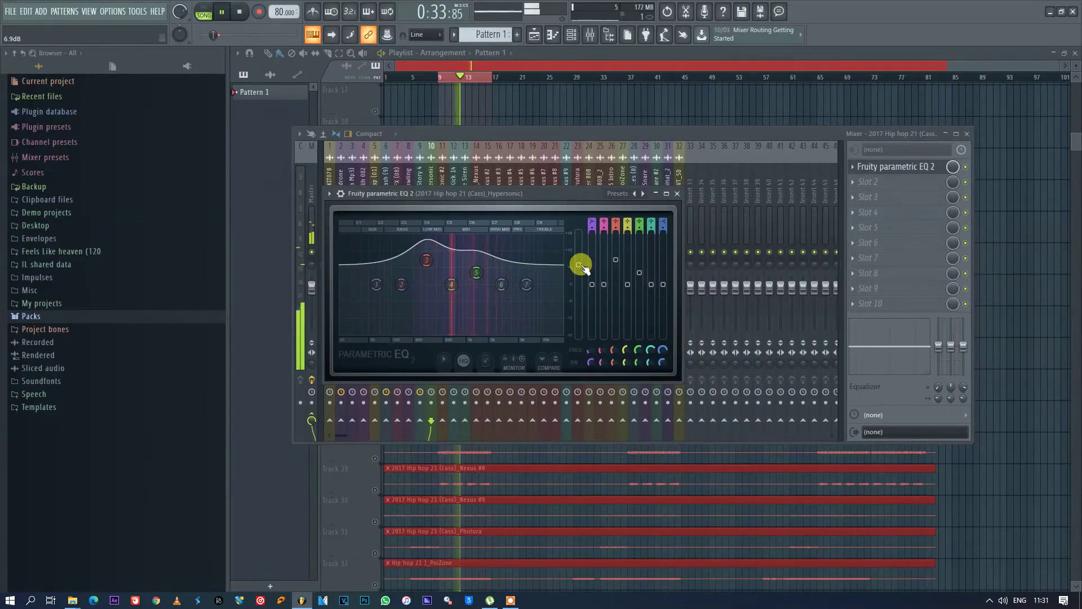
Add Fruity Reeverb 2 in slot 2 of insert 10 for the Hypersonic
left_click(859, 182)
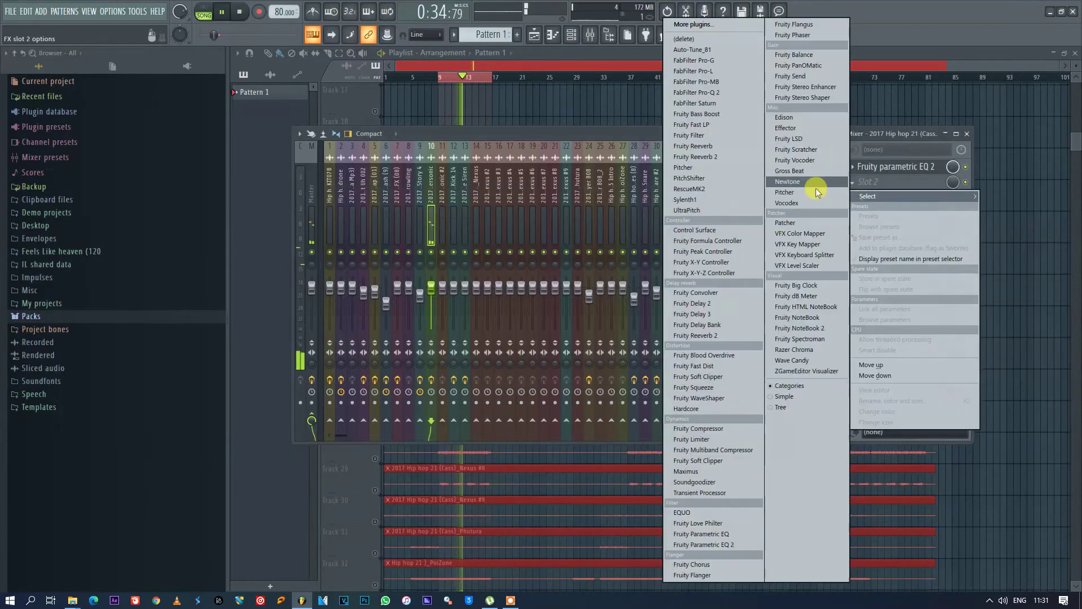
left_click(715, 335)
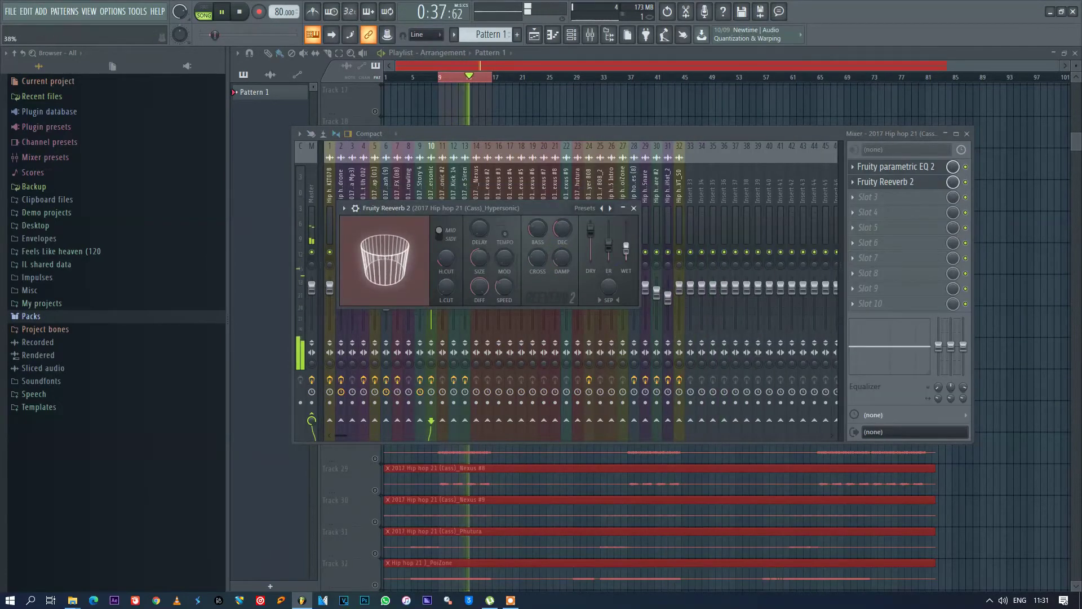
Close the reverb and mixer windows, solo the Hypersonic #2 playlist track and play it with the loop selection cleared
left_click(634, 209)
left_click(680, 194)
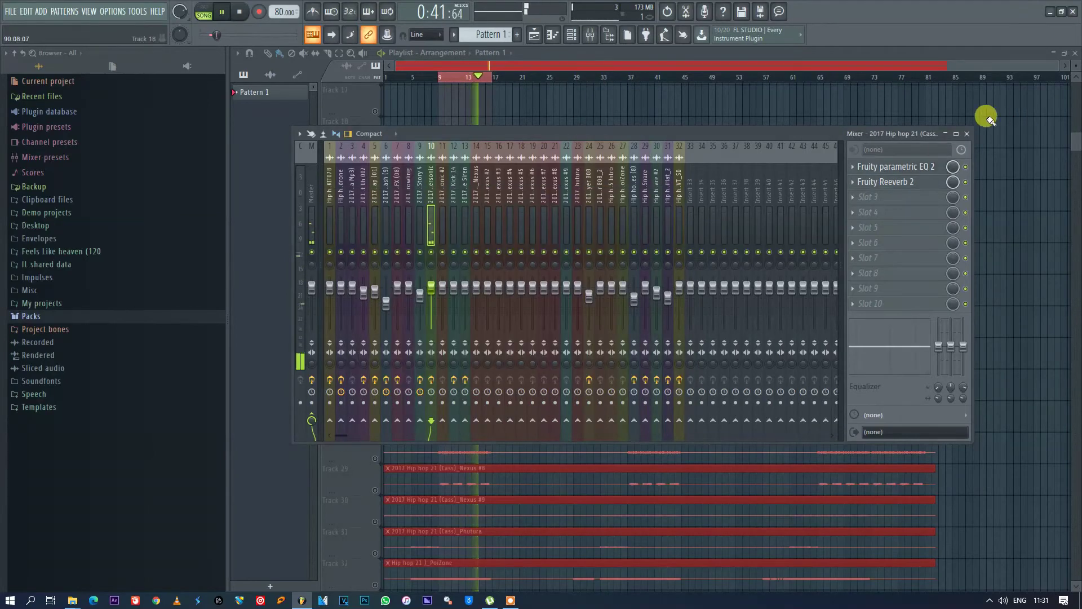
left_click(968, 133)
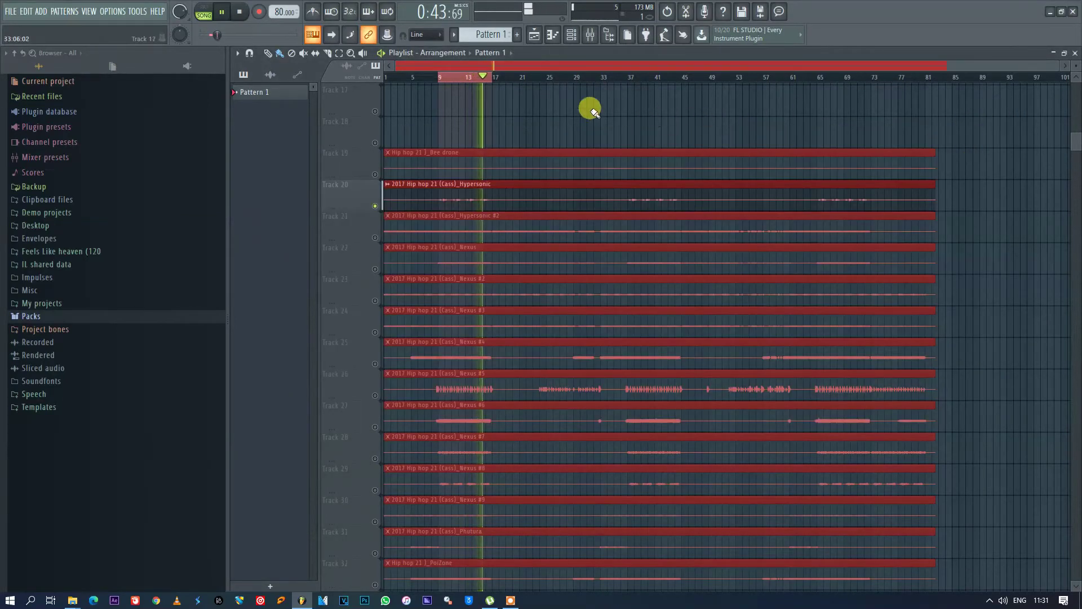
left_click(376, 237)
key("space")
left_click(417, 78)
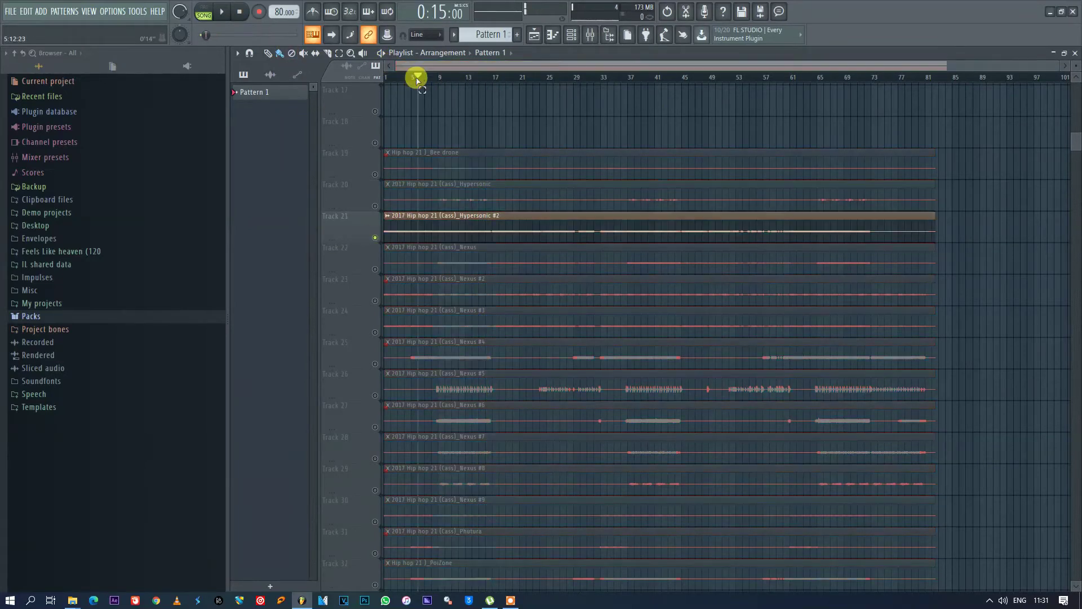
key("space")
Load Maximus in slot 1 of the Hypersonic #2 insert with Soundgoodizer preset a, raising the master curve's end point into a straight diagonal
left_click(591, 36)
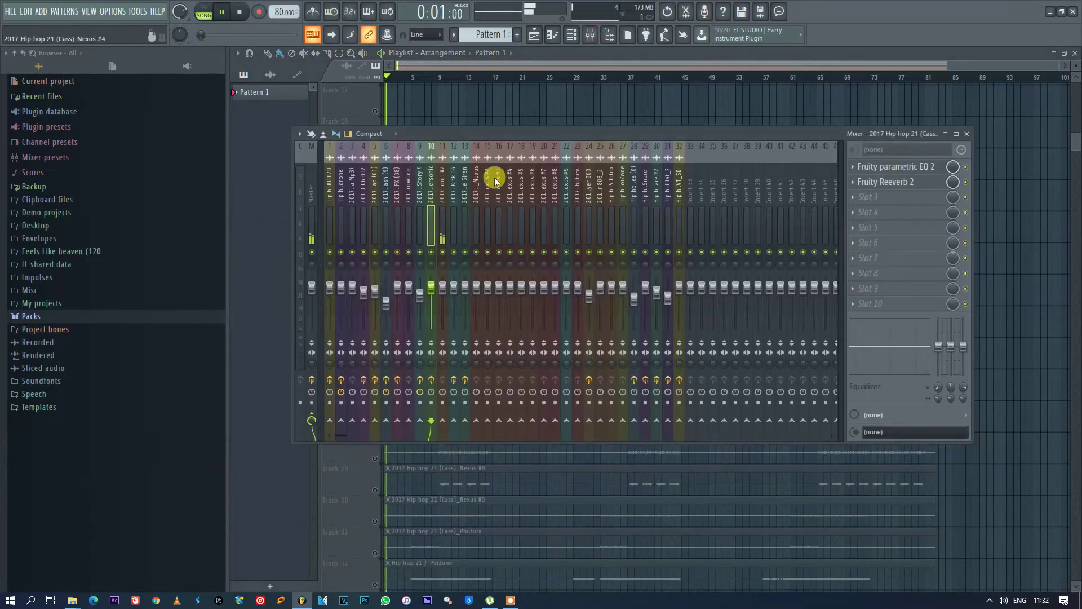
left_click(446, 179)
left_click(865, 167)
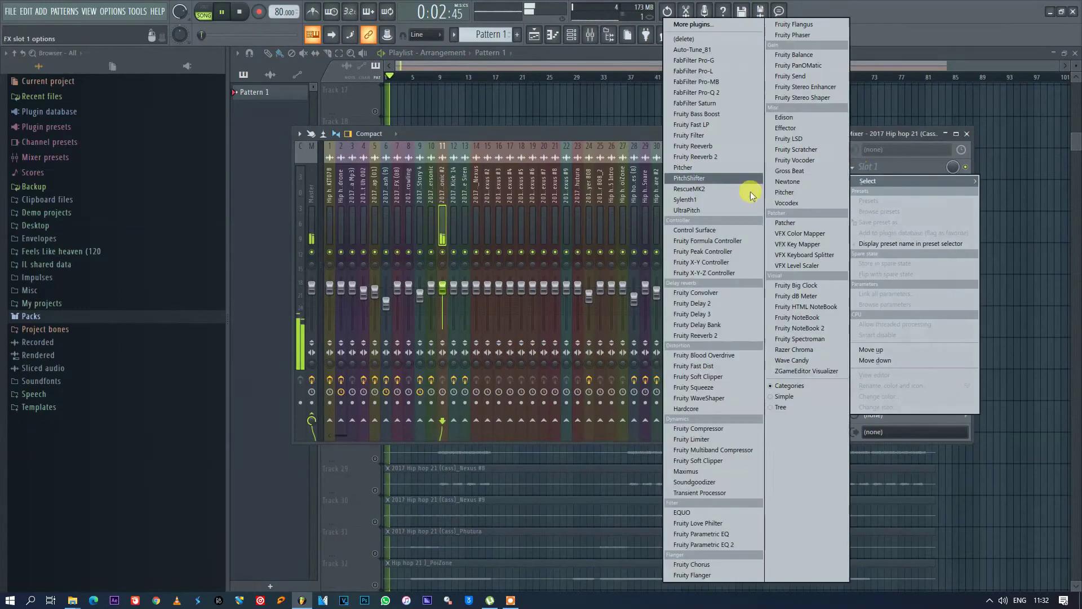
left_click(699, 470)
left_click(544, 105)
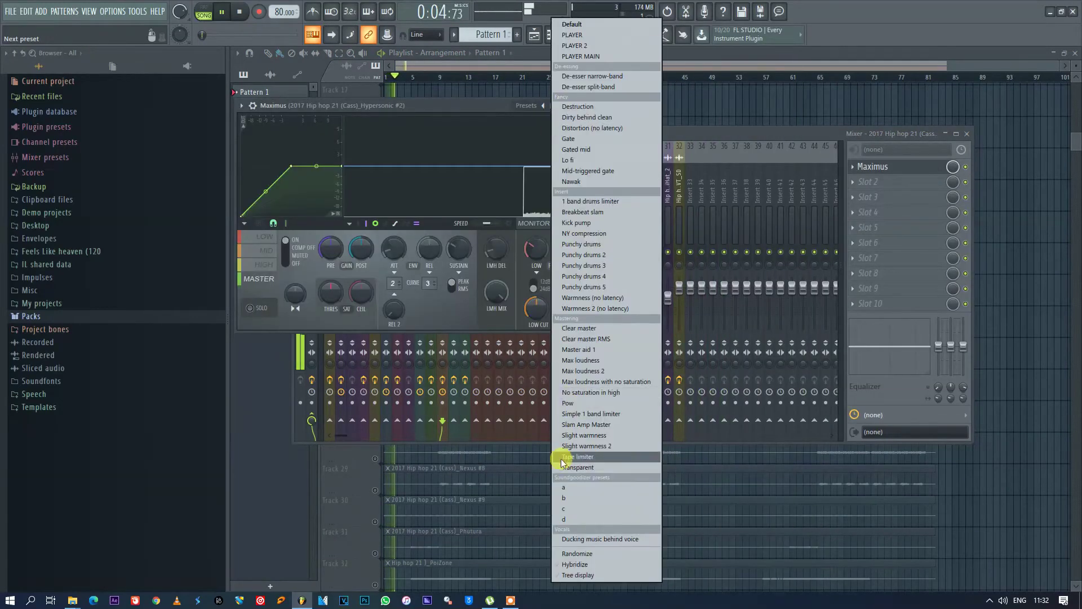
left_click(567, 488)
left_click_drag(333, 165, 340, 100)
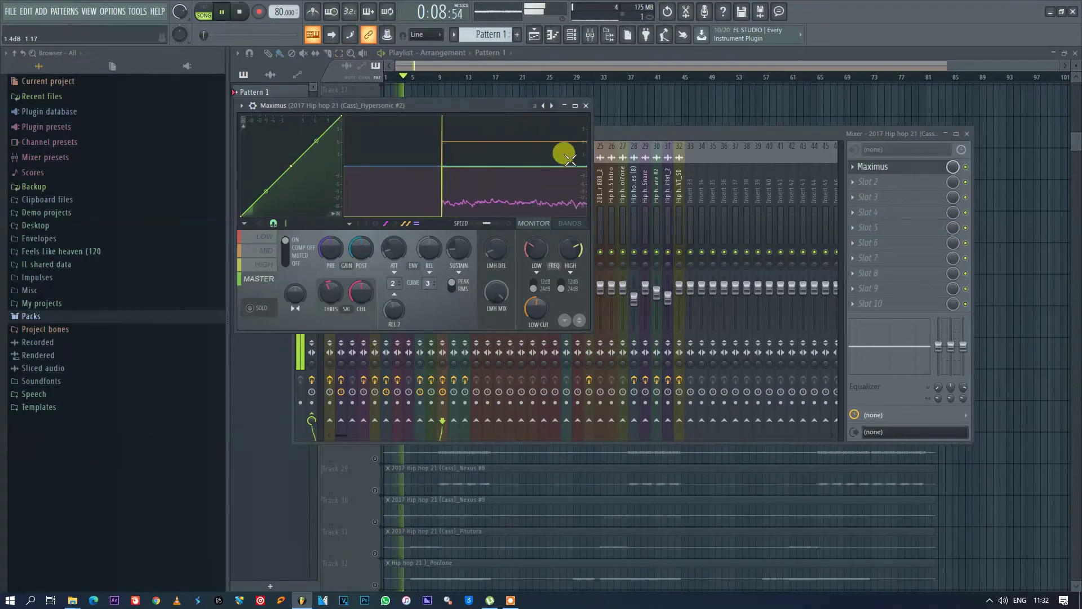
left_click(586, 107)
Set the stereo separation of the Maximus master band on Hypersonic #2 to about 82% separated
left_click(873, 168)
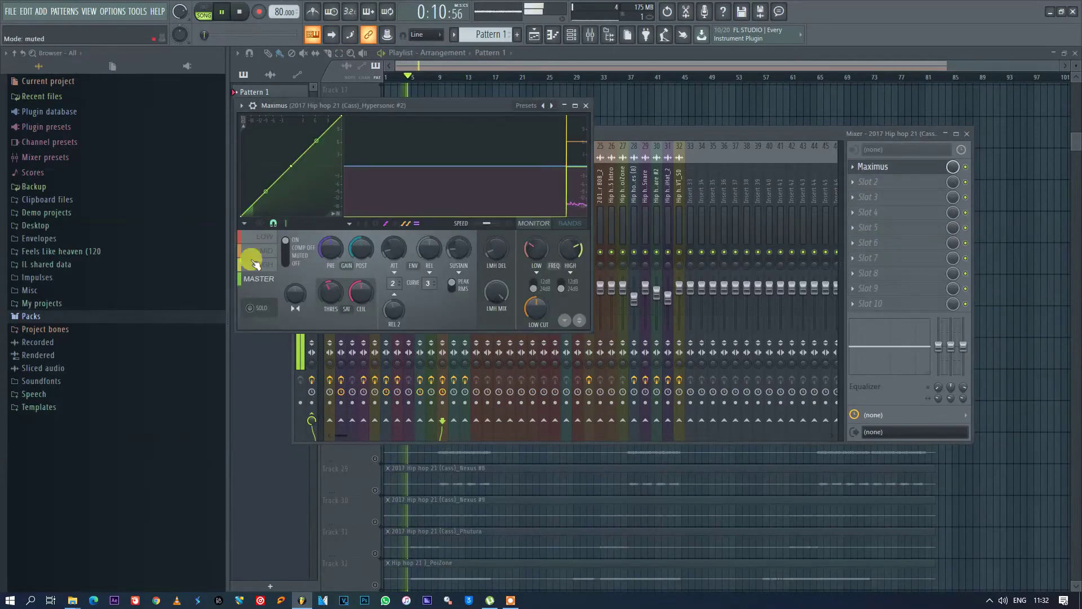
right_click(299, 294)
left_click(279, 288)
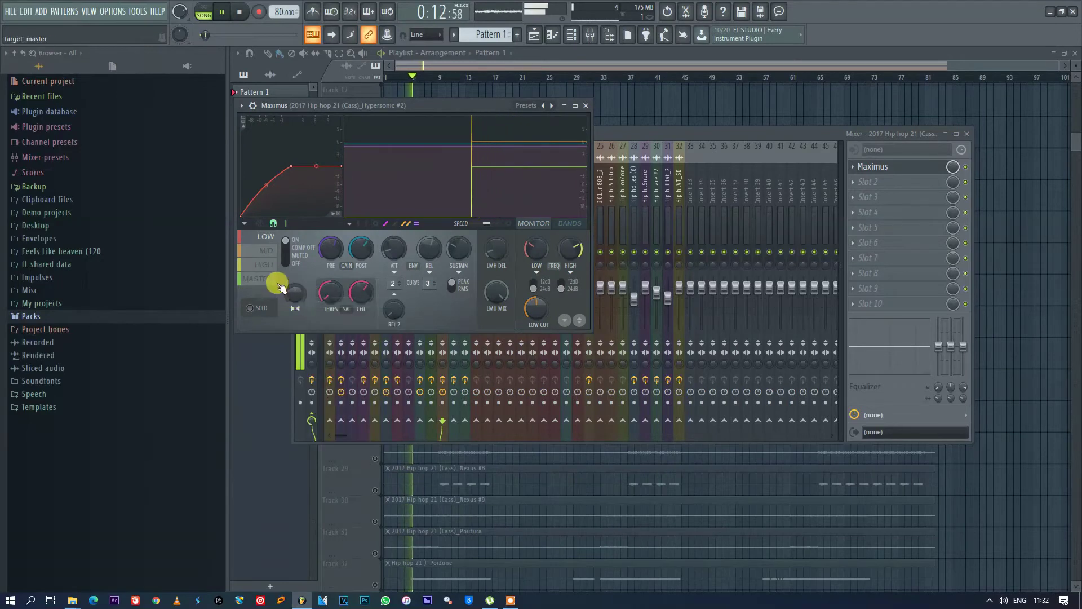
left_click(258, 279)
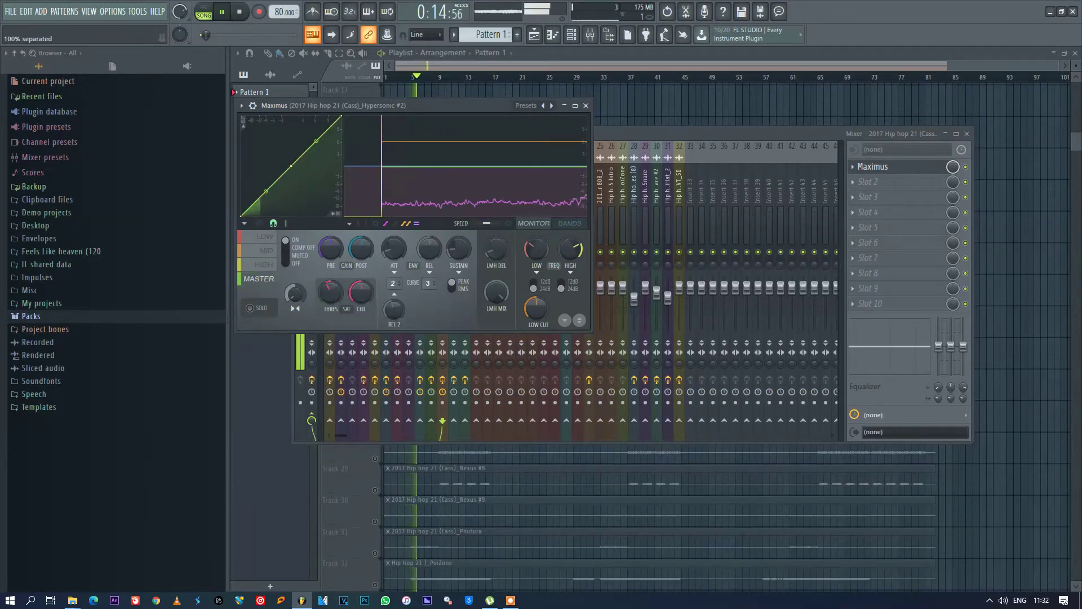
left_click_drag(288, 294, 288, 305)
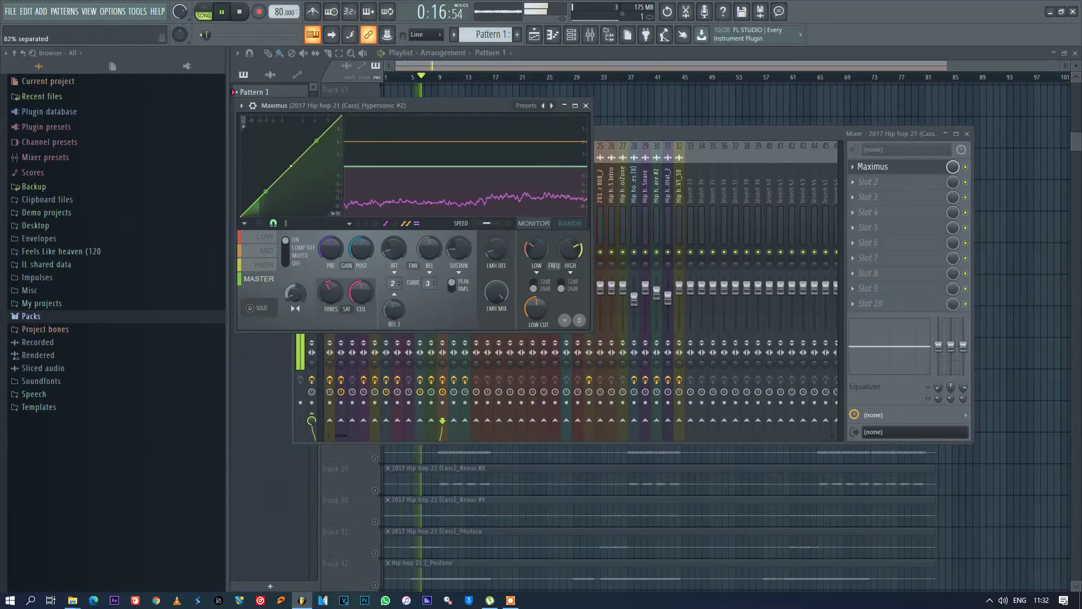
left_click(585, 106)
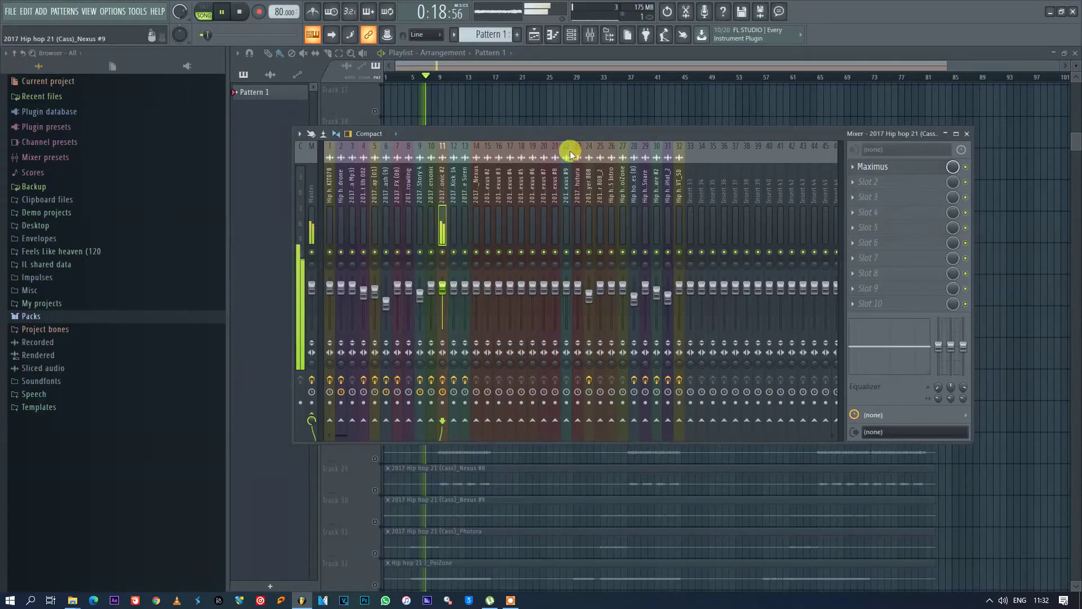
Add Fruity Parametric EQ 2 in slot 2 of Hypersonic #2, boosting band 3 and raising band 5 to about 3.3 dB
left_click(879, 183)
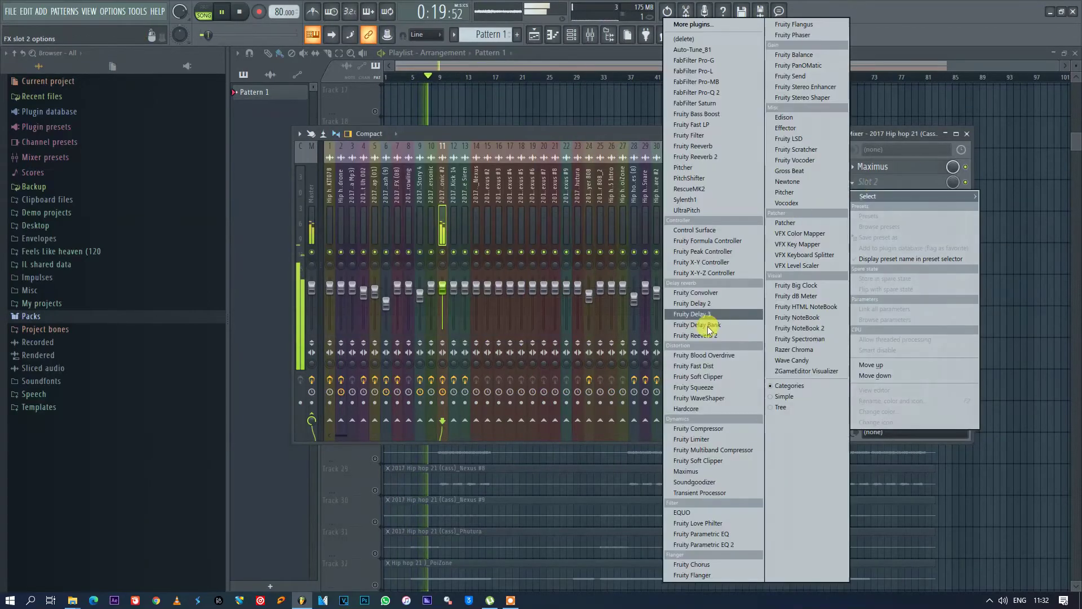
left_click(727, 545)
left_click_drag(543, 211, 566, 202)
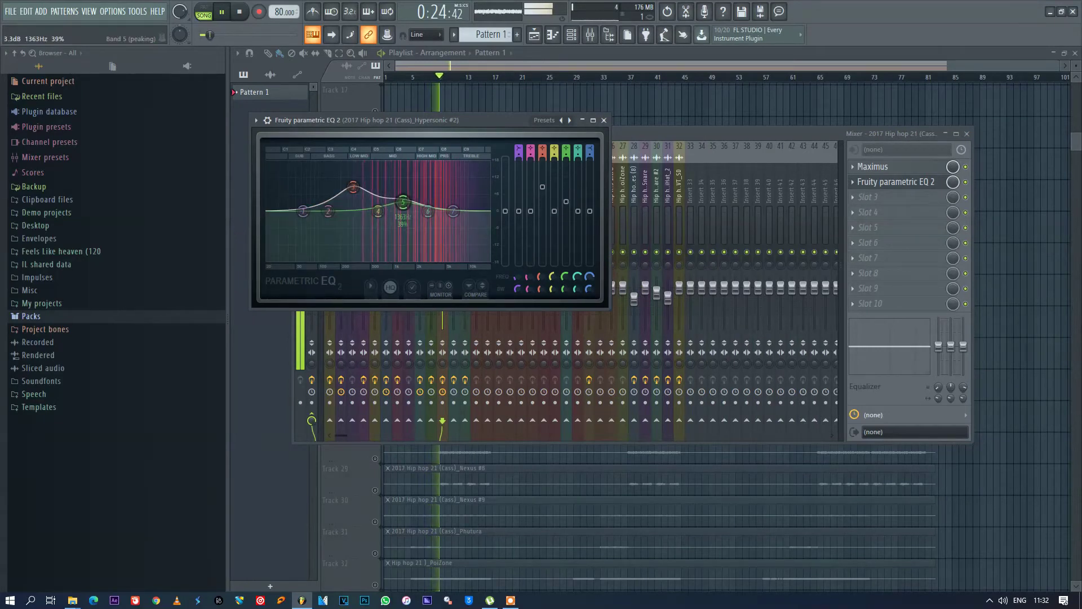
Shape band 4 of the Hypersonic #2 equalizer into a broad, moderate cut in the high mids
left_click_drag(560, 215, 554, 279)
scroll(555, 290, "up", 4)
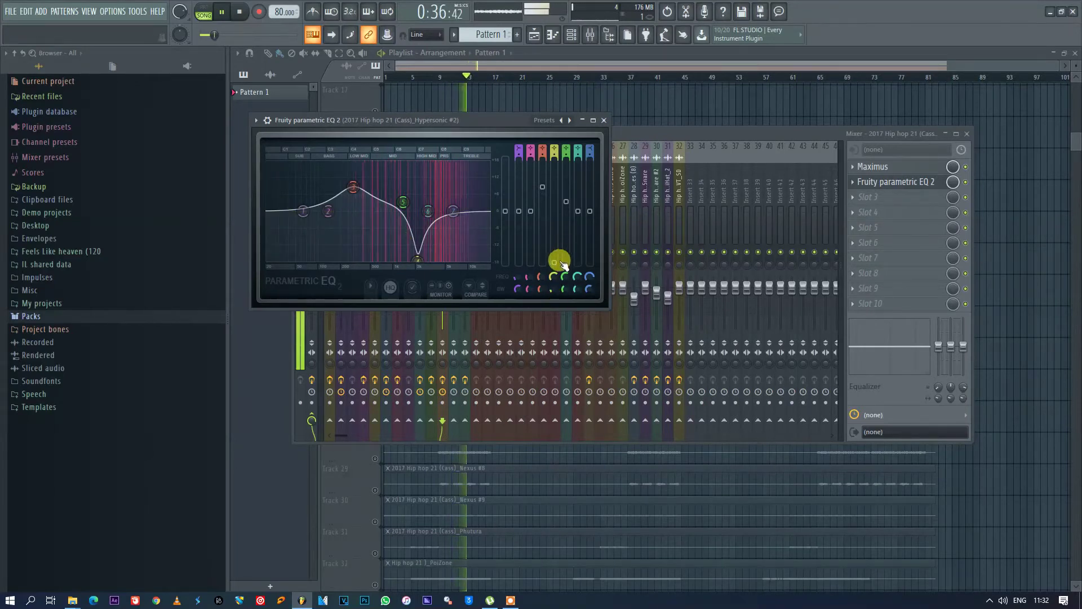
left_click_drag(563, 265, 563, 249)
scroll(553, 288, "up", 5)
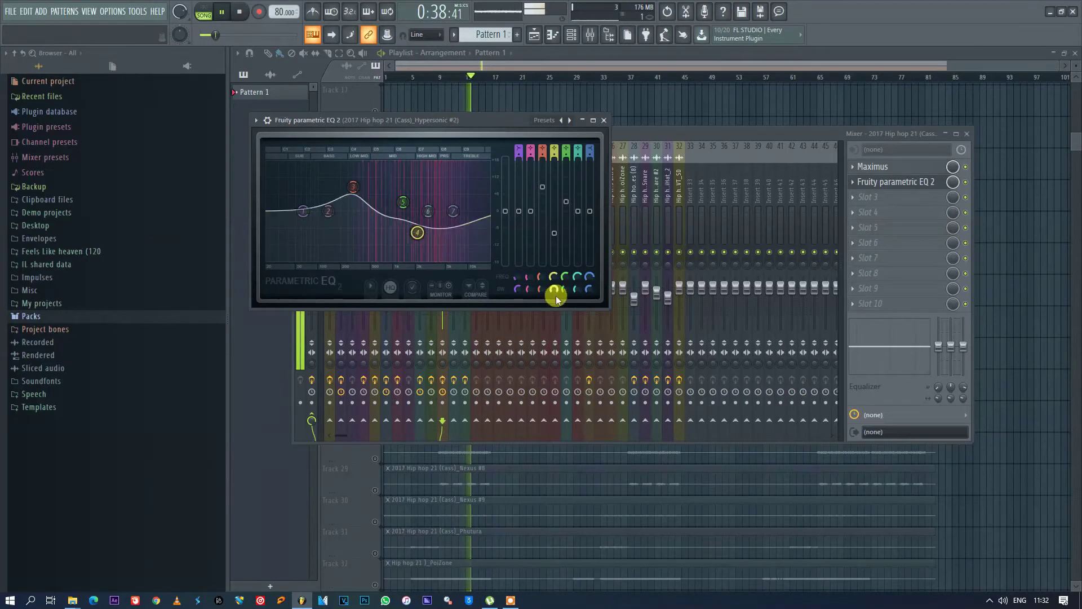
scroll(545, 196, "up", 3)
scroll(566, 205, "up", 4)
scroll(542, 183, "down", 2)
left_click_drag(519, 207, 519, 204)
Lower the Hypersonic #2 mixer fader to about -1.6 dB, slightly adjust its stereo separation and return to the playlist
left_click(603, 121)
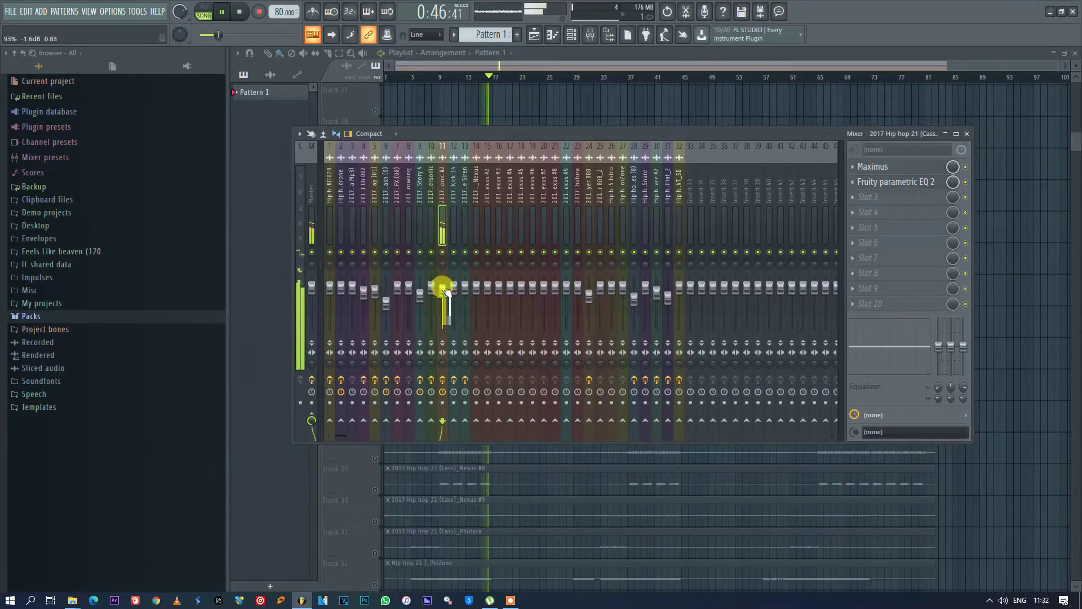
left_click_drag(443, 365, 443, 368)
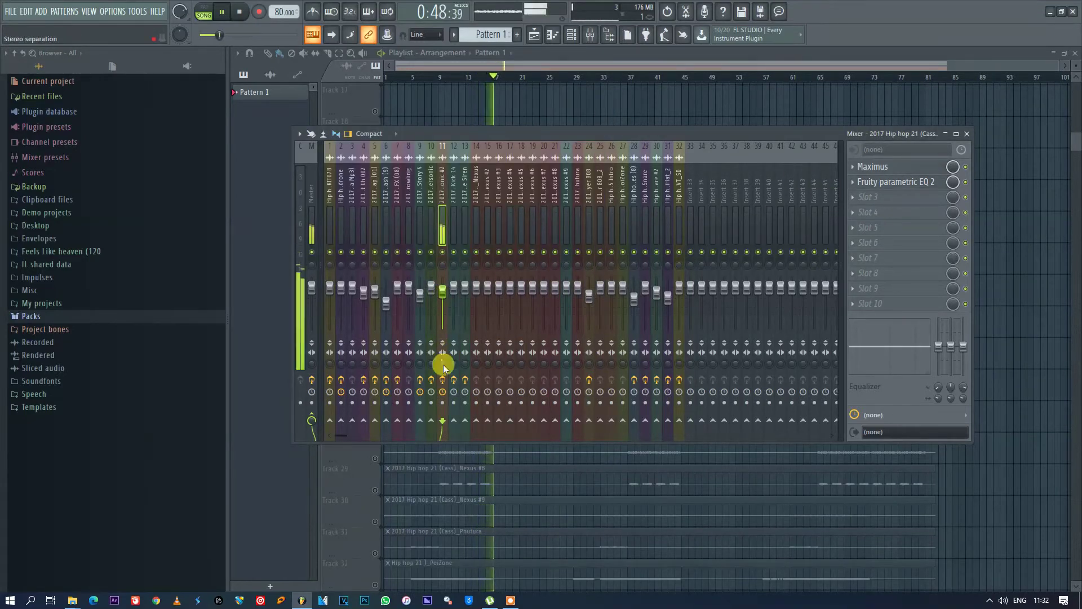
left_click(577, 54)
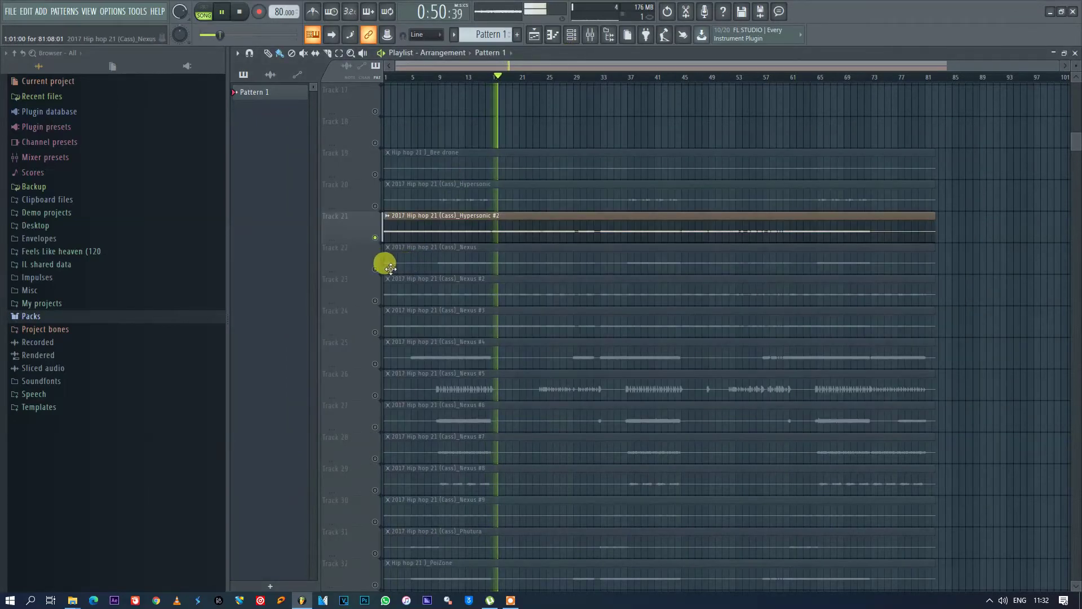
Solo the Nexus playlist track and set a loop selection from about bar 9 to bar 15
key("space")
left_click(376, 269)
left_click_drag(442, 79, 477, 79)
Load Maximus in slot 1 of the Nexus insert with Soundgoodizer preset a and raise the master curve's end point into a straight diagonal
left_click(591, 34)
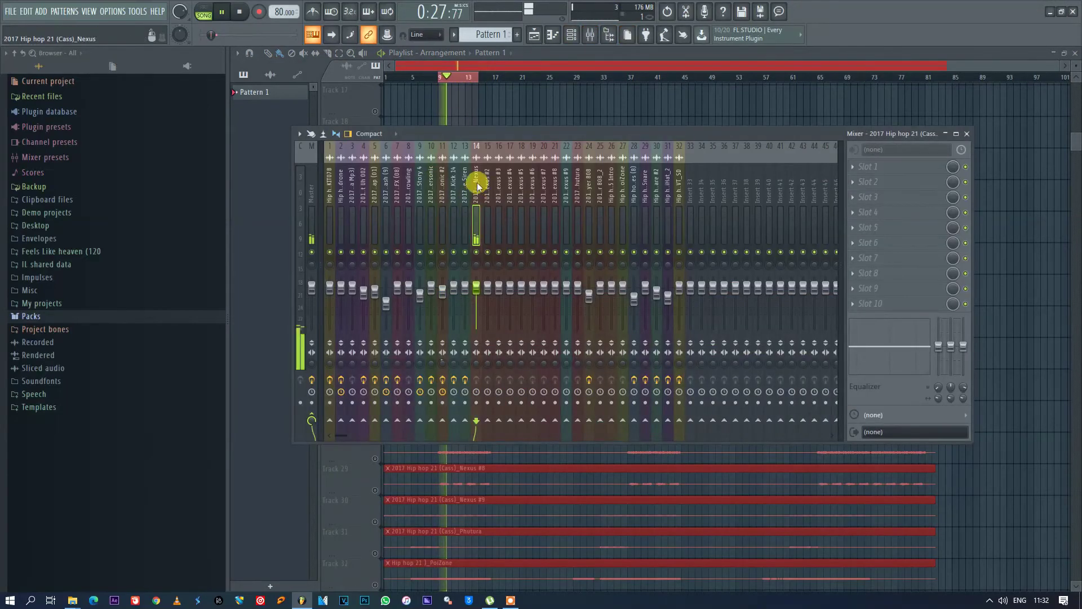
left_click(853, 167)
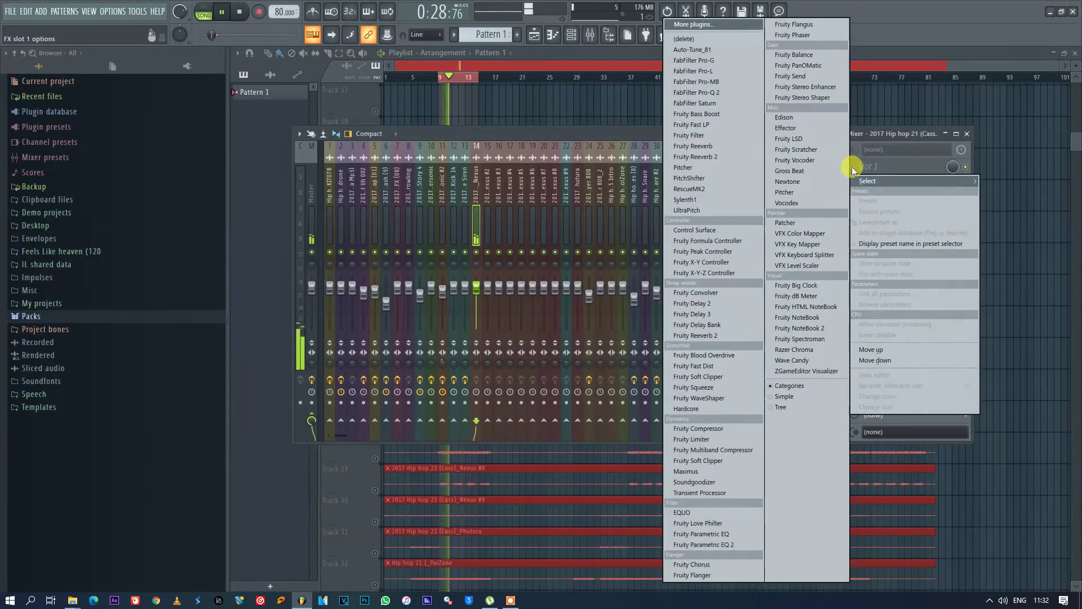
left_click(703, 472)
left_click(632, 194)
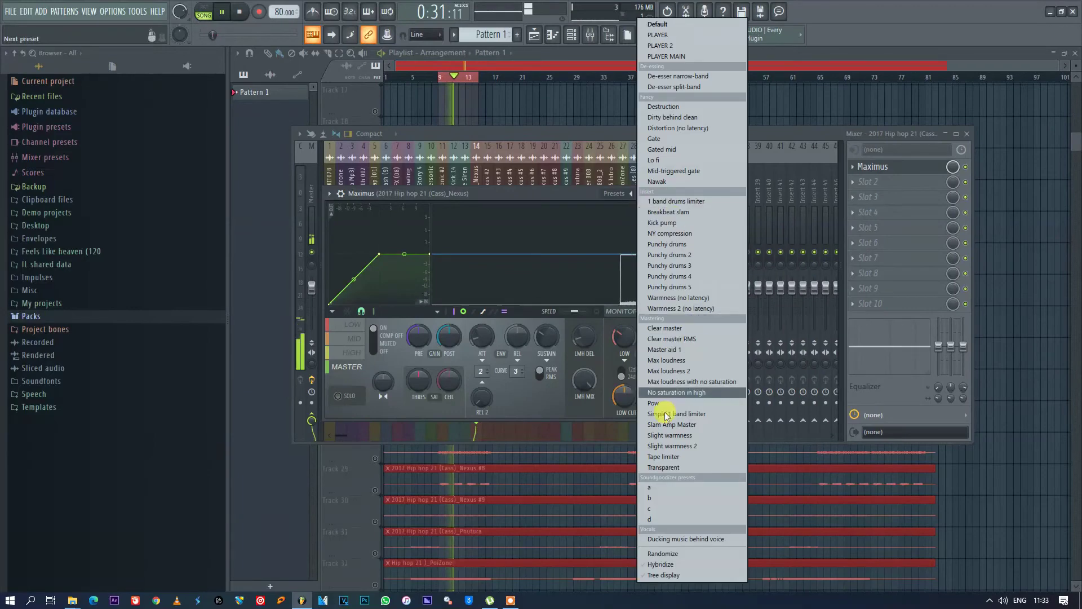
left_click(658, 487)
left_click_drag(431, 243, 445, 120)
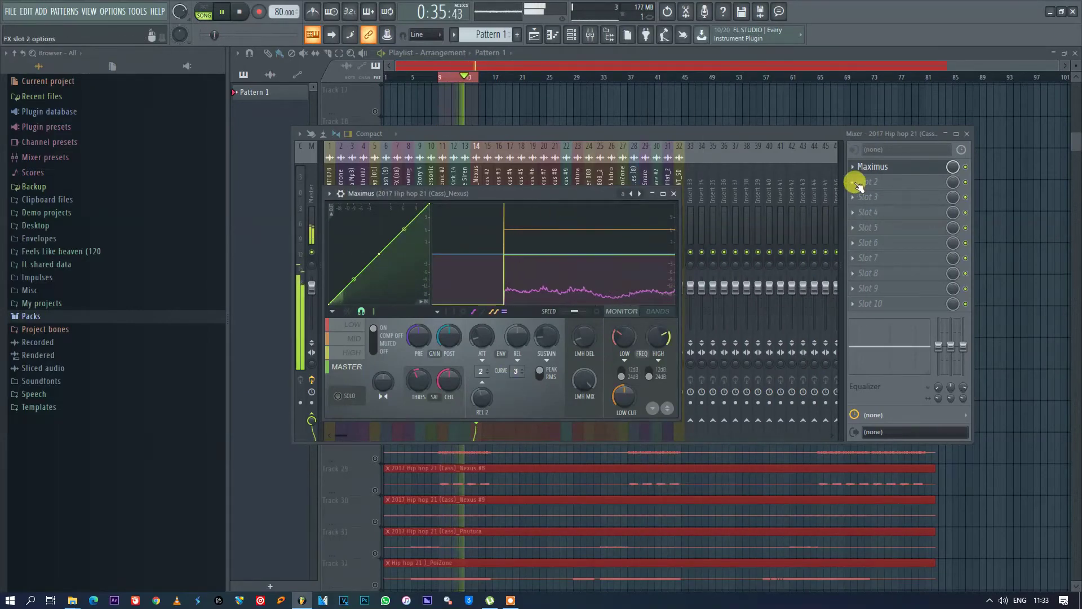
Add Fruity Parametric EQ 2 in slot 2 of the Nexus insert, boosting band 3 and, more gently, band 5
left_click(858, 186)
left_click(715, 537)
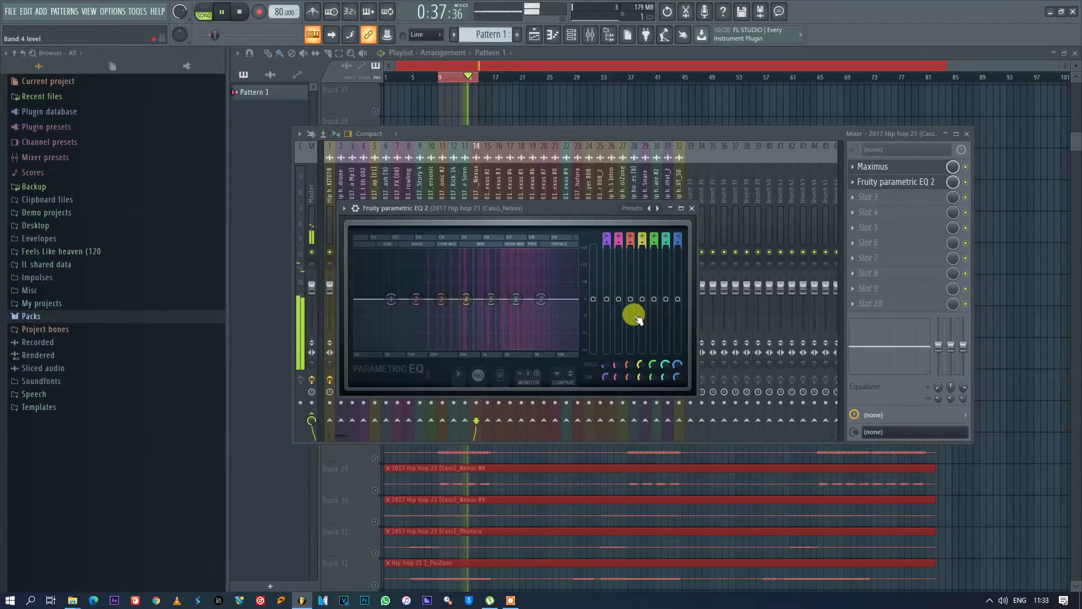
left_click_drag(630, 299, 654, 290)
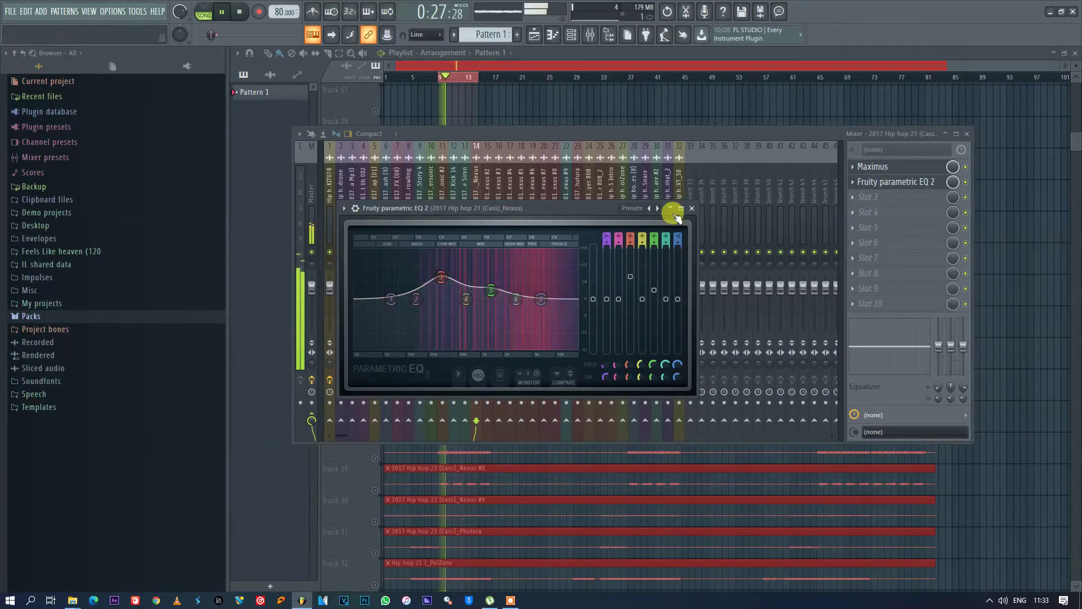
left_click(692, 208)
Return to the playlist, solo the Nexus #2 track and play the looped section
key("F9")
key("space")
right_click(376, 300)
key("space")
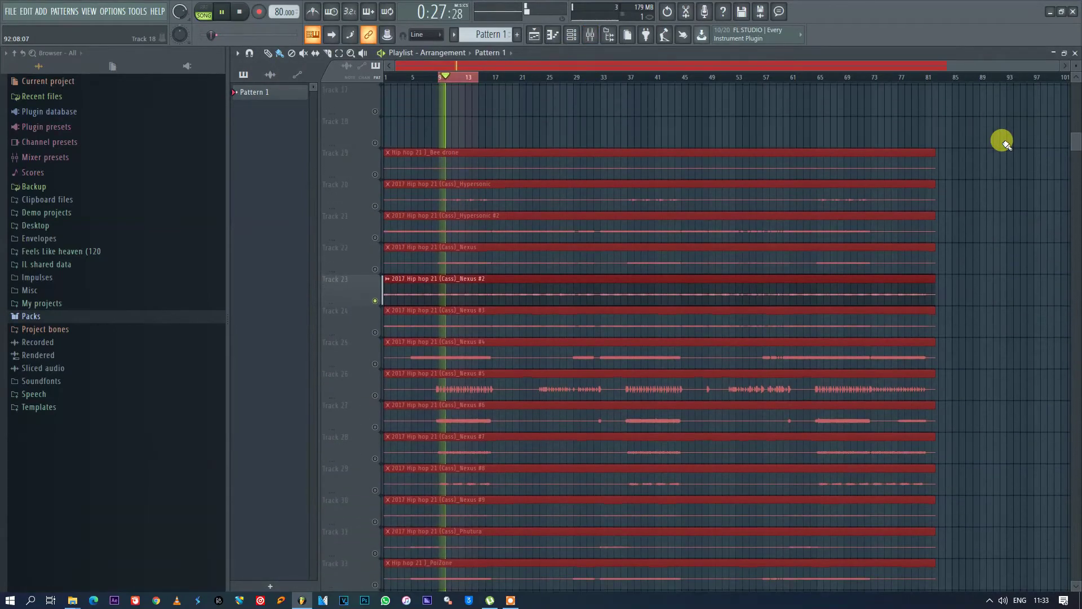
Load Fruity Limiter in slot 1 of the Nexus #2 mixer insert
left_click(590, 34)
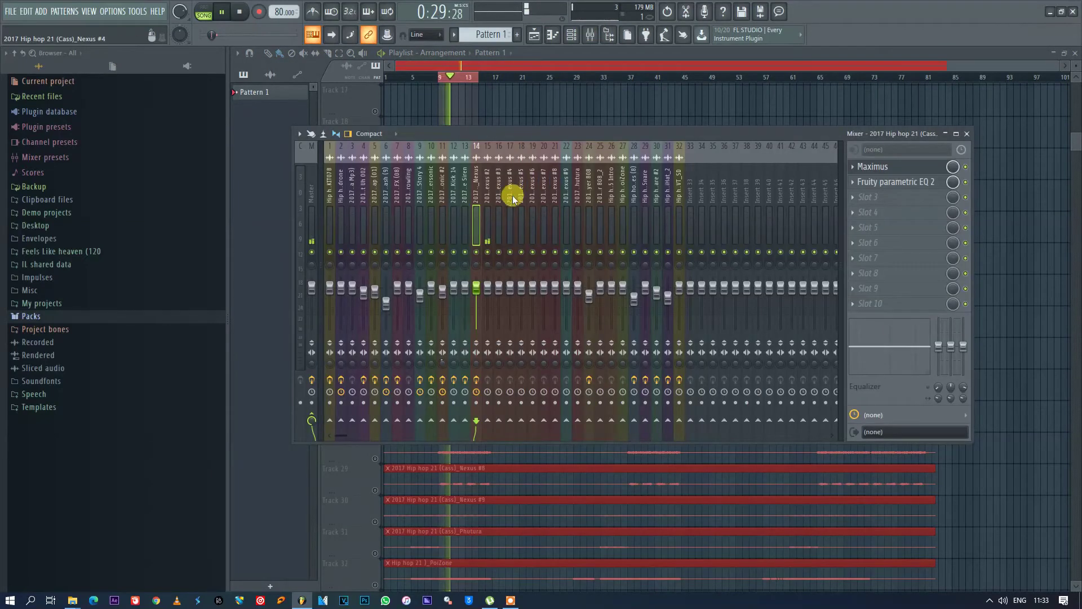
left_click(486, 184)
left_click(861, 169)
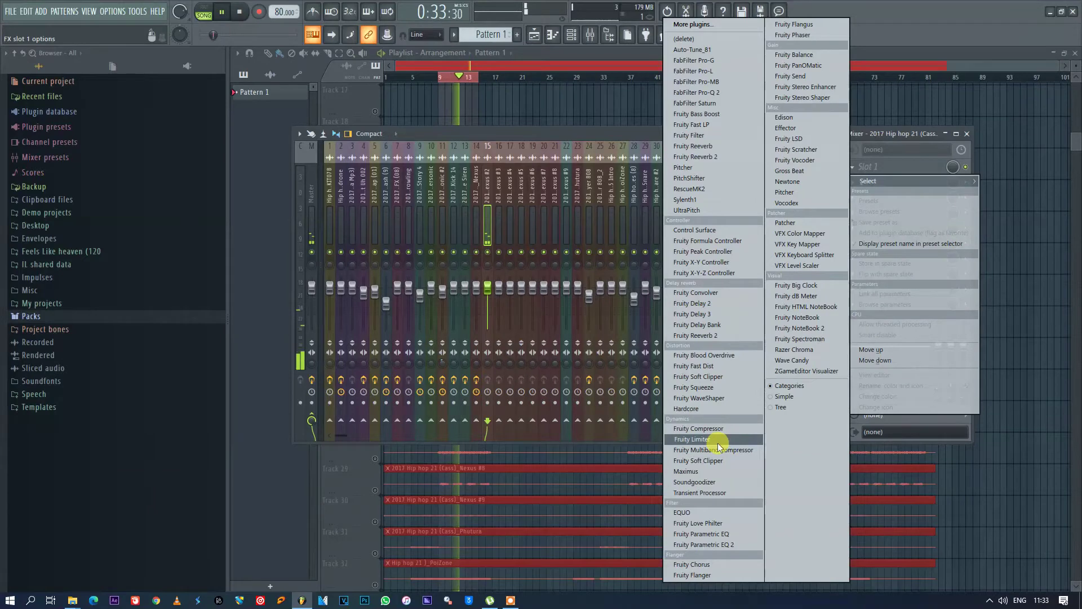
left_click(692, 439)
Apply the PLAYER preset to the Nexus #2 limiter and raise its gain
left_click(670, 171)
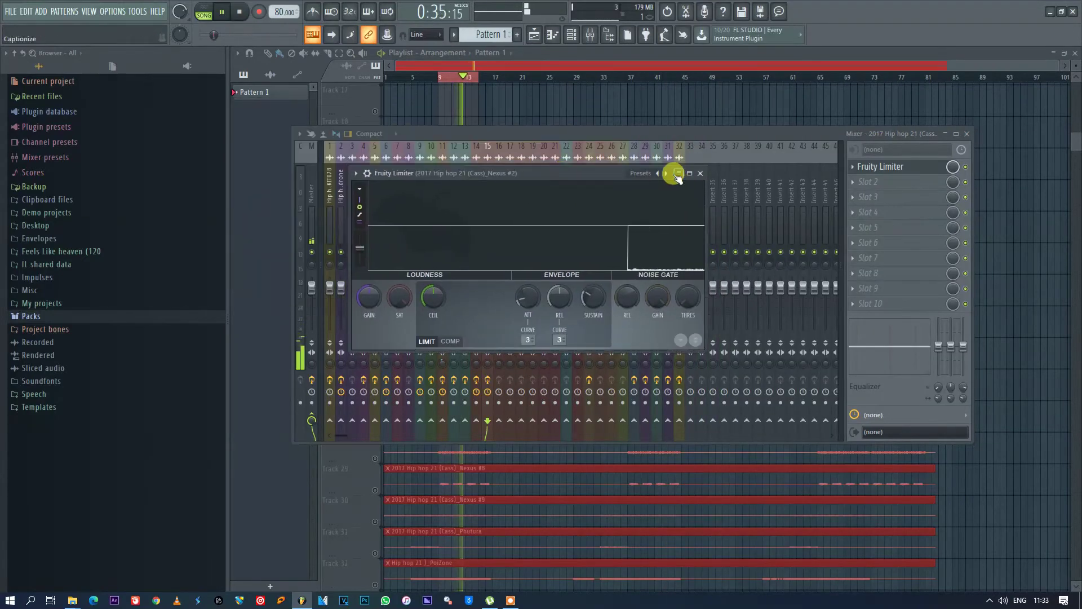
left_click(692, 308)
scroll(372, 299, "up", 5)
scroll(371, 299, "up", 3)
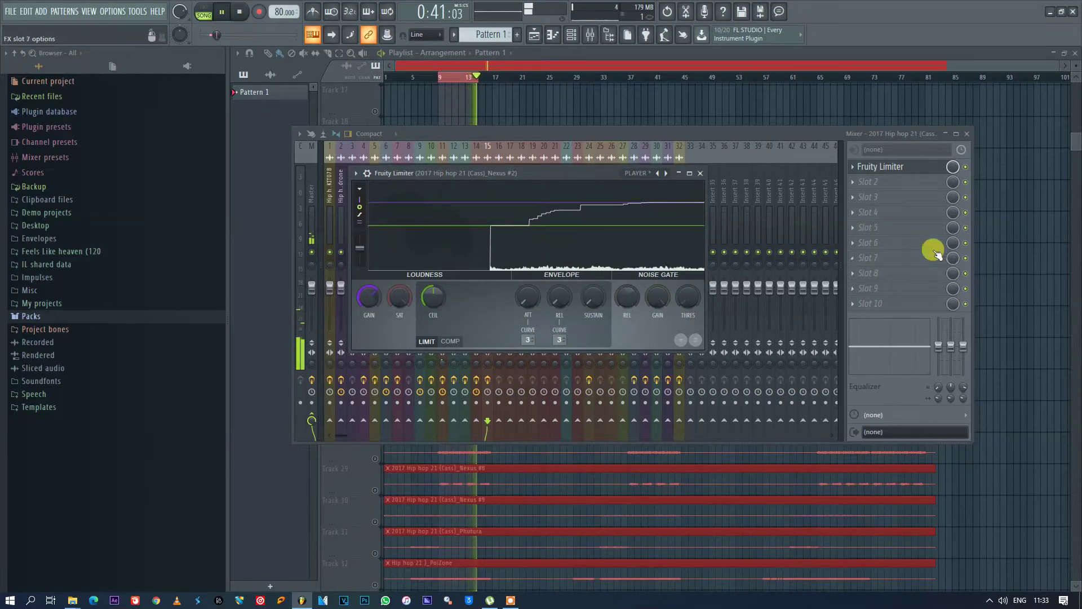
Equalize Nexus #2 with Fruity Parametric EQ 2 in slot 2: boost bands 3 and 5, cut band 4 to -18 dB at 438 Hz, main level 3.7 dB
left_click(883, 182)
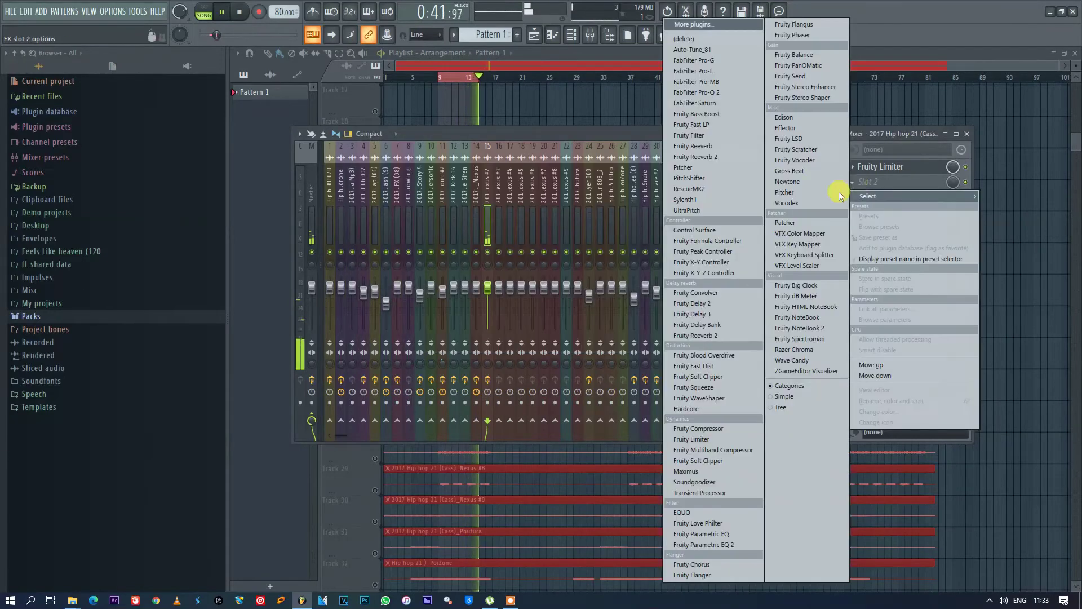
left_click(733, 544)
left_click_drag(542, 211, 554, 255)
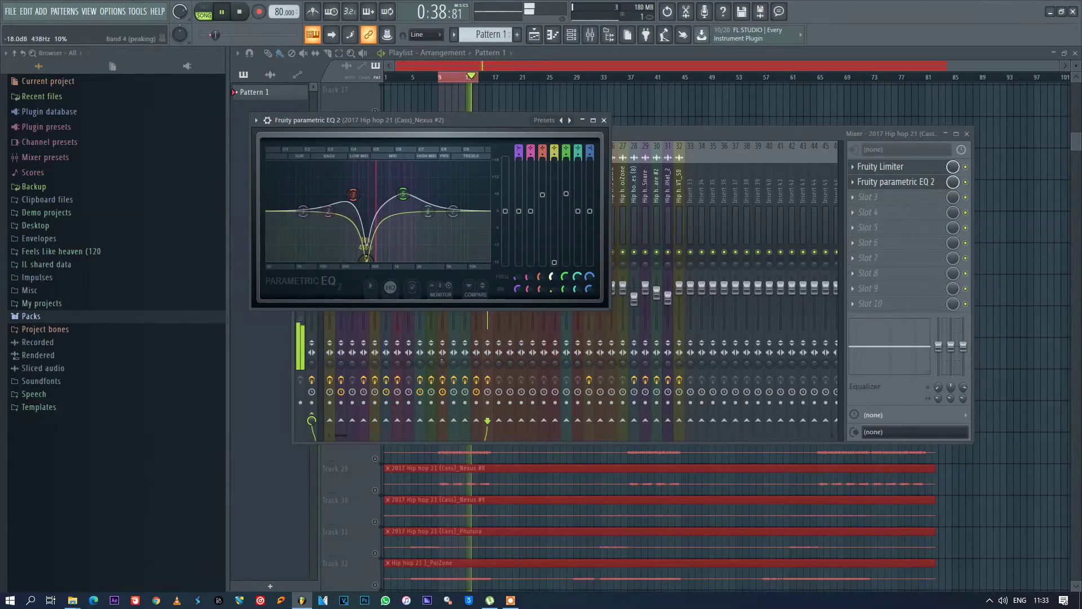
left_click_drag(509, 214, 506, 200)
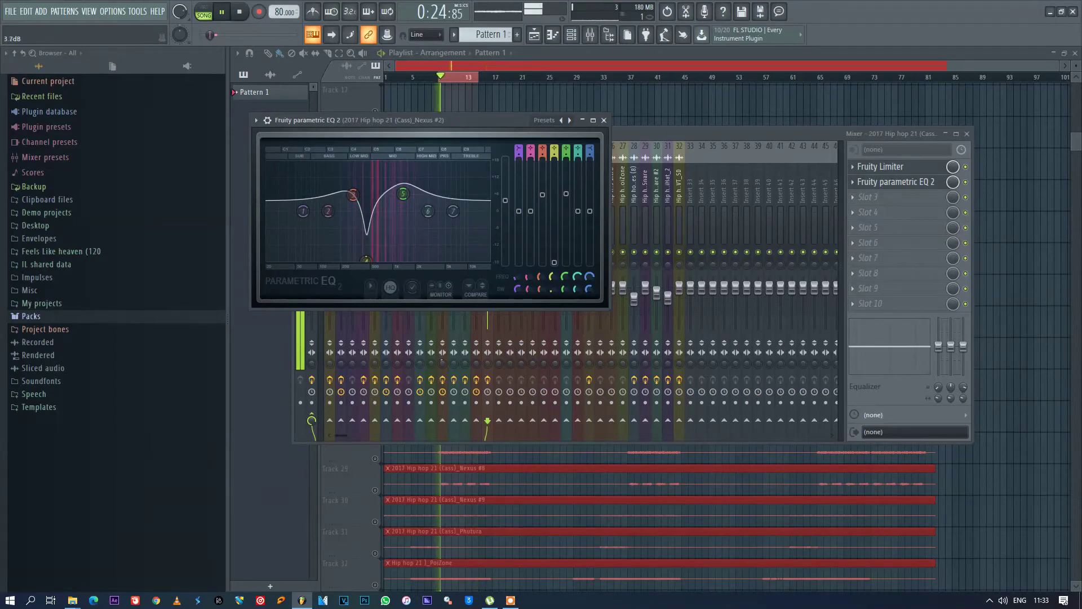
Solo the Nexus #3 playlist track, clear the loop selection and play from the song's start with the mixer open
left_click(520, 66)
left_click(375, 329)
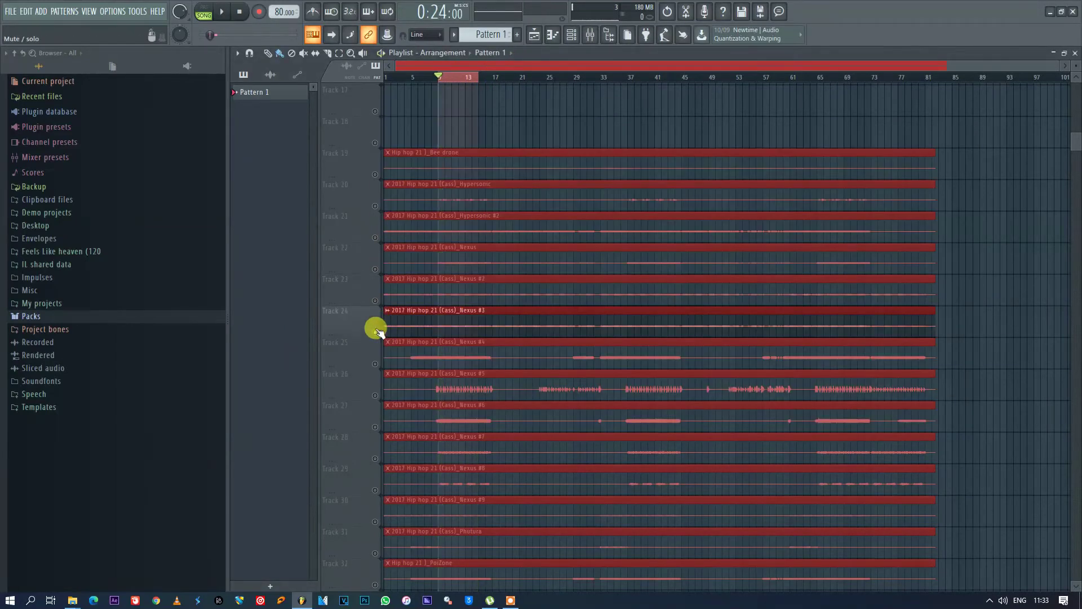
left_click(430, 78)
left_click(240, 11)
key("space")
left_click(591, 34)
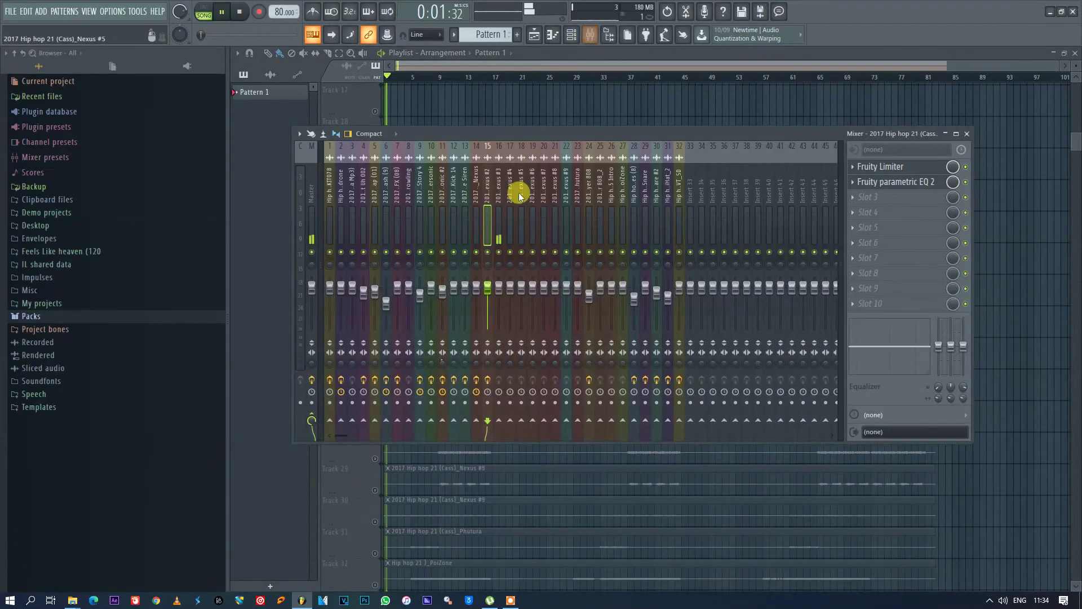
Select the Nexus #3 mixer insert and restart playback from the song's start with the mixer open
left_click(499, 186)
left_click(845, 168)
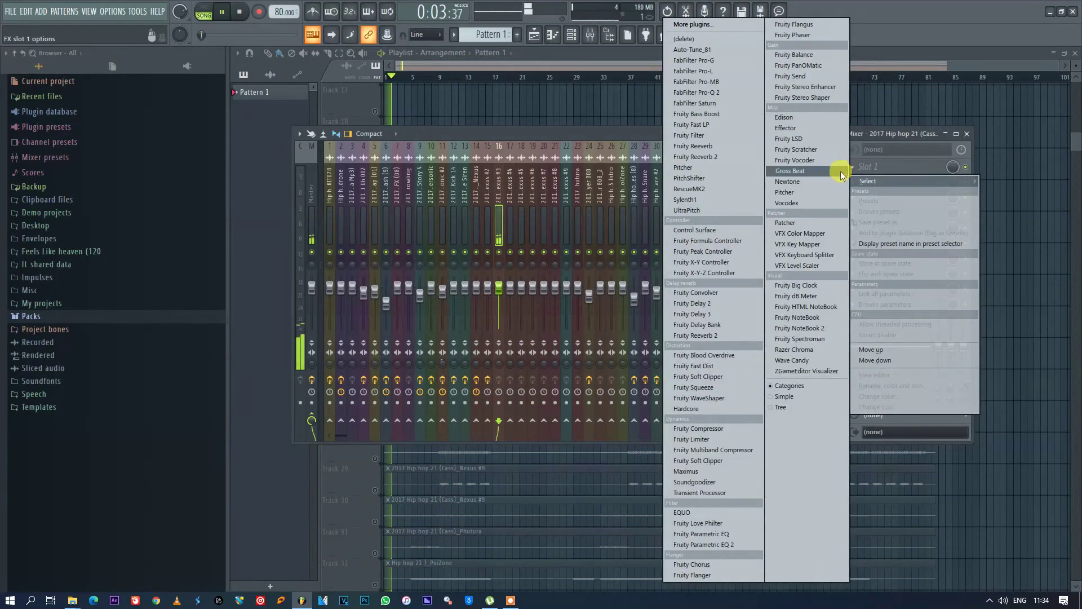
left_click(567, 142)
left_click(240, 11)
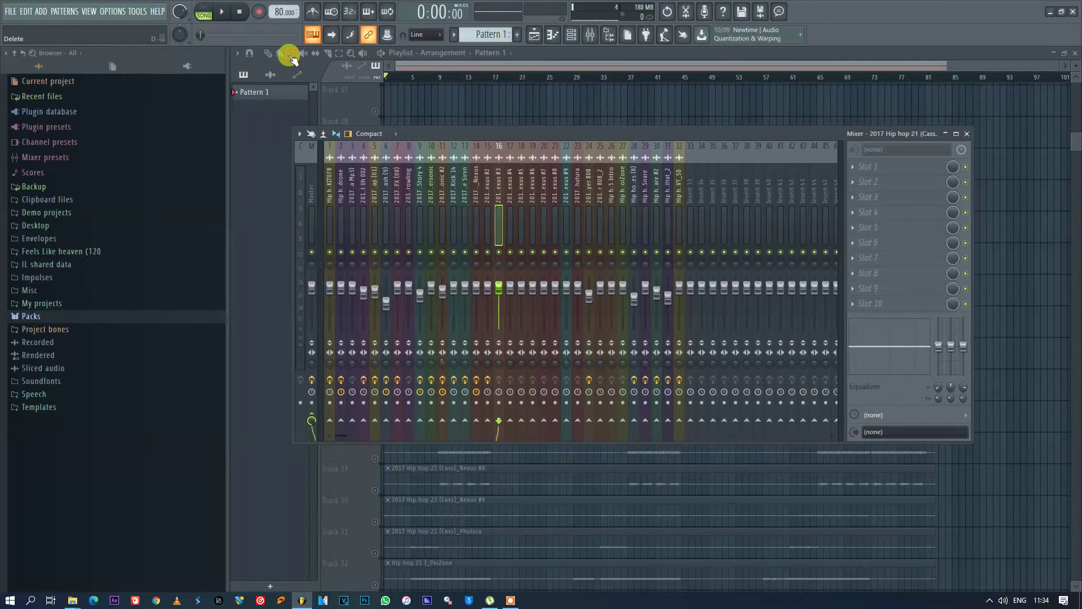
left_click(587, 65)
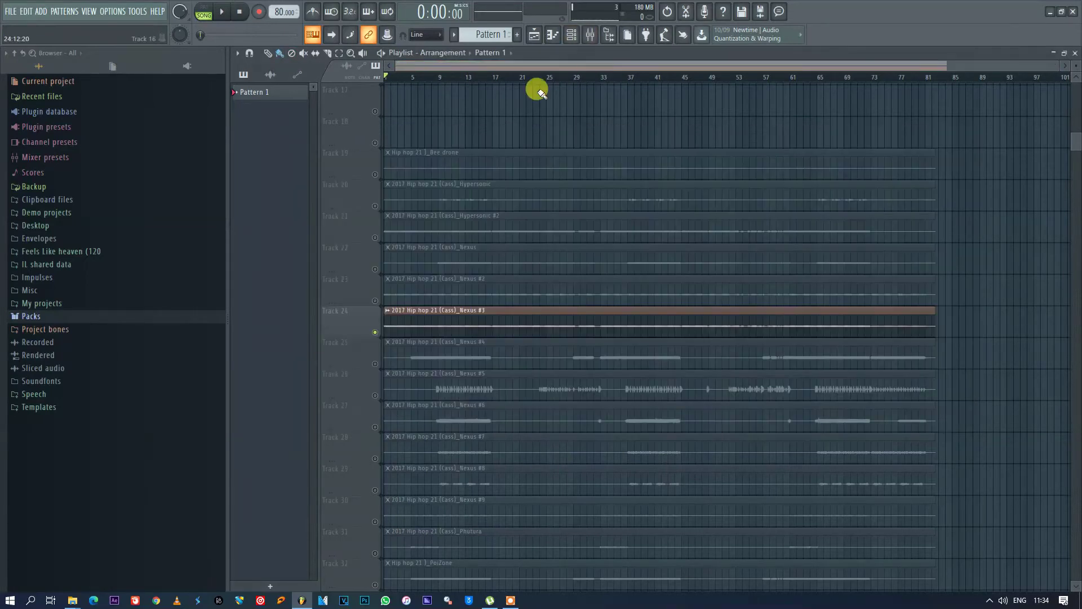
key("space")
left_click(590, 35)
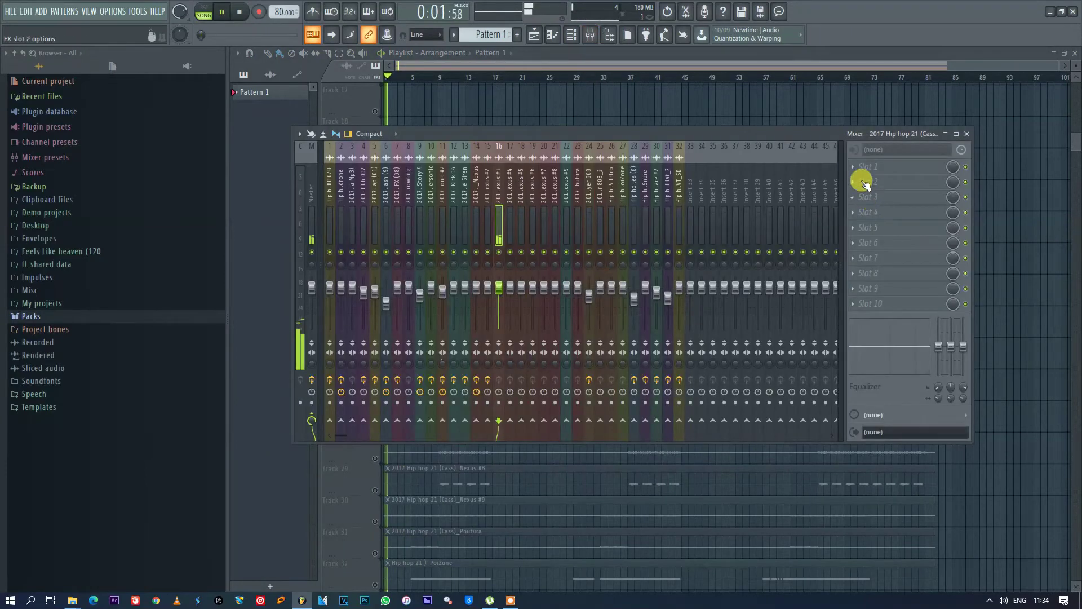
Equalize Nexus #3 with Fruity Parametric EQ 2 in slot 1: boost bands 3 and 5, main level 4.9 dB, band 7 to 11.5 dB
left_click(867, 168)
left_click(700, 543)
left_click_drag(557, 227, 520, 211)
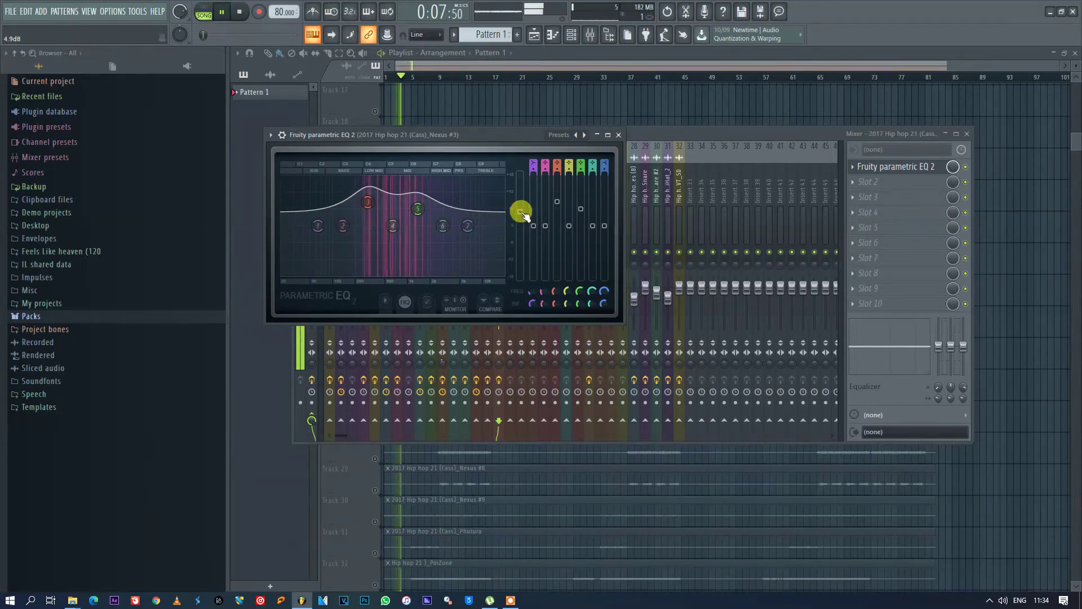
left_click_drag(604, 226, 605, 188)
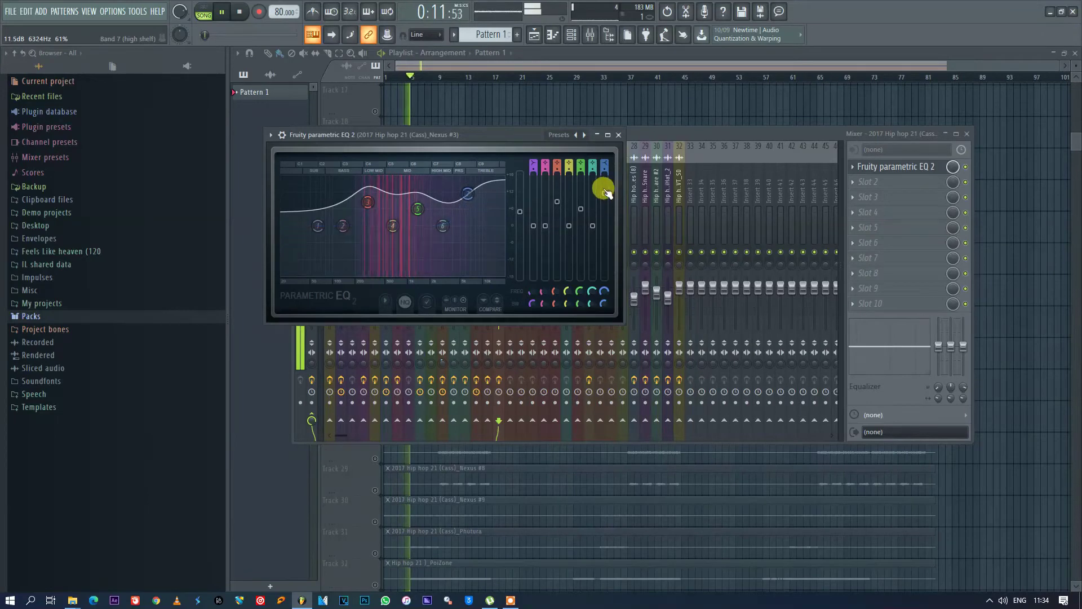
left_click(619, 135)
Solo the Nexus #4 playlist track and play it from bar 5
key("F9")
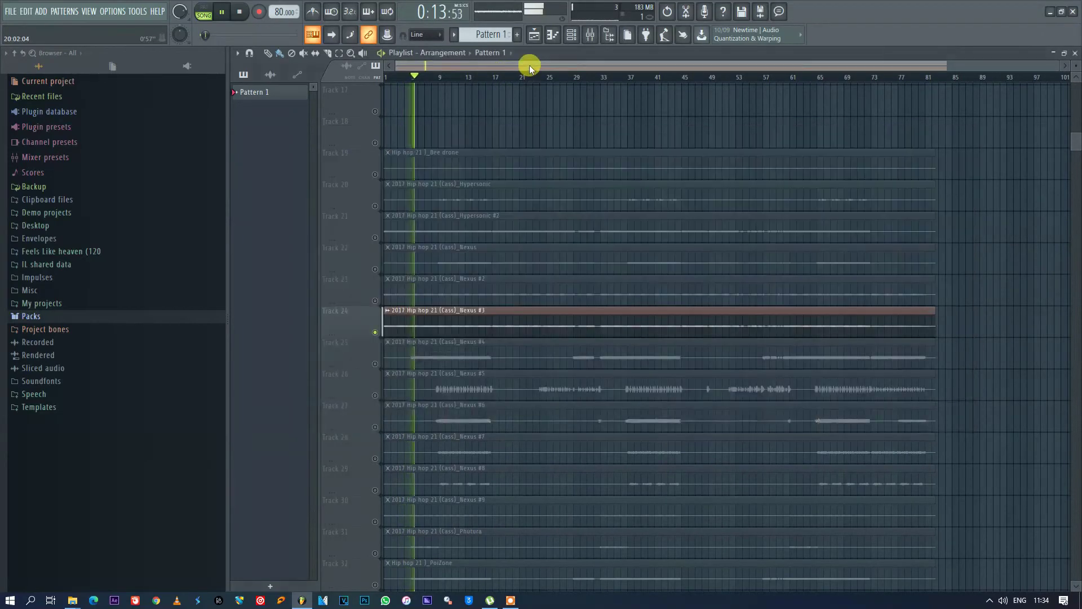
key("space")
right_click(379, 364)
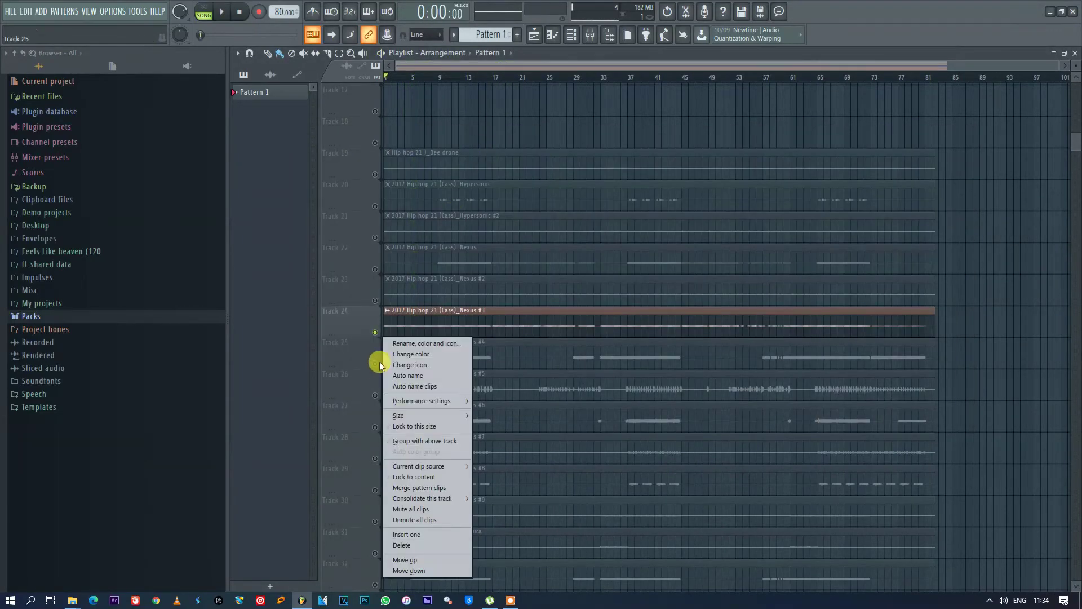
left_click(442, 64)
left_click(376, 367)
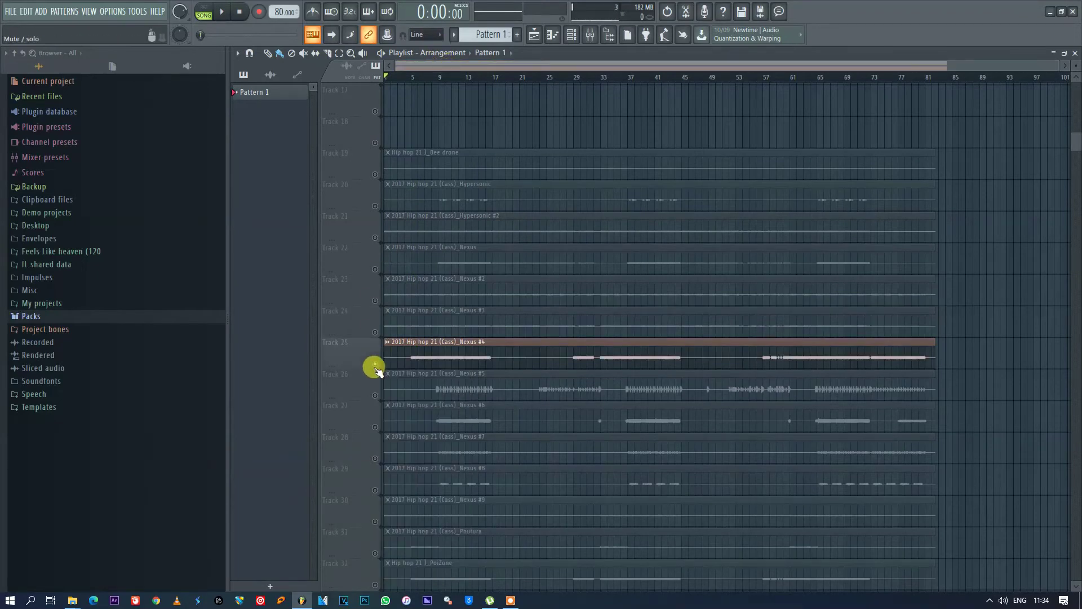
left_click(417, 77)
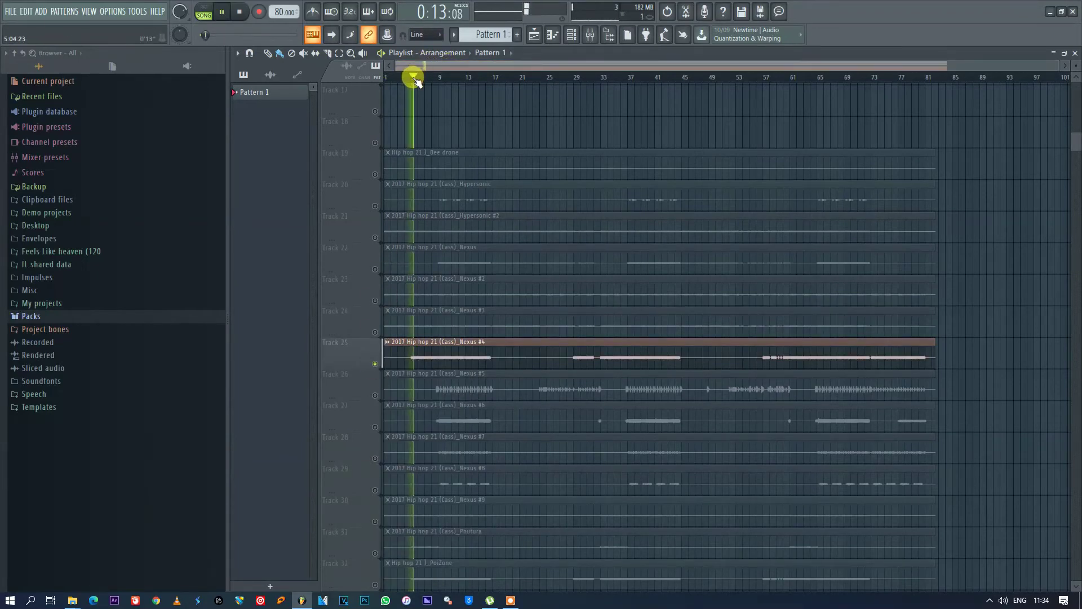
Load Soundgoodizer in slot 1 of the Nexus #4 mixer insert
left_click(592, 39)
left_click(512, 195)
left_click(858, 168)
left_click(706, 482)
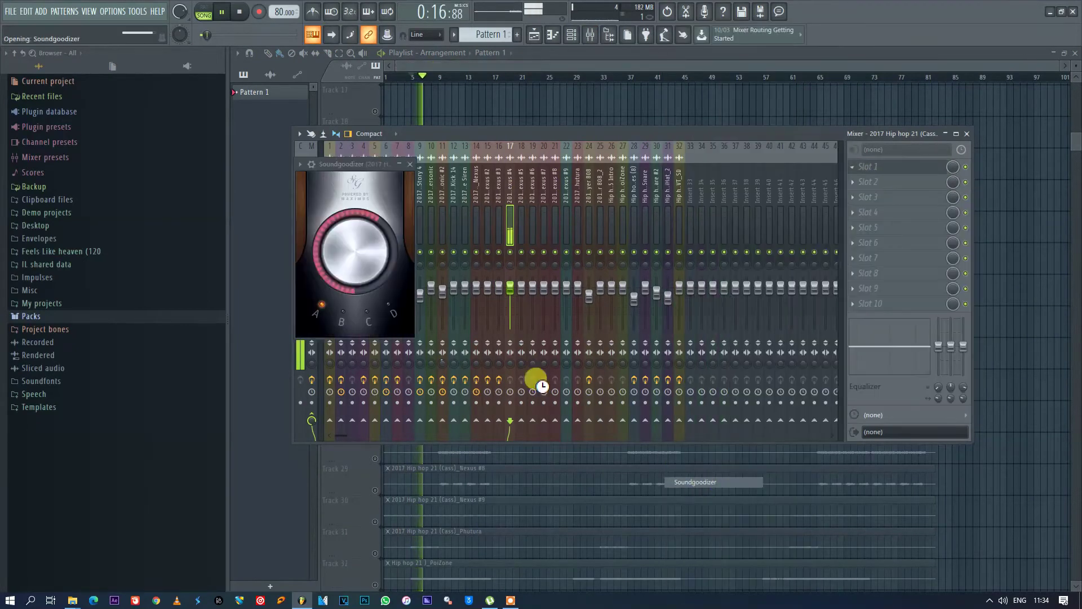
left_click(410, 164)
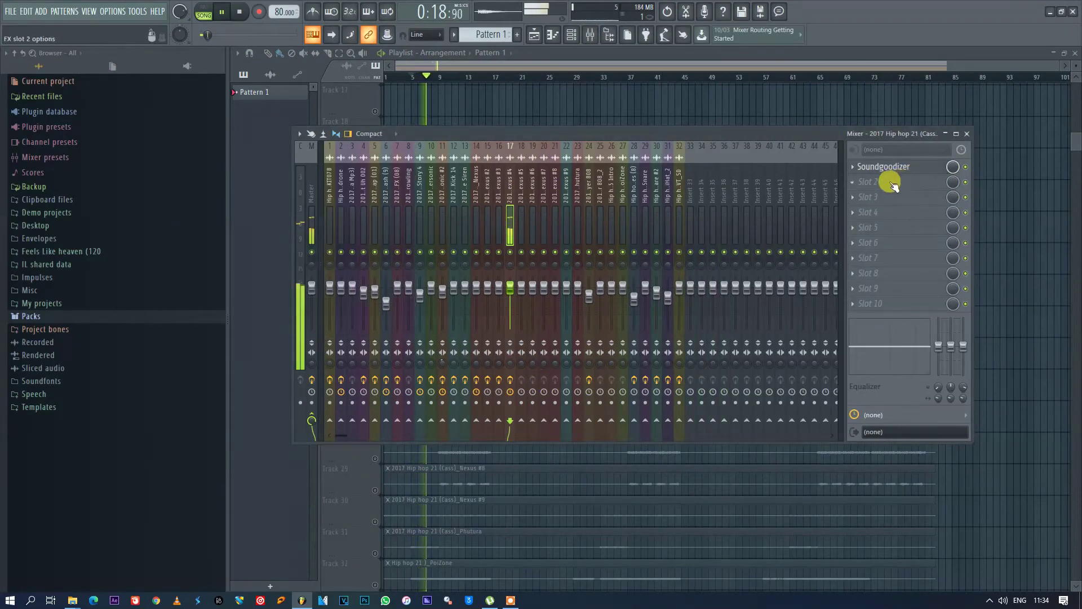
Equalize Nexus #4 with Fruity Parametric EQ 2 in slot 2, boosting band 3 to 7.0 dB and raising band 5
left_click(888, 182)
left_click(733, 542)
left_click_drag(601, 269, 624, 259)
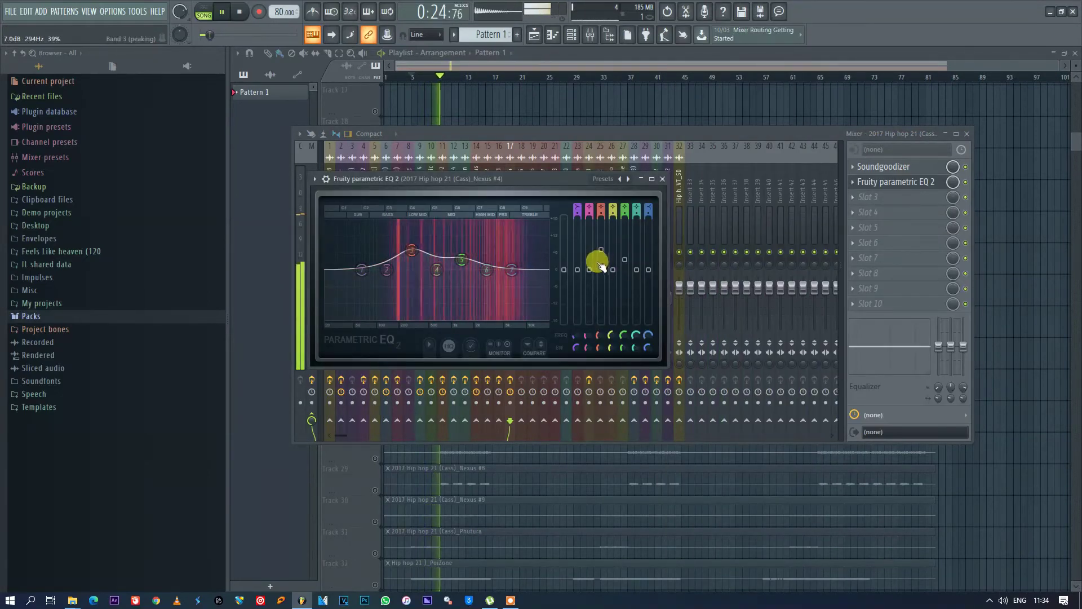
left_click(668, 183)
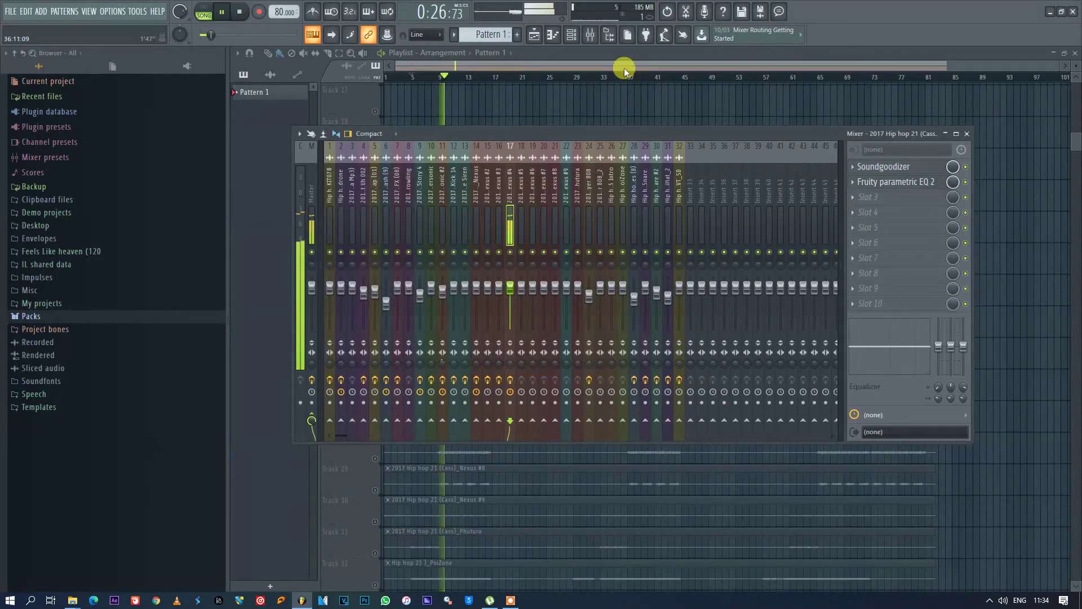
Solo the Nexus #5 playlist track and play it from bar 9
key("F9")
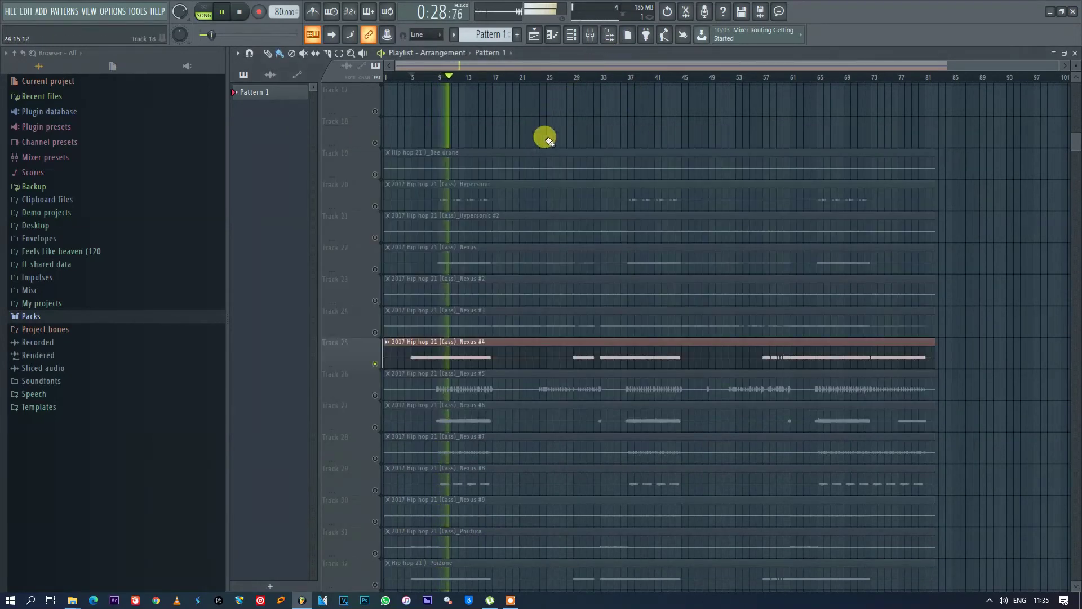
key("space")
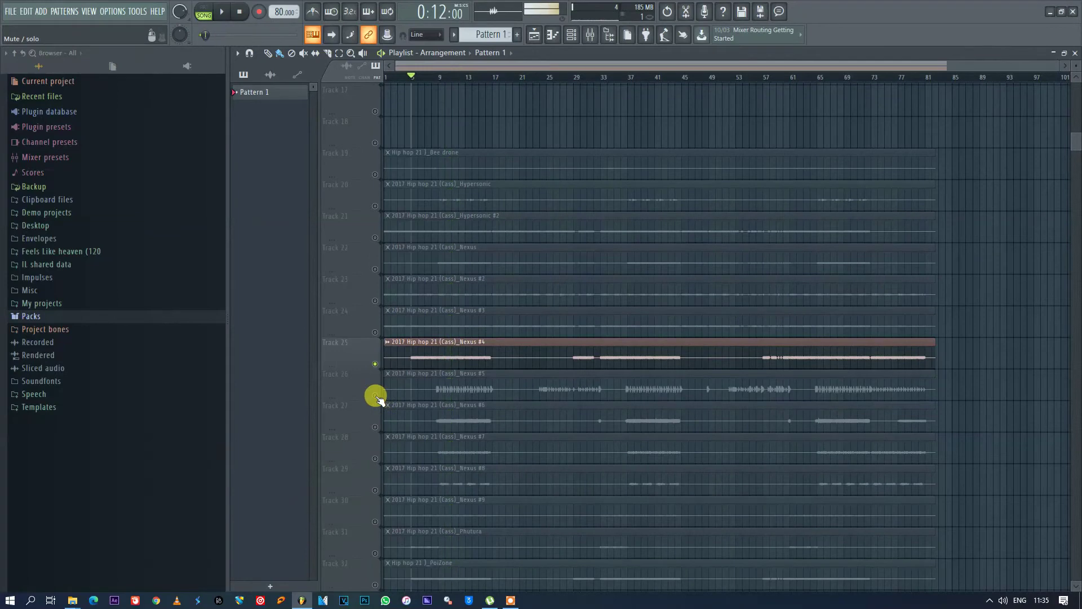
key("space")
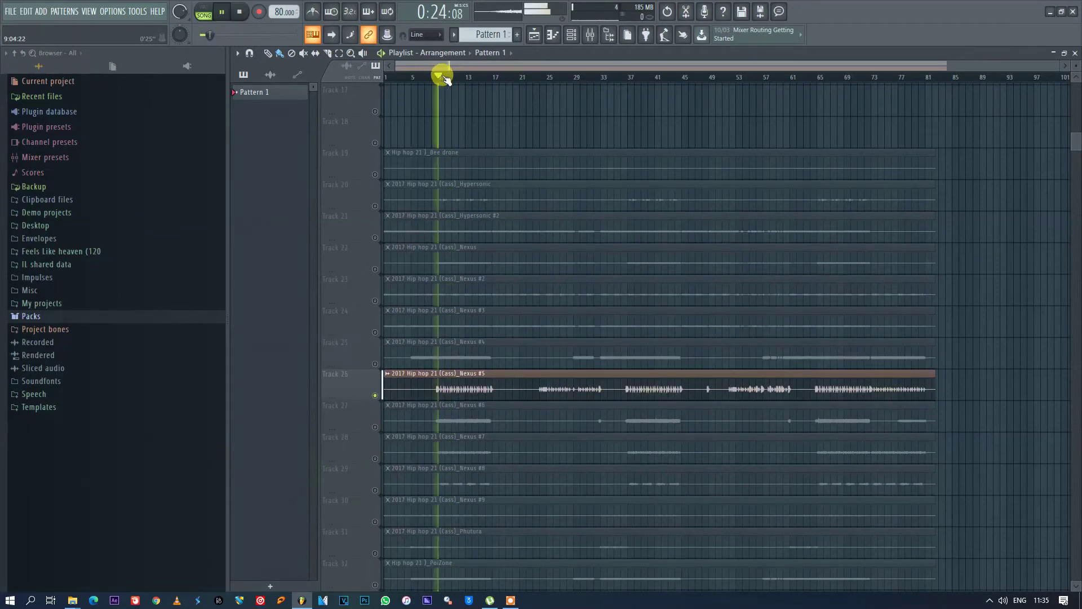
Load Fruity Blood Overdrive in slot 1 of the Nexus #5 mixer insert, with Color at 1.0 and PreAmp at about 0.31
left_click(588, 36)
left_click(522, 201)
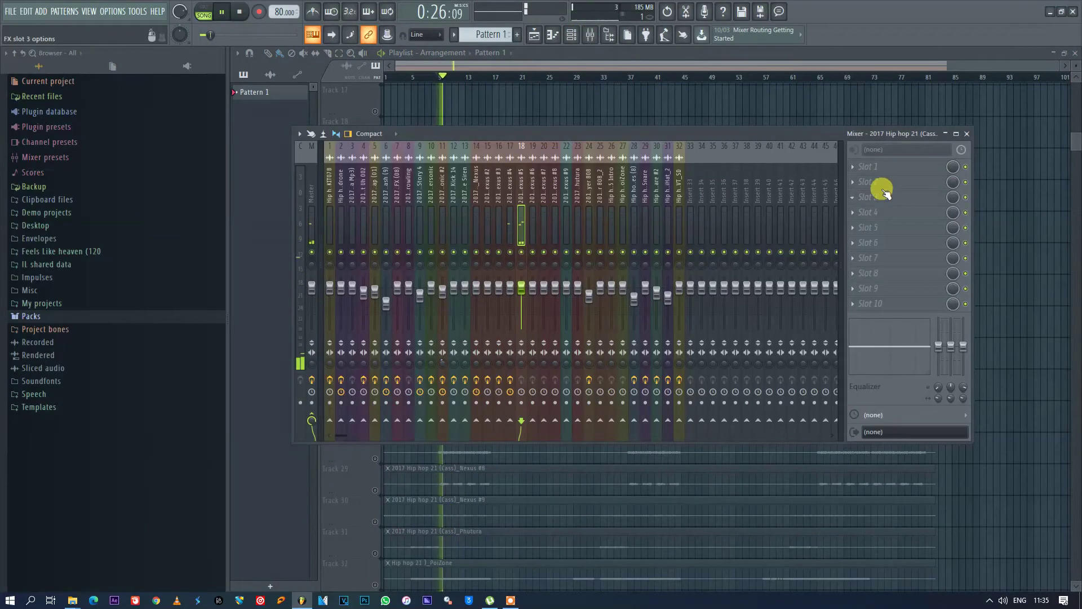
left_click(849, 165)
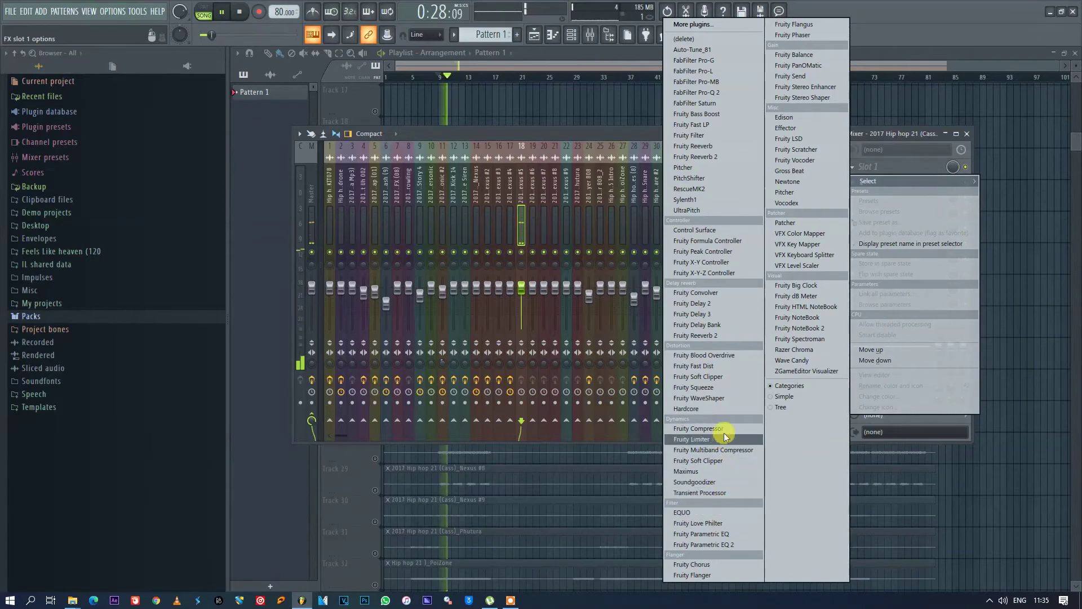
left_click(728, 355)
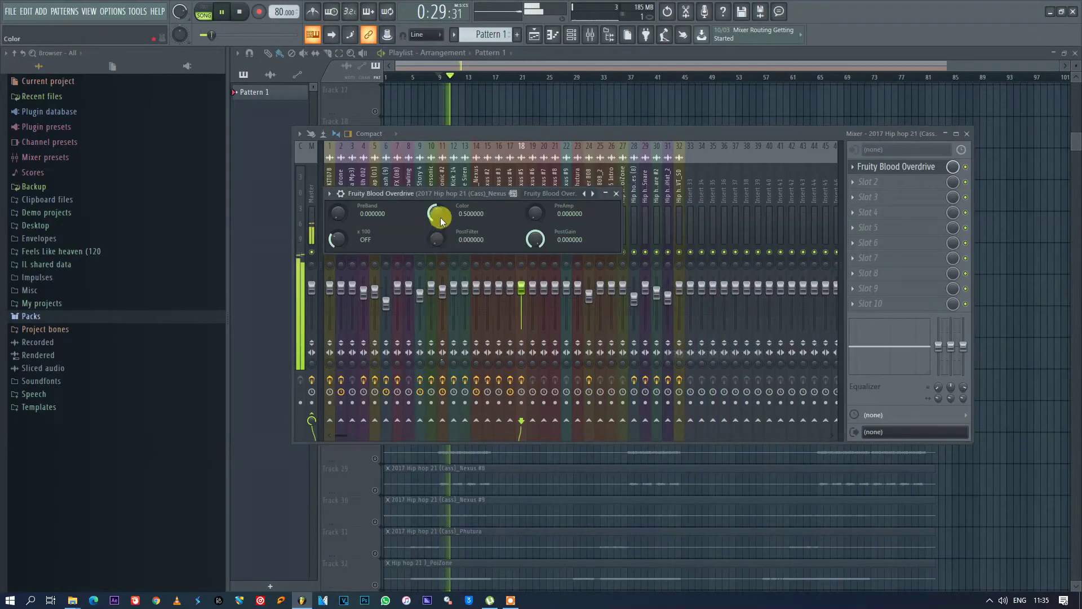
left_click_drag(451, 194, 474, 231)
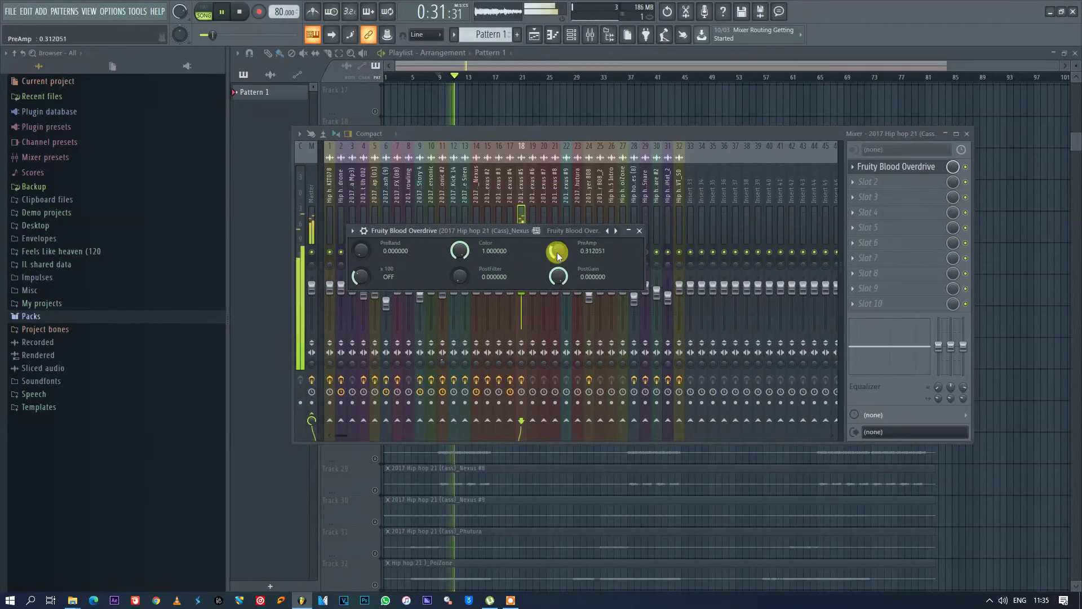
Equalize Nexus #5 with Fruity Parametric EQ 2 in slot 2, cutting band 2 and boosting bands 3 and 5
left_click(858, 183)
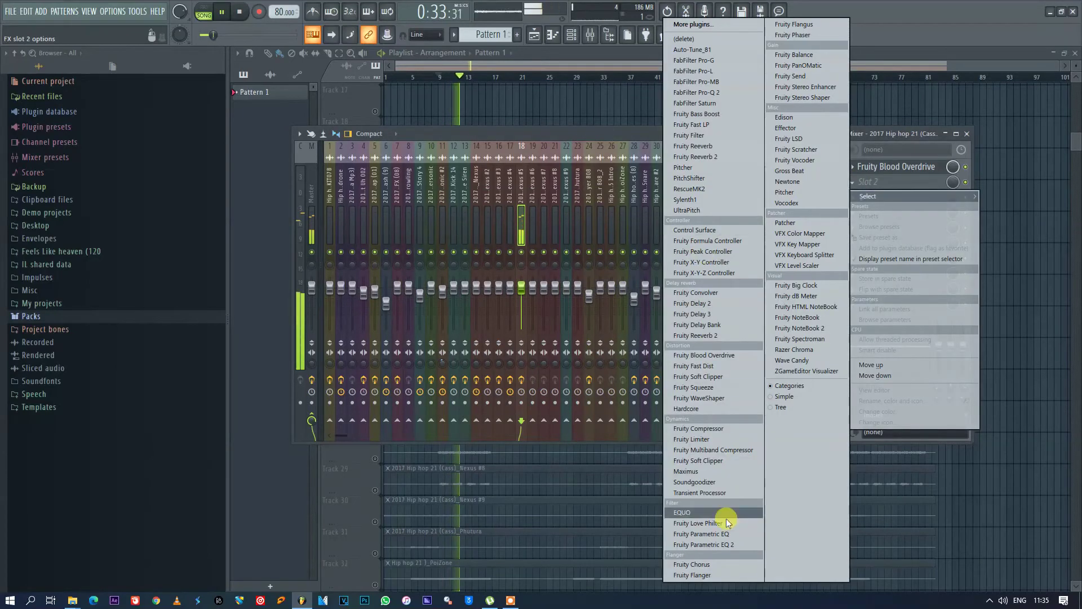
left_click(723, 547)
mouse_move(637, 300)
left_mouse_down()
mouse_move(631, 279)
mouse_move(654, 289)
mouse_move(630, 281)
mouse_move(618, 305)
left_mouse_up()
left_click_drag(617, 377, 617, 368)
mouse_move(619, 305)
left_mouse_down()
mouse_move(620, 378)
mouse_move(618, 320)
left_mouse_up()
mouse_move(617, 377)
left_mouse_down()
mouse_move(617, 344)
mouse_move(617, 380)
left_mouse_up()
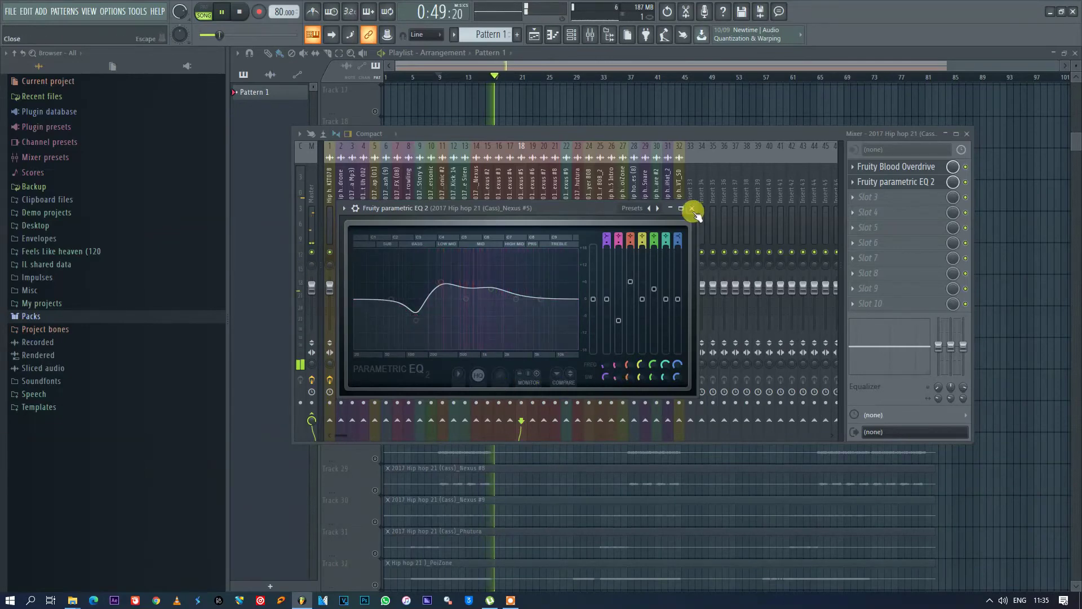
Replay Nexus #5 from bar 9 and lower its mixer fader slightly
left_click(624, 63)
key("space")
key("space")
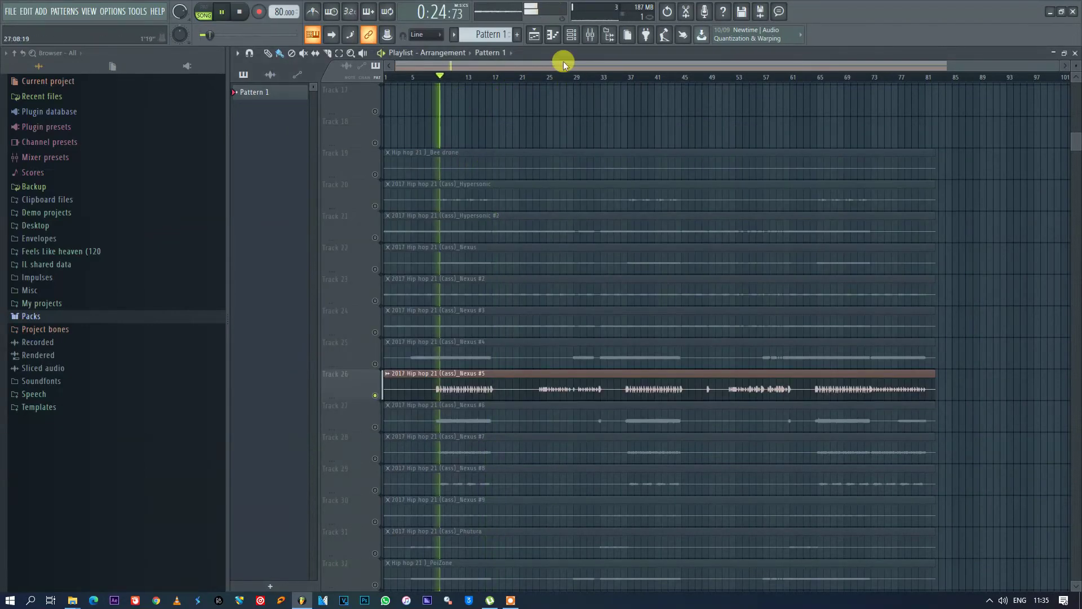
left_click(591, 34)
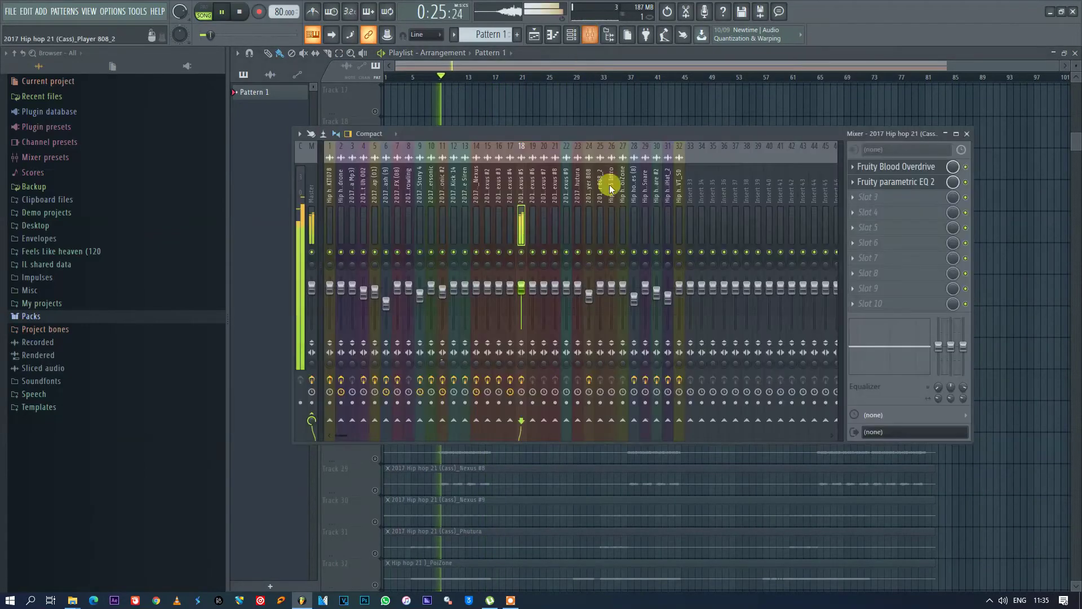
left_click(582, 64)
Solo the Nexus #6 playlist track and play it from bar 9
key("space")
right_click(375, 427)
key("space")
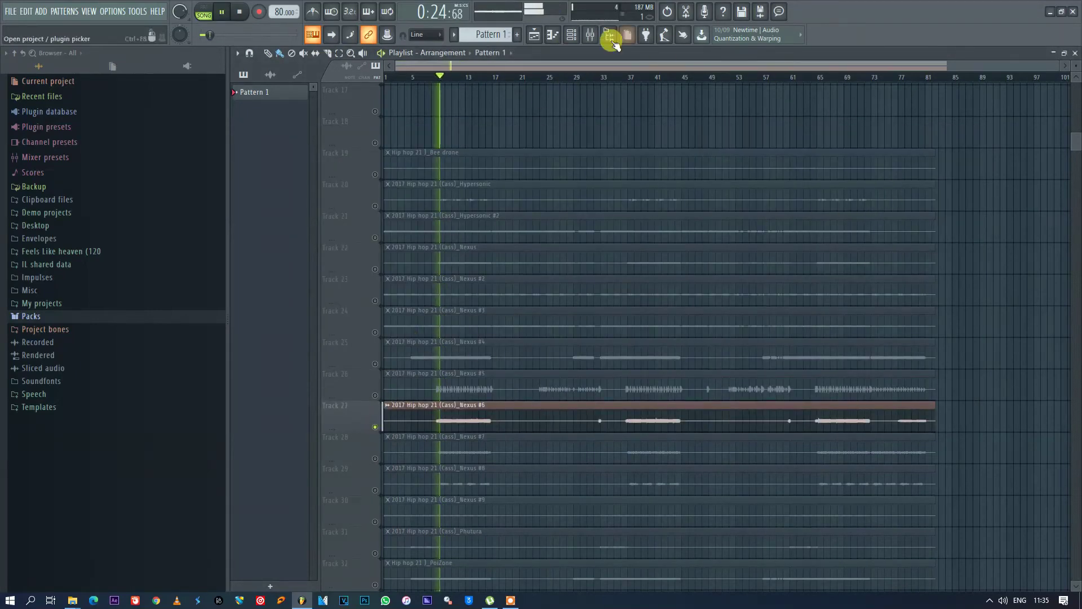
Equalize Nexus #6 with Fruity Parametric EQ 2 in slot 1: band 3 to 7.7 dB, band 5 raised, narrow band 4 cut of -18 dB at 2050 Hz
left_click(590, 34)
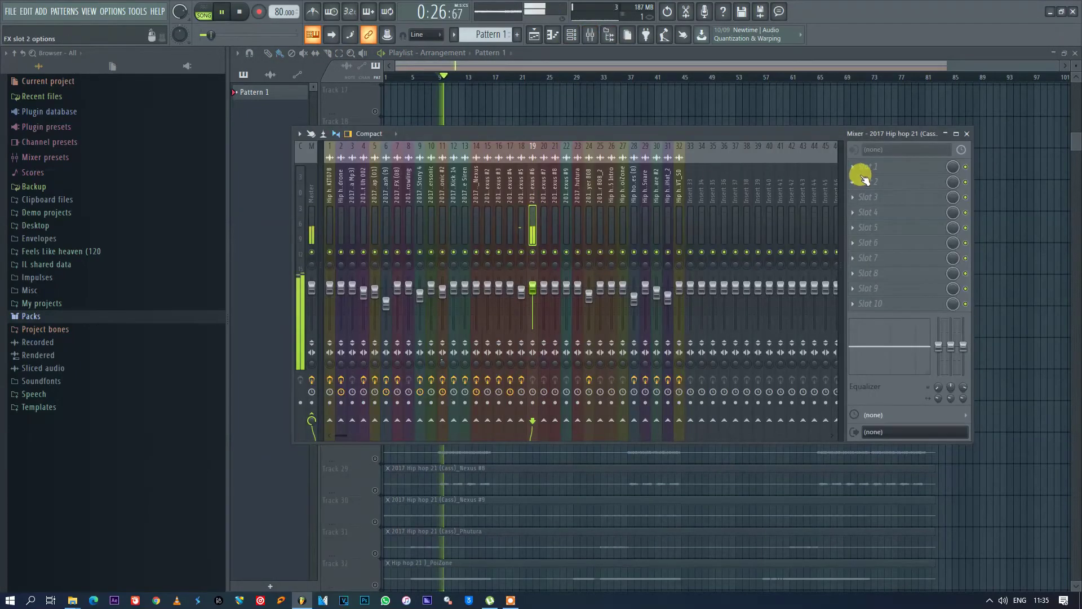
left_click(859, 168)
left_click(733, 544)
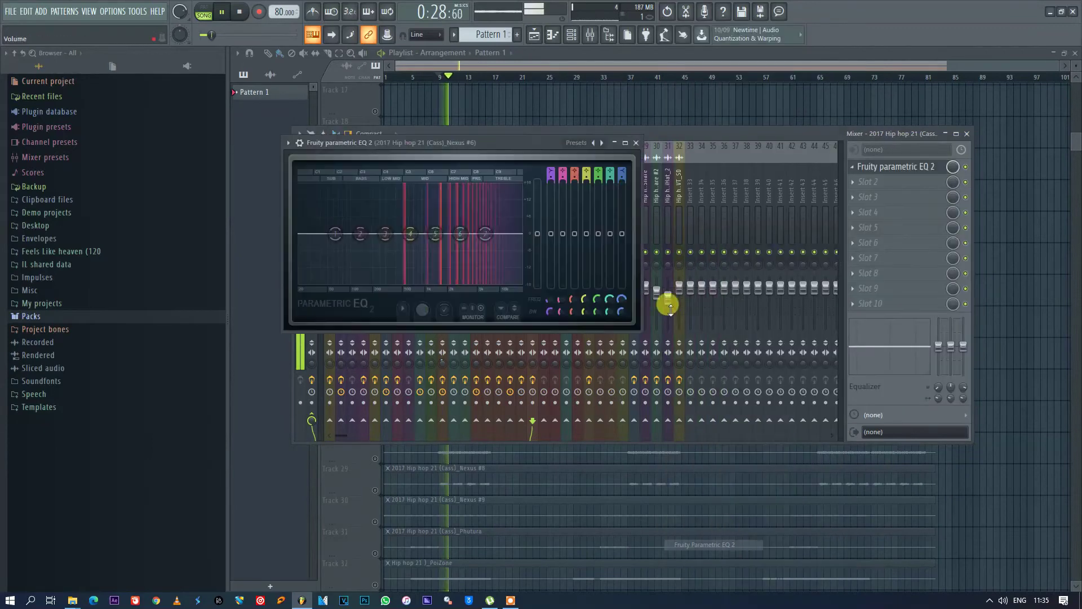
left_click_drag(599, 234, 586, 242)
left_click_drag(585, 313, 585, 341)
left_click_drag(590, 253, 584, 279)
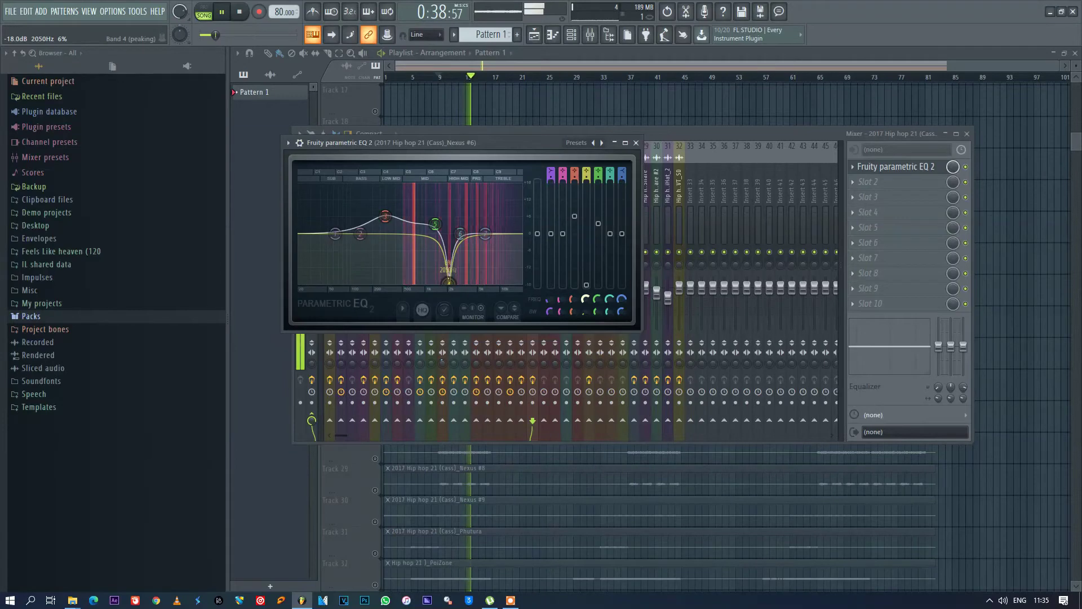
left_click_drag(599, 224, 575, 212)
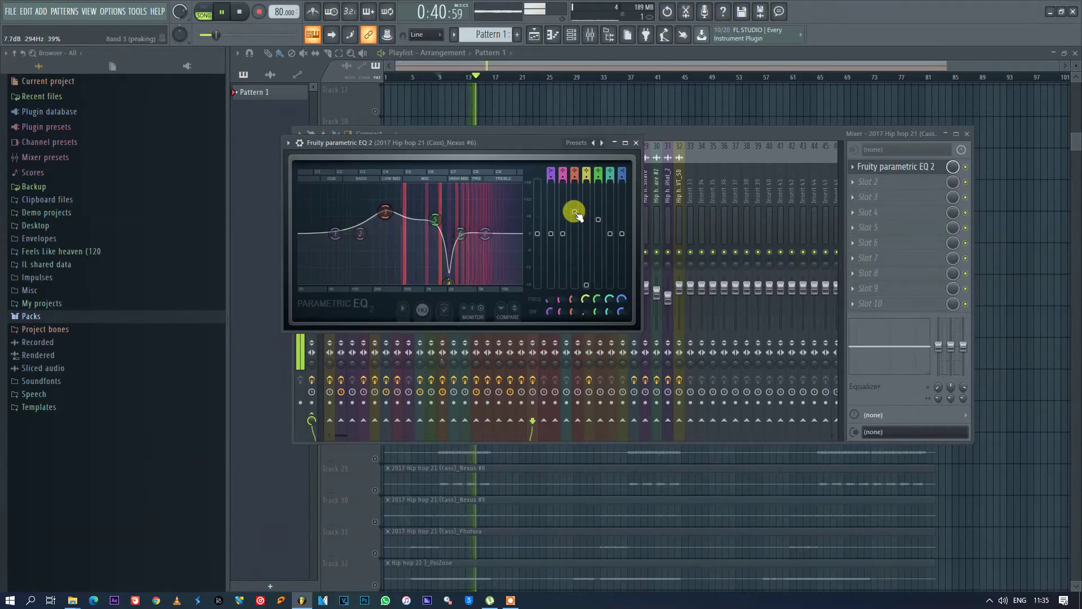
Add Fruity Reeverb 2 in slot 2 of the Nexus #6 insert with the wet level at 45%
left_click(864, 187)
left_click(723, 331)
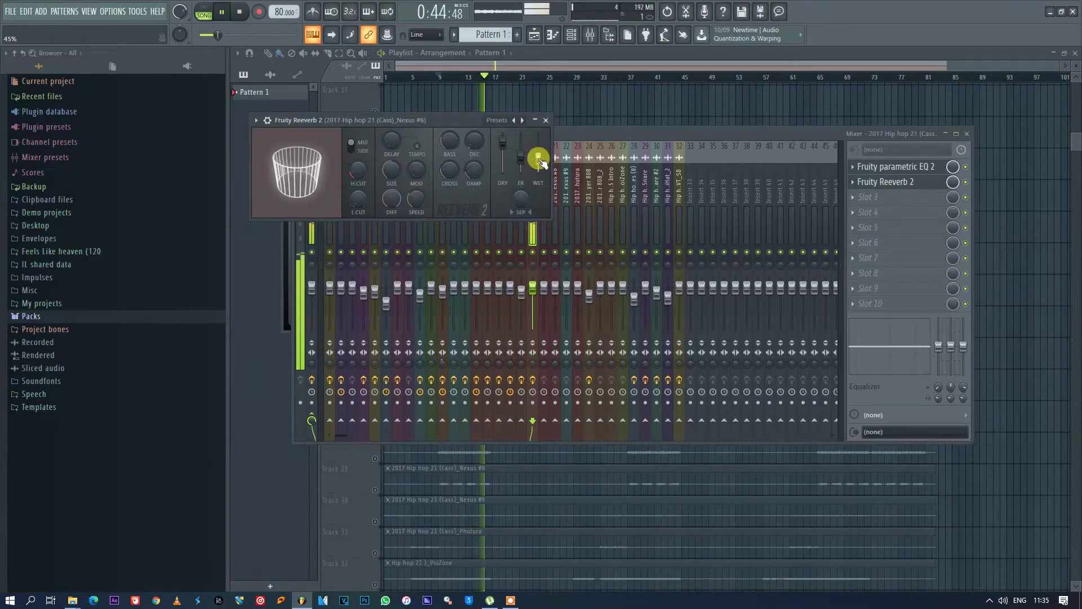
left_click(547, 122)
left_click(970, 134)
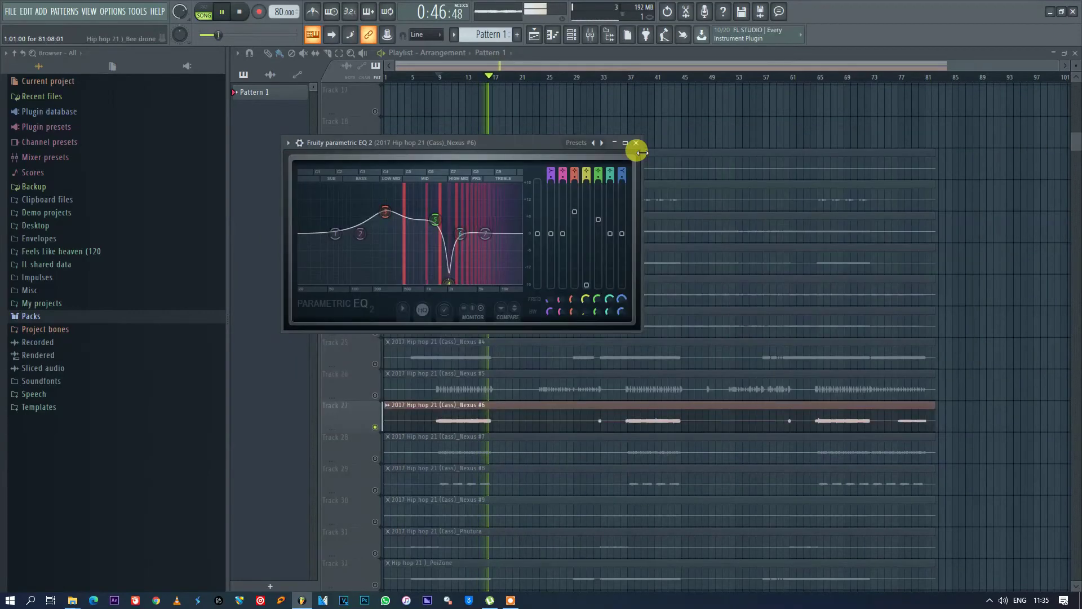
left_click(636, 143)
Solo the Nexus #7 playlist track and play it from bar 9
scroll(625, 135, "down", 2)
key("space")
left_click(377, 392)
key("space")
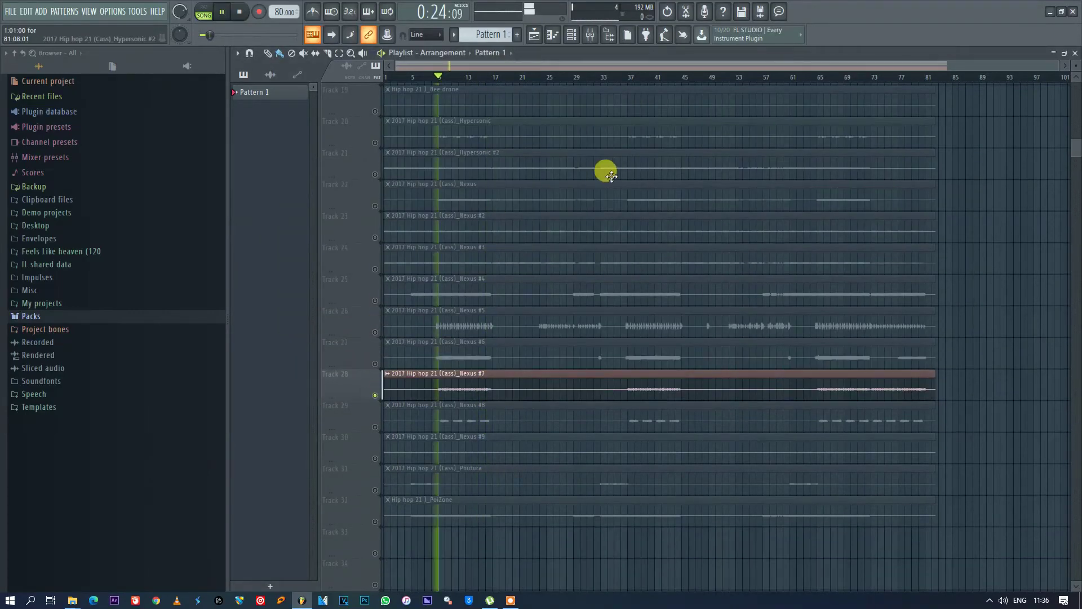
Load Fruity Parametric EQ 2 in slot 1 of the Nexus #7 insert, boosting band 3 and raising band 5 to about 2.6 dB
left_click(588, 41)
left_click(546, 184)
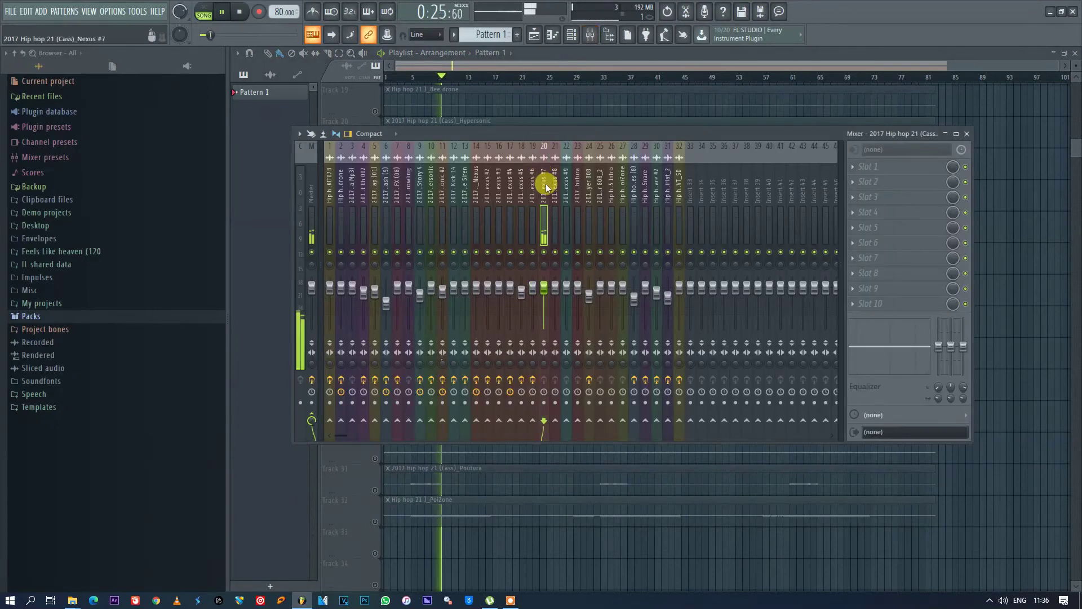
left_click(854, 166)
left_click(702, 545)
key("space")
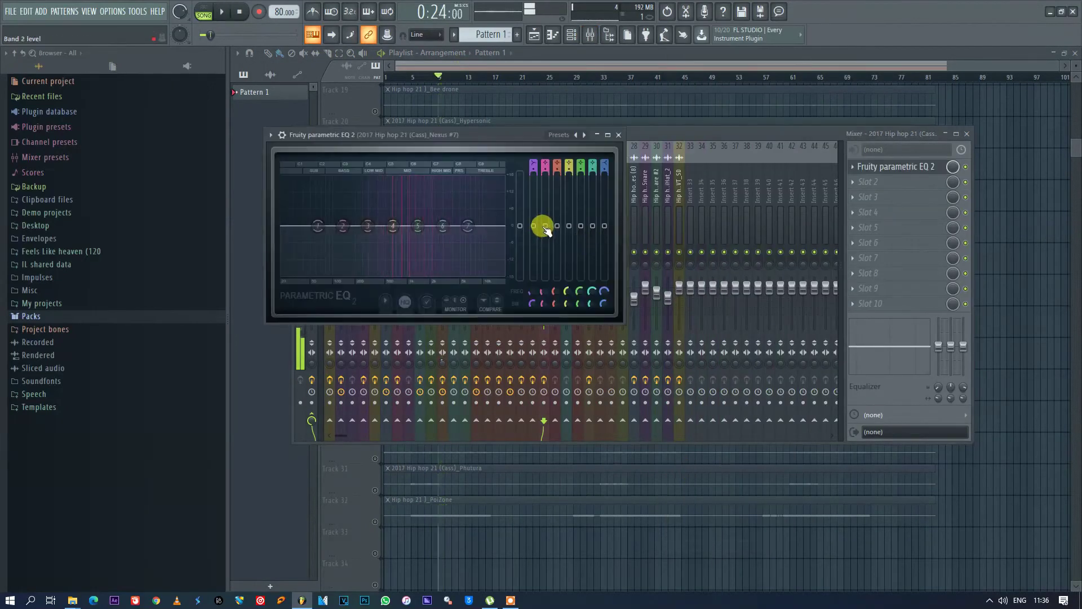
key("space")
left_click_drag(557, 226, 581, 219)
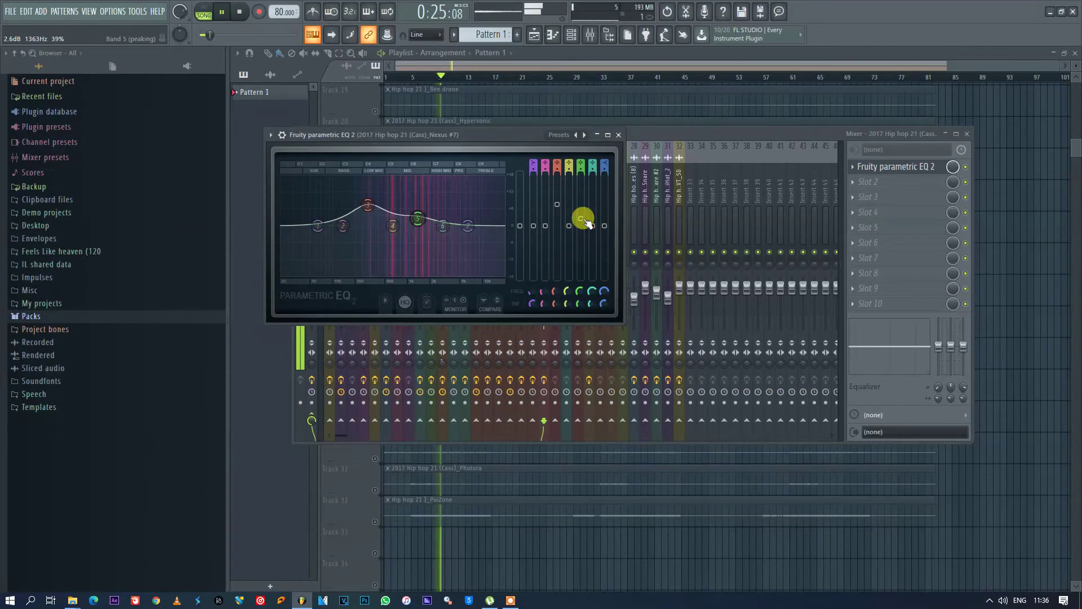
Add Maximus in slot 2 of the Nexus #7 insert, load preset "a", and straighten the master curve by raising its end point to maximum
left_click(851, 183)
left_click(713, 472)
key("space")
left_click(590, 150)
left_click(621, 488)
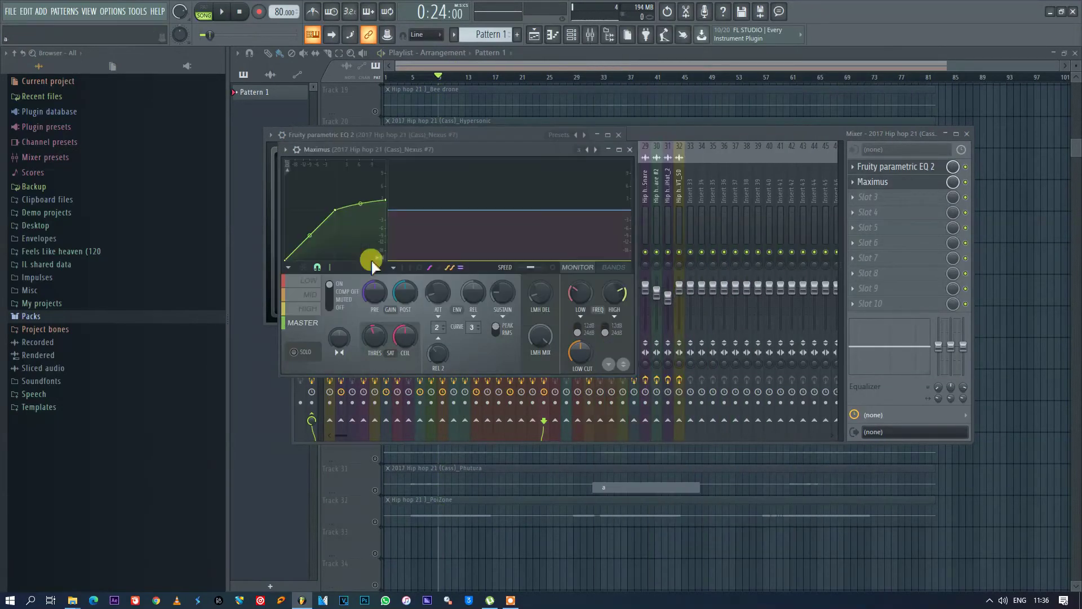
left_click_drag(388, 199, 392, 78)
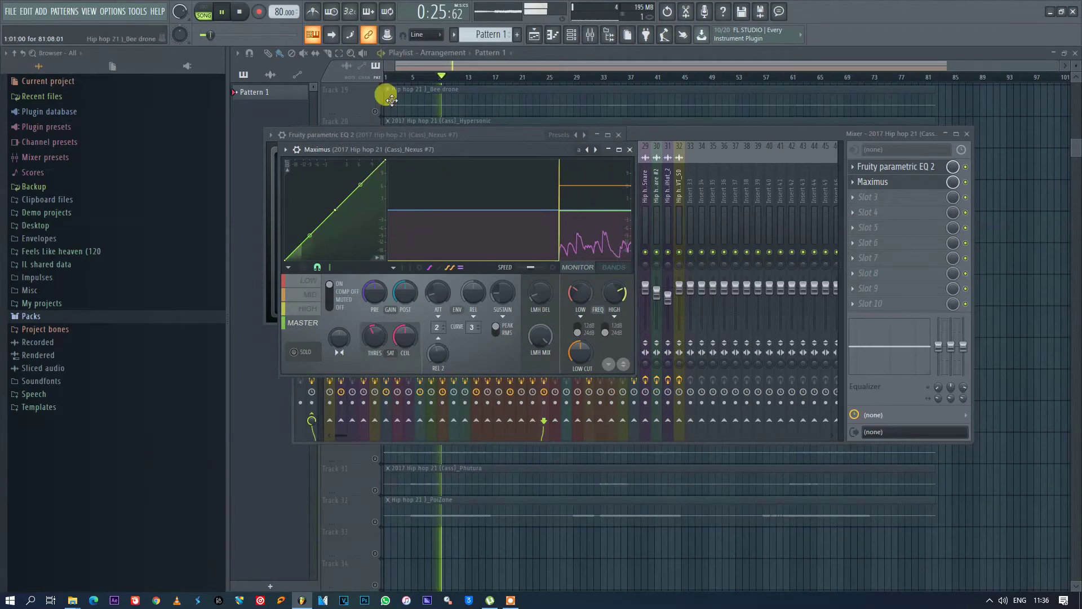
left_click(629, 149)
Refine the Nexus #7 EQ: set band 3 to 10.1 dB, raise band 5 further, and make a deep, narrow band 4 cut
left_click_drag(562, 206, 558, 201)
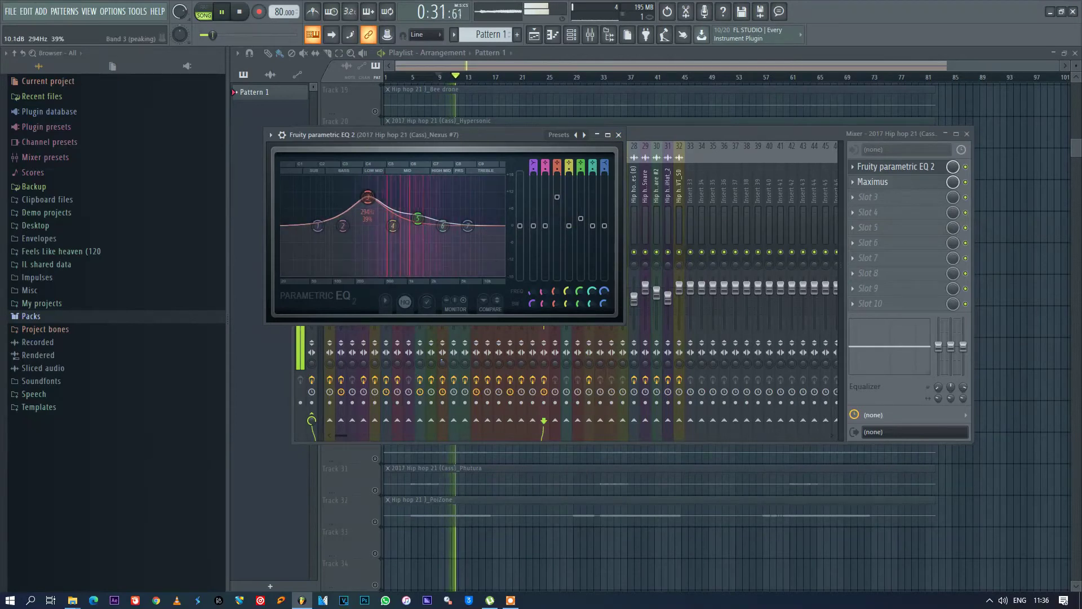
left_click_drag(581, 218, 570, 302)
left_click_drag(393, 275, 409, 274)
left_click(619, 136)
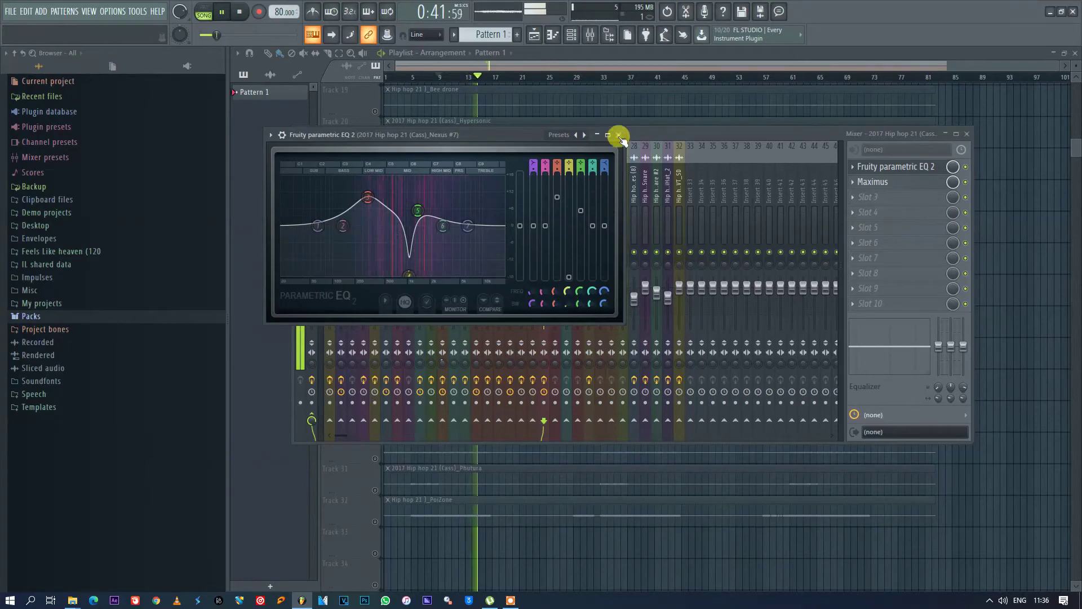
left_click(619, 135)
left_click(679, 57)
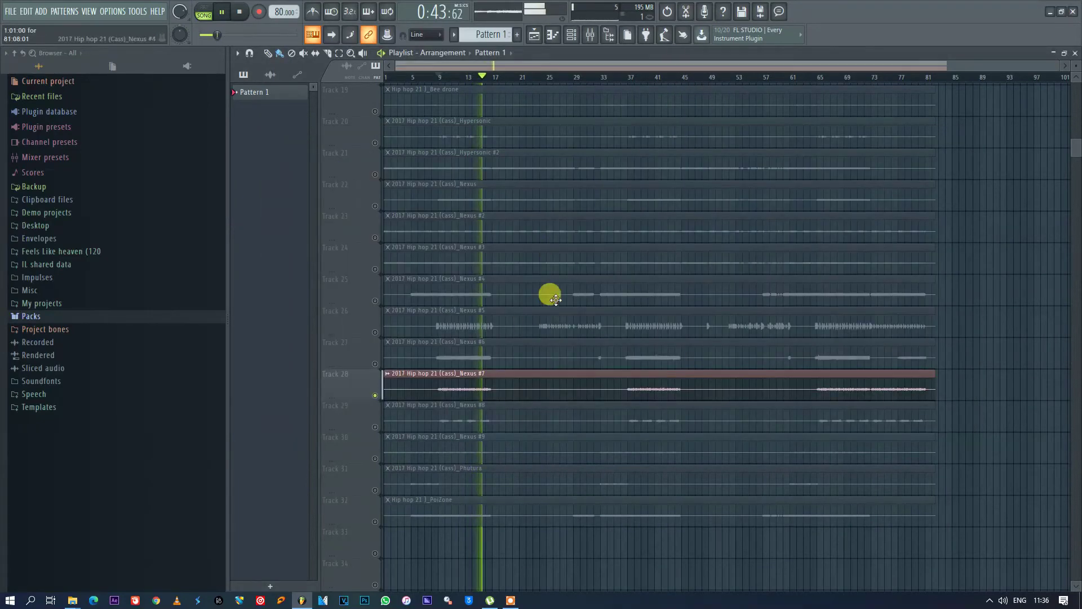
Solo the Nexus #8 playlist track and play it from bar 9
left_click(591, 34)
left_click(590, 35)
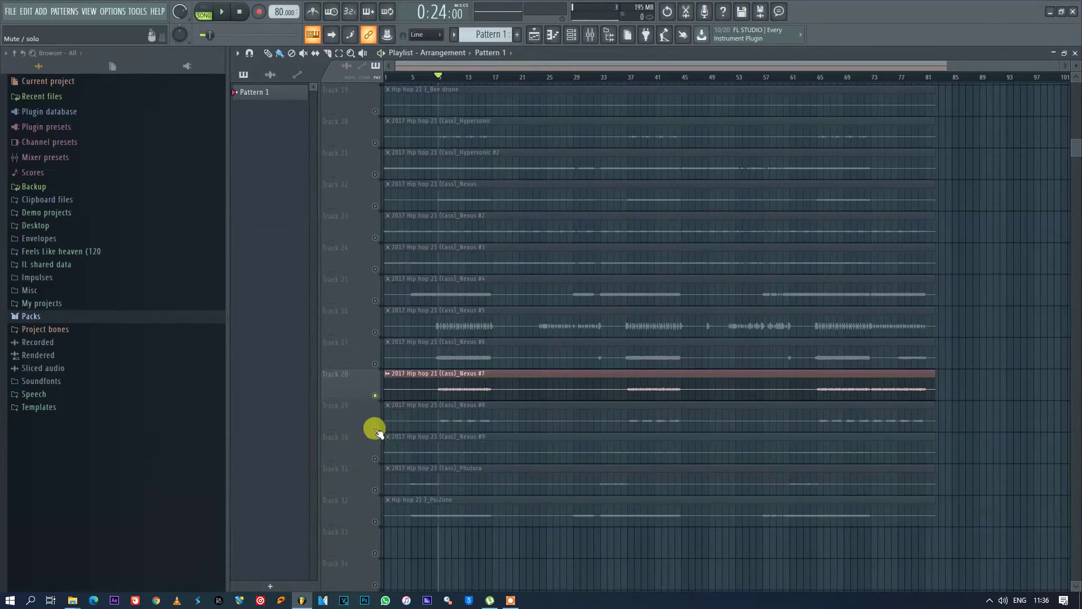
left_click(374, 427)
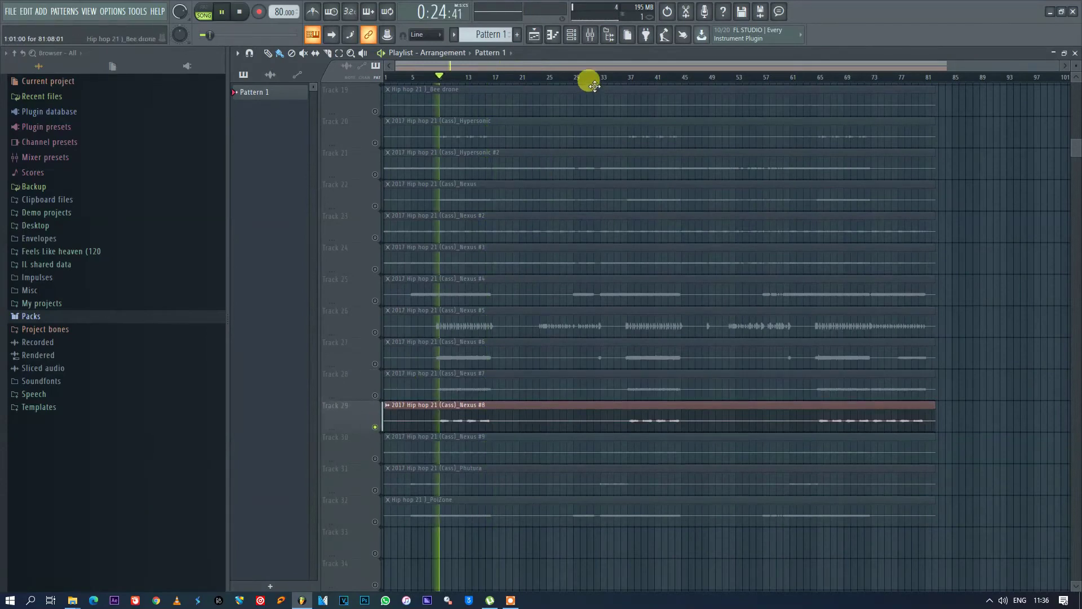
Load Soundgoodizer in slot 1 of the Nexus #8 mixer insert
left_click(592, 35)
left_click(557, 192)
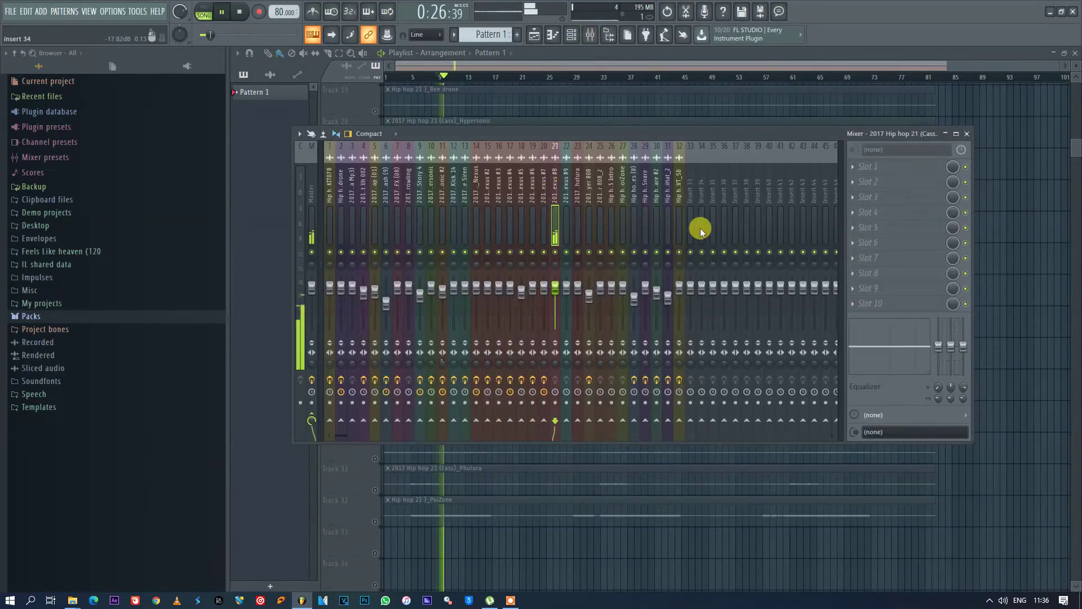
left_click(856, 167)
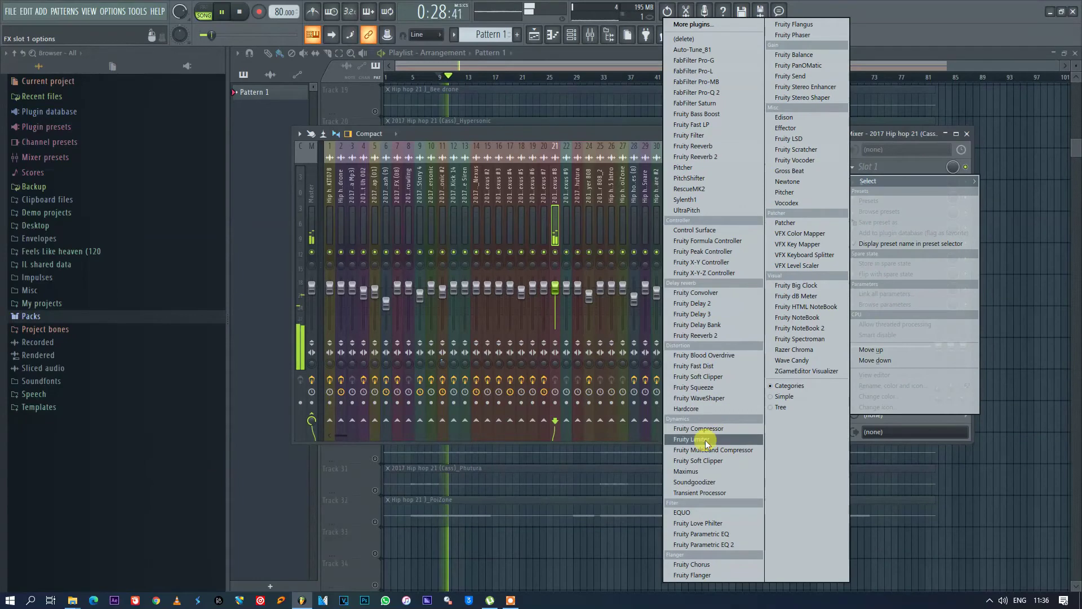
left_click(696, 482)
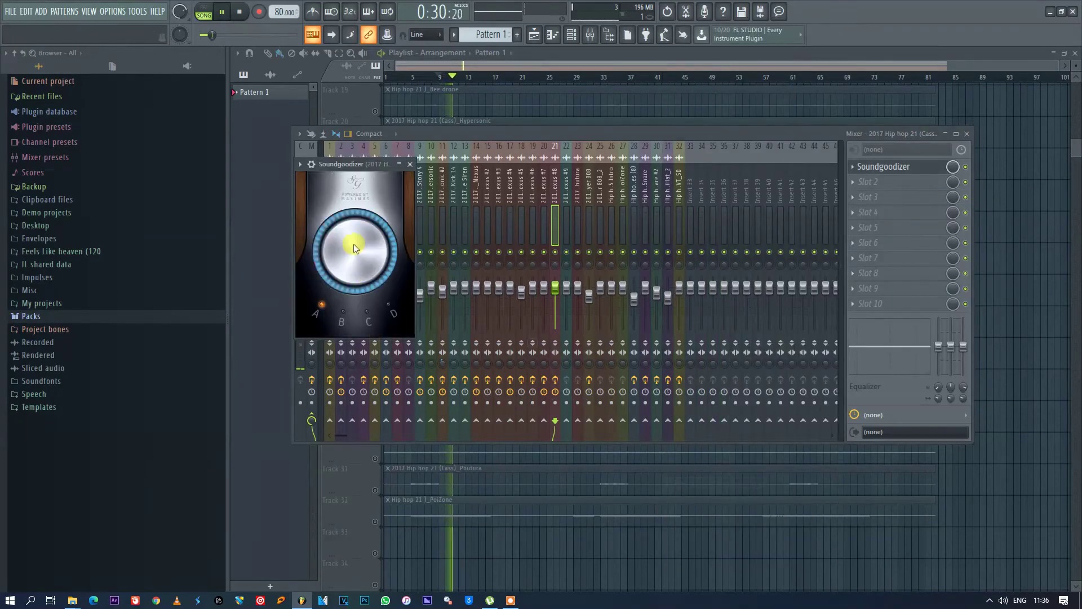
Add Fruity Parametric EQ 2 in slot 2 of the Nexus #8 insert with bands 3 and 5 boosted and a deep, narrow band 4 cut
left_click(857, 193)
left_click(716, 552)
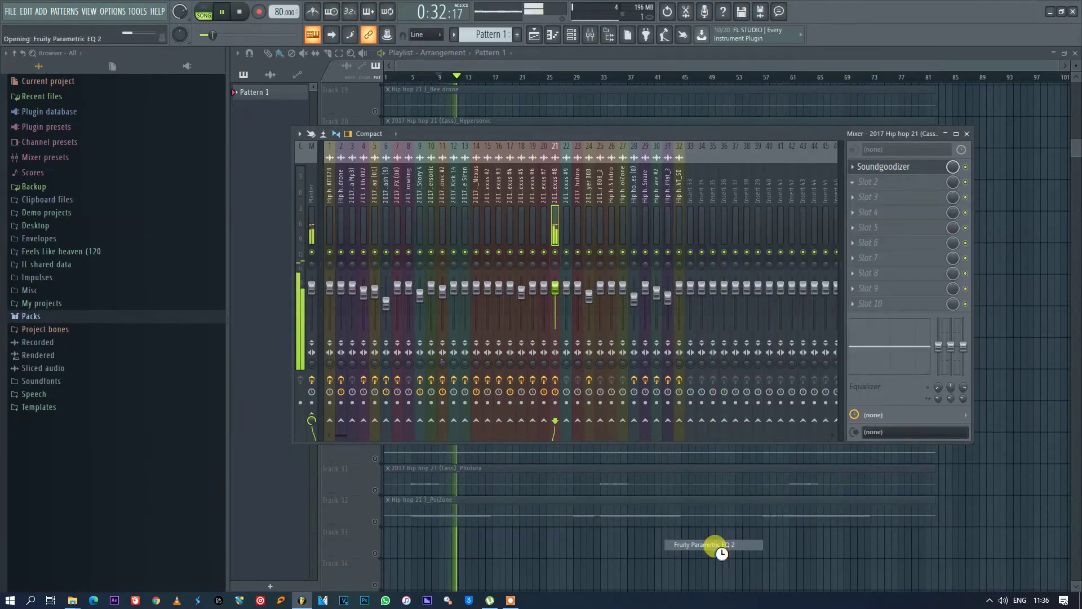
left_click_drag(601, 270, 625, 254)
left_click_drag(613, 270, 613, 276)
left_click_drag(613, 348, 613, 372)
left_click_drag(613, 276, 613, 333)
left_click_drag(437, 316, 464, 316)
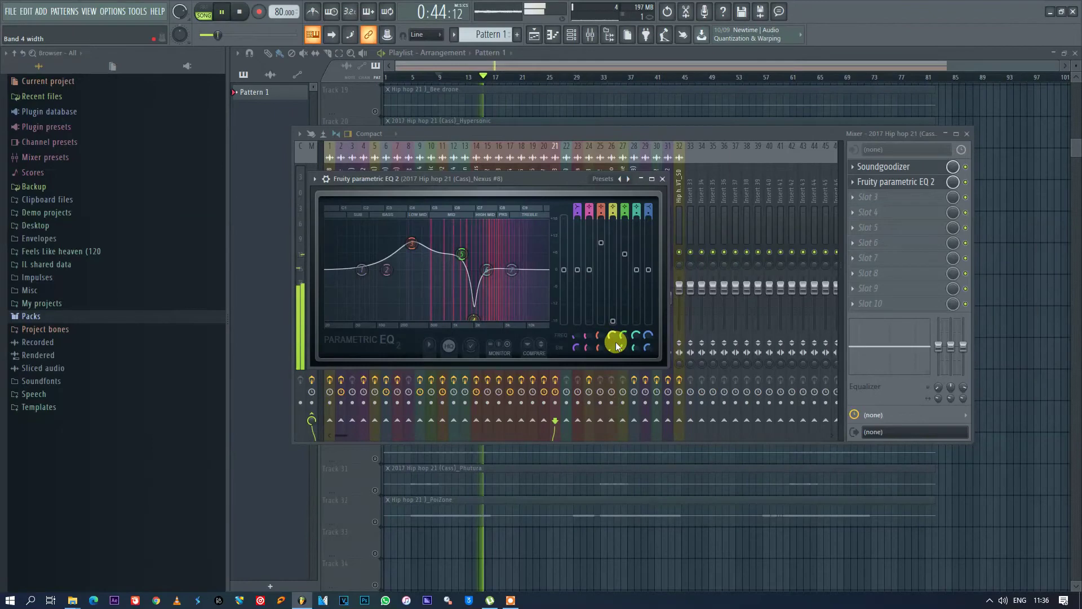
left_click(664, 178)
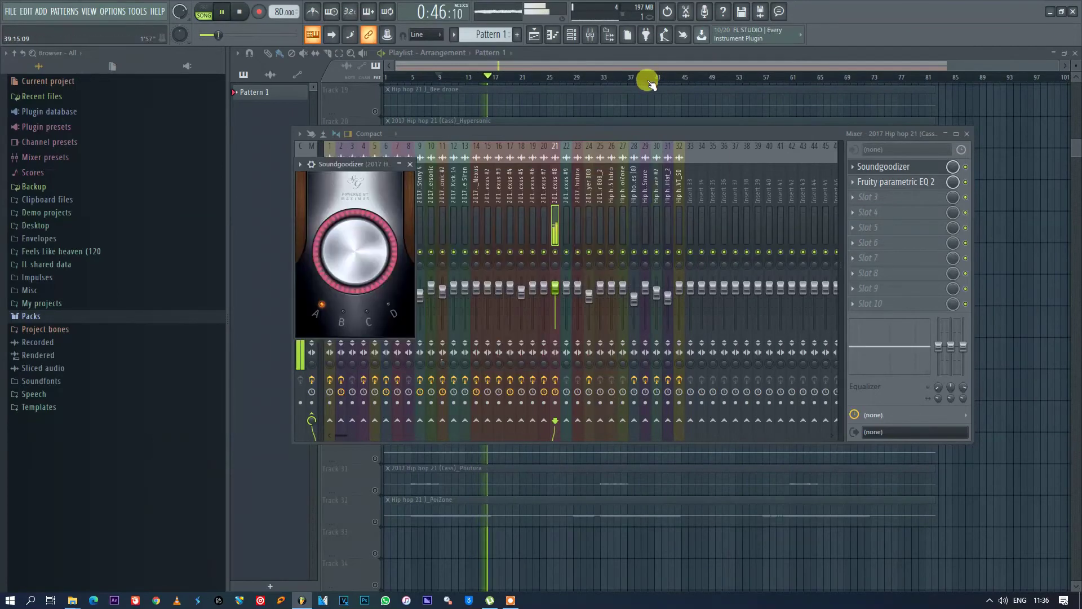
Solo the Nexus #9 playlist track and play it from bar 9
left_click(502, 61)
key("space")
right_click(377, 459)
key("space")
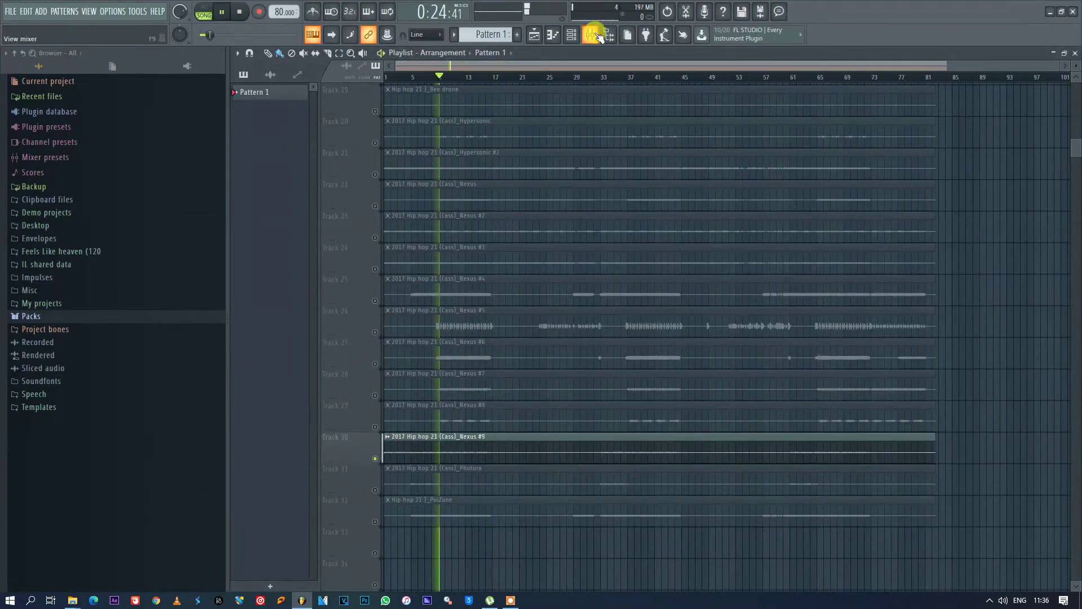
Load Fruity Parametric EQ 2 in slot 1 of the Nexus #9 insert, adjust band 3, and narrow and cut band 4
left_click(590, 34)
left_click(568, 180)
left_click(871, 168)
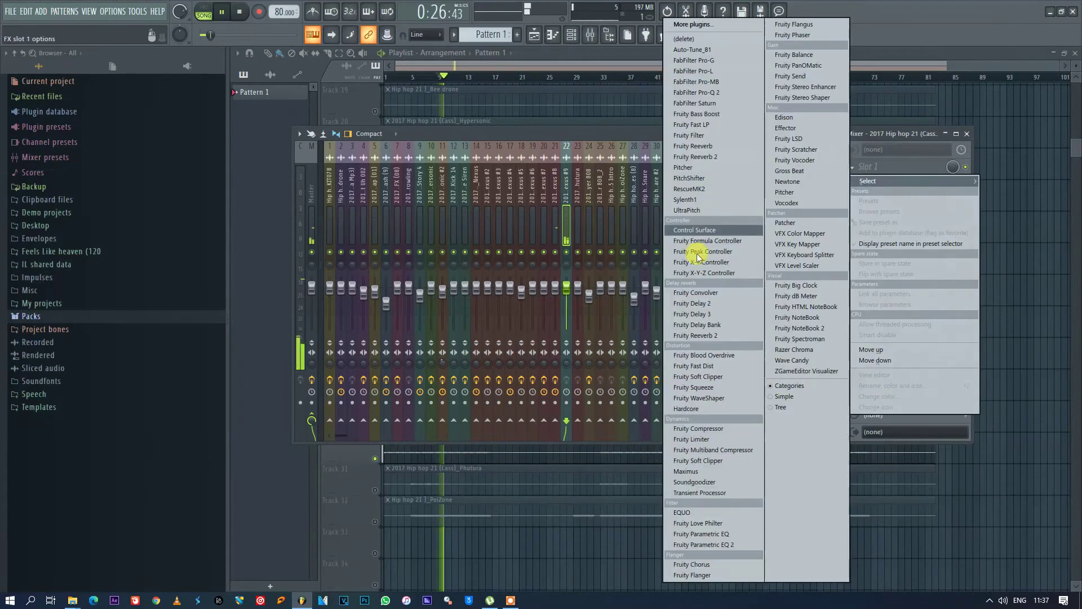
left_click(713, 544)
key("space")
mouse_move(616, 285)
left_mouse_down()
mouse_move(616, 255)
mouse_move(640, 262)
mouse_move(628, 291)
left_mouse_up()
key("space")
left_click_drag(625, 361, 625, 373)
left_click_drag(628, 293, 627, 342)
Solo the Phutura playlist track and play it from bar 5
left_click(579, 64)
key("space")
right_click(376, 489)
key("space")
key("space")
left_click_drag(412, 81, 420, 83)
key("space")
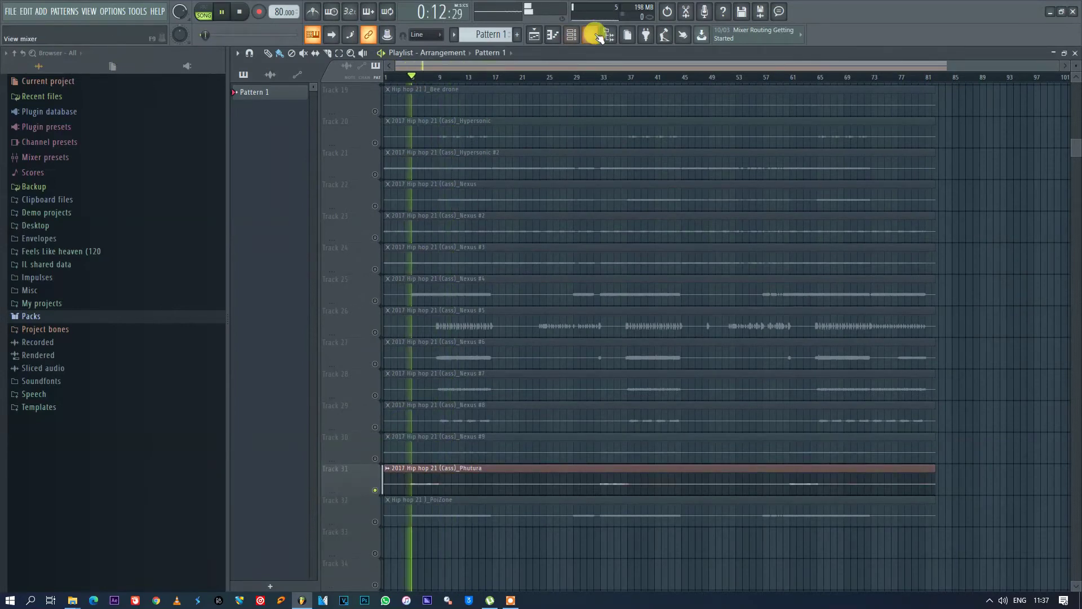
Load Fruity Blood Overdrive in slot 1 of the Phutura insert with PreAmp at about 0.33
left_click(590, 35)
left_click(853, 166)
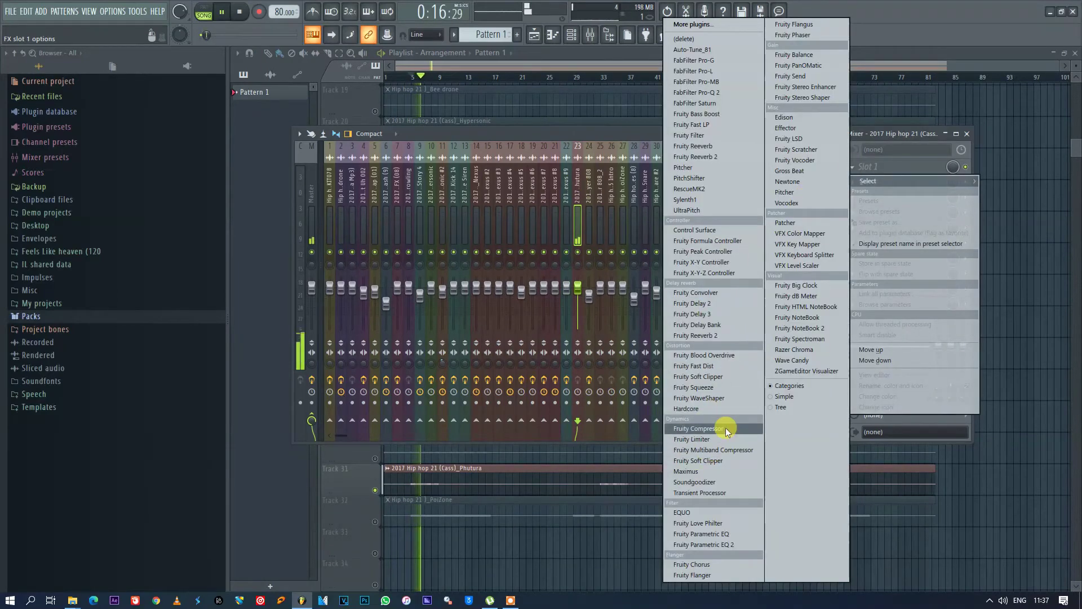
left_click(715, 355)
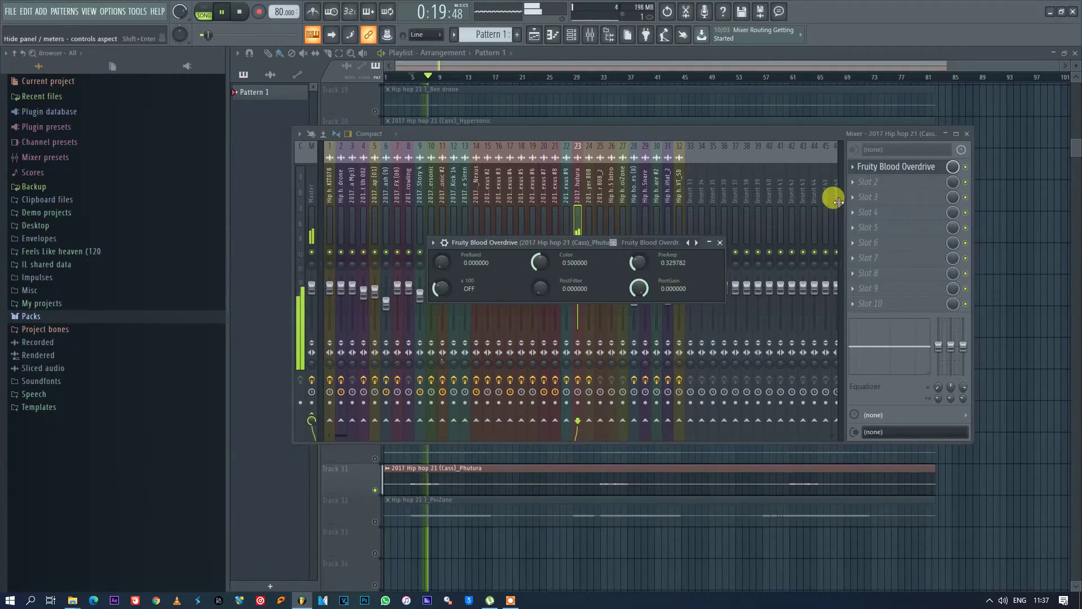
Add Fruity Parametric EQ 2 in slot 2 of the Phutura insert, boosting bands 3 and 5 and cutting band 4 to its minimum
left_click(852, 181)
left_click(718, 546)
left_click_drag(542, 211, 552, 266)
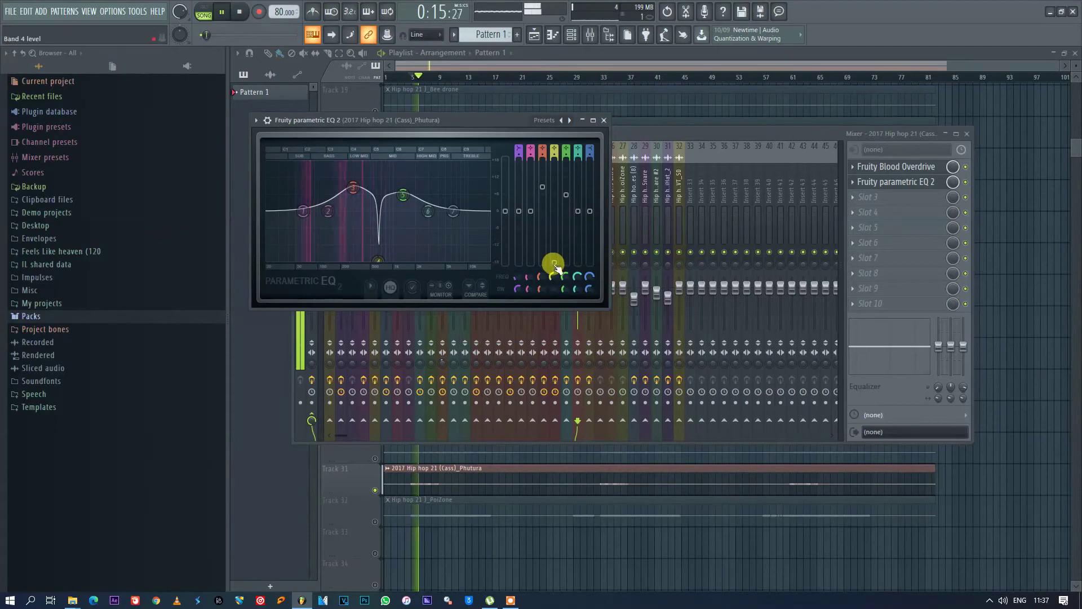
Solo the PoiZone playlist track and load Fruity Blood Overdrive in slot 1 of its insert with PreAmp raised slightly
left_click(570, 66)
left_click(377, 513)
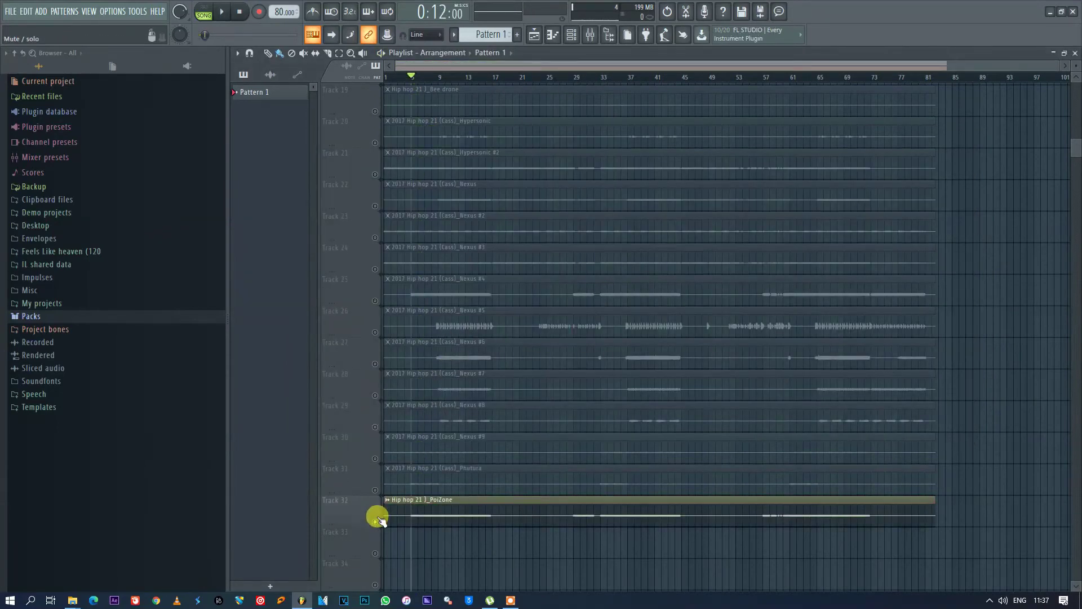
left_click(590, 35)
left_click(622, 191)
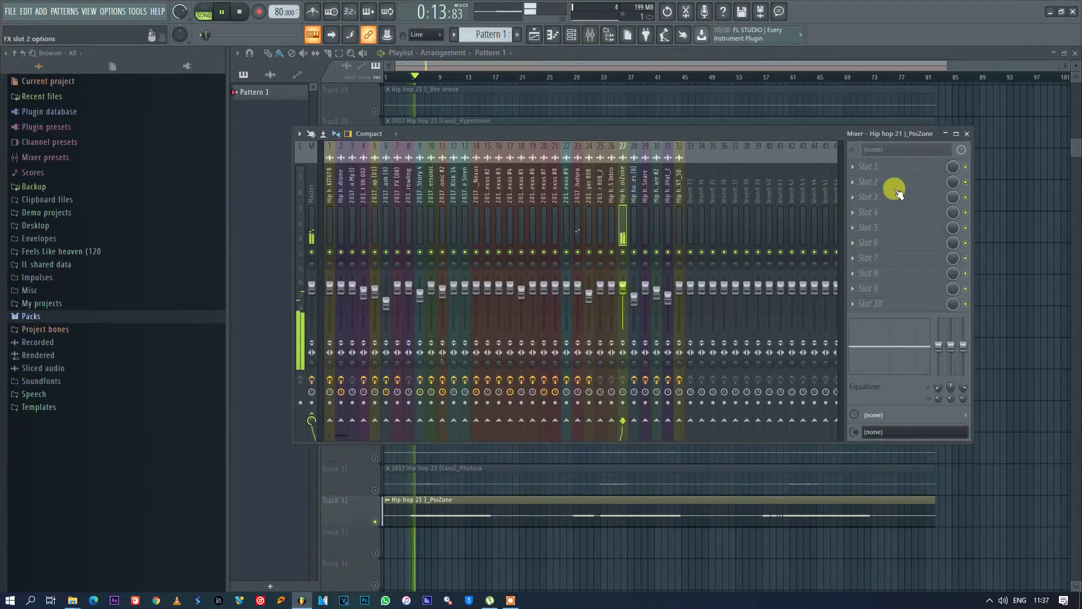
left_click(854, 167)
left_click(735, 357)
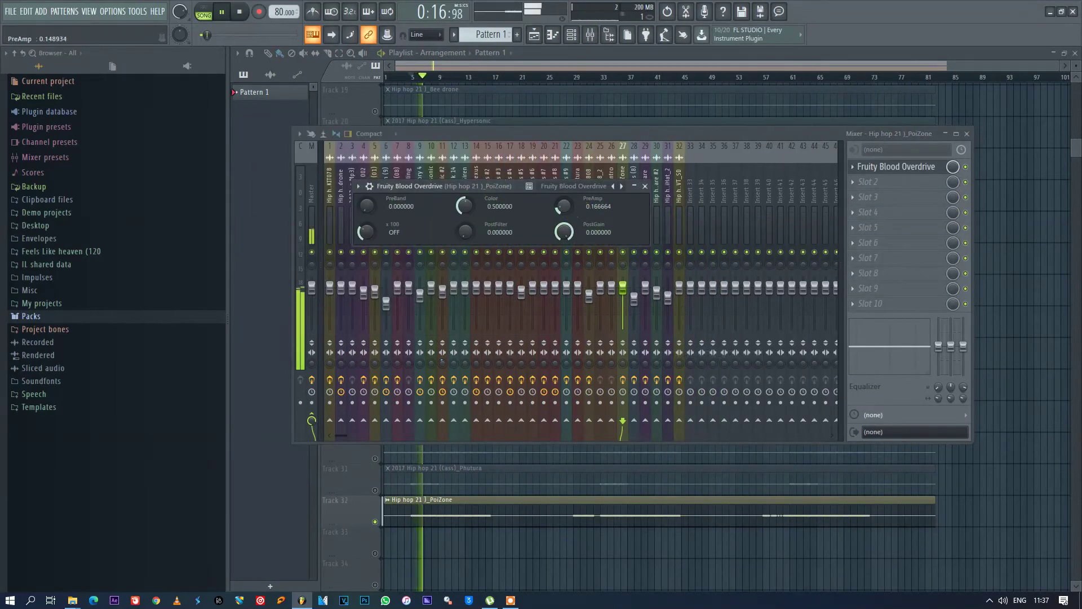
Add Fruity Parametric EQ 2 in slot 2 of the PoiZone insert, boosting bands 3 and 5 and making a deep, narrow band 2 cut between them
left_click(858, 181)
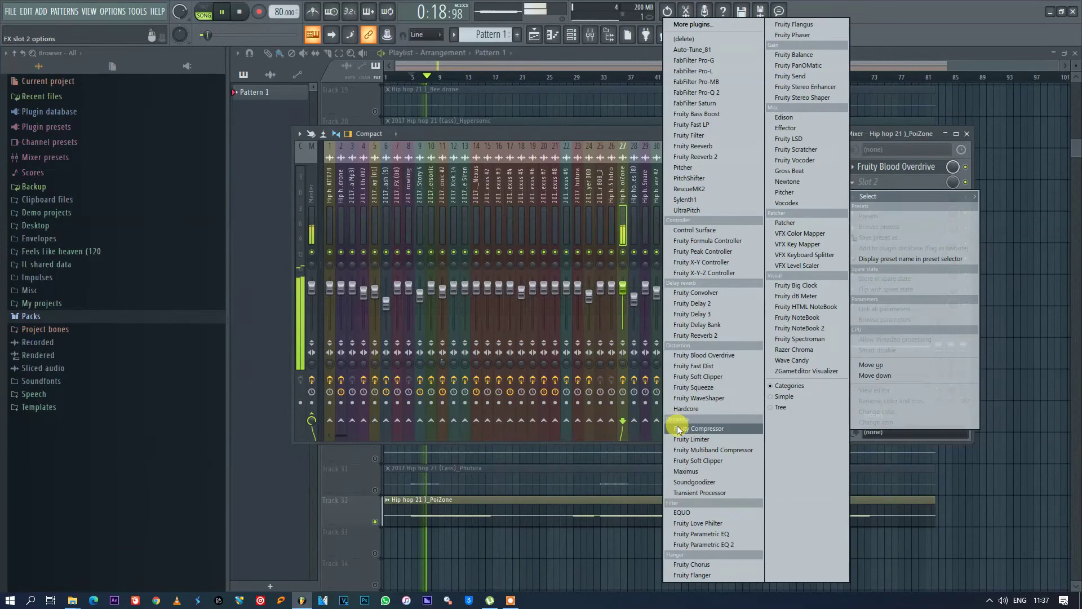
left_click(731, 546)
left_click_drag(543, 212, 561, 195)
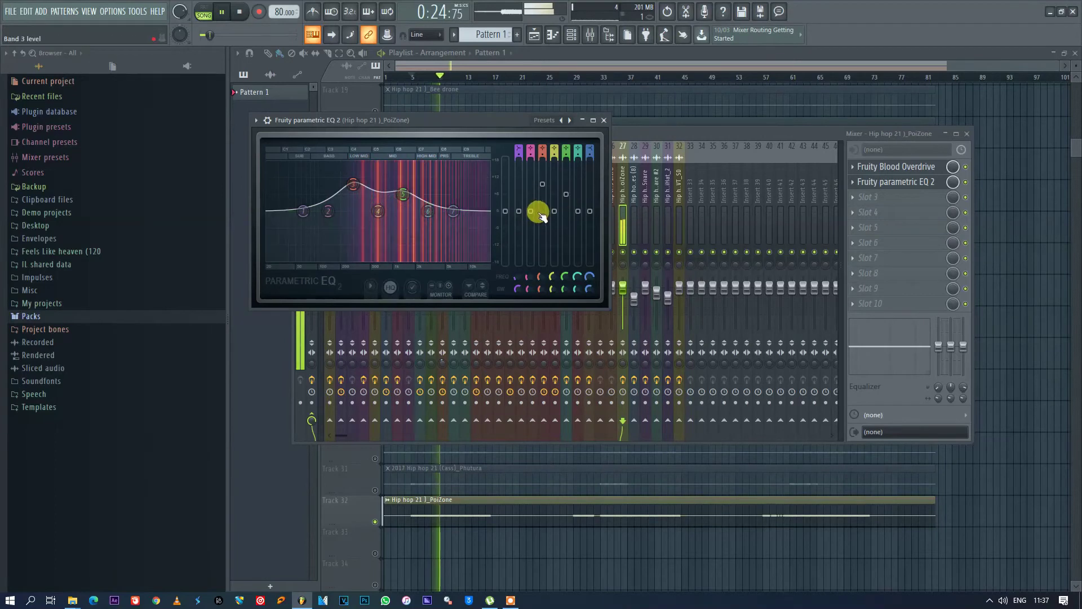
left_click_drag(533, 220, 546, 272)
Add Fruity Reeverb 2 in slot 3 of the PoiZone insert and close the effect windows
left_click(851, 197)
left_click(685, 350)
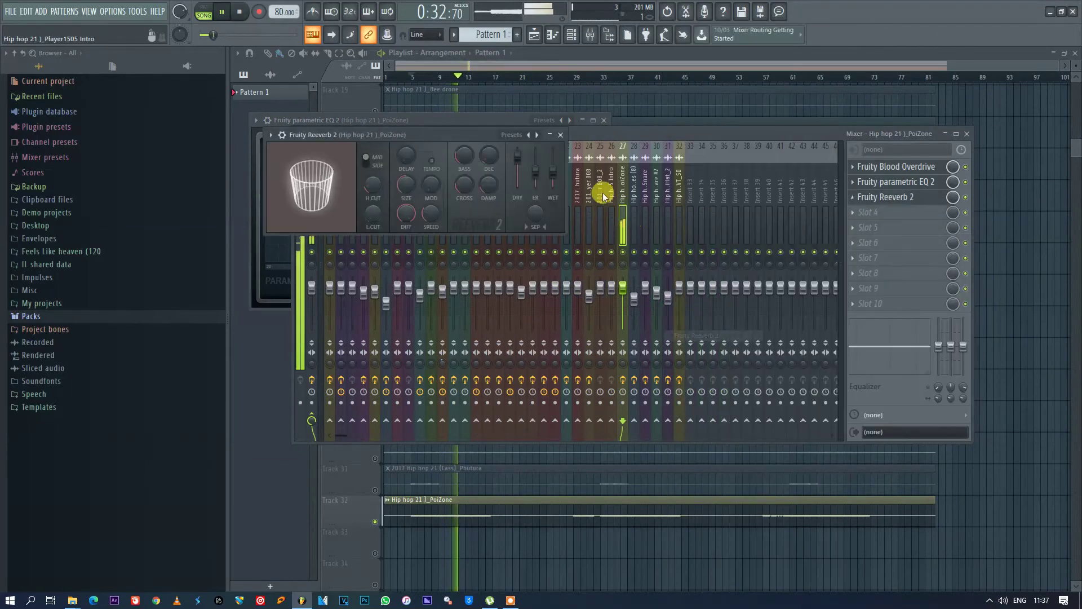
left_click(561, 135)
left_click(604, 120)
left_click(582, 112)
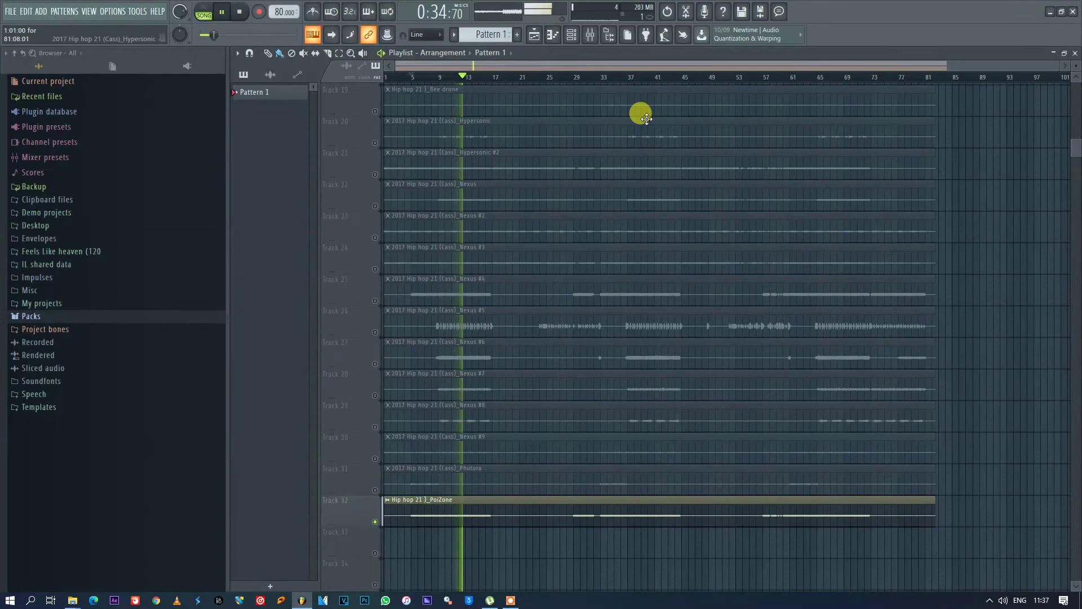
Lower the PoiZone insert's volume to 97% (-0.6 dB) and fine-tune the wet level of its Fruity Reeverb 2
left_click(597, 35)
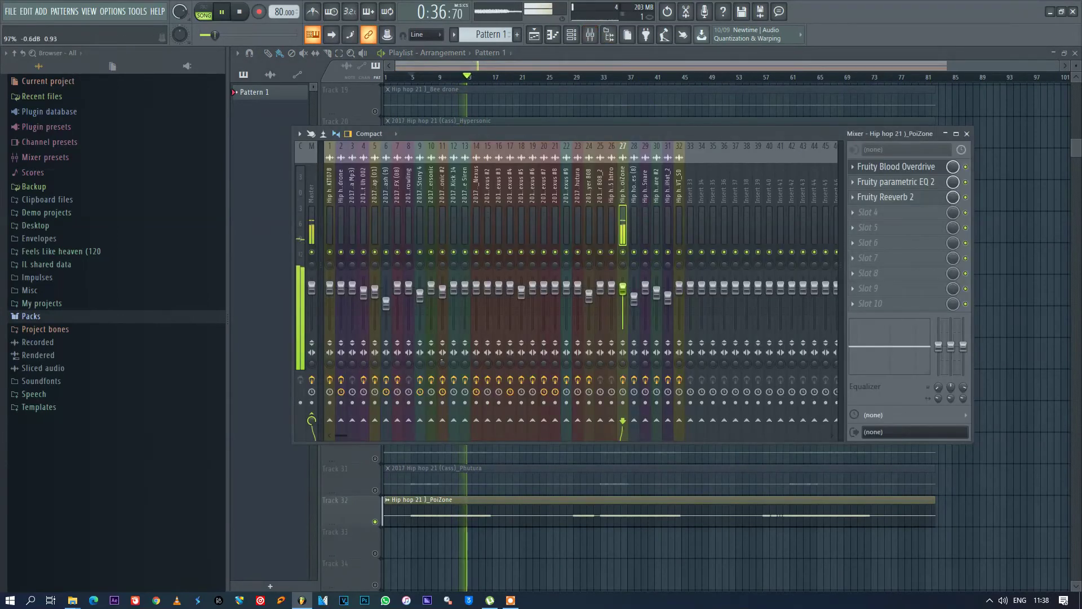
left_click(891, 197)
left_click_drag(552, 174, 552, 176)
Stop playback and unsolo PoiZone so that all playlist tracks are active again
left_click(573, 65)
key("space")
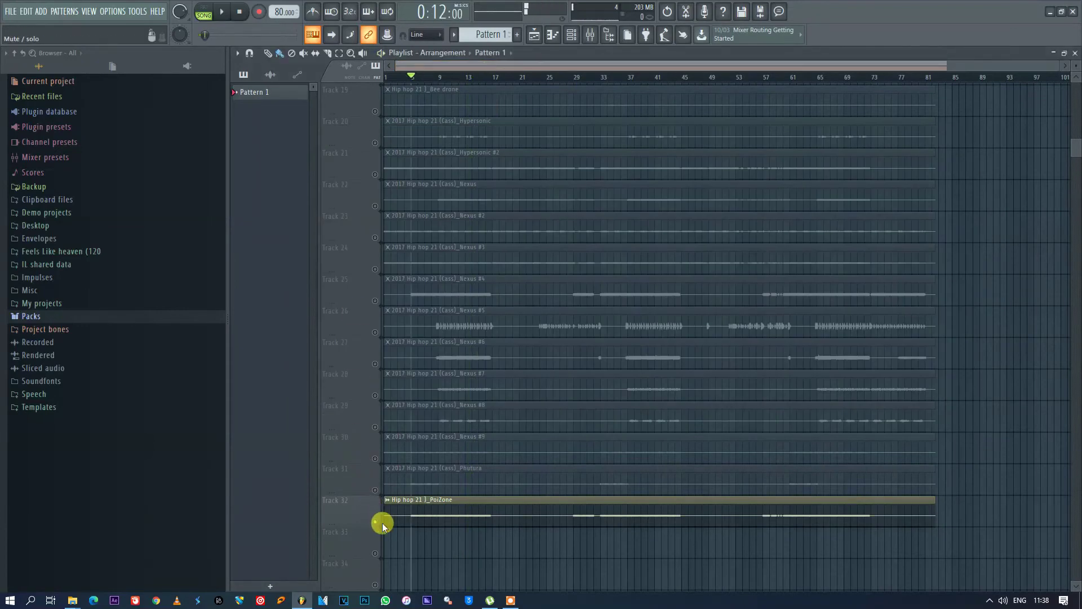
right_click(375, 521)
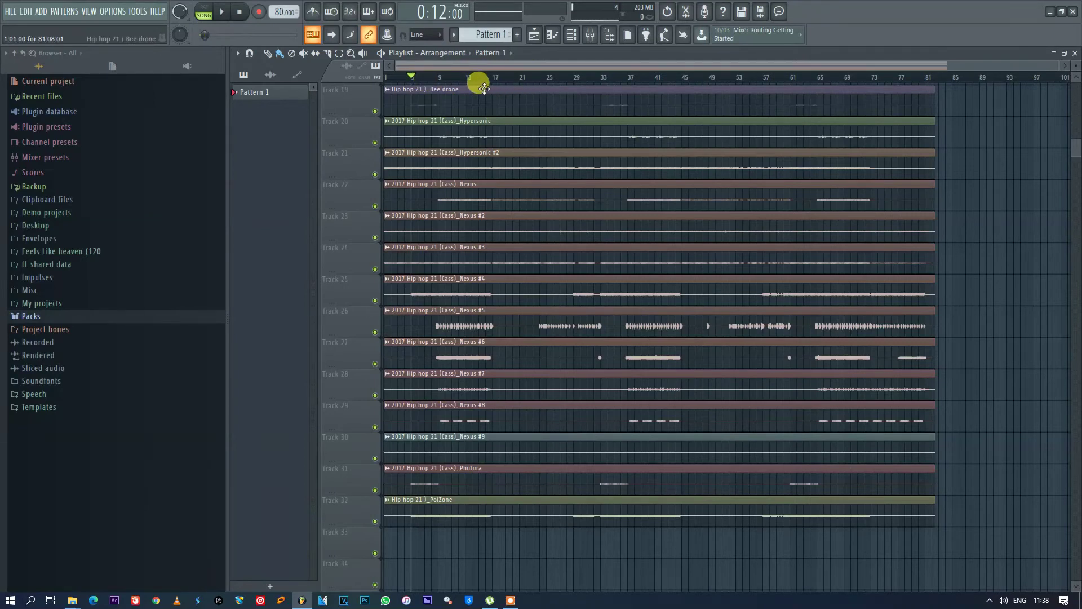
Review the effect settings on the PoiZone mixer insert, starting with its Fruity Parametric EQ 2 curve
key("F9")
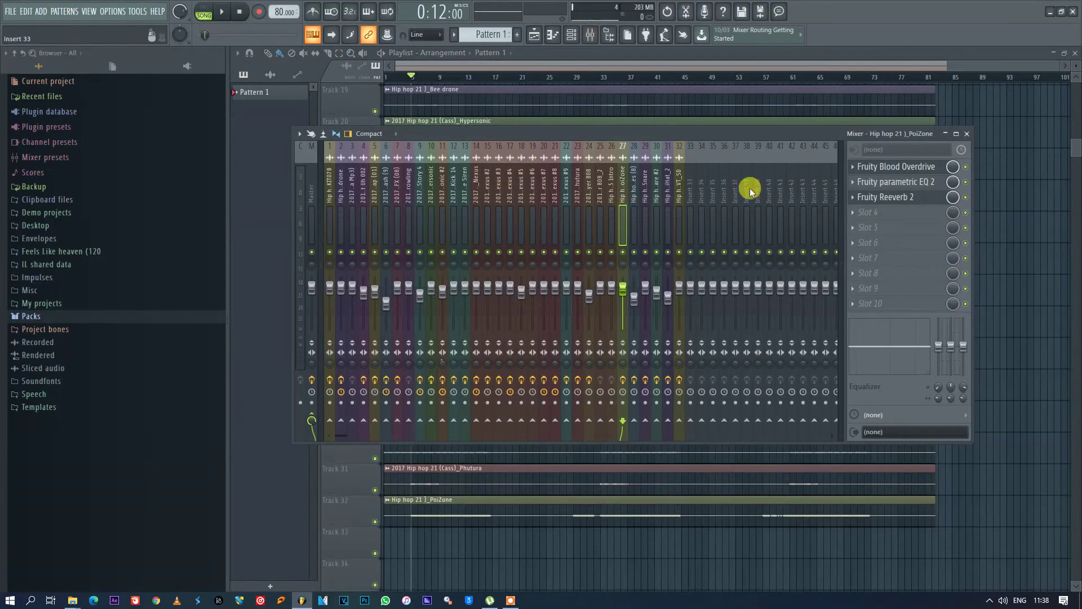
left_click(915, 184)
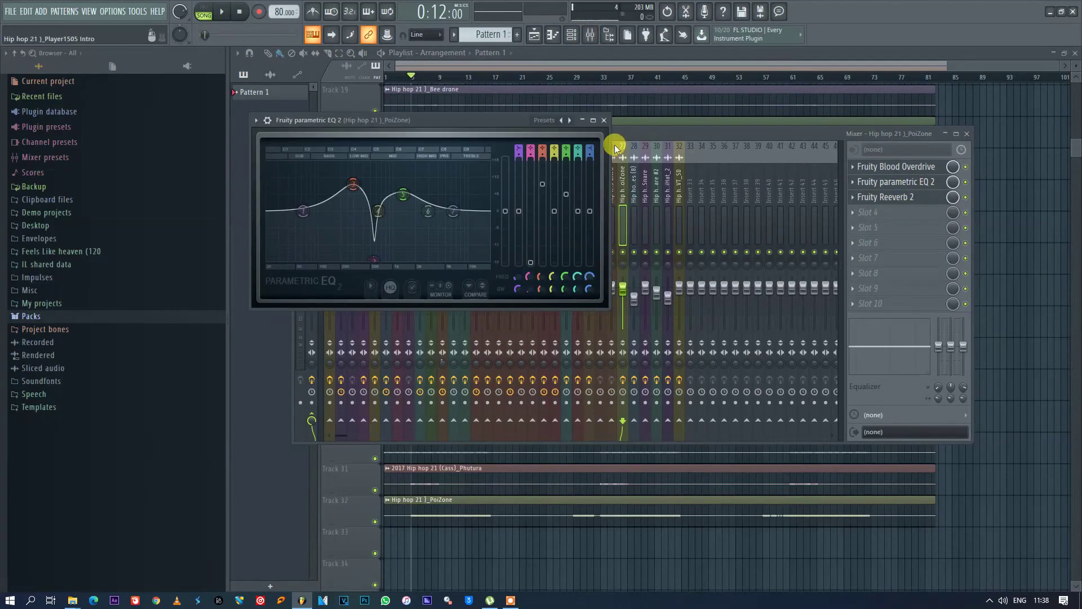
left_click(604, 120)
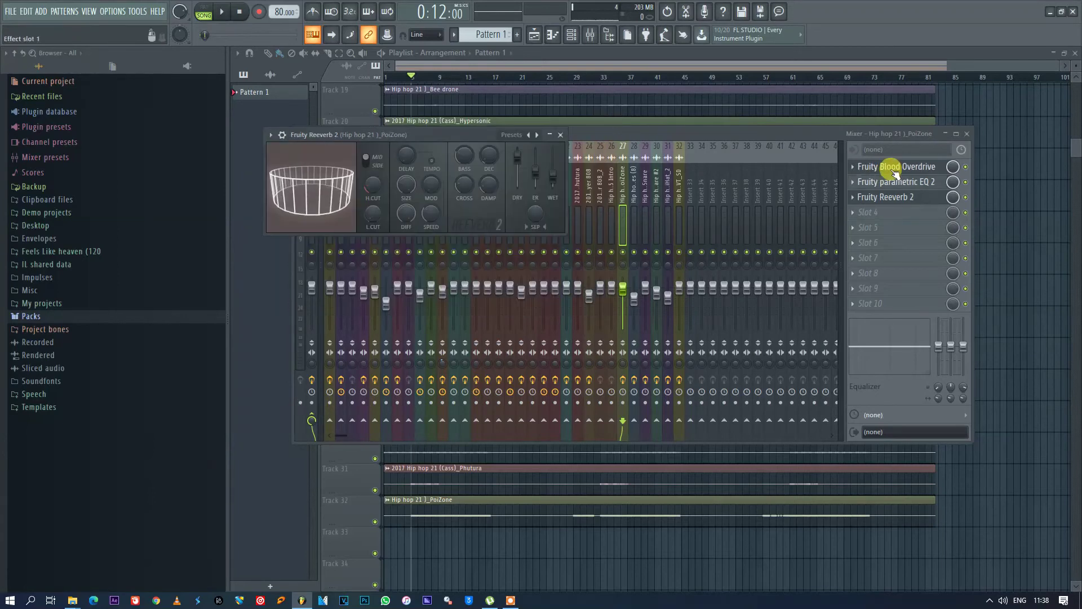
Review the Fruity Parametric EQ 2 and Fruity Blood Overdrive settings on the PoiZone insert, closing the effect windows
left_click(897, 183)
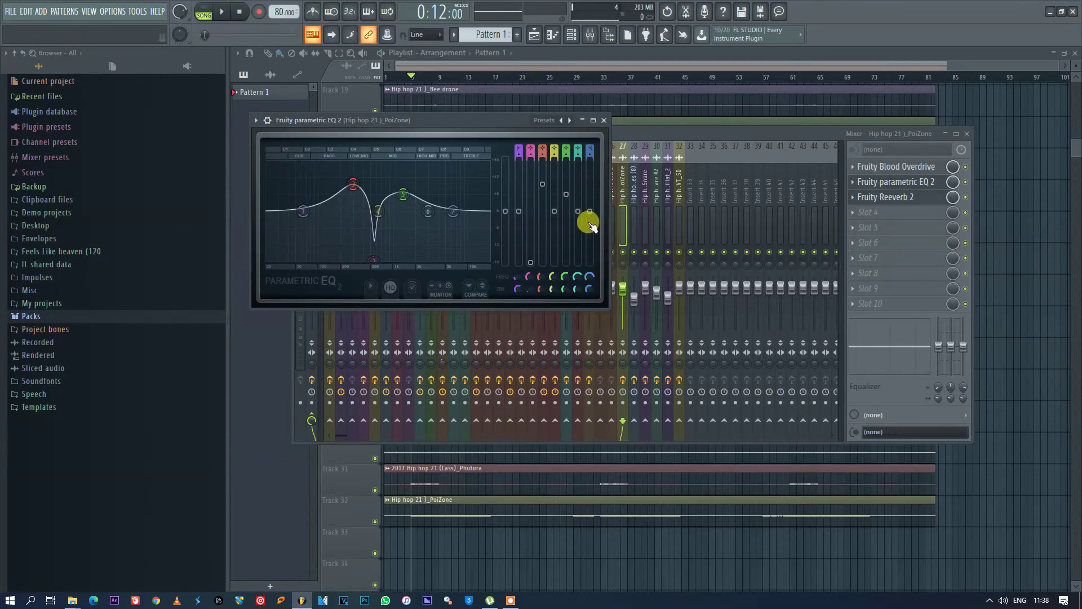
left_click(604, 120)
left_click(896, 167)
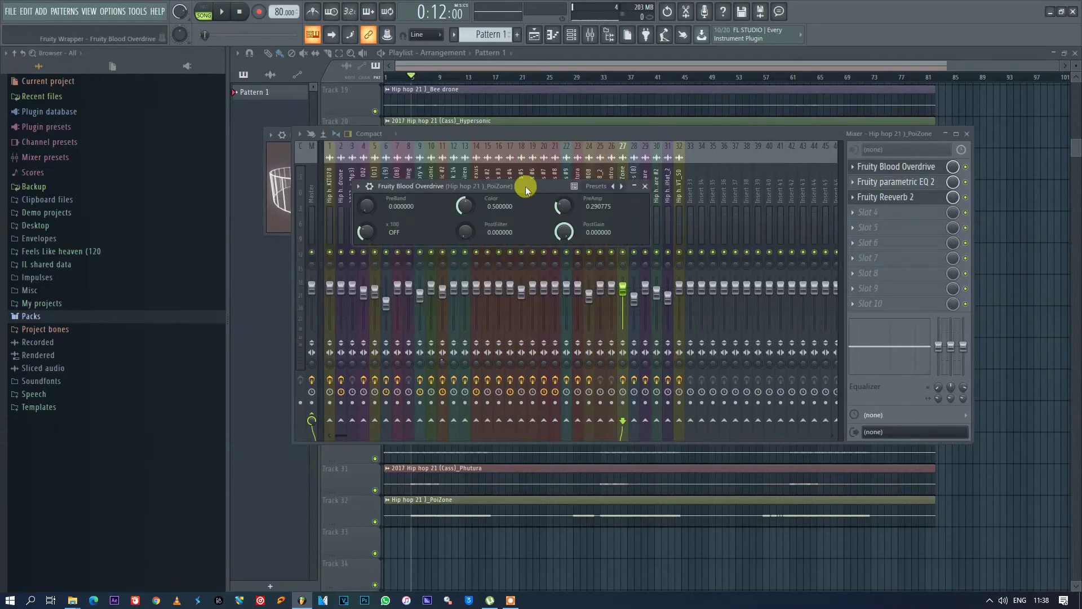
left_click_drag(526, 186, 583, 190)
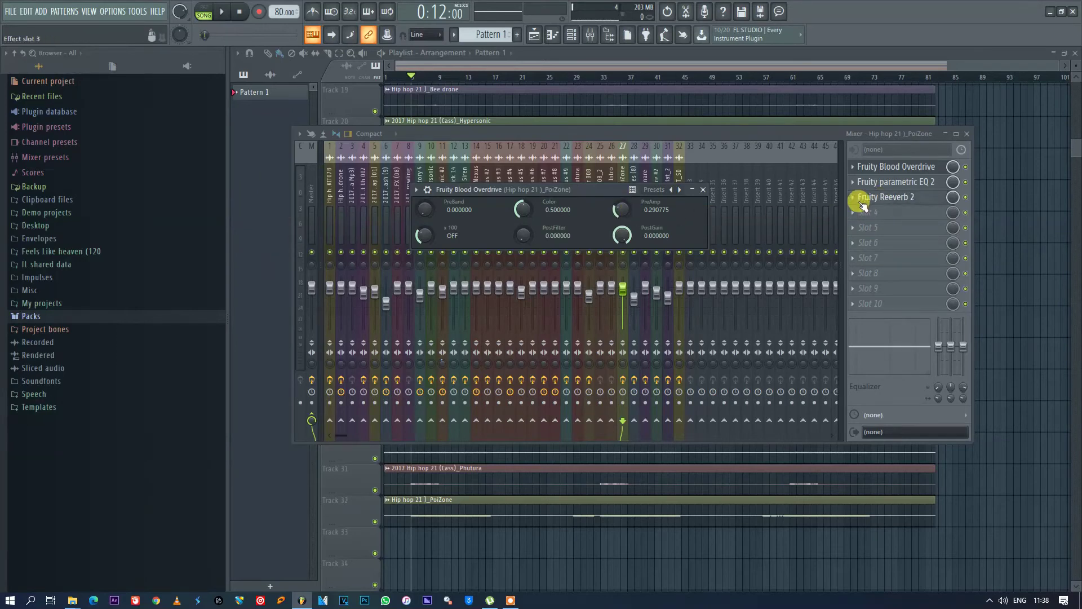
left_click(706, 190)
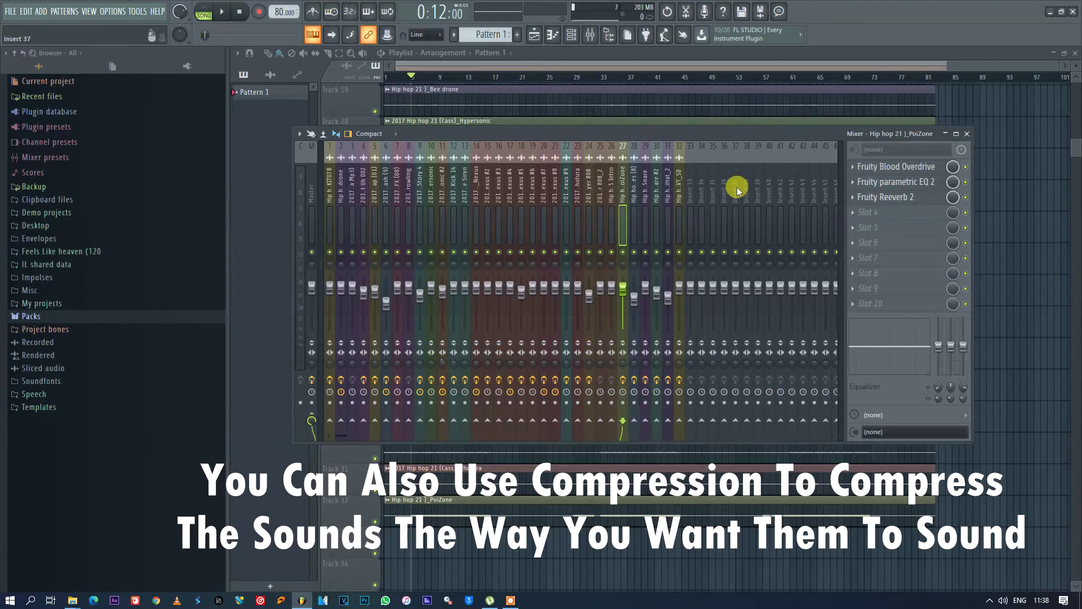
left_click(609, 67)
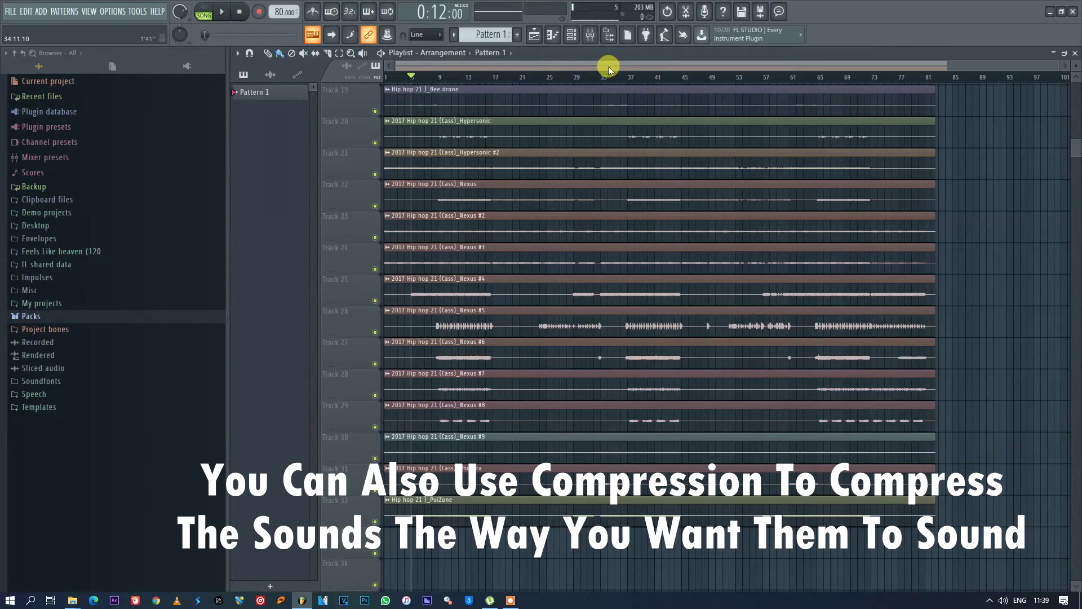
scroll(682, 330, "down", 2)
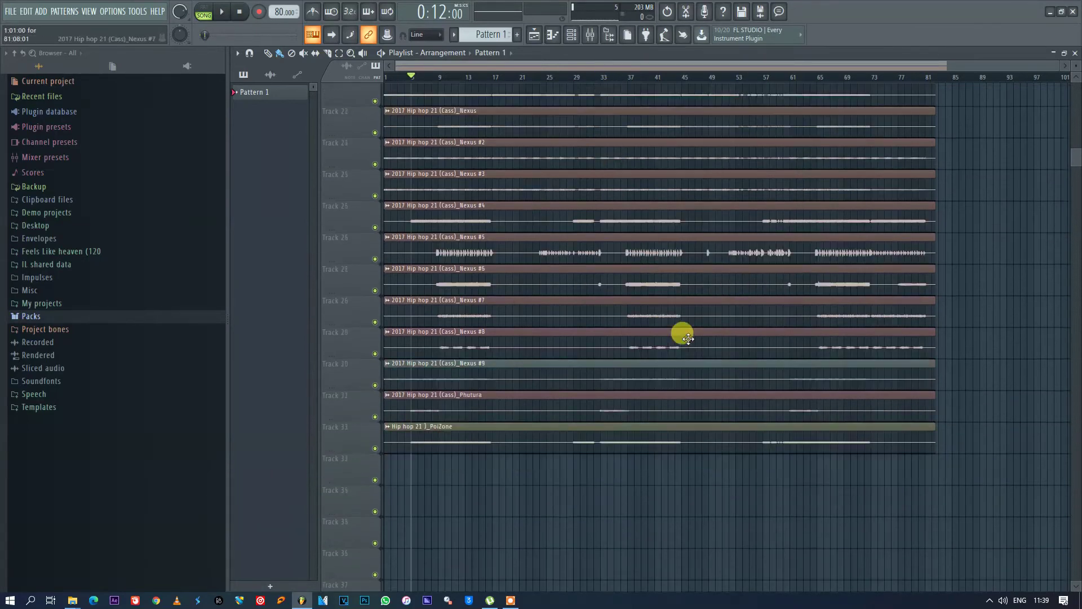
scroll(957, 174, "up", 1)
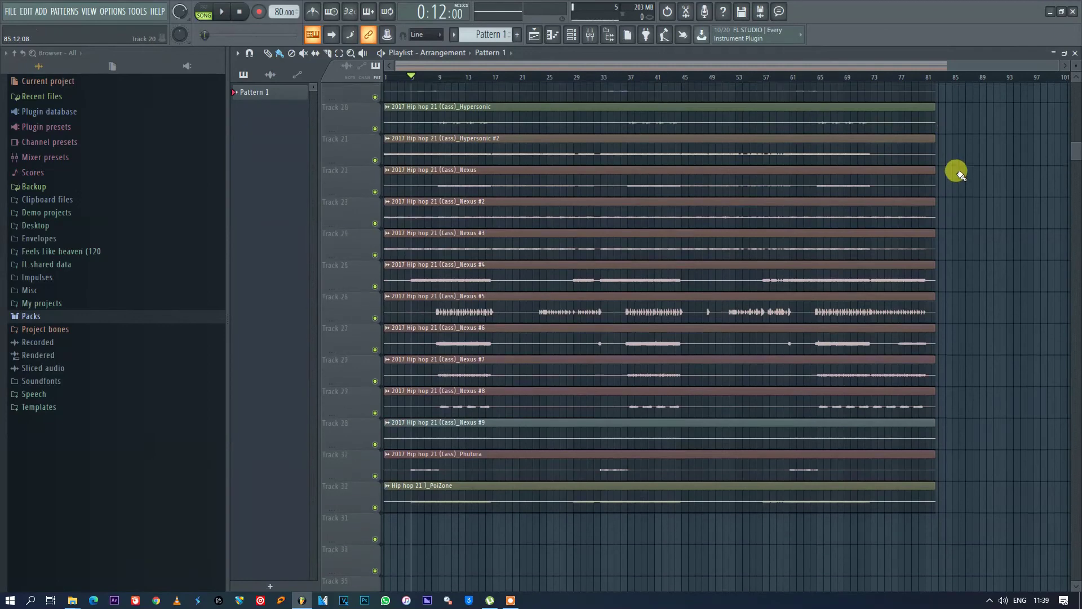
scroll(957, 174, "up", 18)
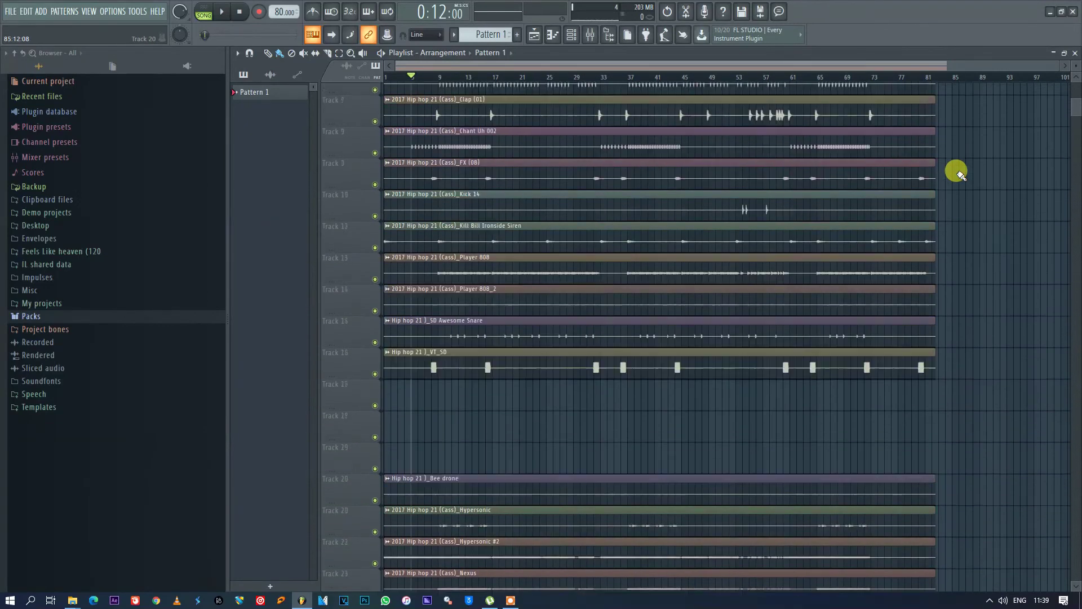
scroll(957, 174, "down", 16)
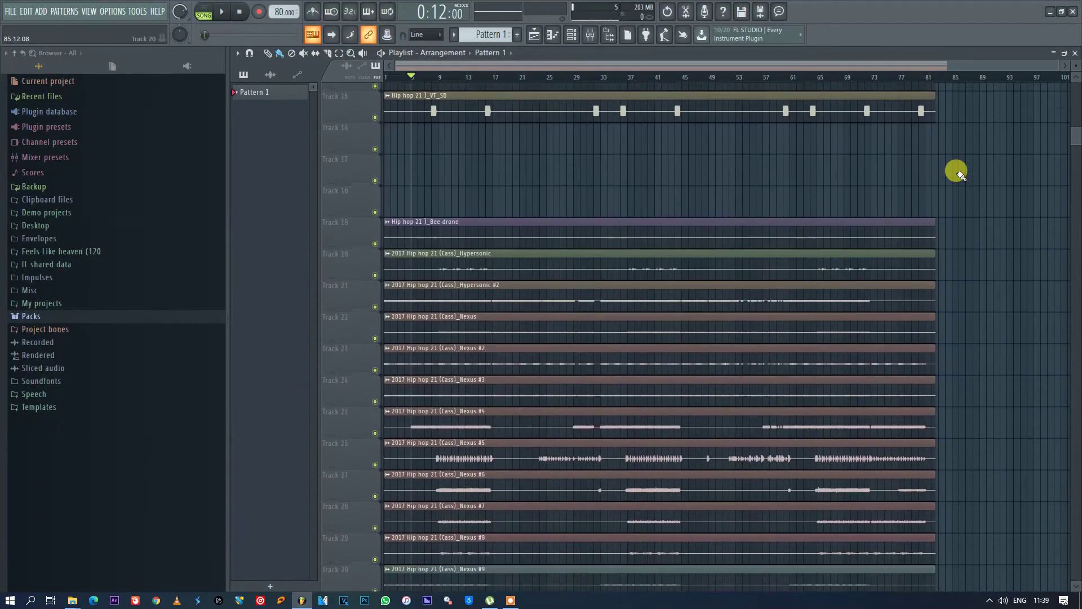
Play the full mix and lower the Nexus #4 insert's volume to 75% (-6.1 dB) in the mixer
left_click(590, 34)
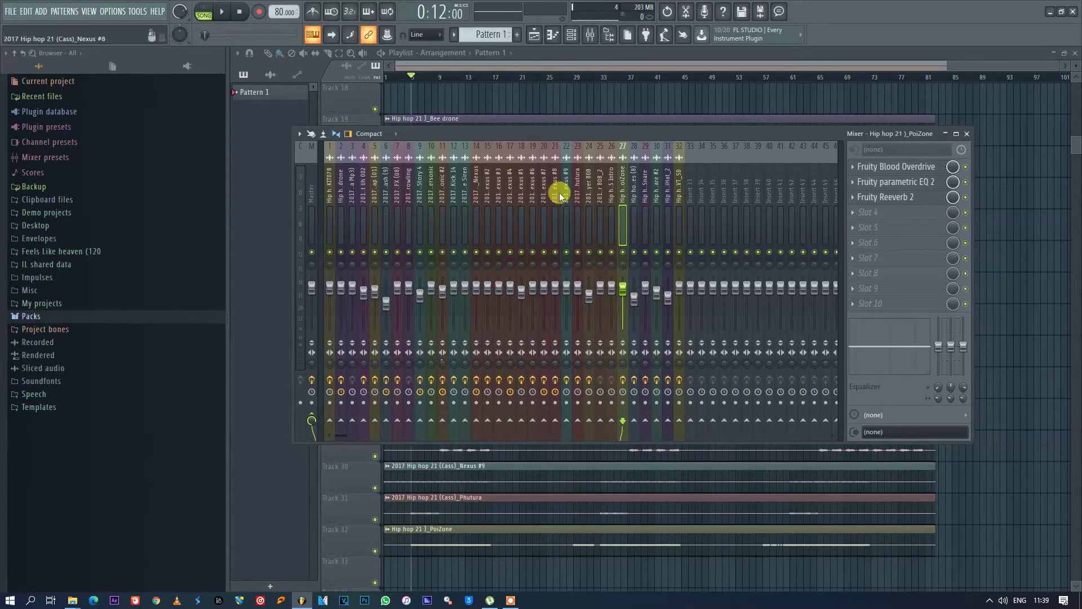
left_click(228, 14)
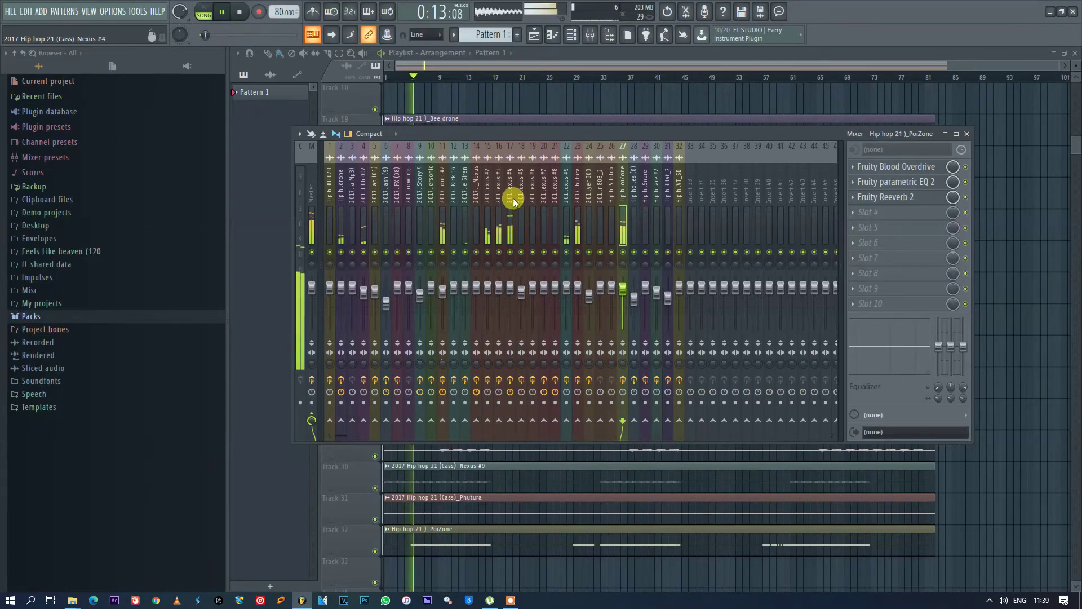
left_click(513, 243)
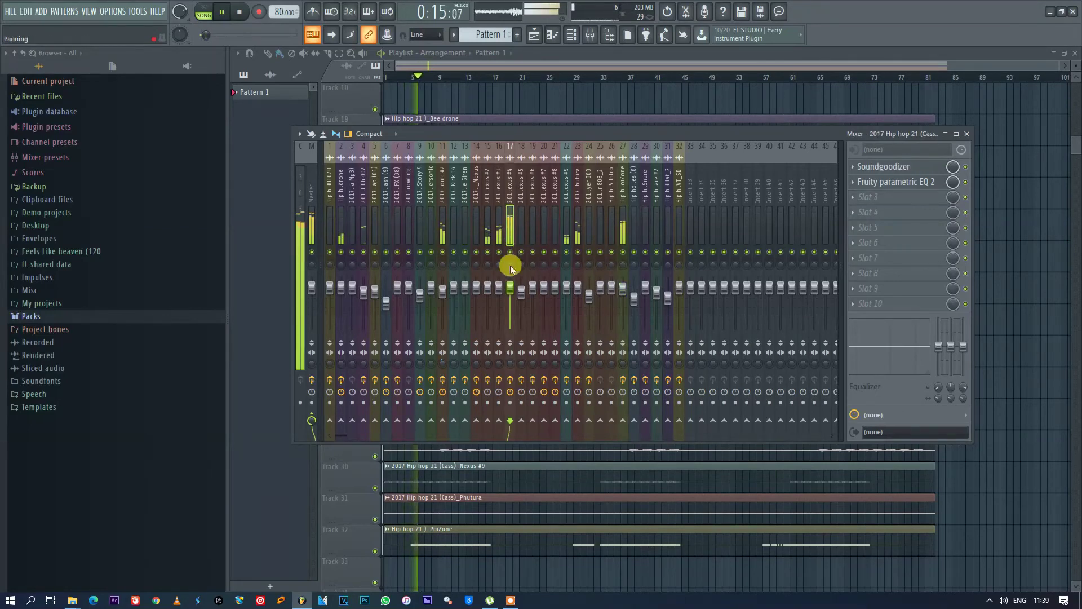
left_click_drag(510, 289, 510, 298)
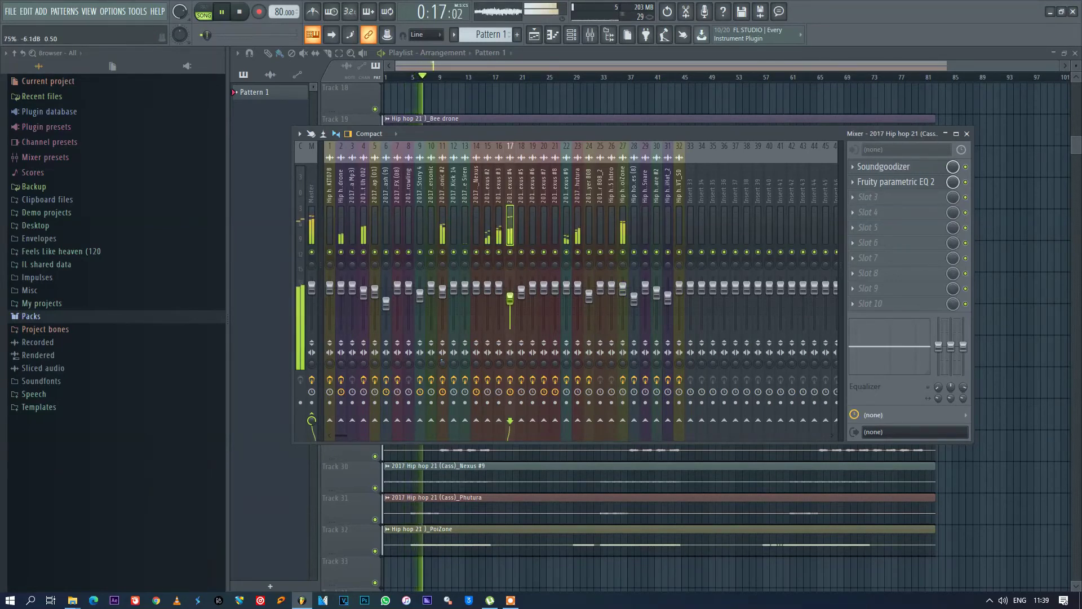
Lower the PoiZone insert's volume to 87% (-3.0 dB), select the VT_SD insert and stop playback
left_click(621, 229)
left_click_drag(623, 289, 623, 294)
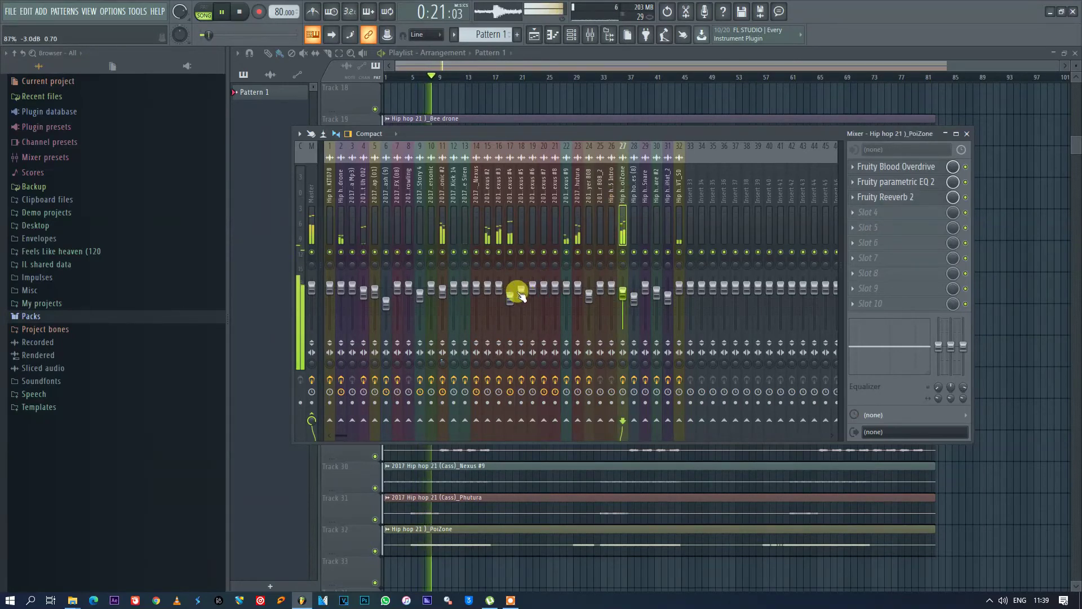
left_click(680, 236)
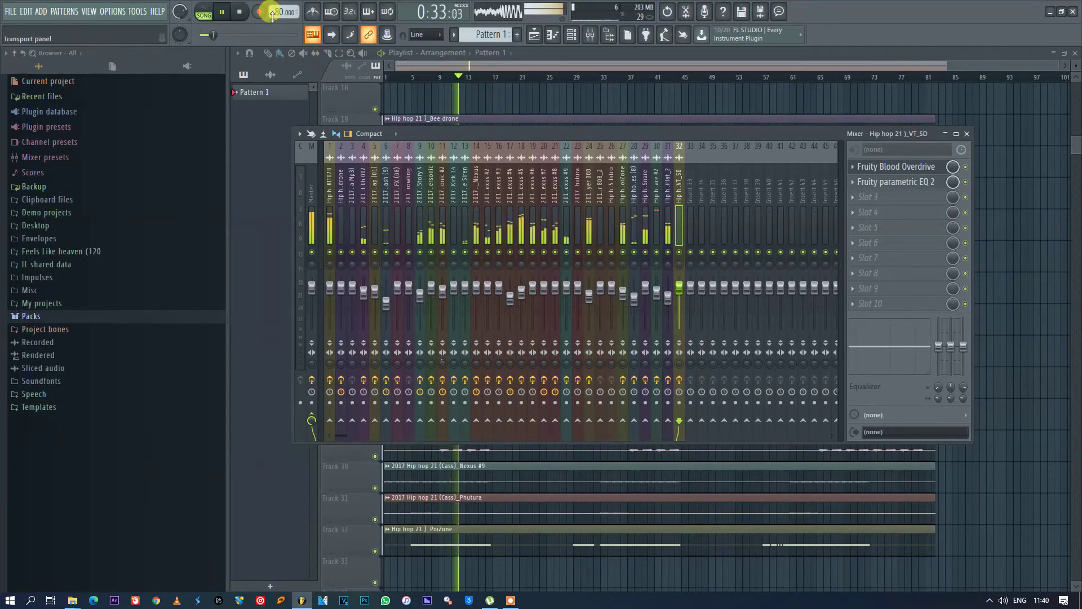
left_click(244, 13)
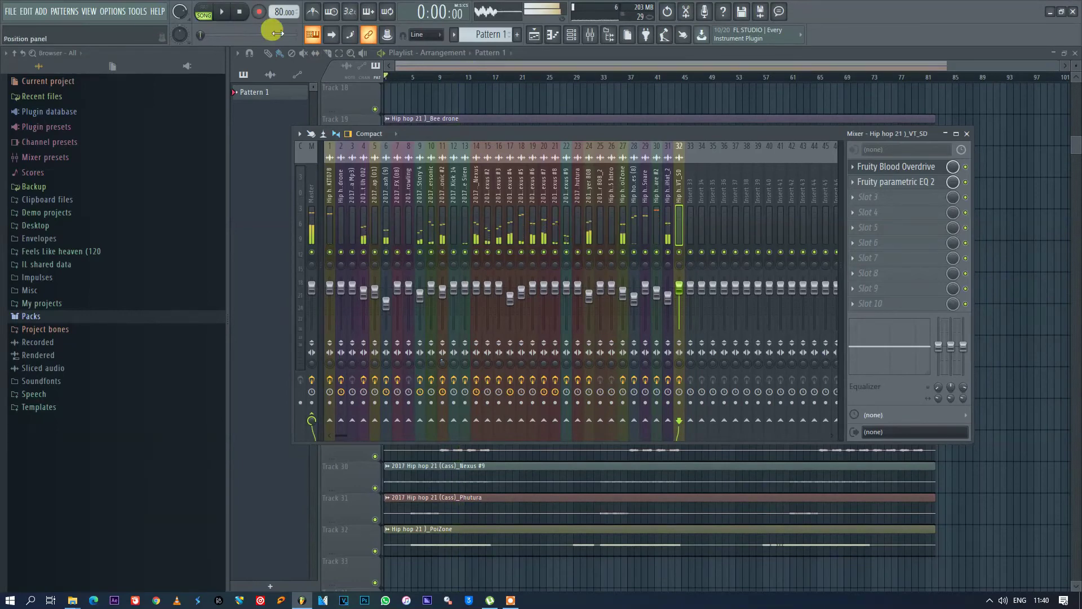
Return to the playlist and set the playback position to bar 9 (0:24:00)
left_click(517, 65)
left_click(435, 75)
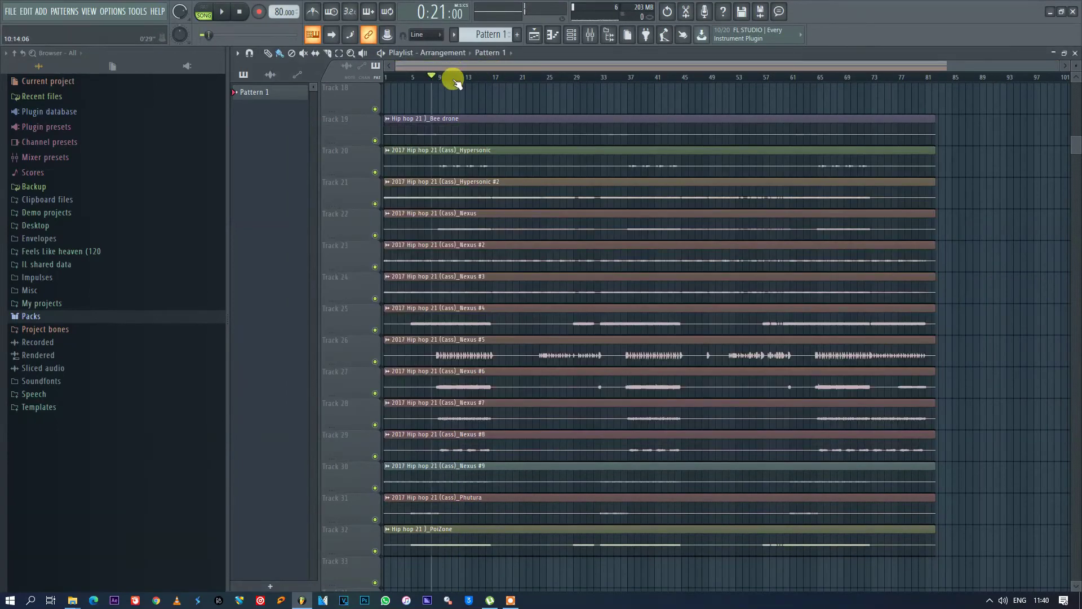
left_click(438, 77)
Solo playlist Track 1 and re-enable Tracks 2 to 15 so that only the drum and percussion group plays
scroll(553, 140, "up", 10)
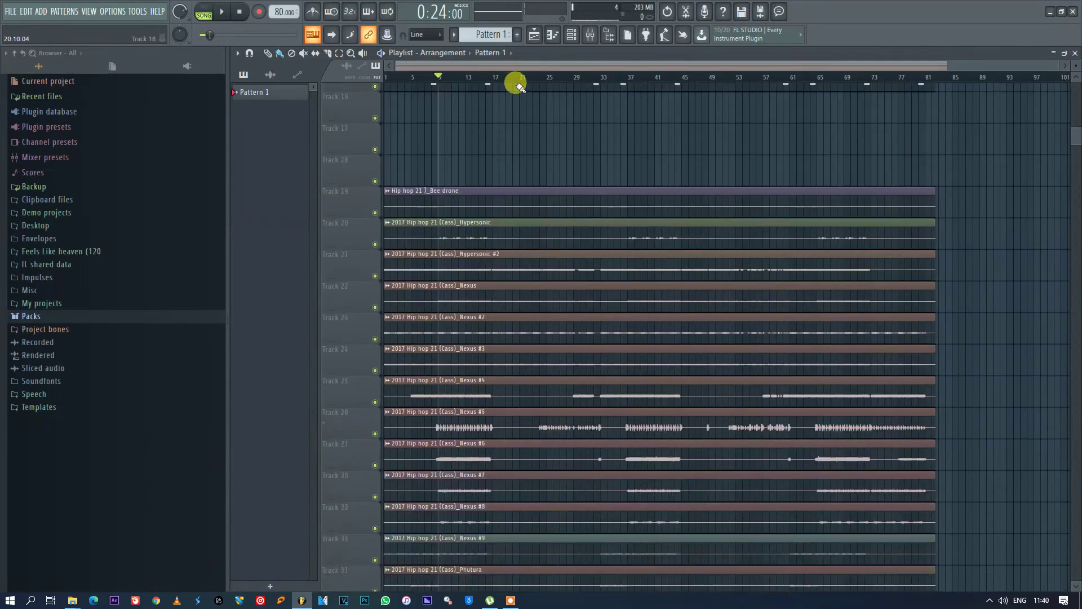
scroll(820, 180, "up", 3)
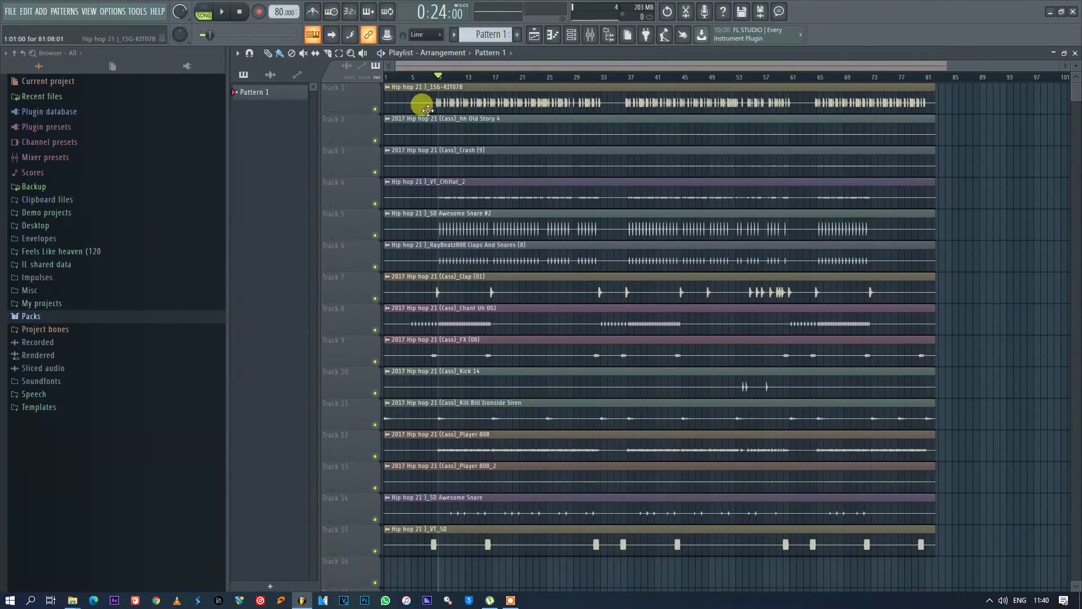
right_click(374, 108)
left_click(374, 140)
left_click(375, 172)
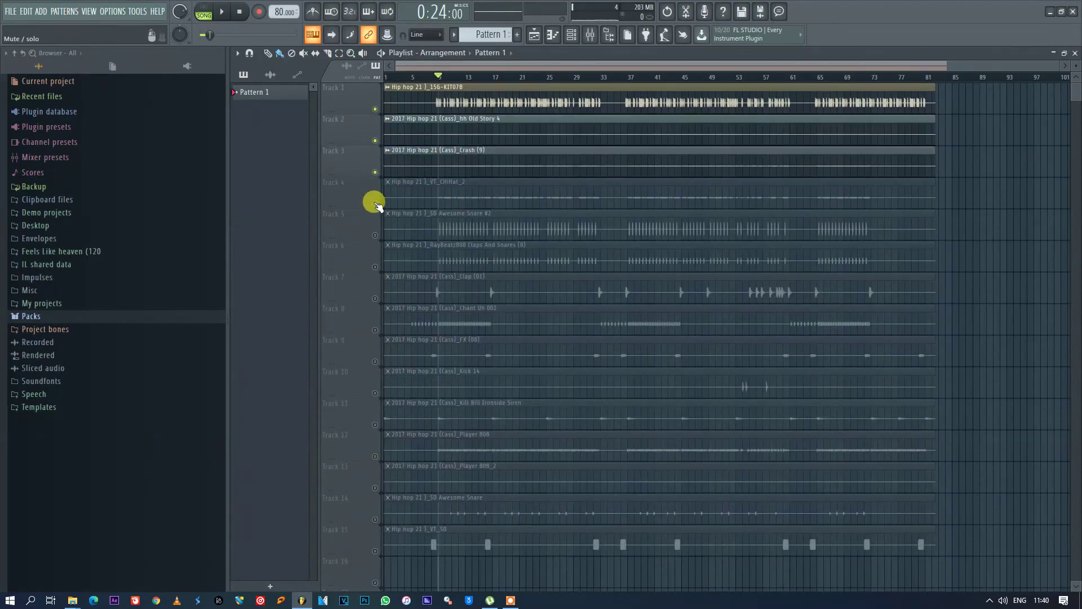
left_click(374, 203)
left_click(375, 235)
left_click(375, 267)
left_click(375, 298)
left_click(374, 330)
left_click(375, 361)
left_click(375, 393)
left_click(375, 425)
left_click(375, 456)
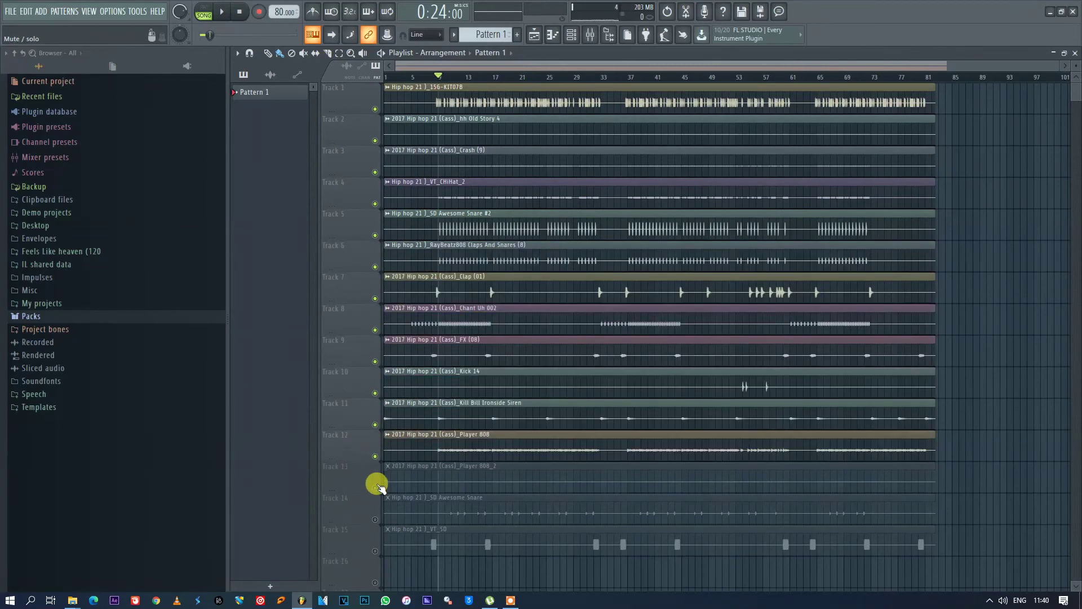
left_click(375, 487)
left_click(375, 519)
left_click(375, 550)
Audition the drum and percussion tracks briefly from bar 9, then stop playback
scroll(1074, 230, "down", 5)
scroll(1074, 230, "up", 5)
left_click(522, 121)
left_click(438, 78)
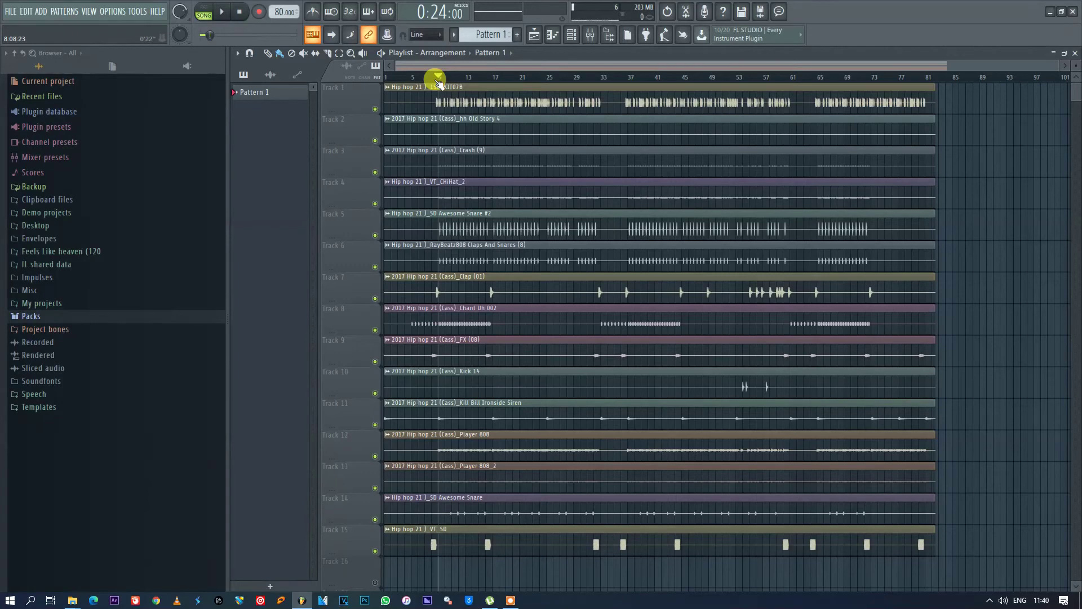
key("space")
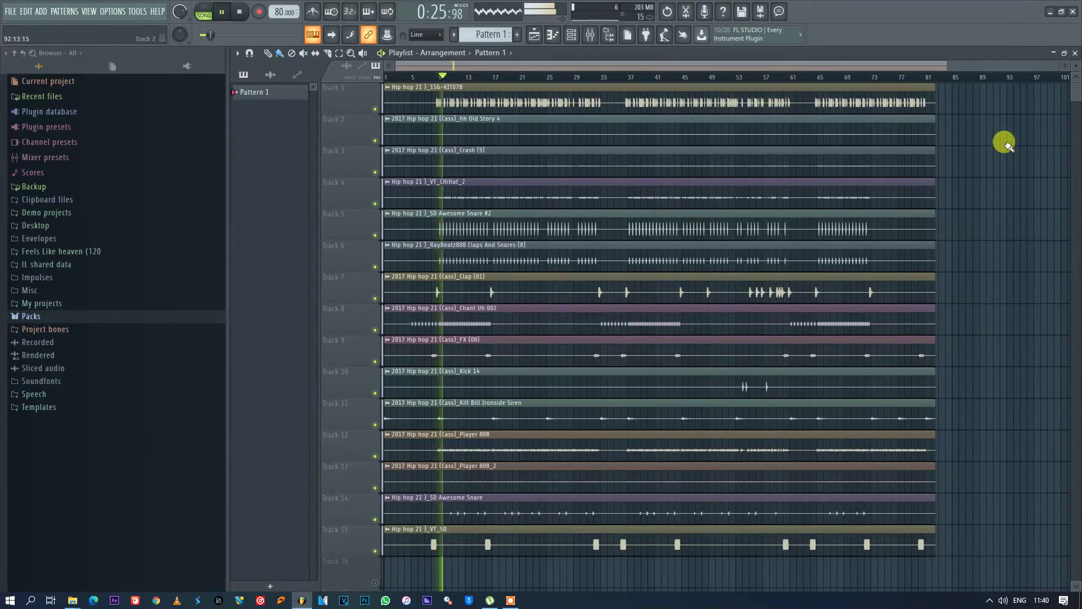
key("space")
Enable the Hypersonic #2 track alongside the drums and play them with the mixer open
scroll(1008, 148, "down", 4)
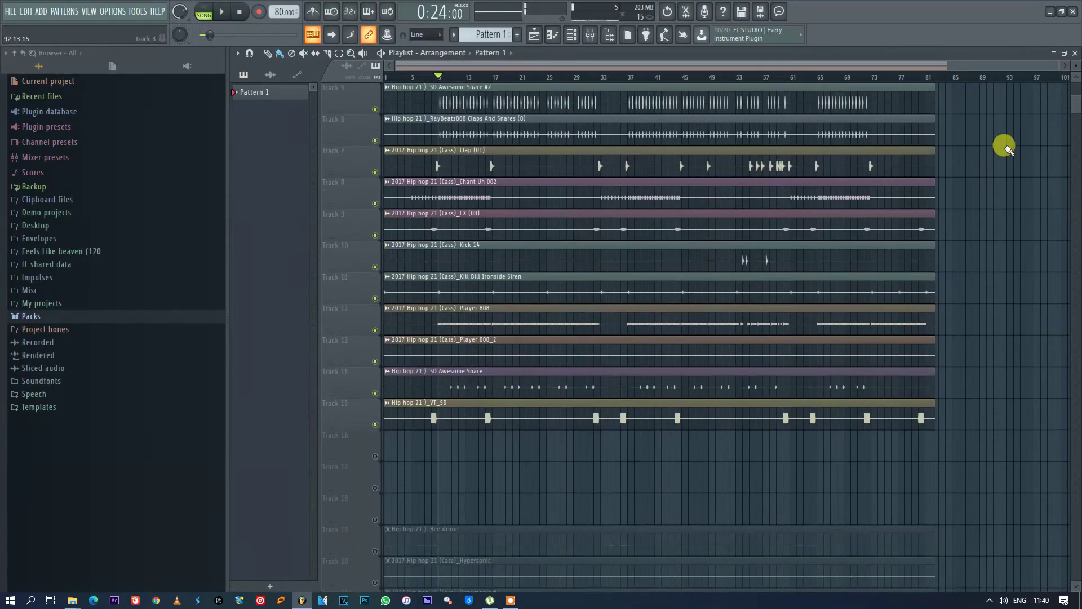
scroll(1008, 148, "down", 13)
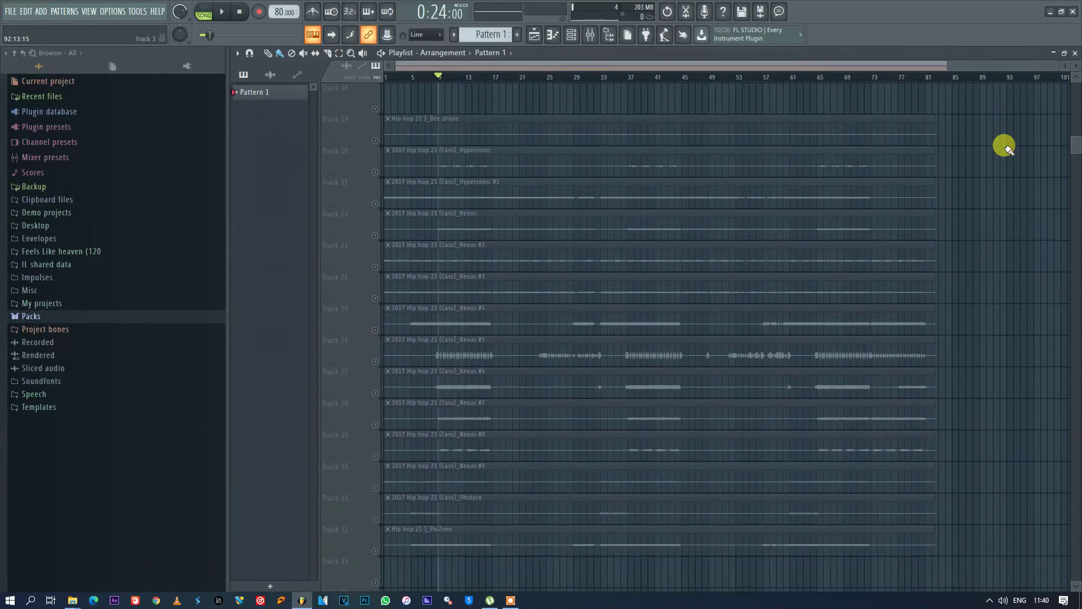
scroll(902, 175, "up", 2)
left_click(376, 265)
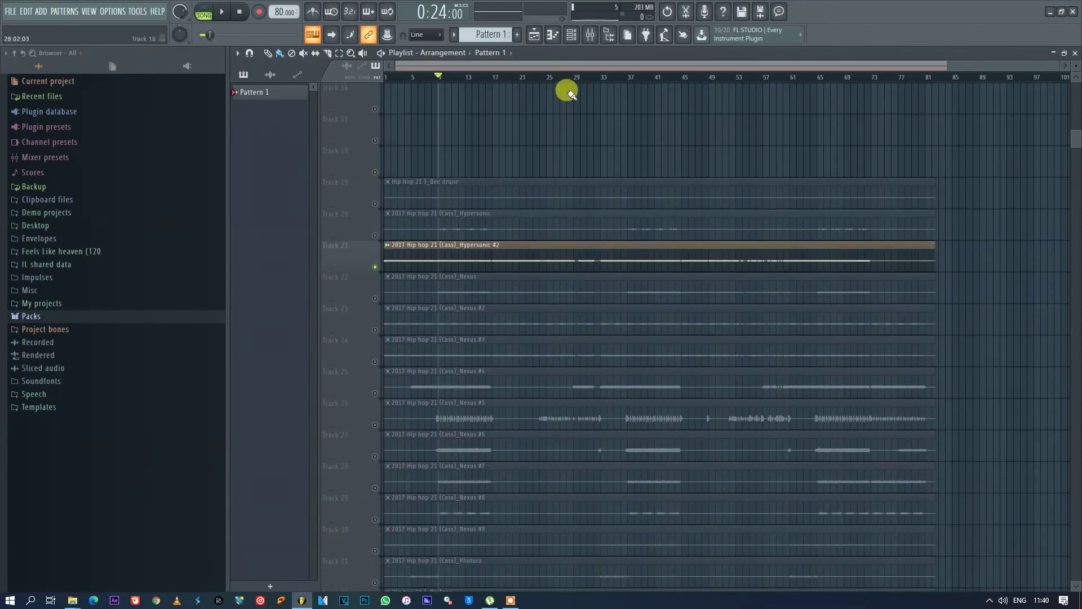
left_click(590, 34)
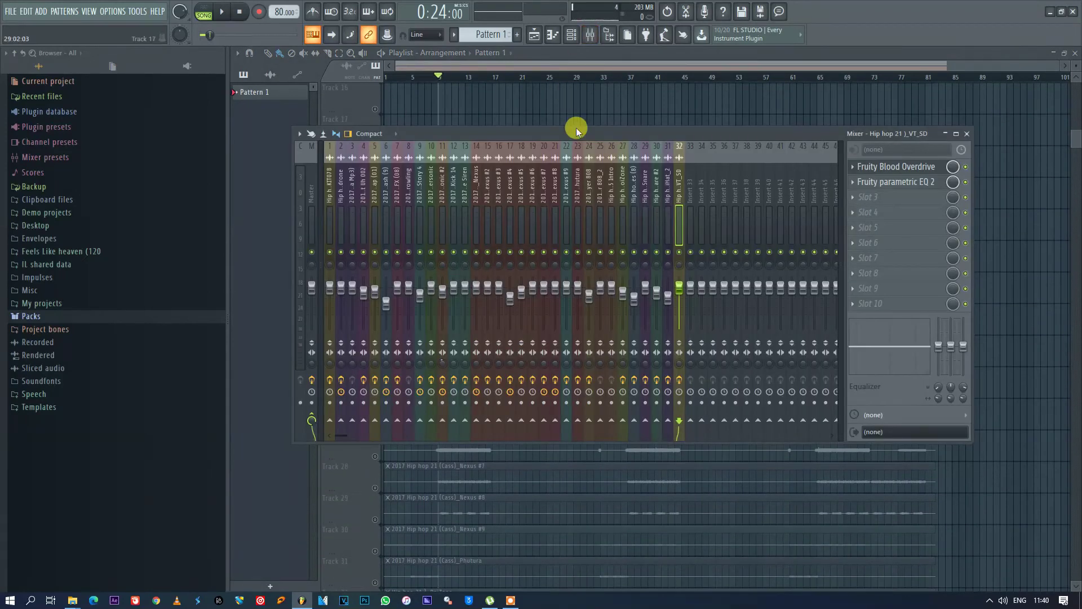
key("space")
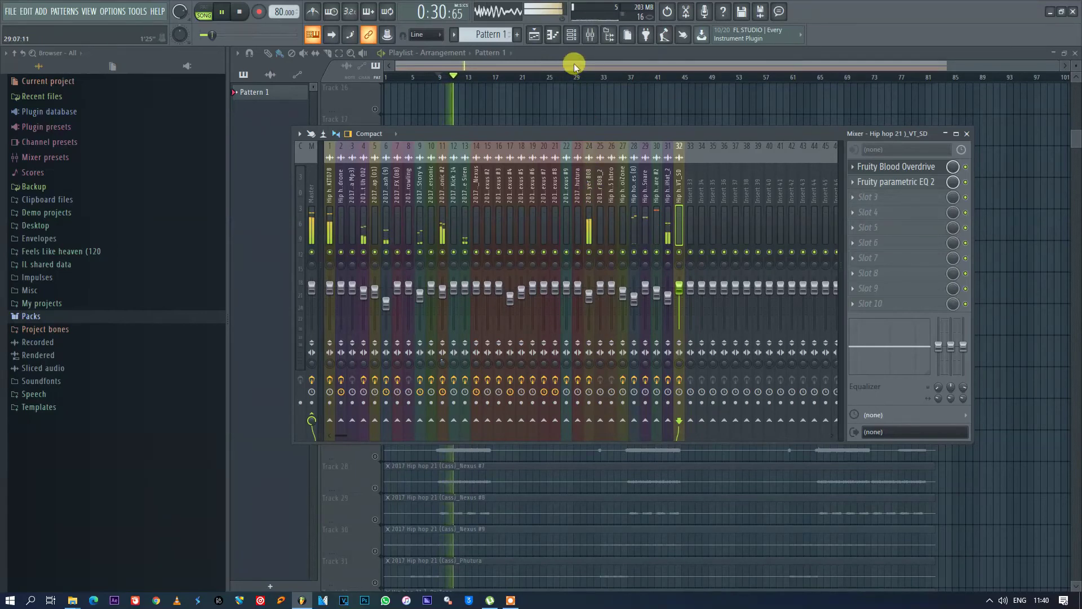
Lower the Hypersonic #2 insert's volume slightly and stop playback
left_click(443, 186)
left_click_drag(443, 289, 442, 295)
key("space")
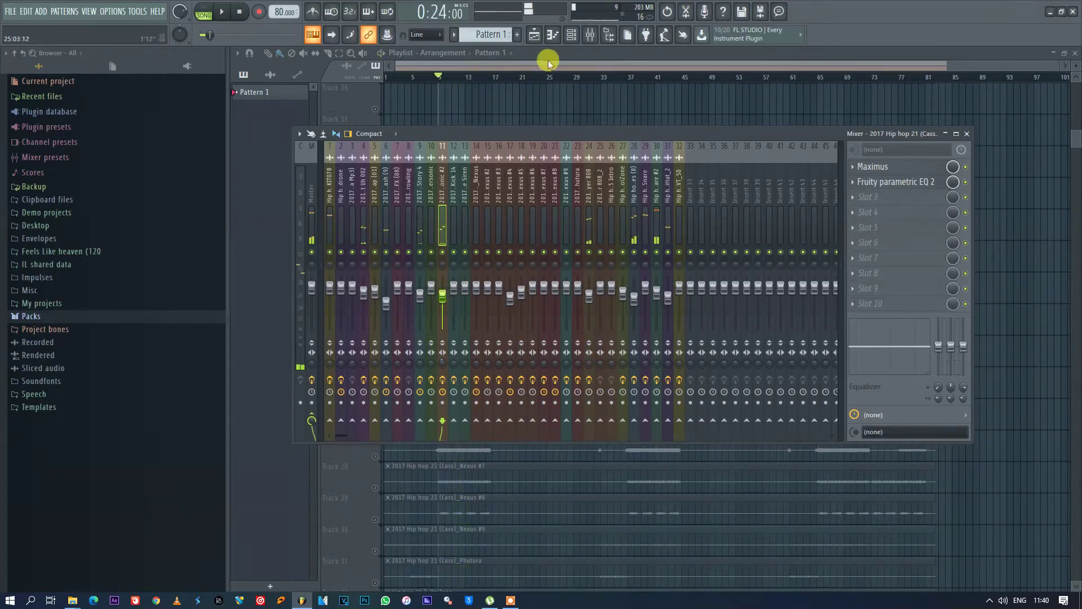
Enable the Hypersonic track on Track 20 and audition it against the drums while watching the mixer levels
key("F9")
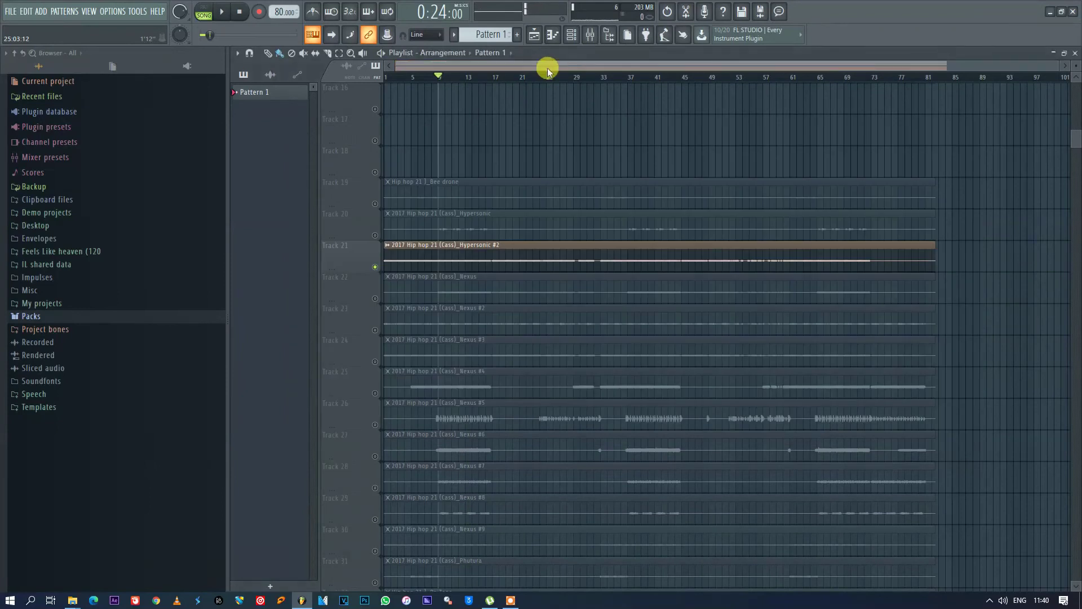
left_click(375, 235)
key("space")
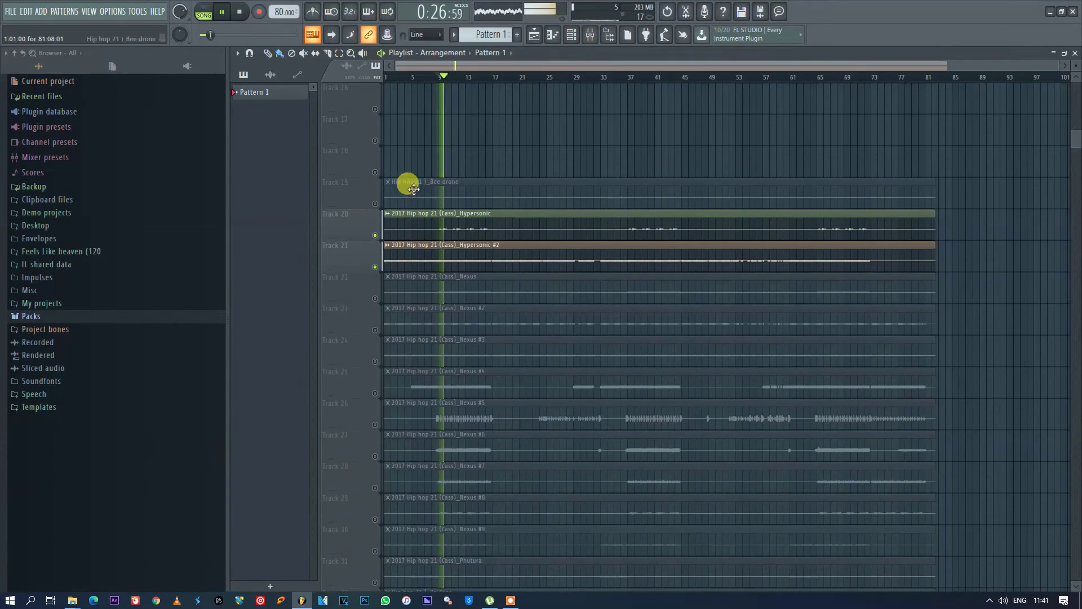
left_click(590, 36)
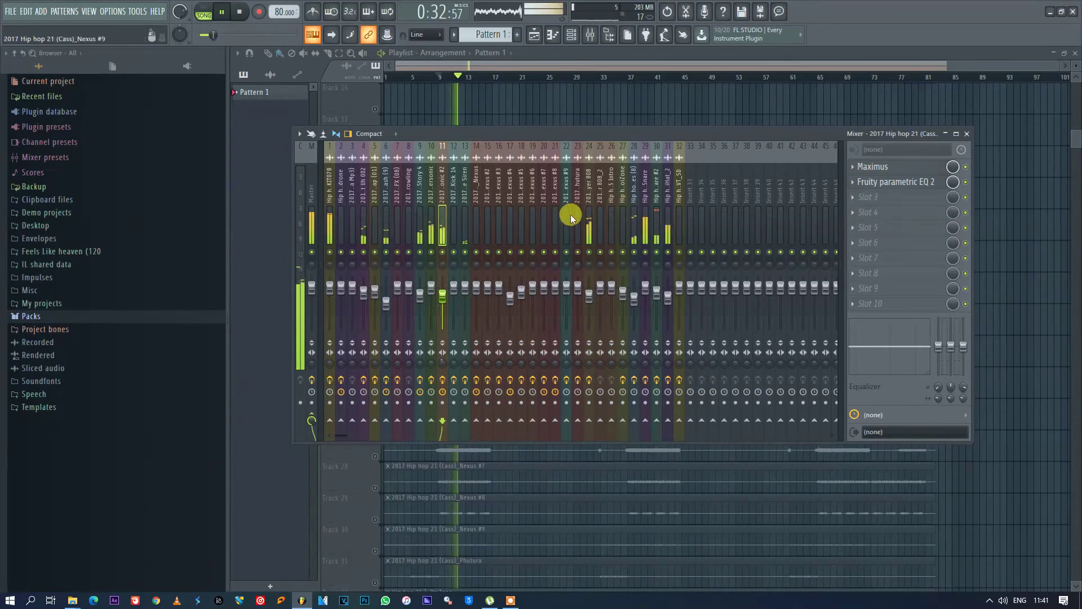
key("space")
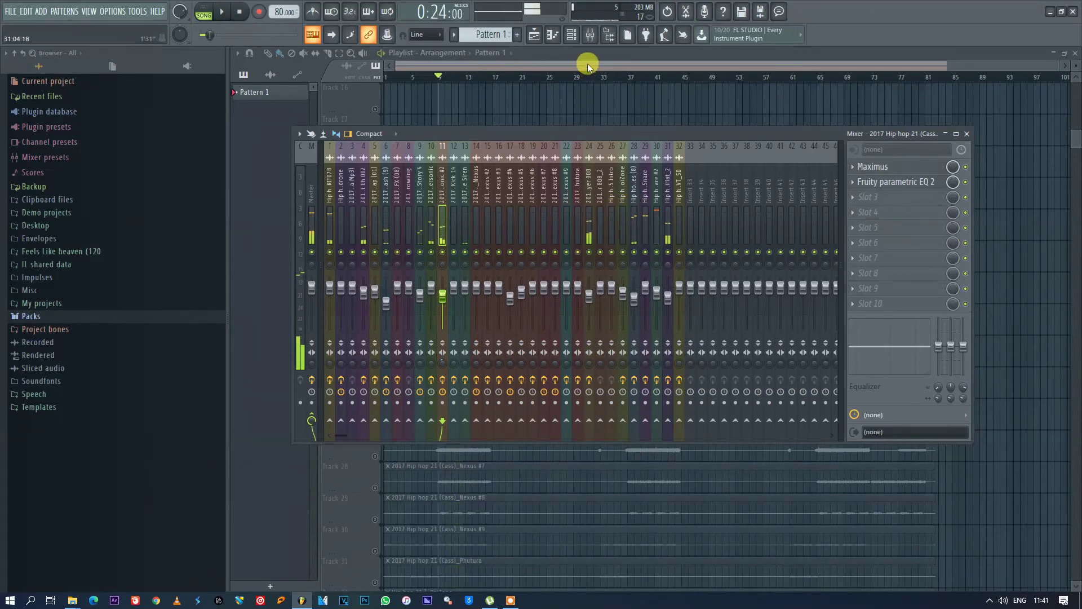
Enable the first Nexus track on Track 22 and play the mix from bar 9 with the mixer open
key("F9")
left_click(375, 298)
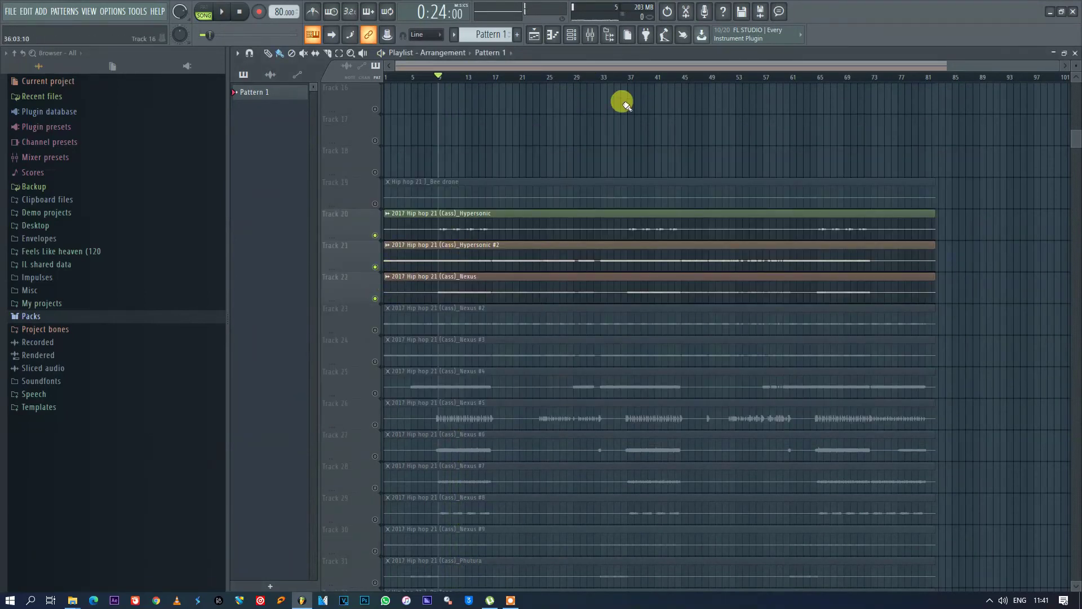
key("space")
left_click(591, 35)
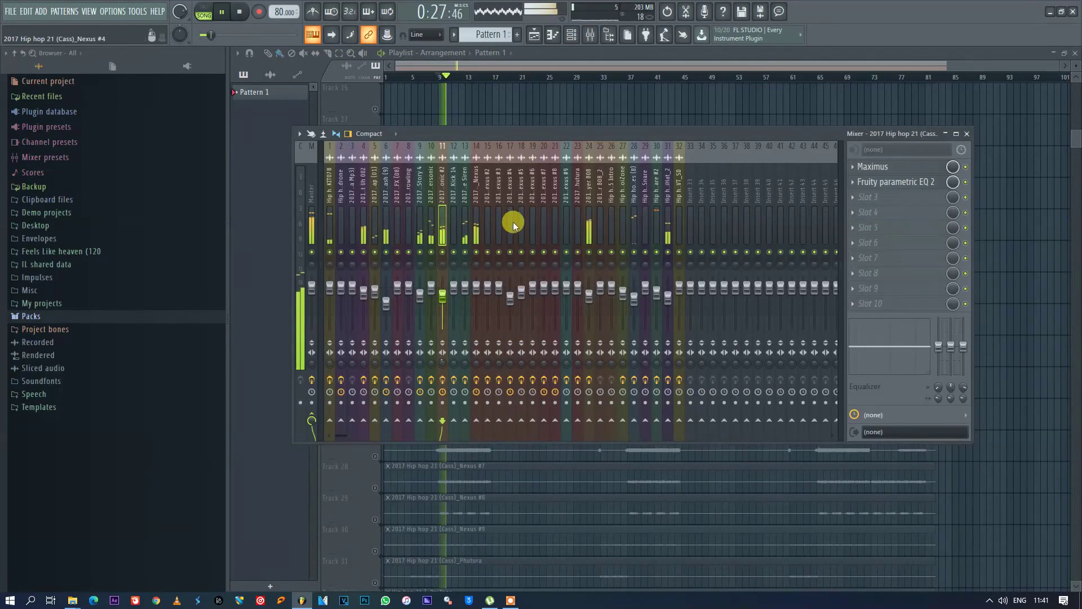
Compare the first Nexus insert in solo and in the mix, lower its volume to about -10.2 dB and stop playback
right_click(477, 252)
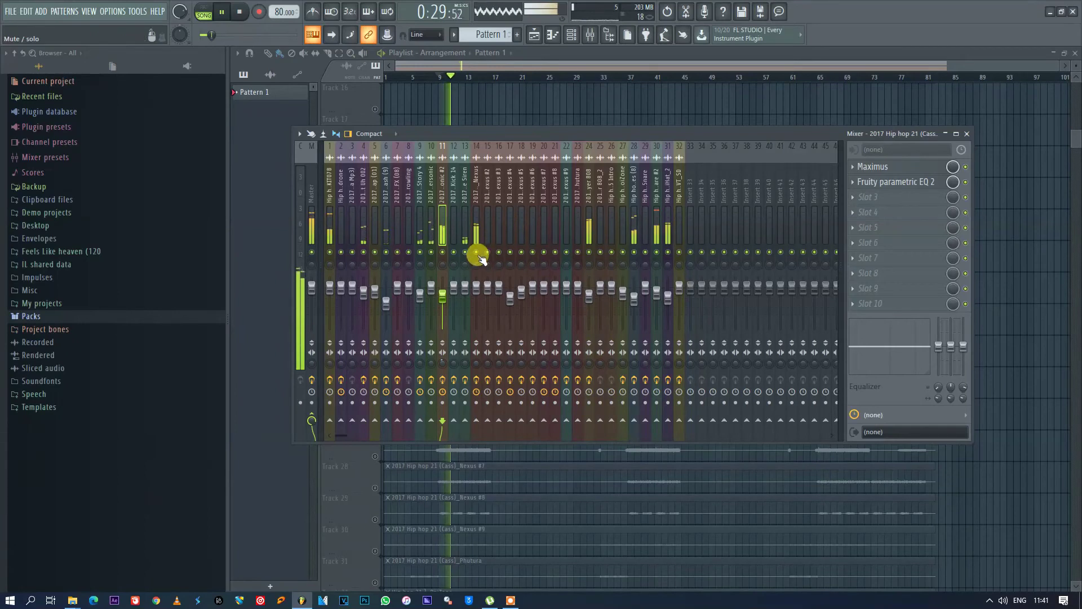
left_click(479, 195)
right_click(476, 252)
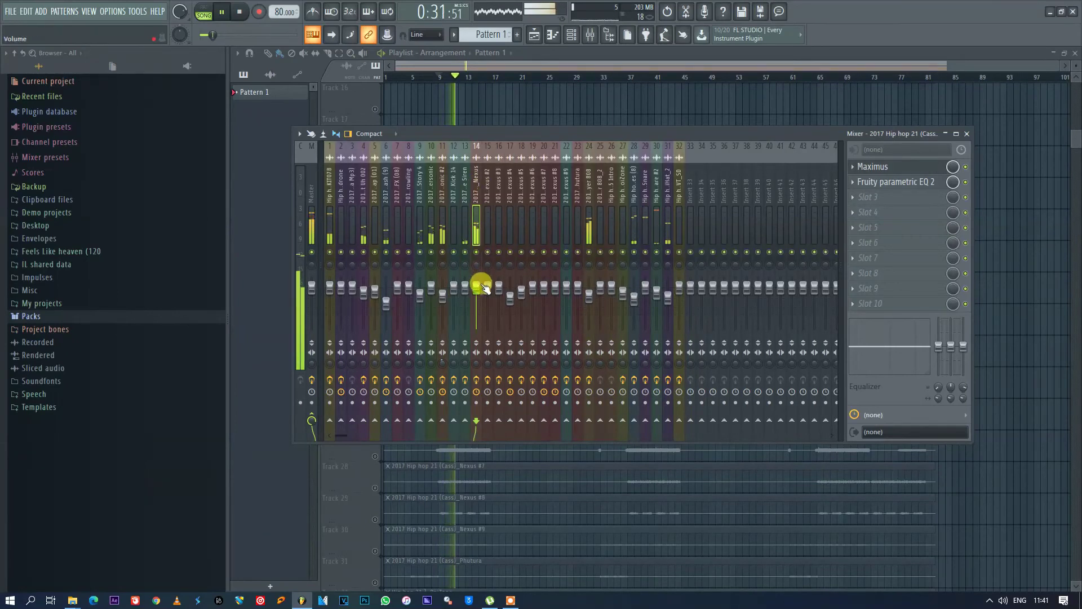
left_click_drag(483, 289, 483, 298)
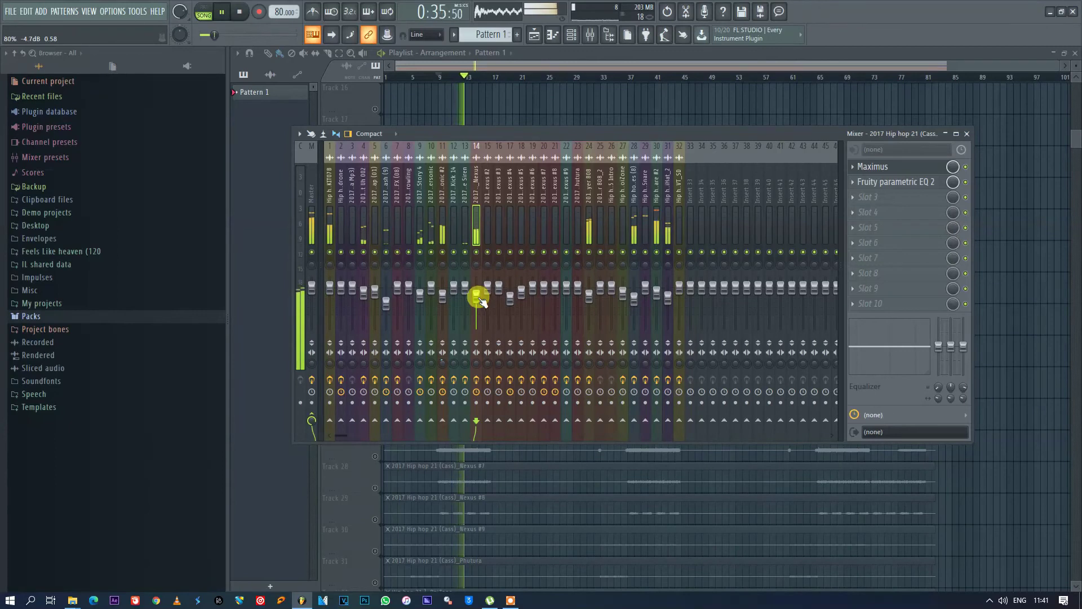
left_click_drag(480, 300, 481, 311)
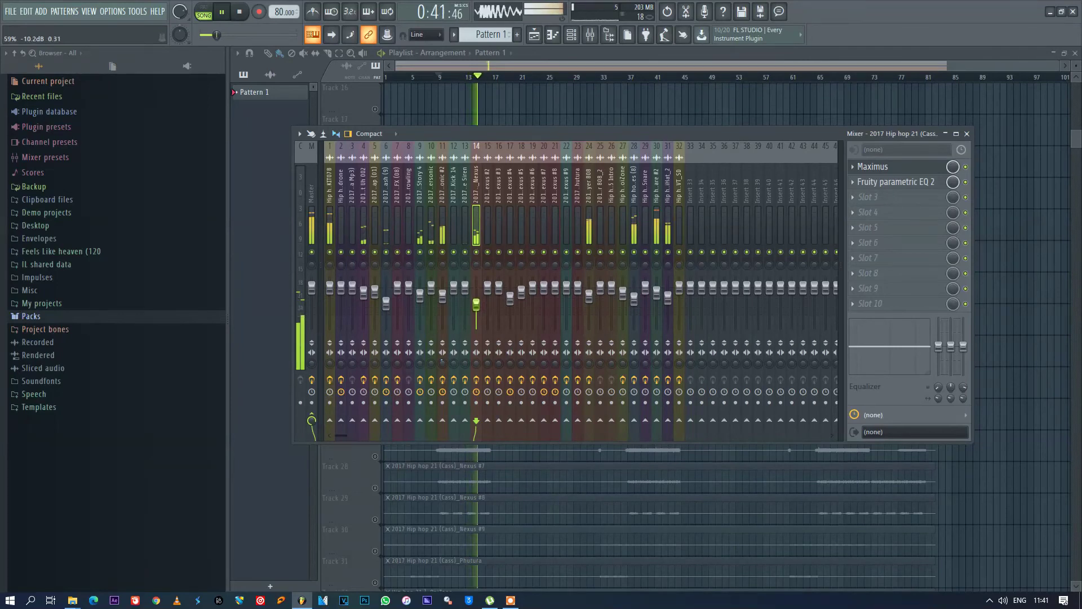
left_click(624, 58)
key("space")
Enable the Bee drone track and the Nexus #2 track on Track 23, and play the mix with the mixer open
left_click(376, 203)
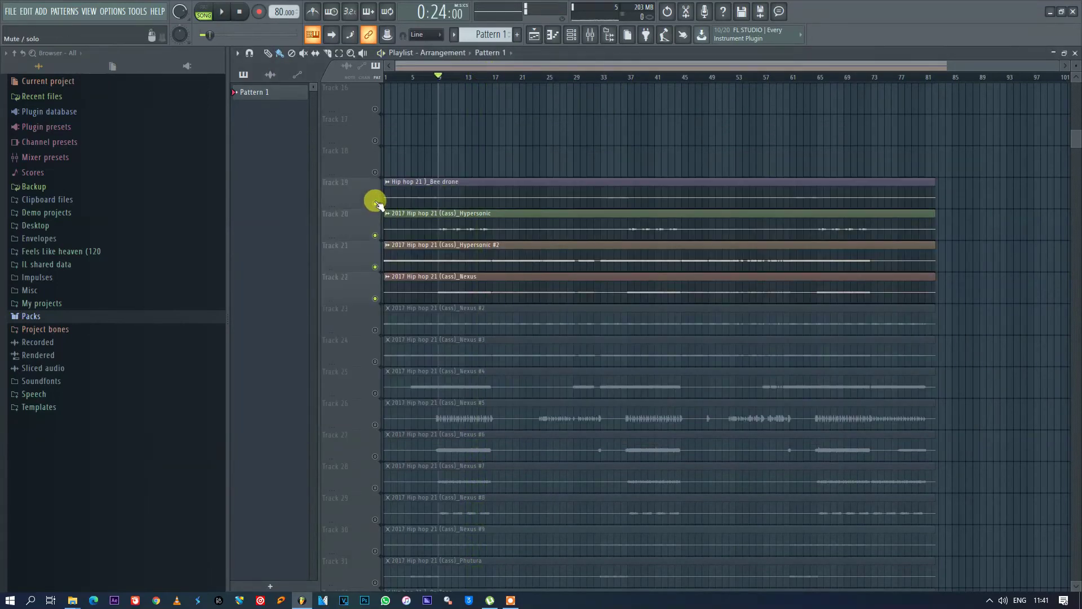
left_click(375, 330)
key("space")
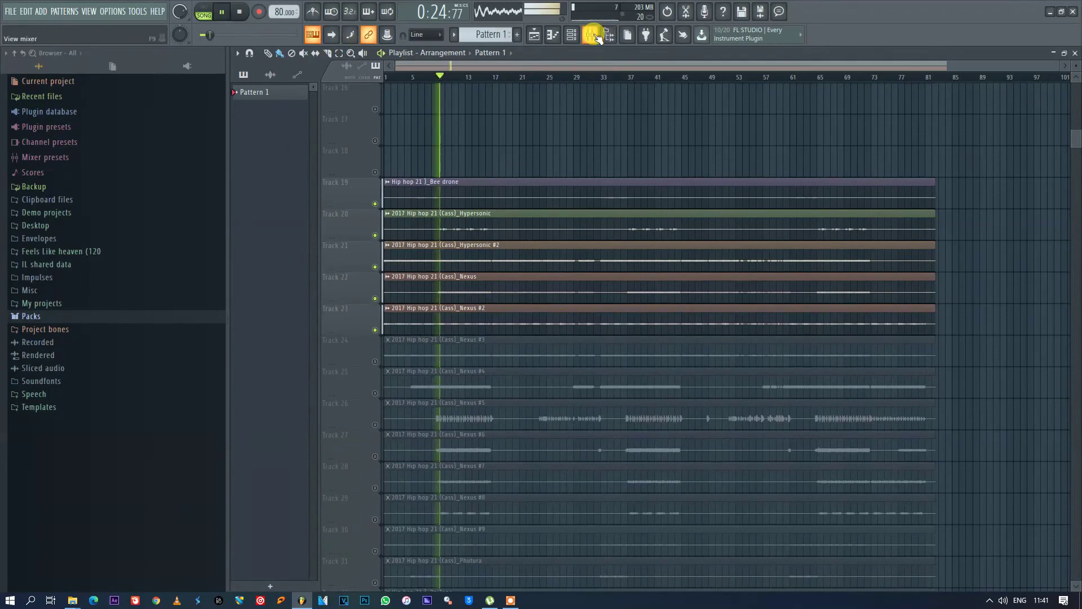
left_click(590, 35)
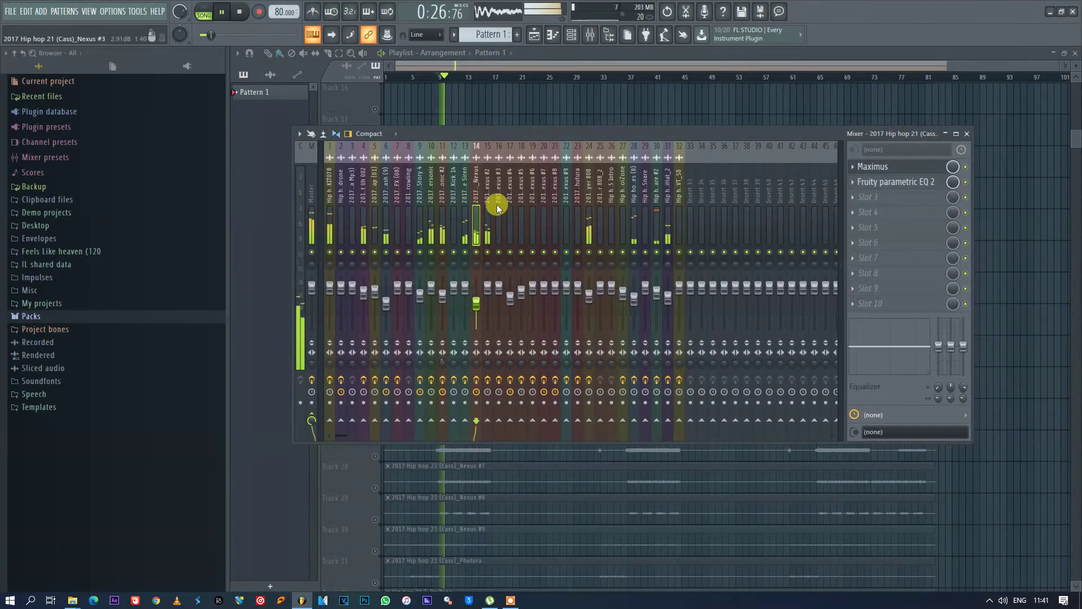
Check the Nexus #2 insert in solo, return to the full mix and set its volume to about -0.3 dB
left_click(486, 232)
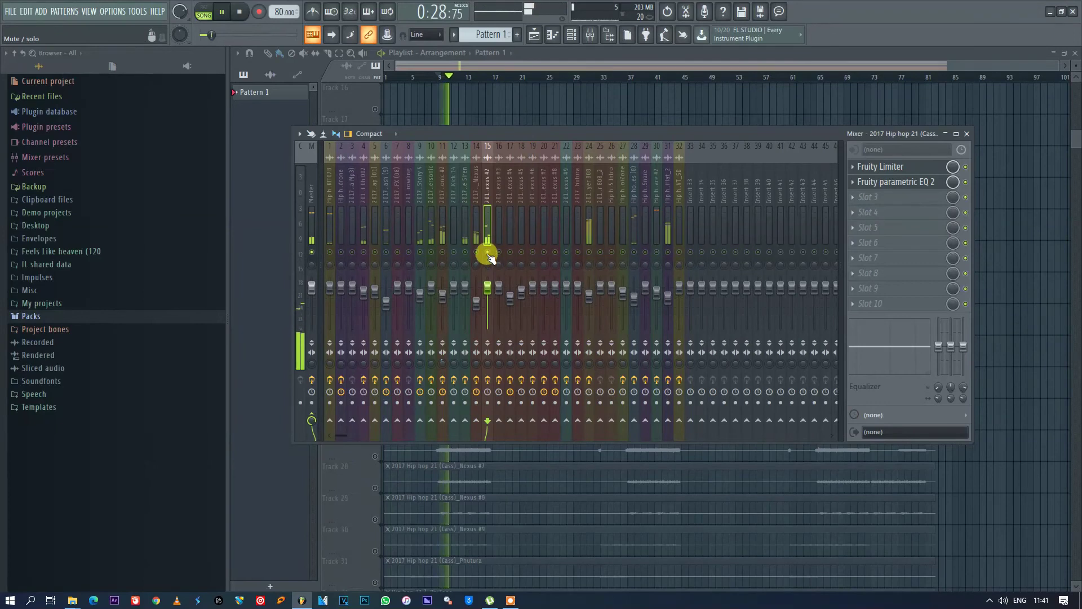
right_click(487, 252)
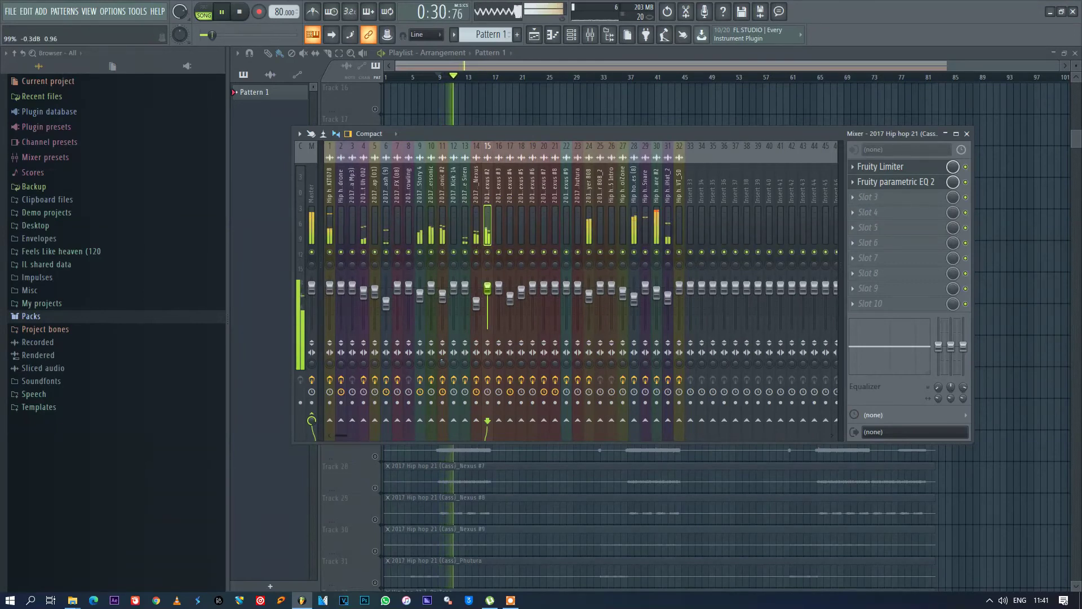
left_click(590, 35)
Solo the Nexus #3 track on Track 24, stop playback and switch the melodic tracks 19 to 23 back on
scroll(691, 101, "down", 1)
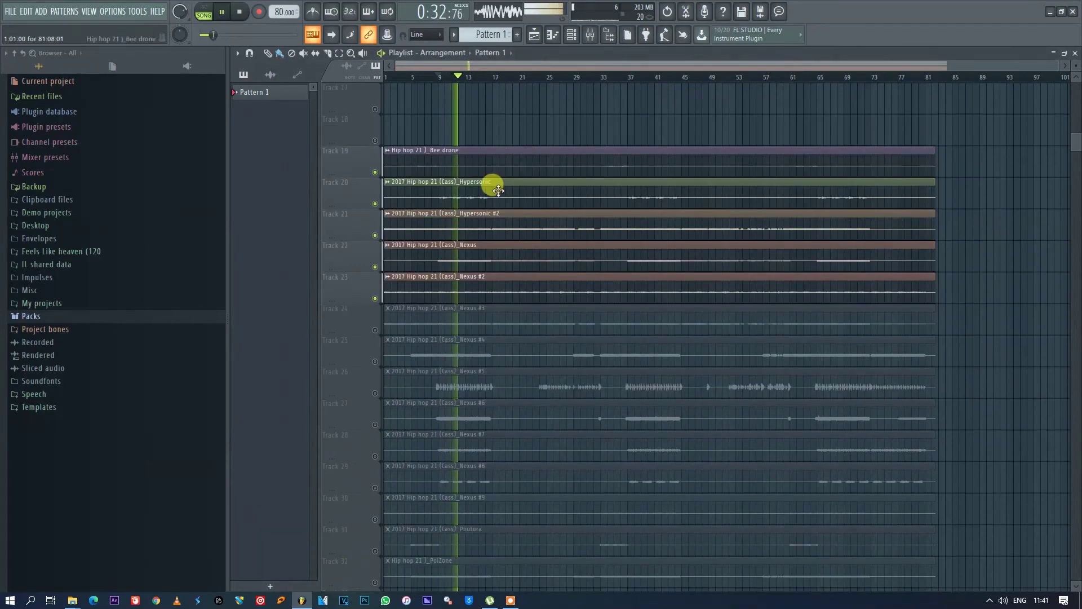
right_click(375, 330)
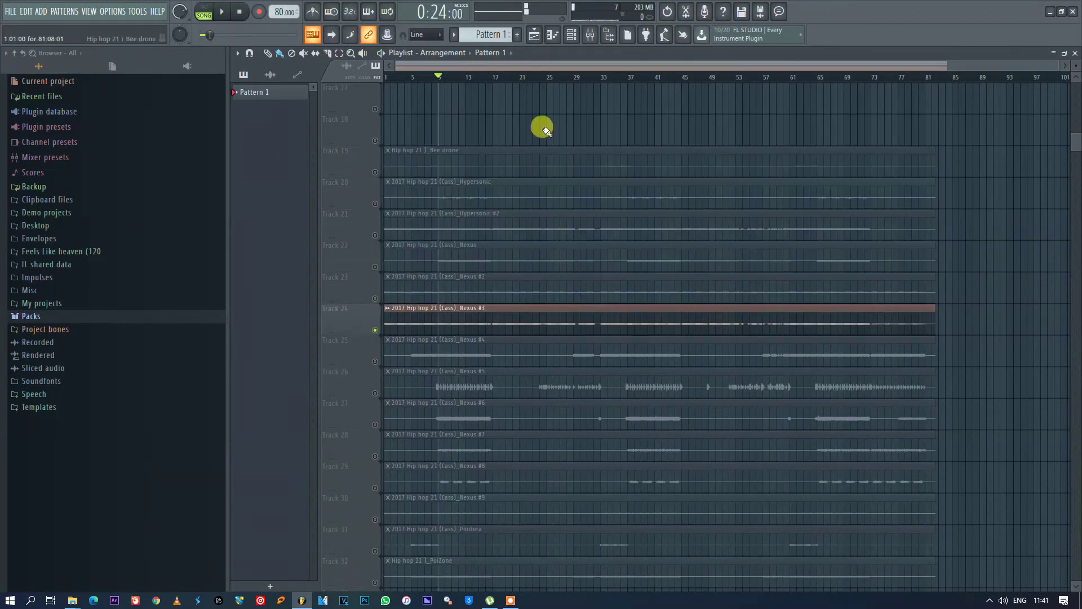
left_click(375, 298)
left_click(376, 267)
left_click(375, 235)
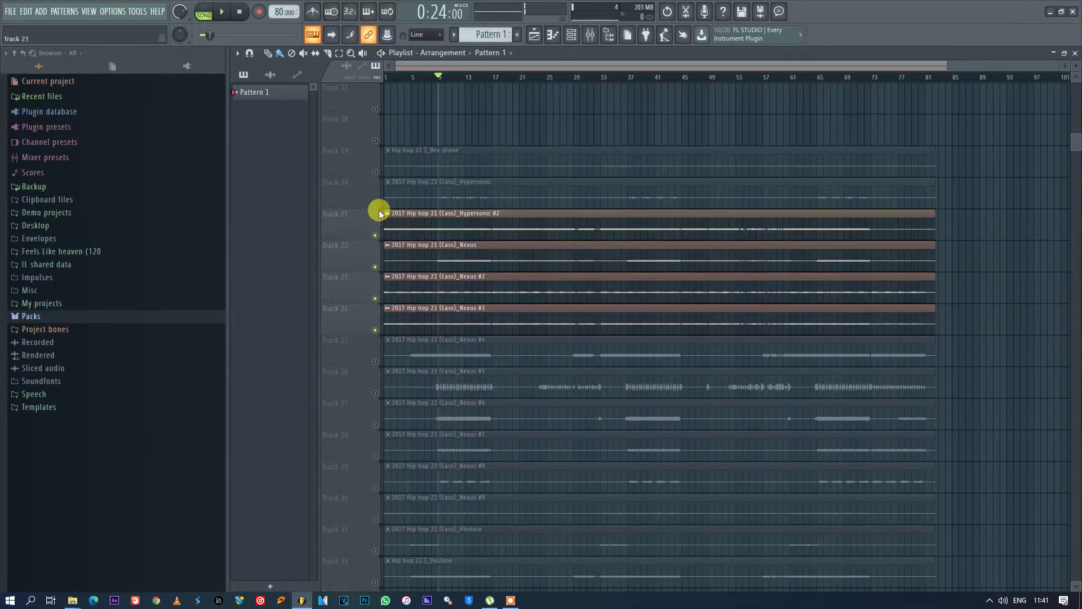
left_click(376, 203)
left_click(376, 172)
Switch all the drum and percussion tracks from Track 15 up to Track 1 back on in the playlist
scroll(426, 107, "up", 3)
left_click_drag(376, 236, 376, 109)
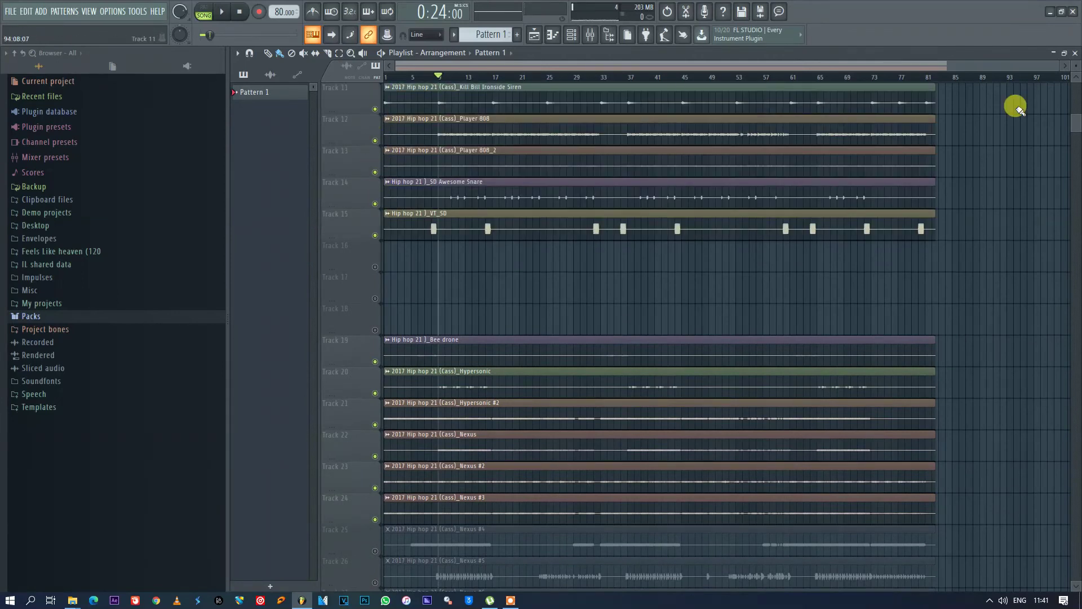
scroll(1015, 106, "up", 5)
left_click_drag(374, 235, 376, 117)
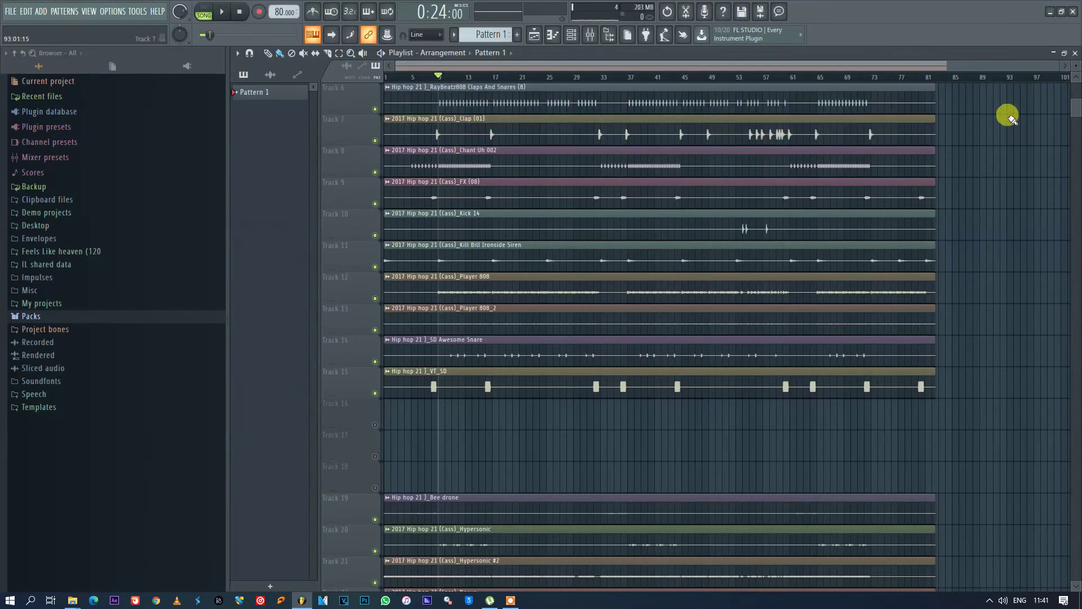
scroll(1010, 113, "up", 4)
left_click_drag(374, 213, 375, 93)
scroll(1065, 80, "up", 2)
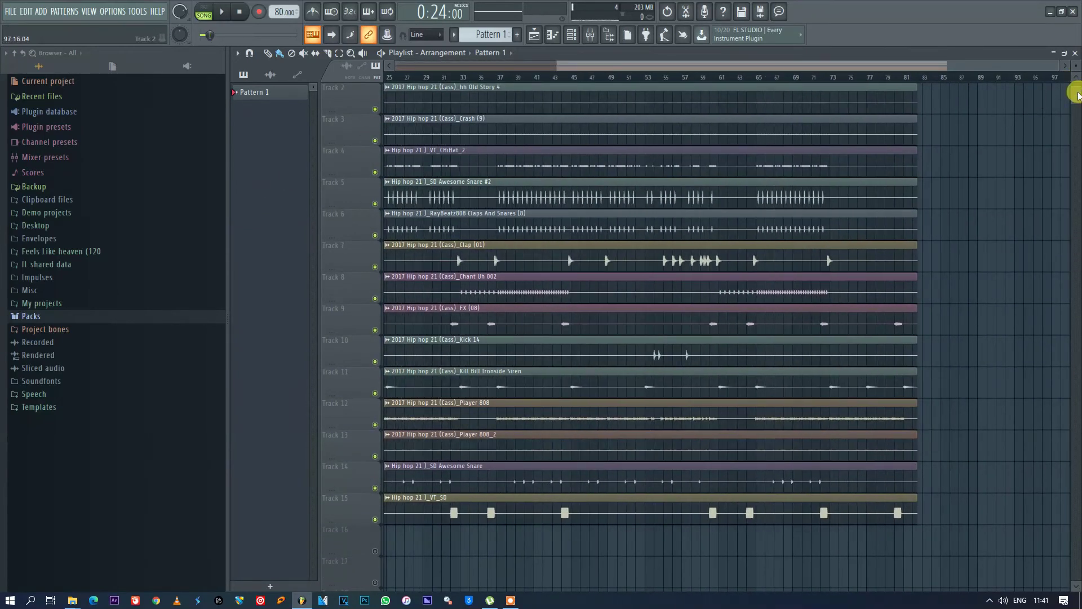
scroll(1074, 96, "up", 1)
left_click(375, 109)
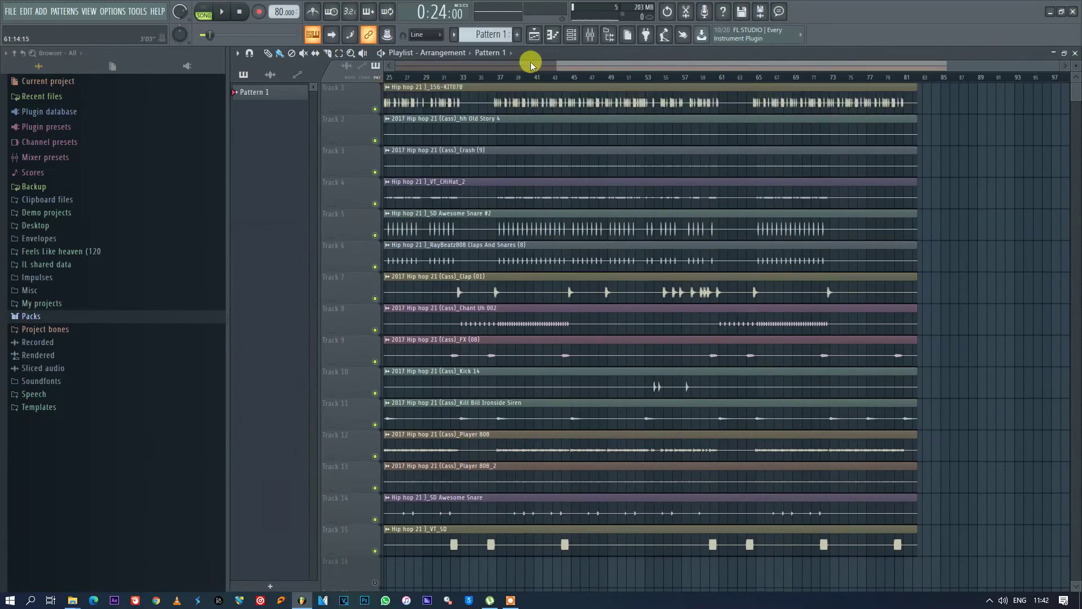
Play the mix from bar 9 with the mixer open and select the Nexus #3 insert
left_click_drag(552, 63, 379, 65)
key("space")
left_click_drag(1080, 101, 1077, 145)
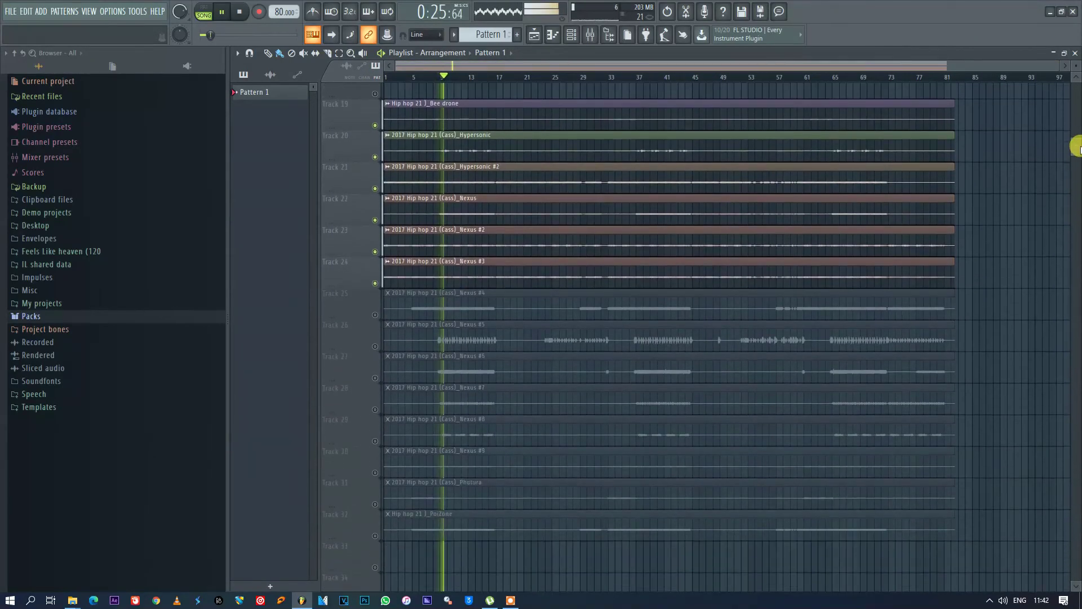
left_click(578, 43)
left_click(499, 194)
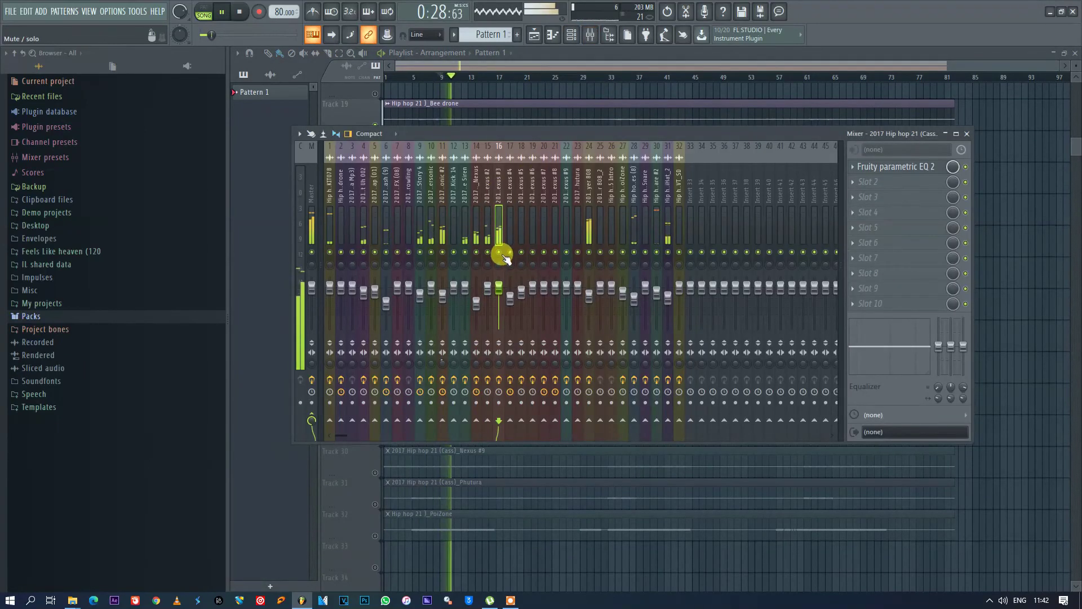
Slightly lower the main output level in the Nexus #3 insert's Fruity parametric EQ 2
left_click(884, 166)
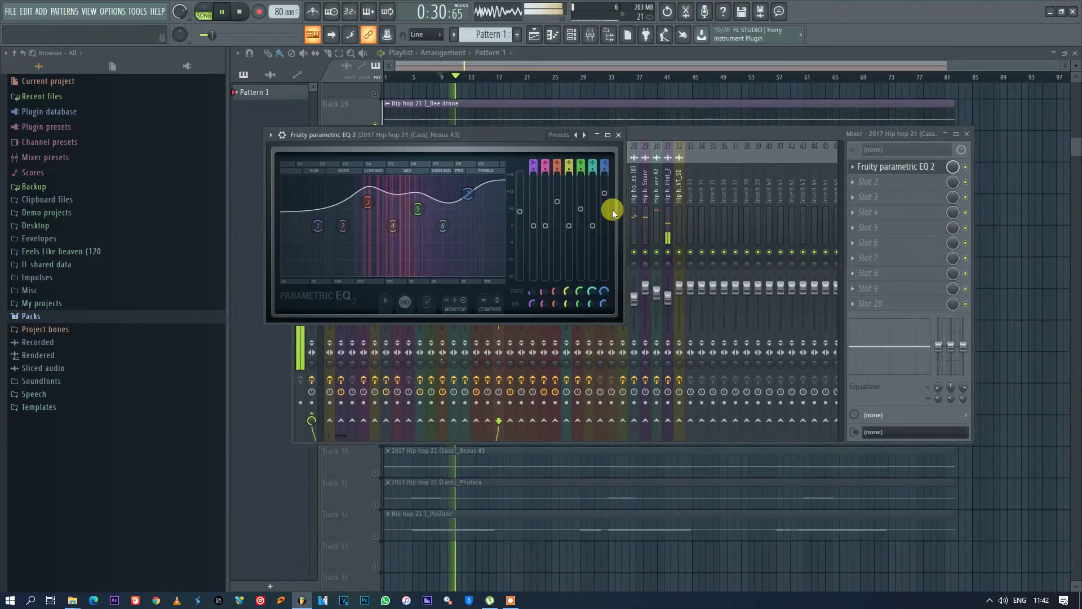
left_click_drag(519, 212, 519, 220)
left_click(618, 134)
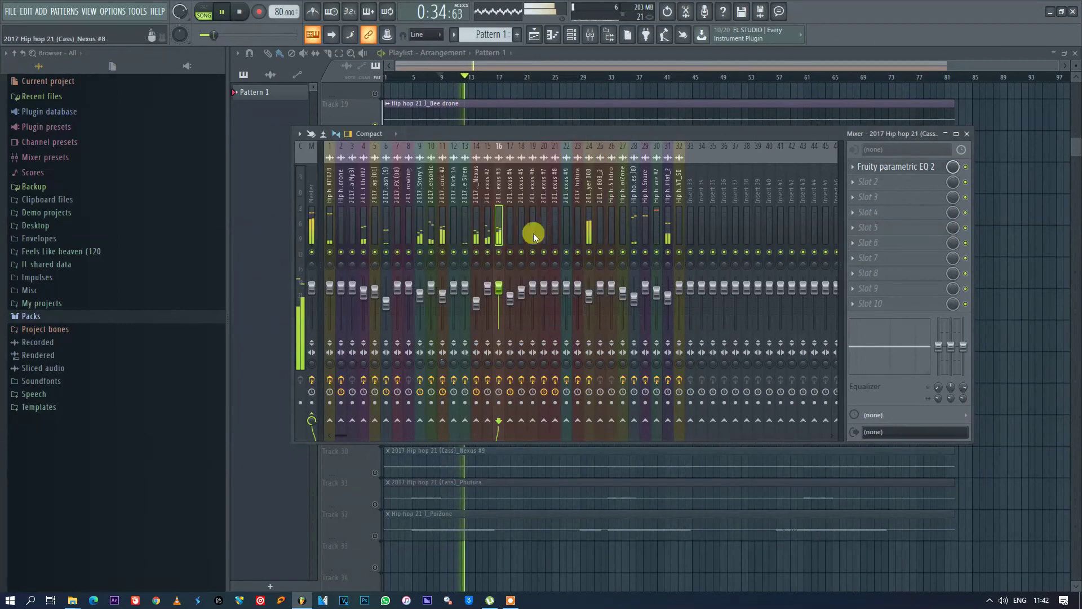
Listen to the Nexus #3 insert in solo, return to the full mix and lower its fader slightly
right_click(500, 253)
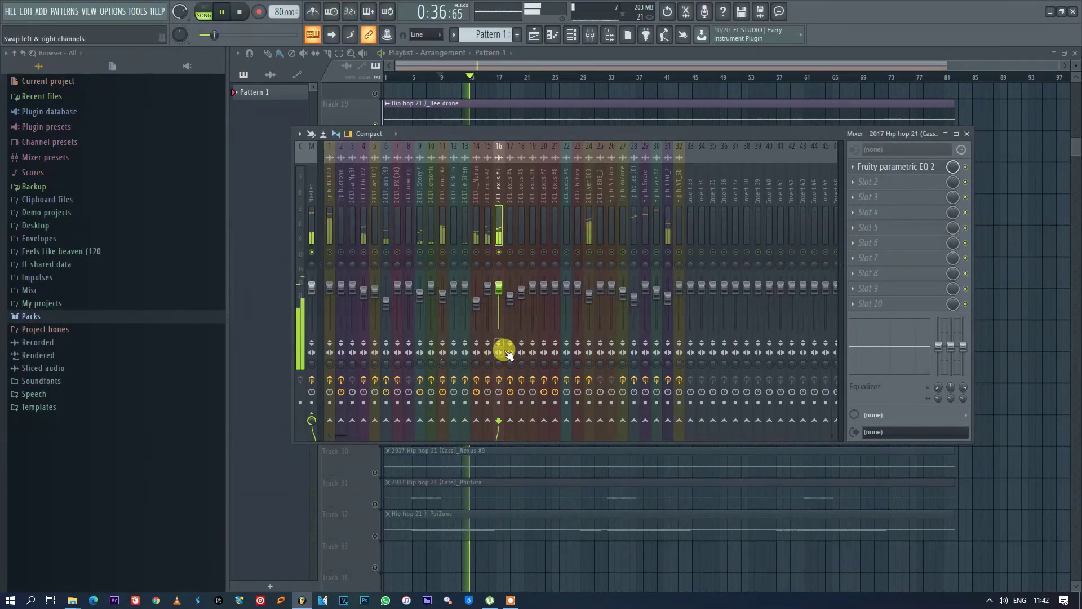
right_click(499, 252)
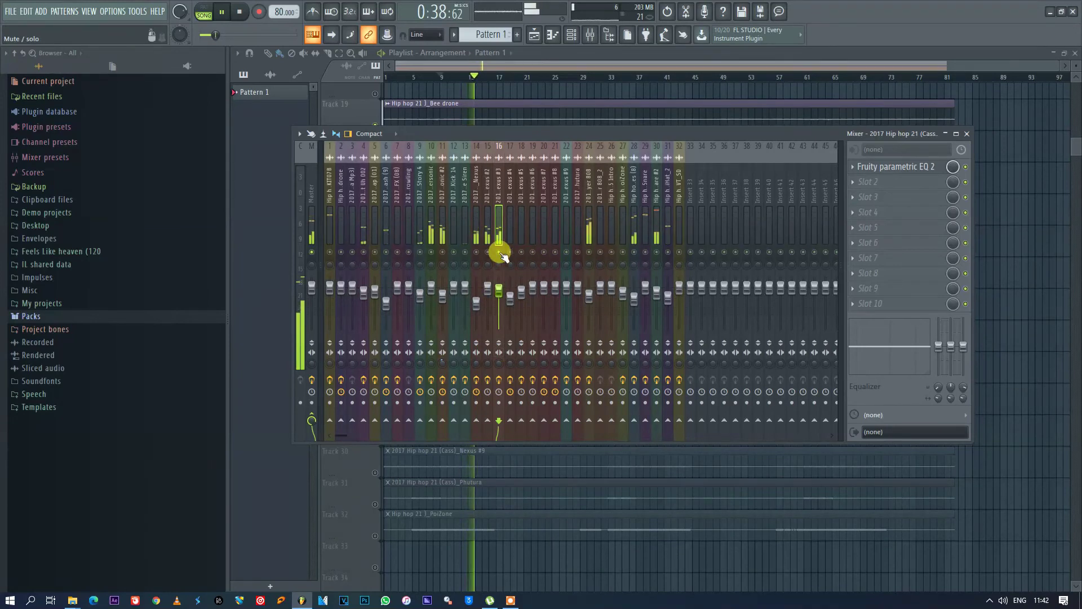
left_click(567, 62)
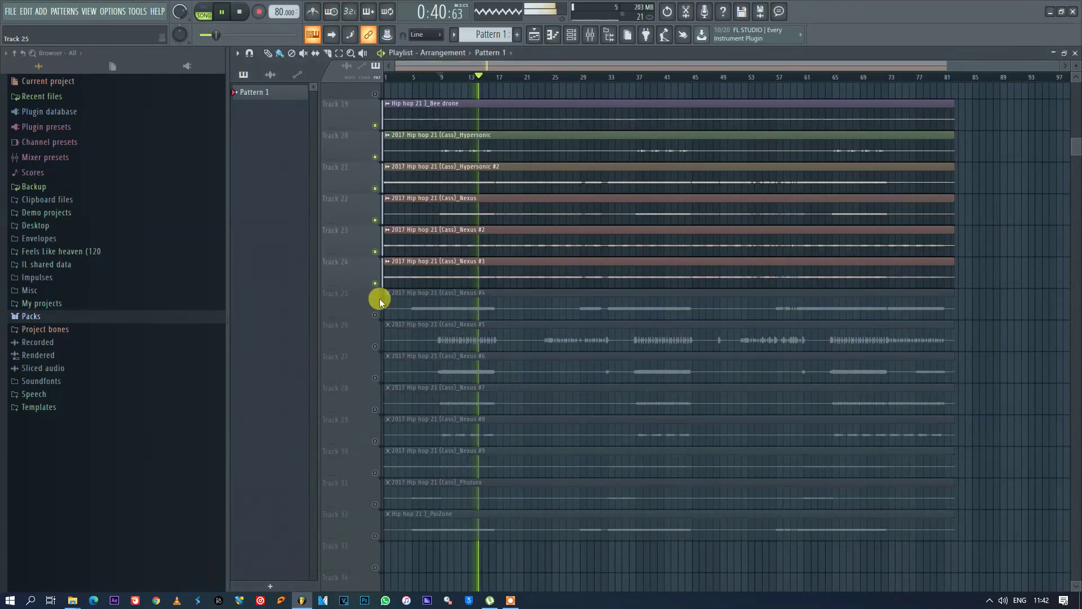
Enable the Nexus #4 track on Track 25 and replay the mix from bar 9 with the mixer open
key("space")
left_click(375, 314)
key("space")
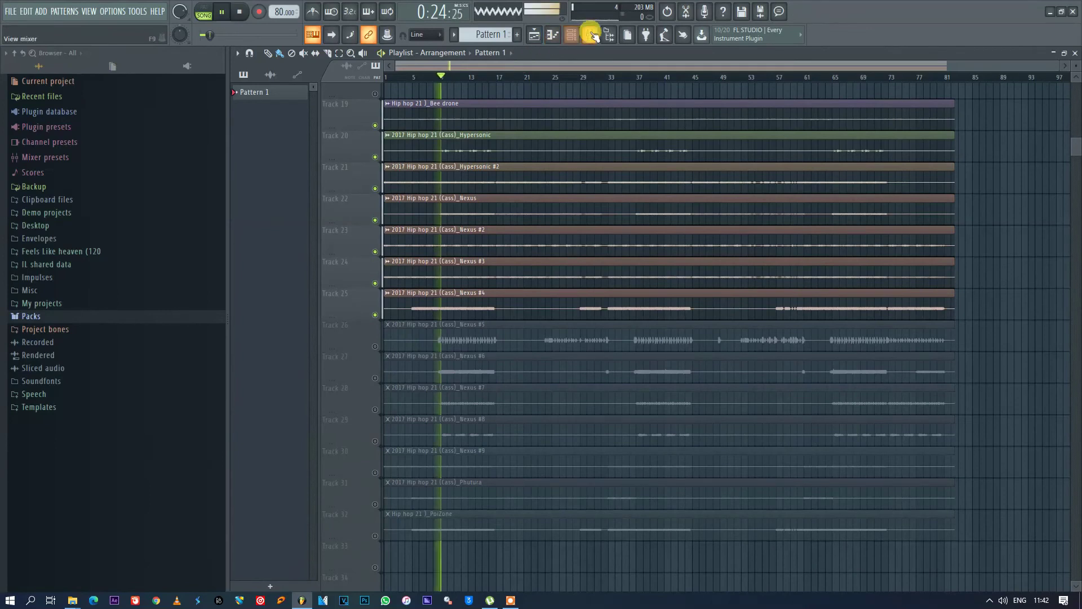
left_click(590, 34)
Lower the Nexus #4 insert's volume to about -6.4 dB while the mix plays
left_click(511, 191)
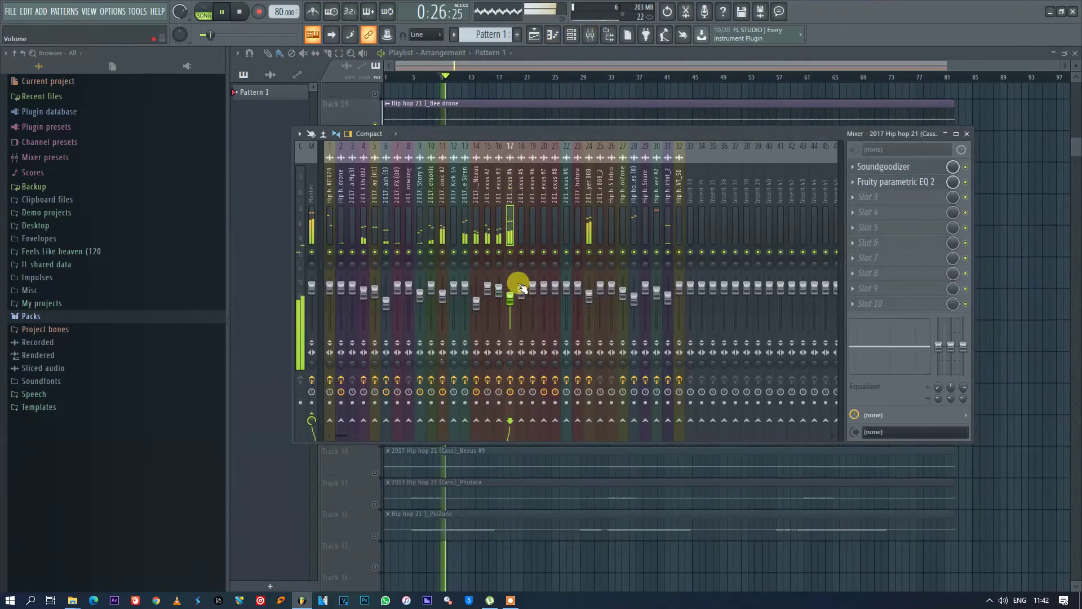
left_click_drag(518, 303, 518, 305)
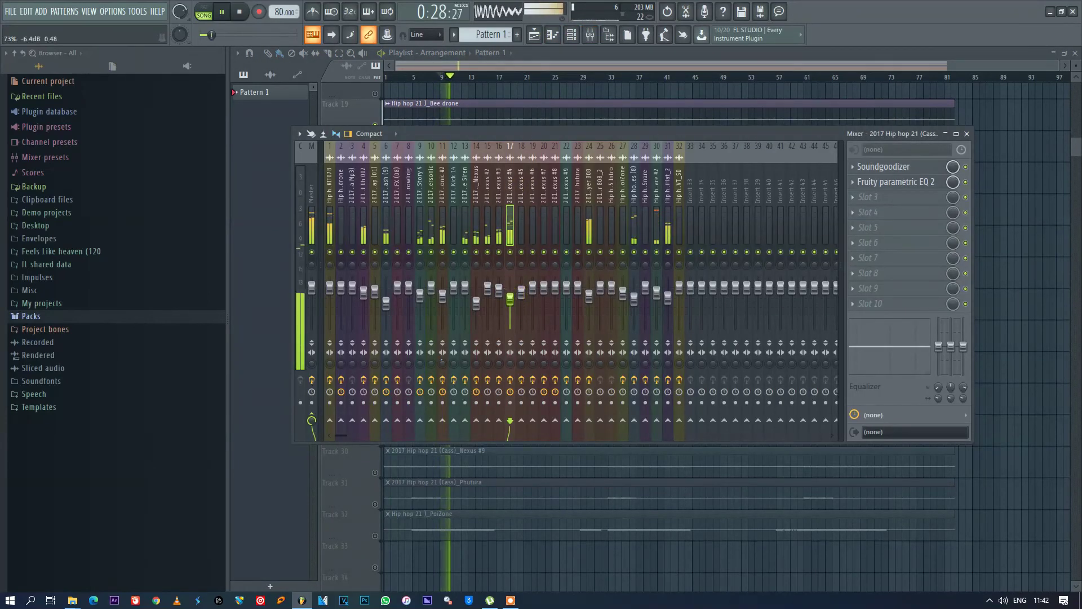
left_click(686, 64)
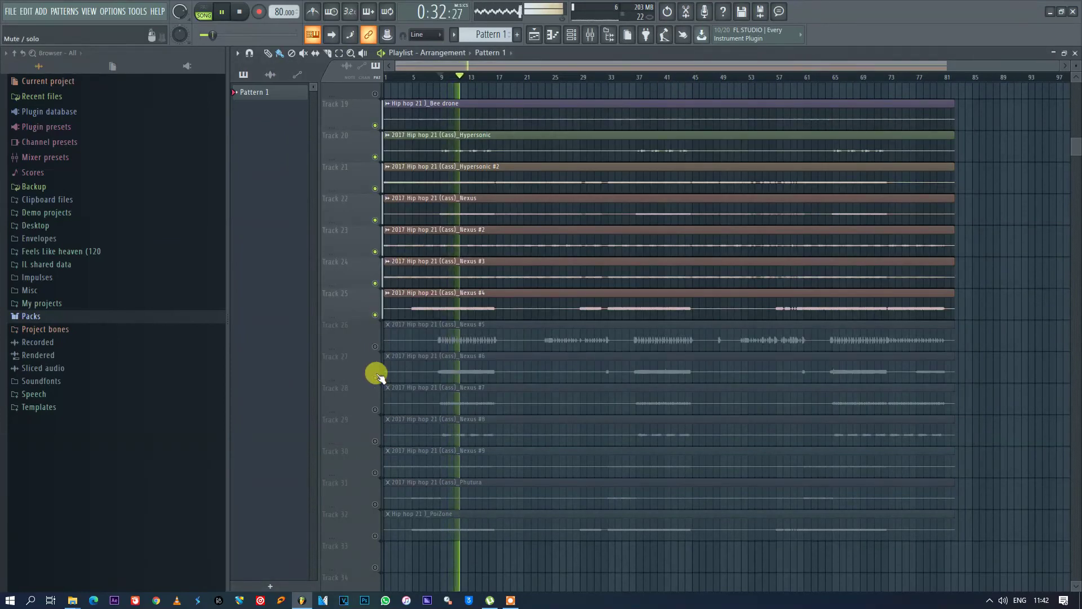
Enable the PoiZone track on Track 32 during playback and select its insert in the mixer
left_click(375, 536)
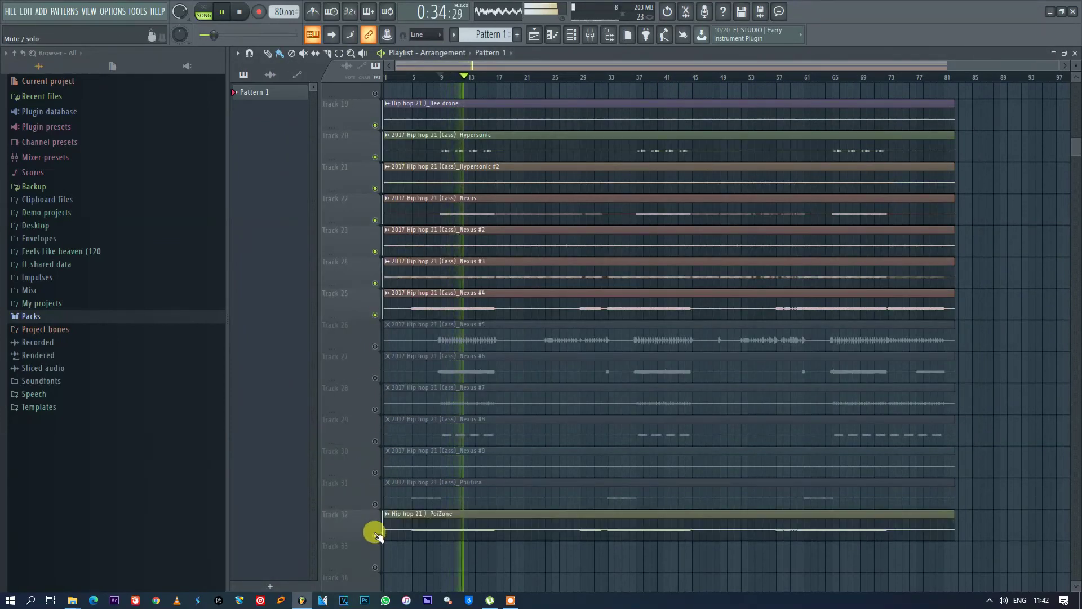
left_click(592, 34)
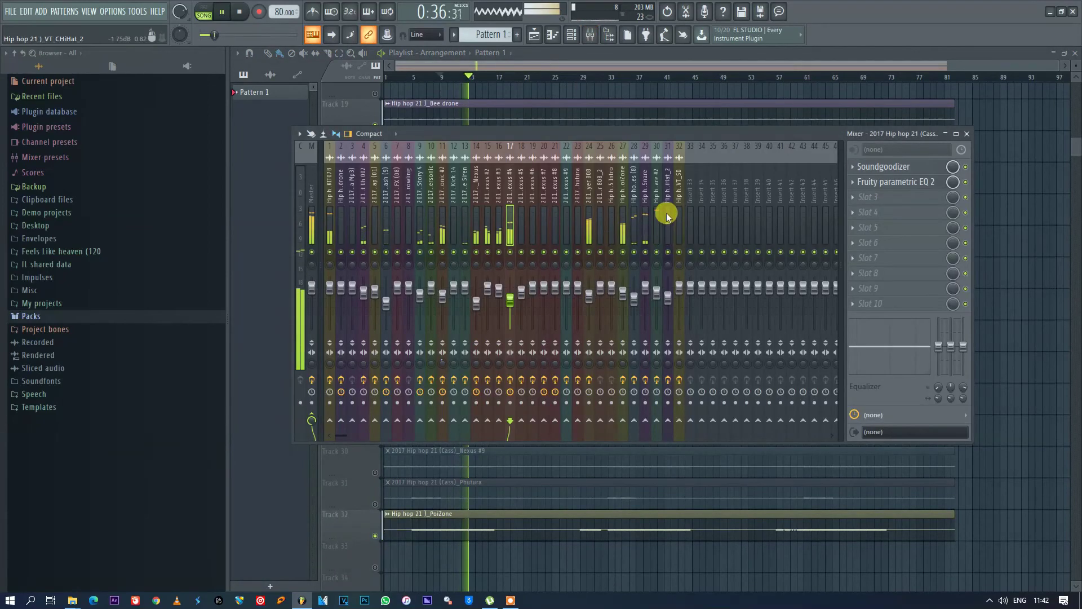
left_click(623, 191)
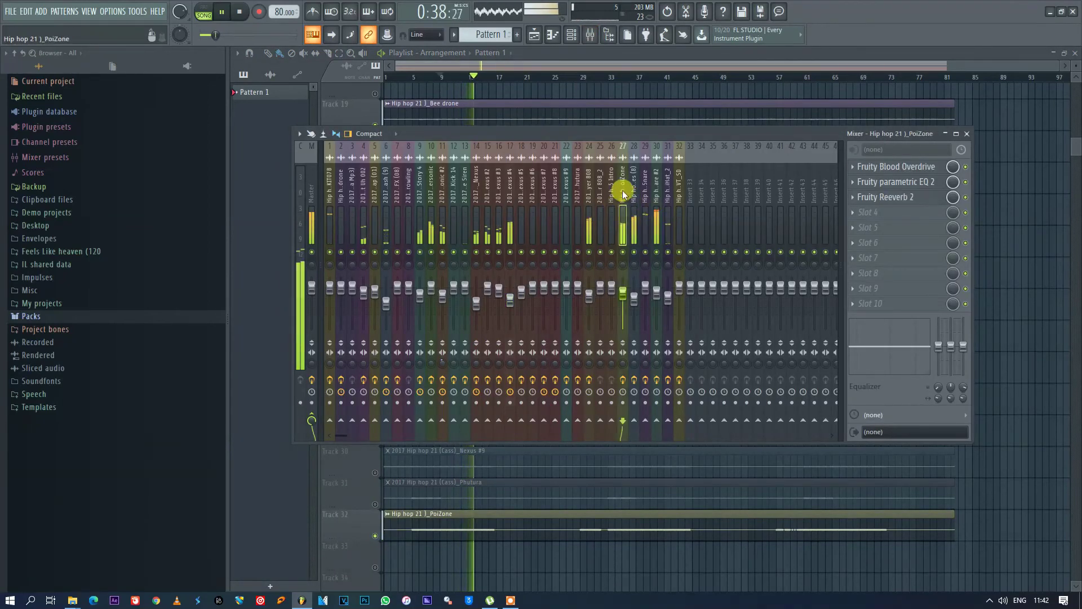
Lower the Nexus #4 insert's volume a little further against PoiZone and stop playback
left_click(509, 184)
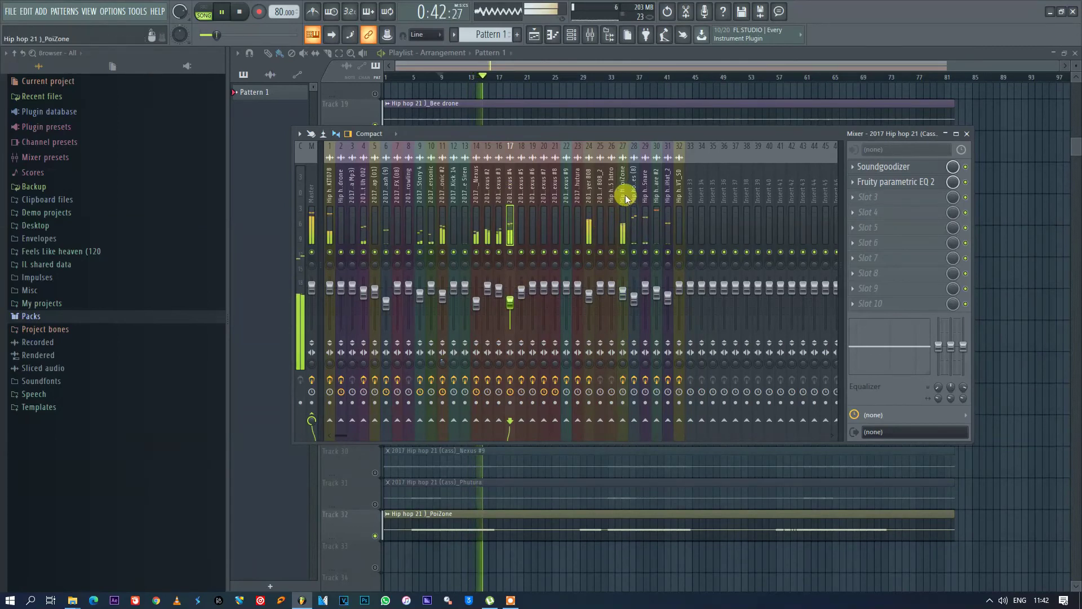
left_click(615, 62)
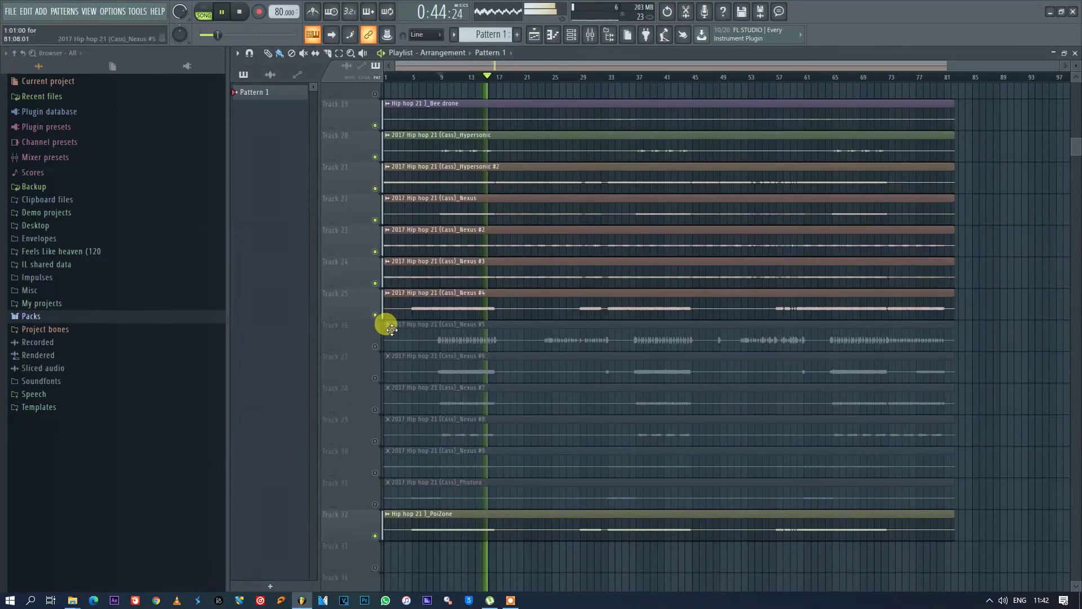
key("space")
Enable the Nexus #5 track on Track 26, play the mix and lower its insert's volume to about -4.5 dB
left_click(376, 346)
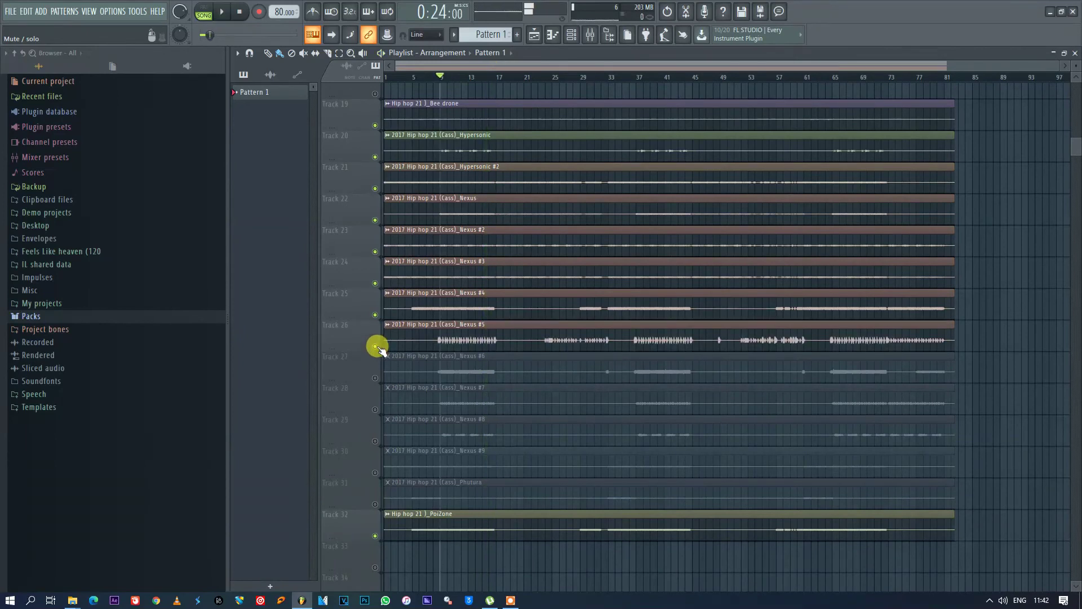
key("space")
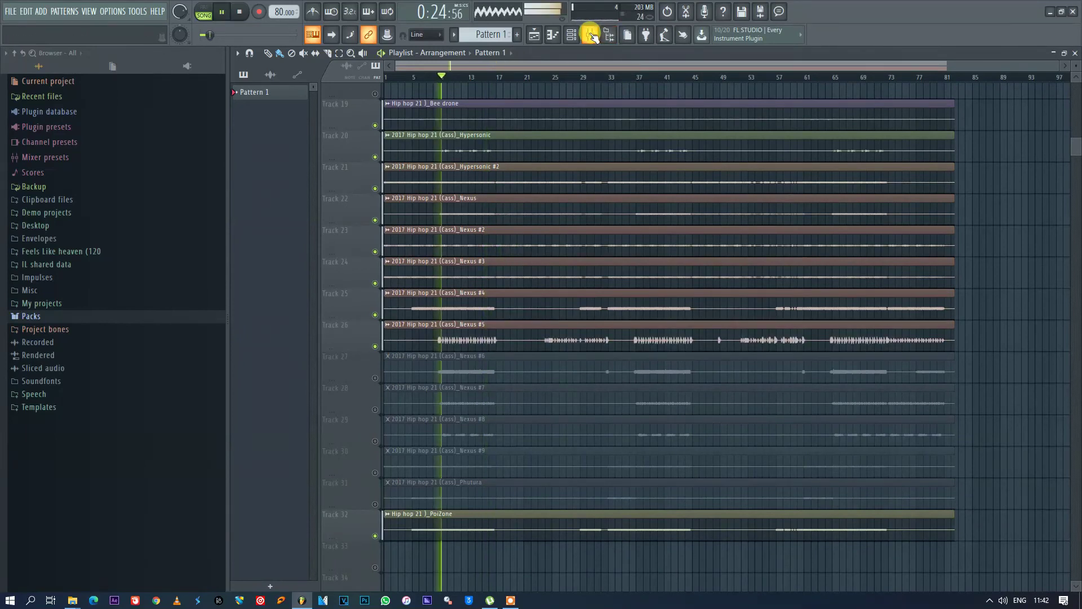
left_click(591, 35)
left_click(522, 263)
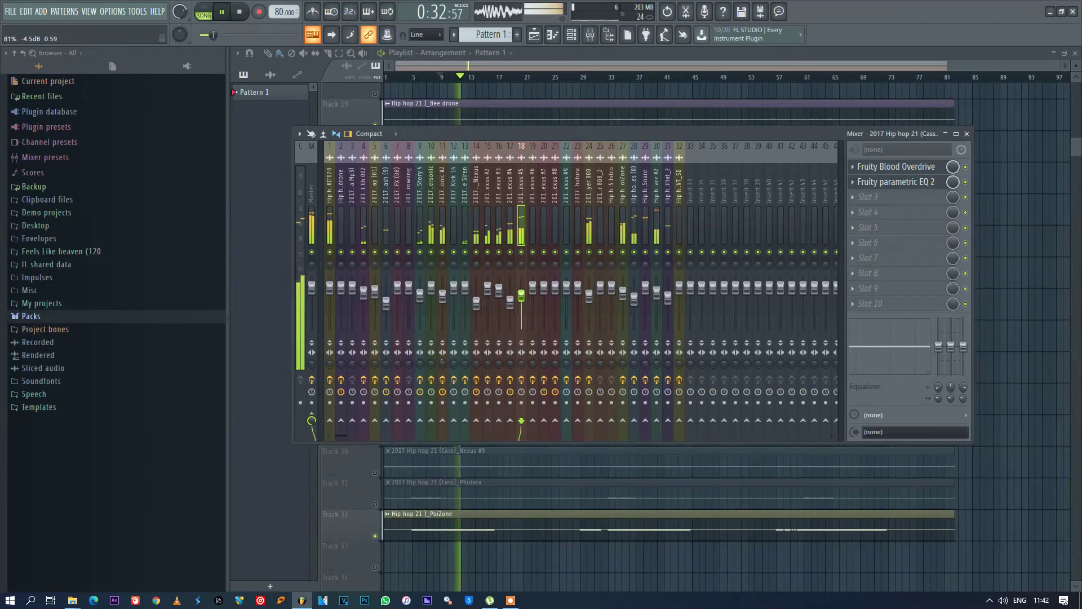
Enable the Nexus #6 track on Track 27, play the mix and select its insert in the mixer
left_click(590, 35)
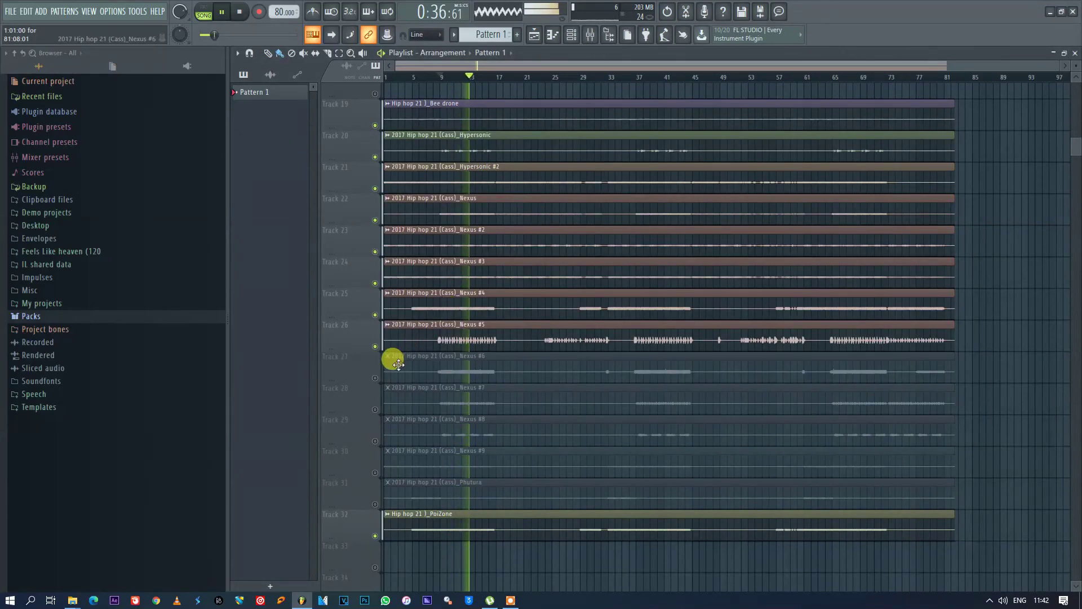
key("space")
left_click(375, 378)
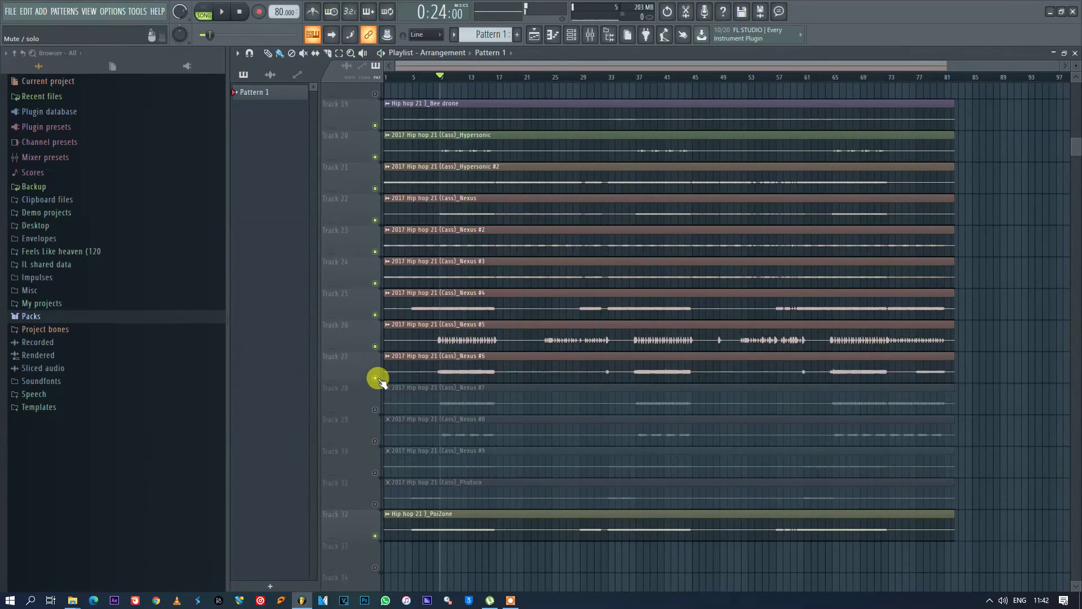
key("space")
left_click(591, 35)
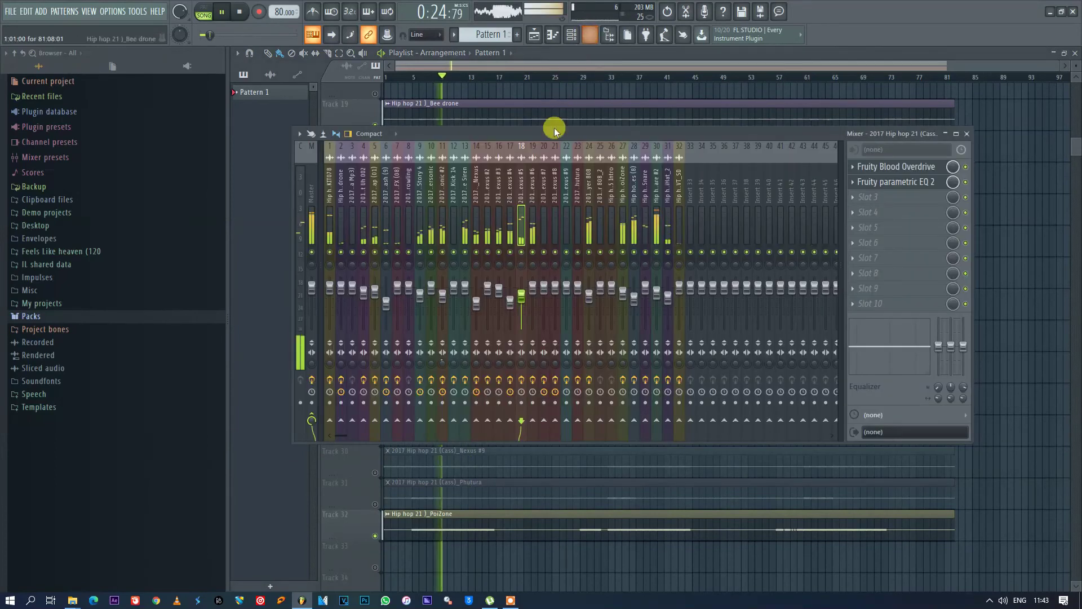
left_click(533, 244)
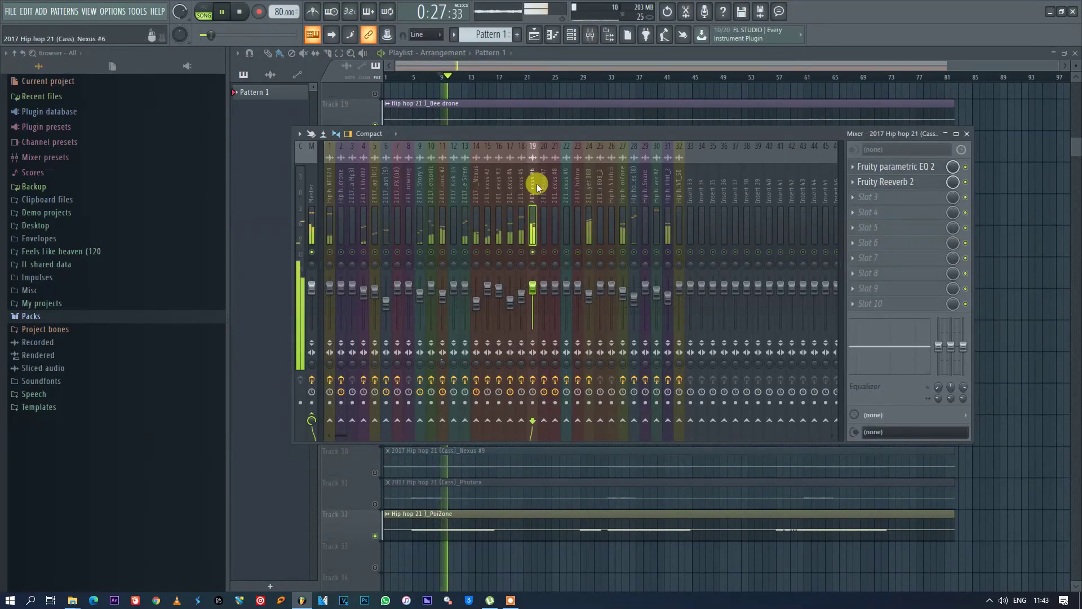
Add Fruity Parametric EQ 2 to slot 3 of the Nexus #6 insert, load a preset, move its lowest band higher and replay the mix
left_click(862, 206)
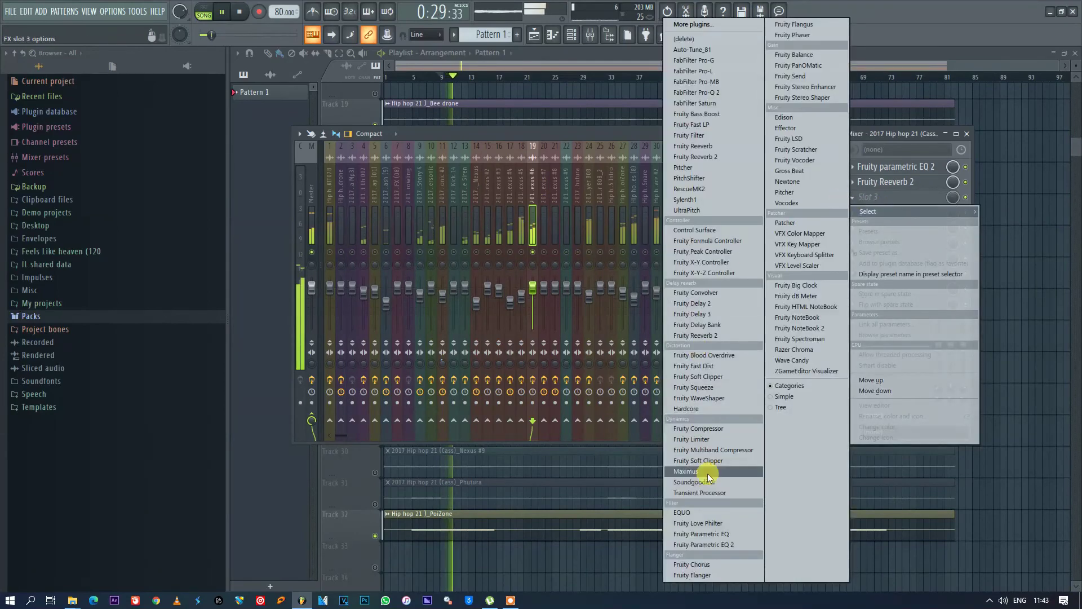
left_click(704, 545)
right_click(584, 137)
left_click(617, 174)
left_click_drag(281, 226, 382, 225)
left_click(618, 135)
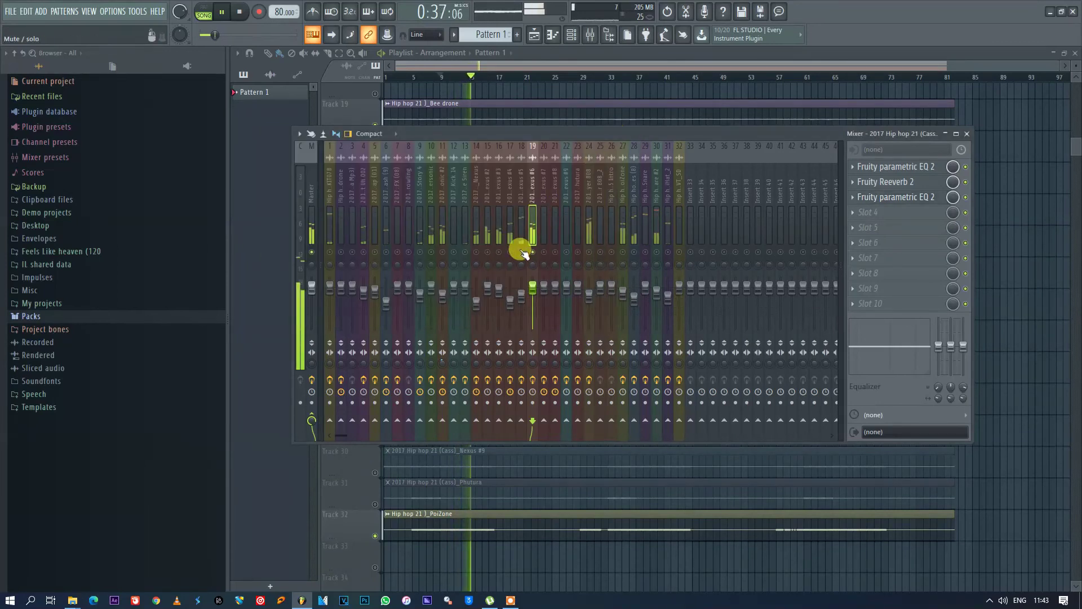
key("space")
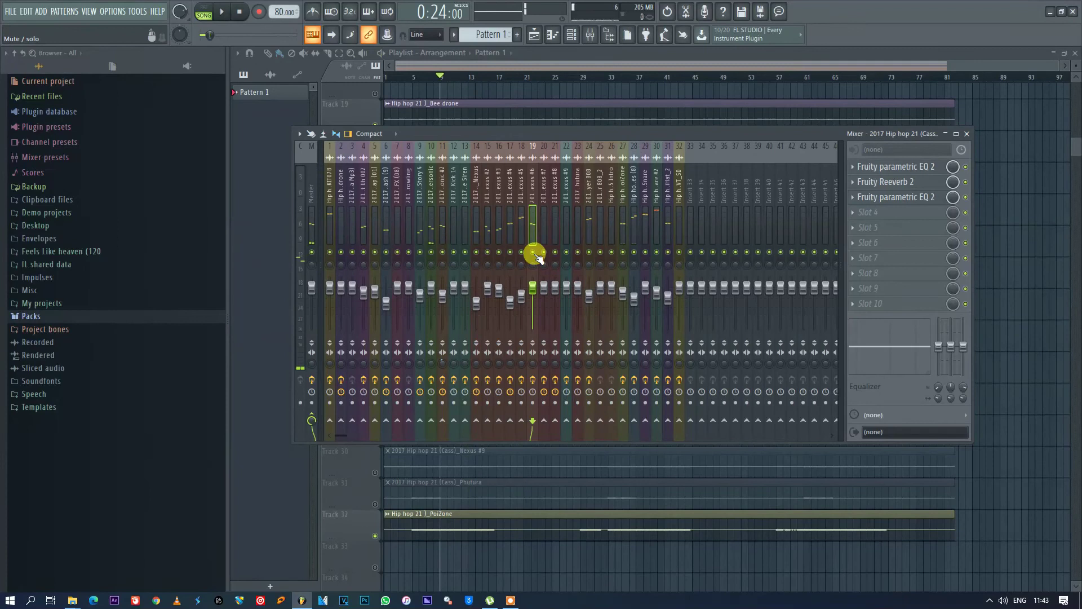
key("space")
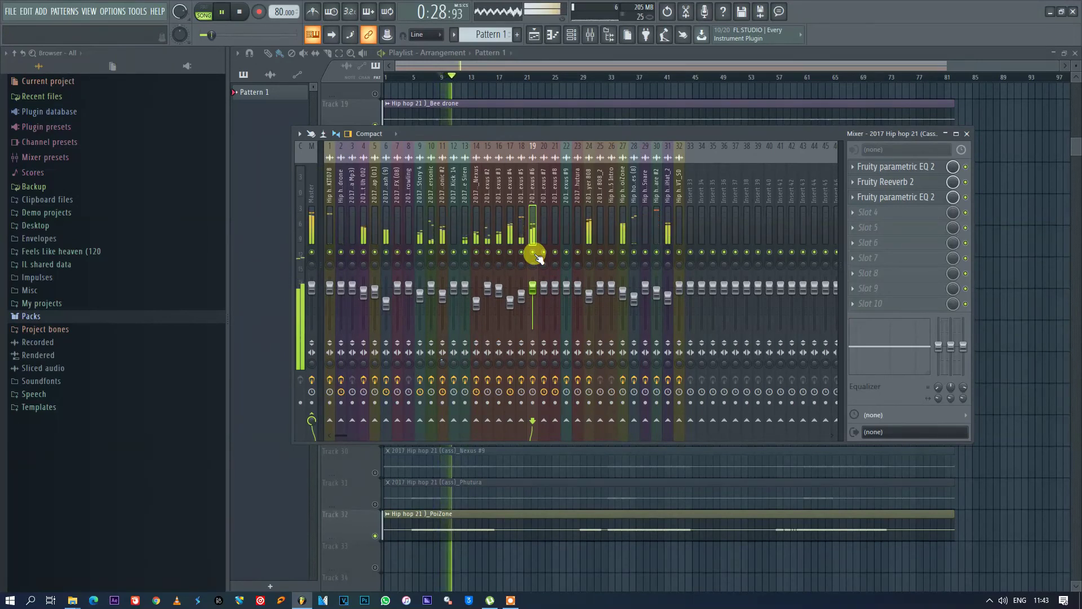
Enable the Nexus #7 track on Track 28, play the mix and select its insert in the mixer
left_click(549, 56)
scroll(1001, 234, "down", 2)
scroll(1004, 235, "down", 1)
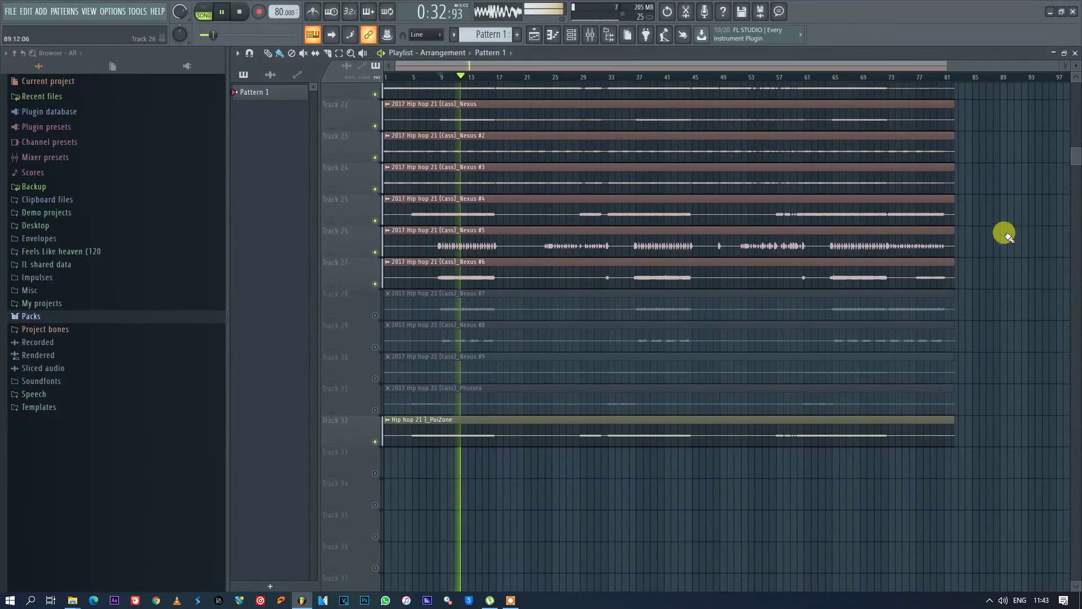
key("space")
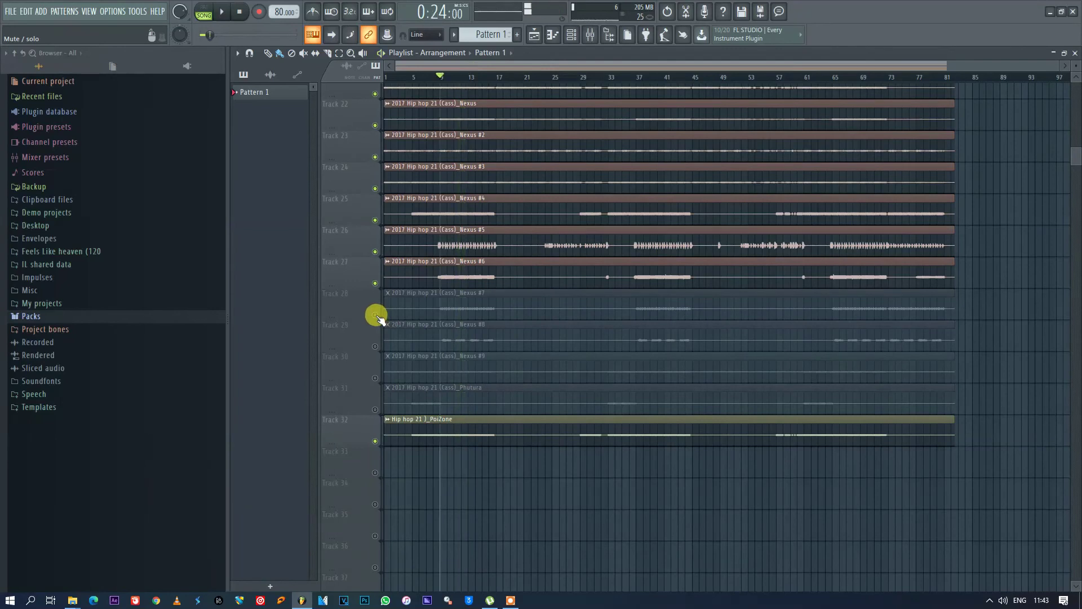
left_click(375, 314)
left_click(588, 42)
key("space")
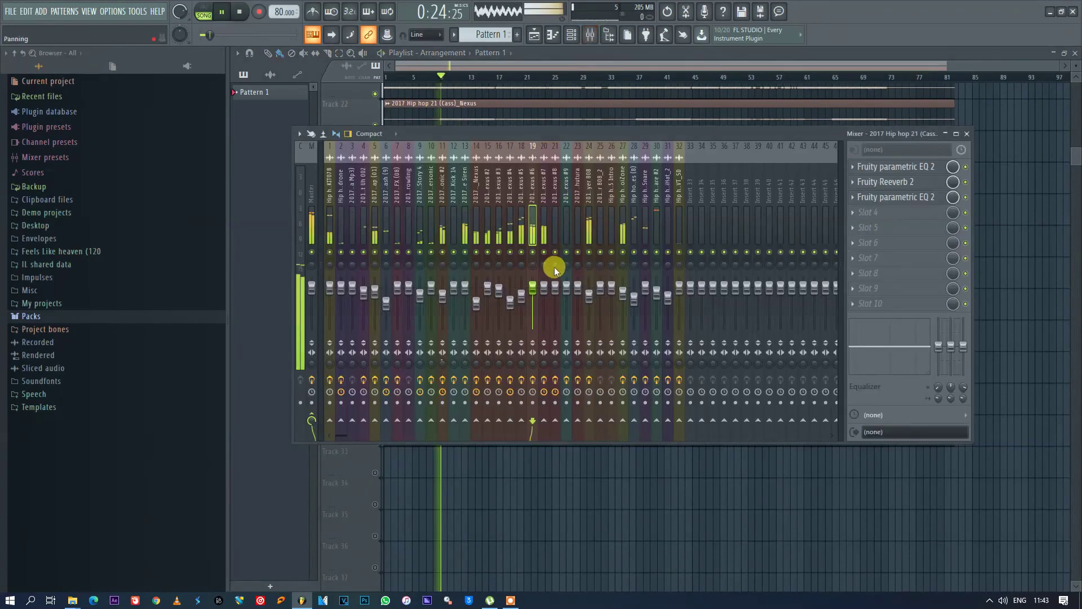
left_click(544, 204)
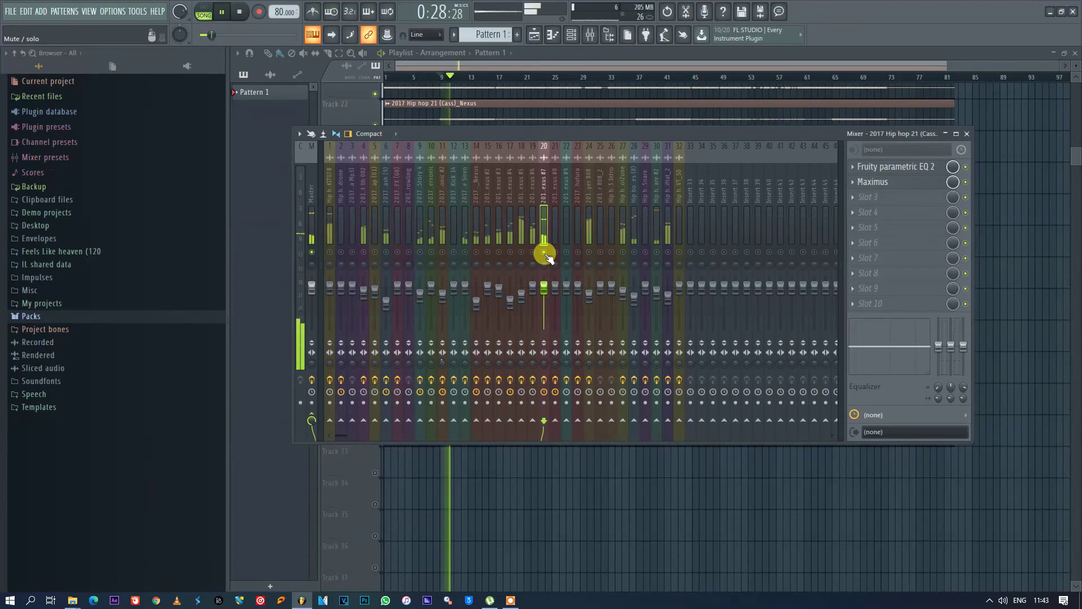
Check Maximus on the Nexus #7 insert and lower the insert's volume slightly before stopping playback
left_click(901, 180)
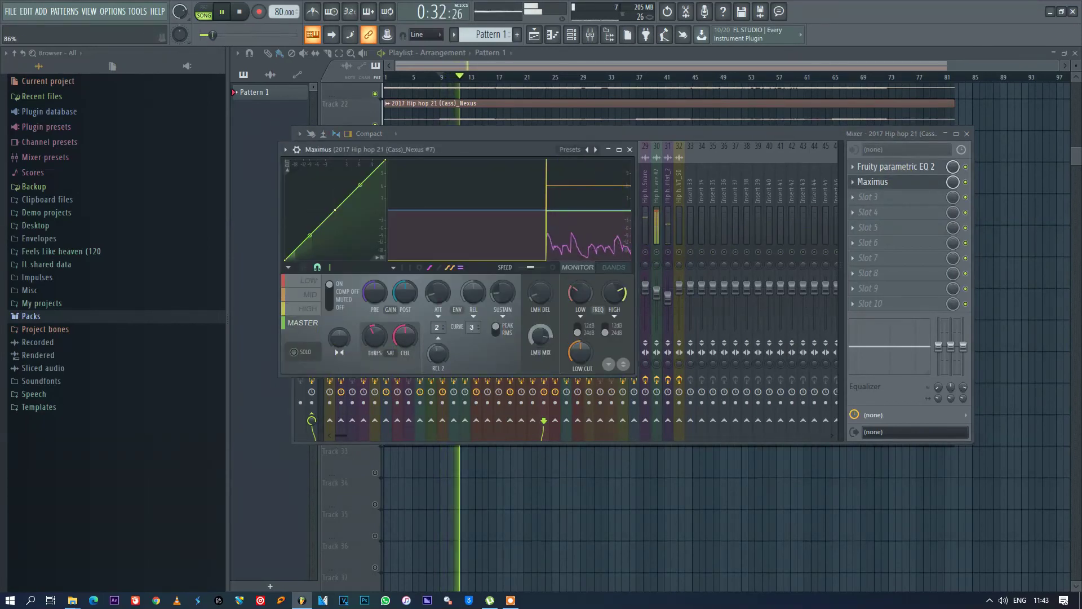
left_click(629, 149)
key("space")
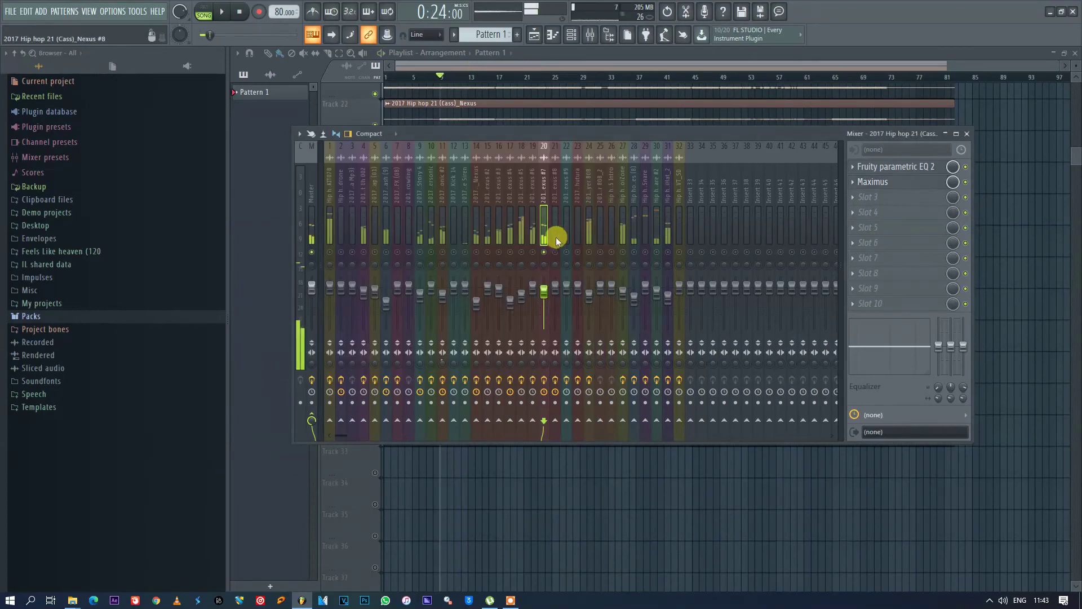
Enable the Nexus #8 track on Track 29, play the mix and select its insert in the mixer
key("F9")
left_click(375, 346)
left_click(375, 346)
key("space")
left_click(590, 34)
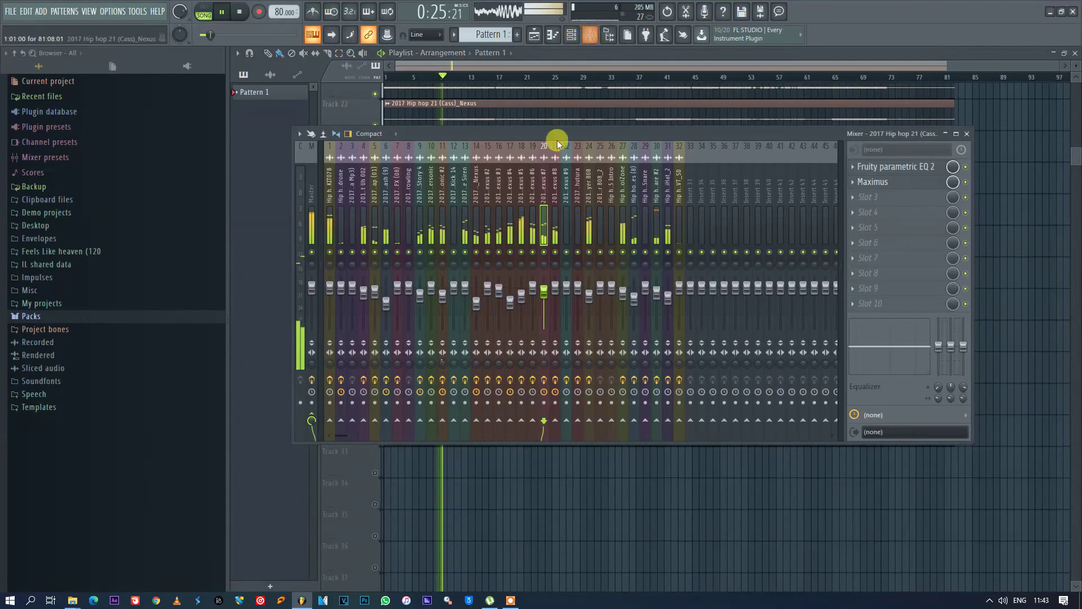
left_click(554, 203)
Lower the Nexus #8 insert's volume in two stages, comparing it alone and within the full mix
left_click_drag(556, 288, 555, 290)
right_click(556, 252)
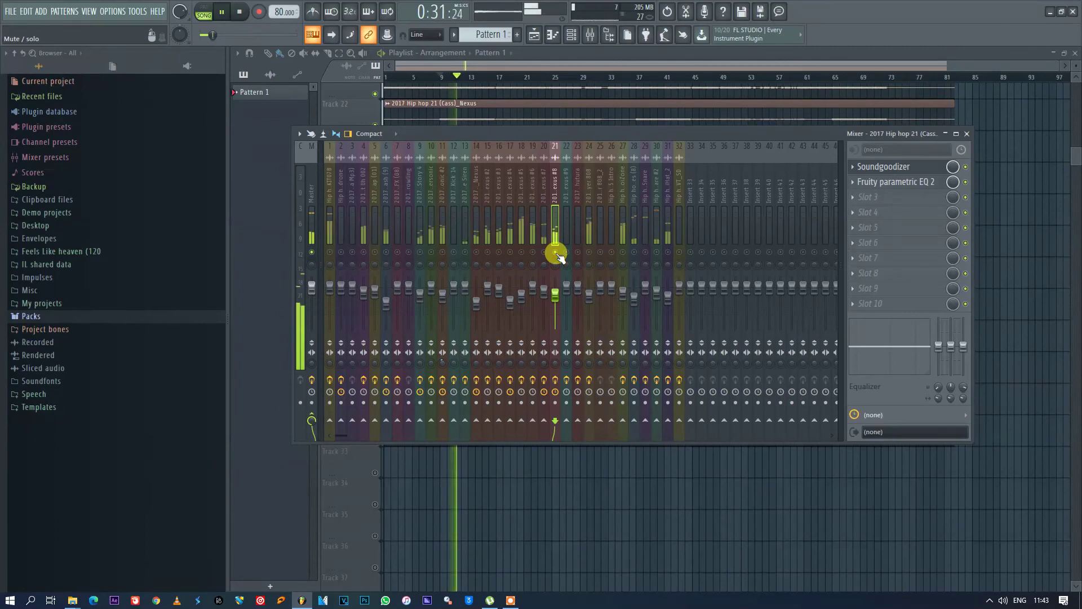
left_click_drag(555, 294, 555, 300)
right_click(556, 252)
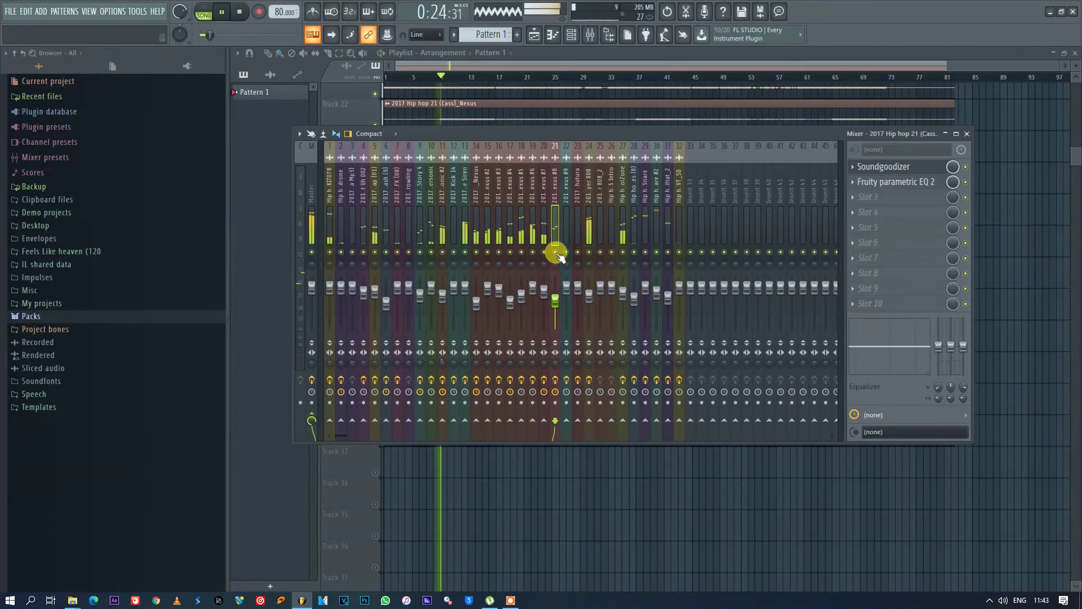
Bring in Nexus #9 and Phutura on Tracks 30 and 31 and unmute all playlist tracks
left_click(581, 52)
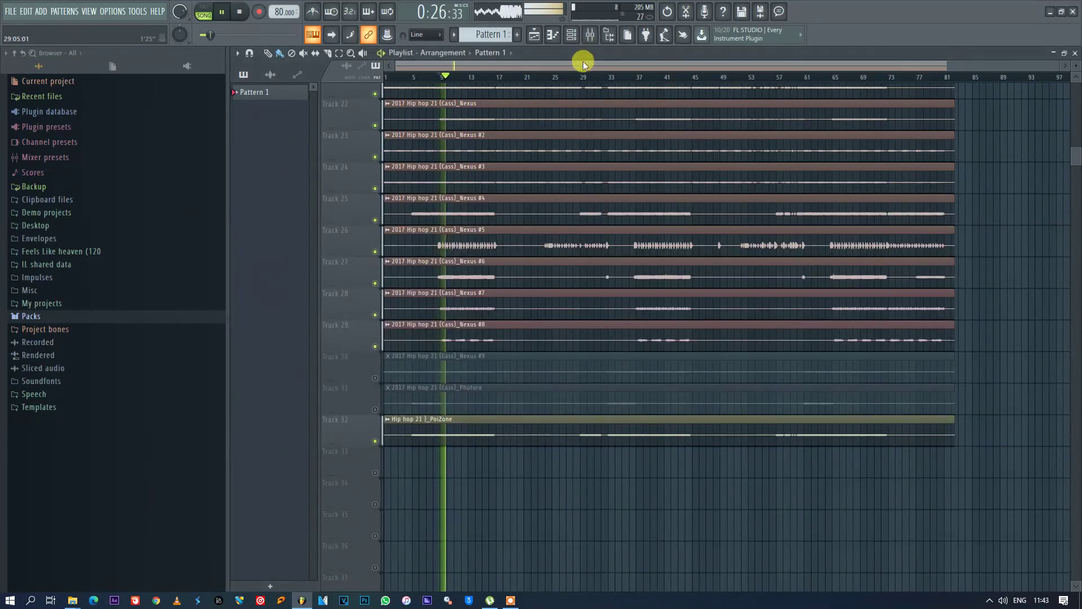
right_click(375, 378)
left_click(376, 410)
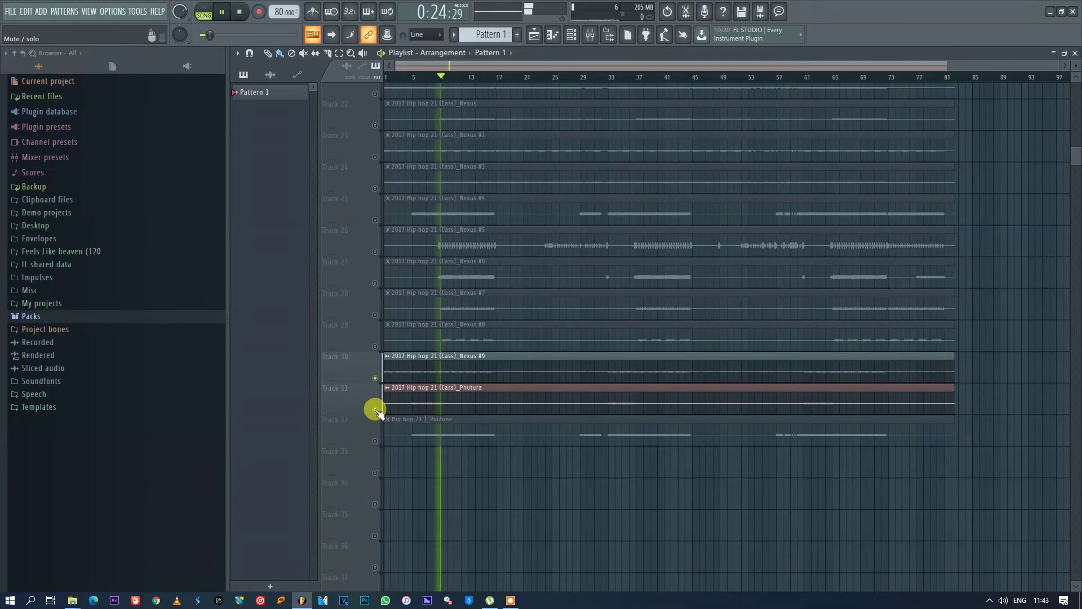
key("space")
right_click(375, 94)
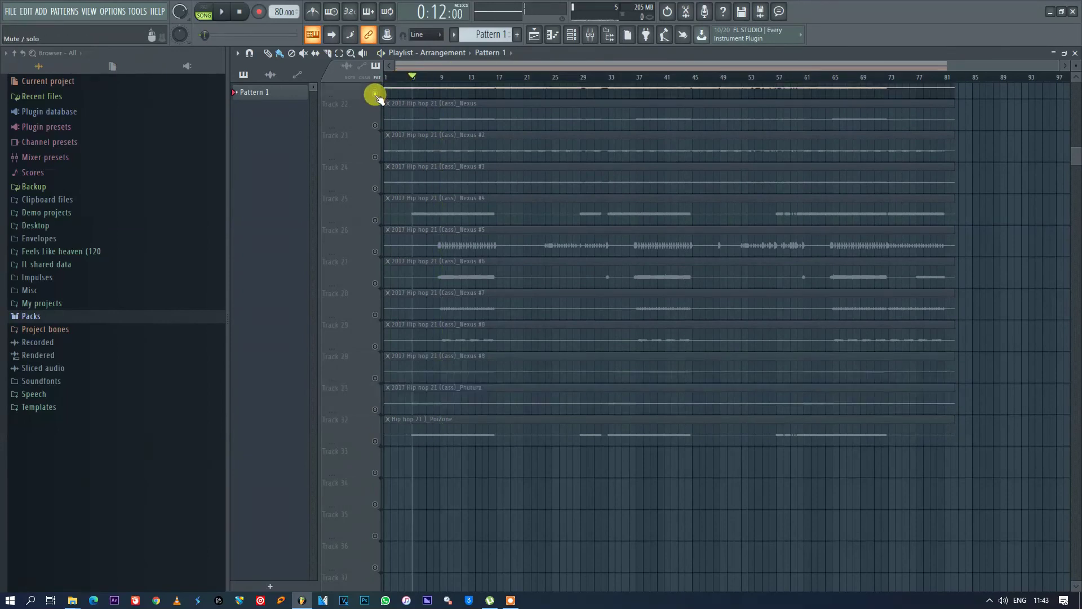
right_click(375, 94)
Play the full song from the beginning and select the Phutura insert on mixer track 23
left_click(434, 76)
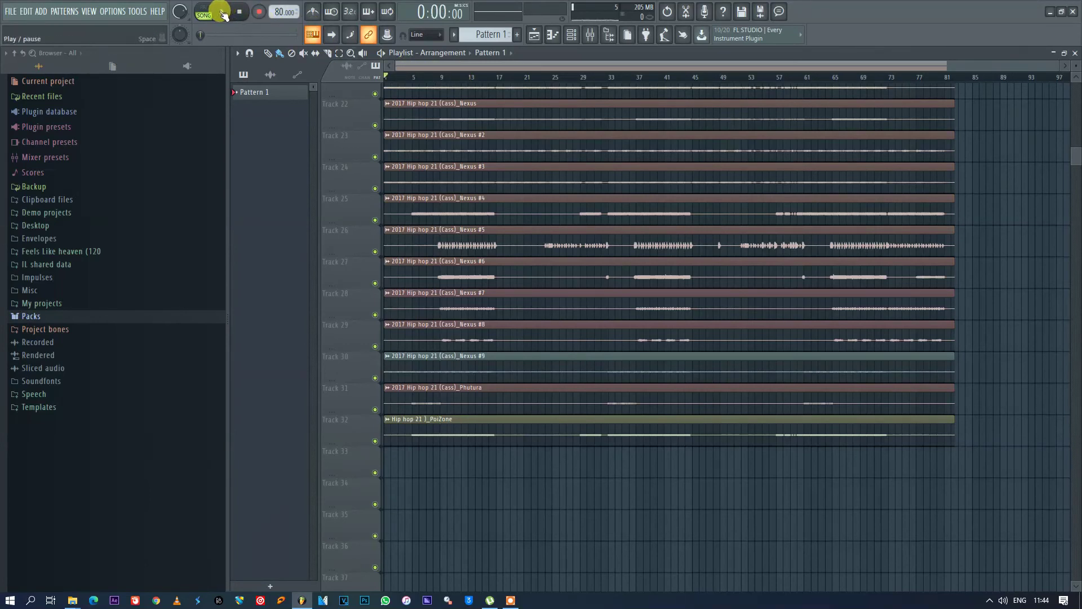
left_click(223, 12)
left_click(589, 35)
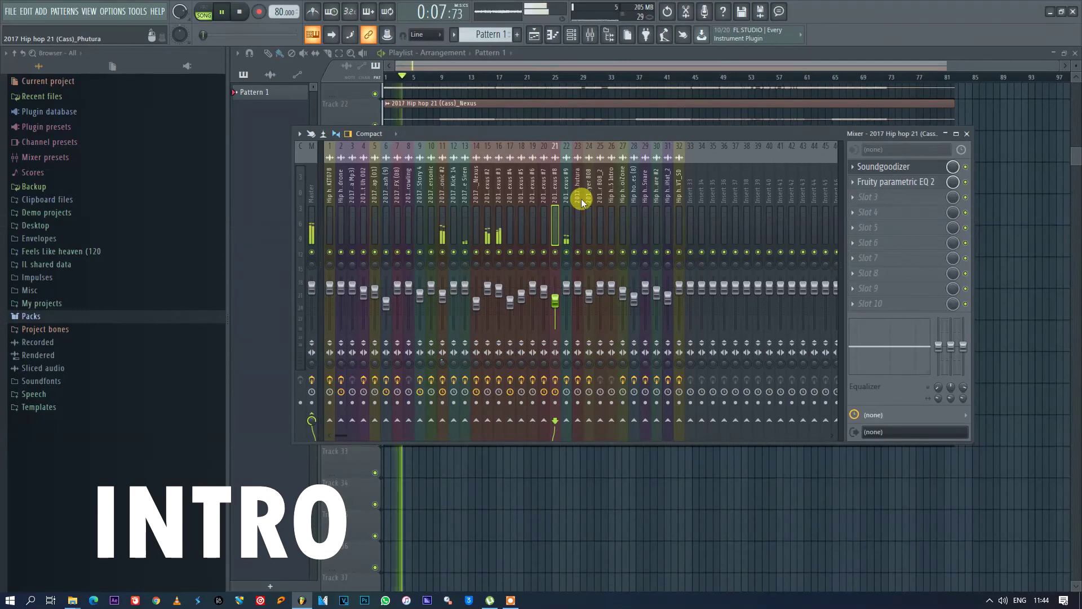
left_click(692, 187)
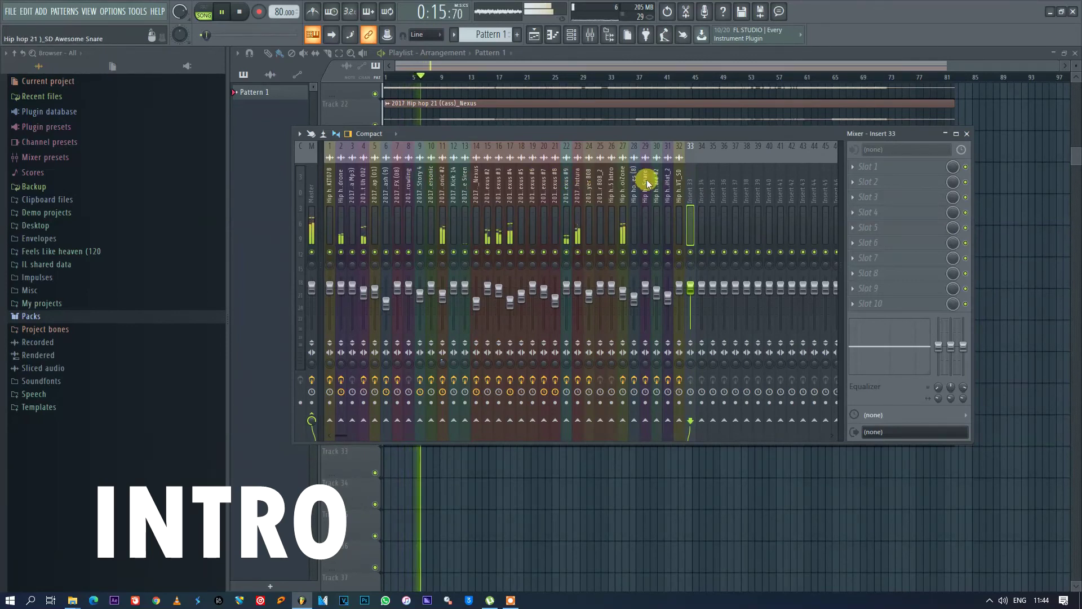
left_click(579, 184)
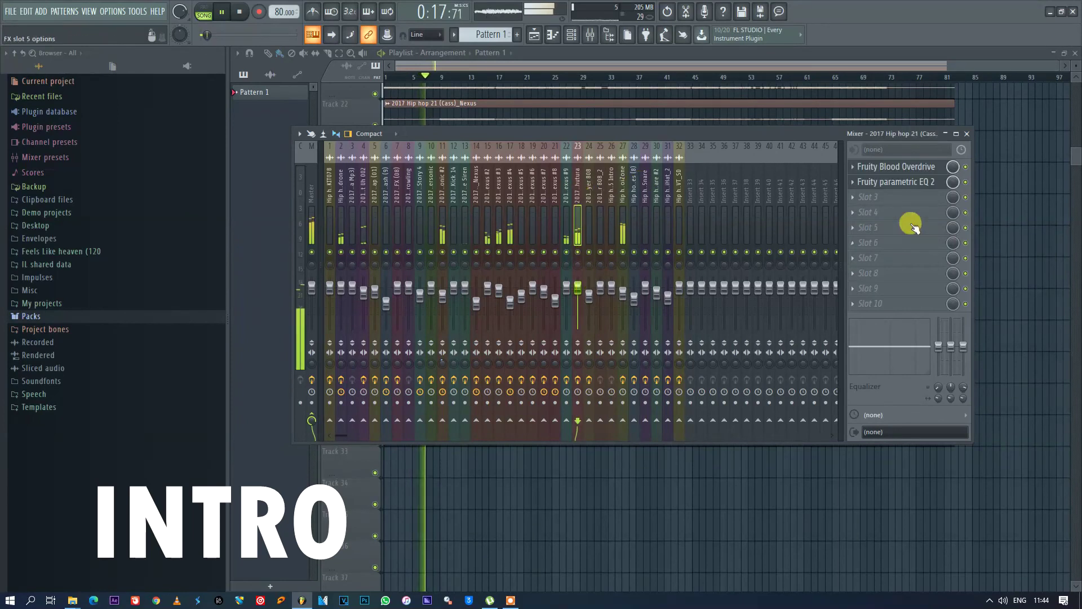
Boost the low band of the Phutura insert's equalizer during playback, listen through the song and stop it
left_click(916, 169)
mouse_move(939, 346)
left_mouse_down()
mouse_move(936, 355)
mouse_move(938, 336)
left_mouse_up()
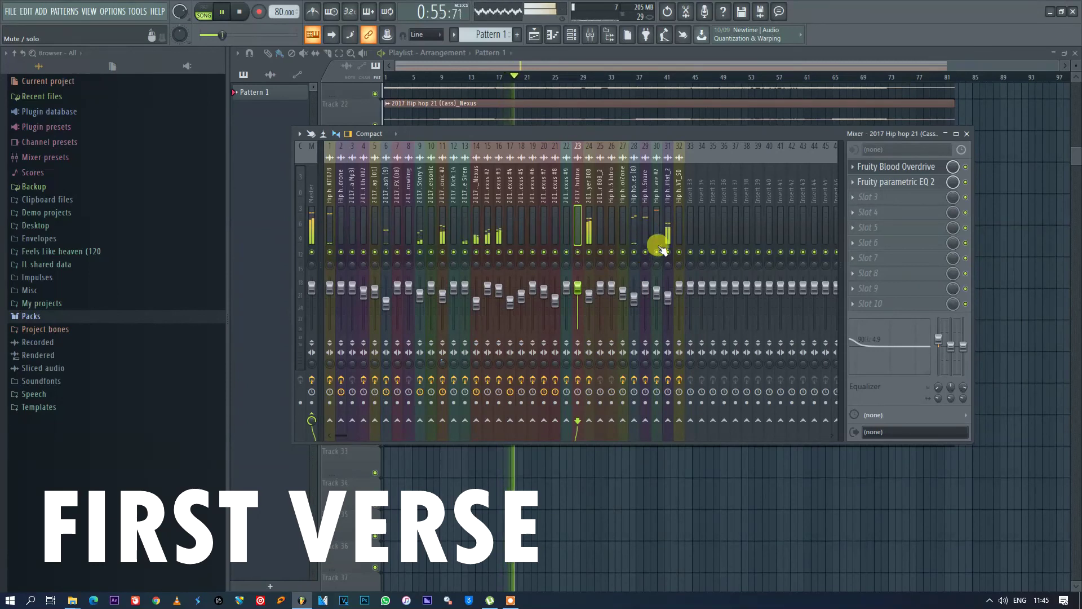
left_click_drag(656, 137, 656, 143)
left_click_drag(658, 151, 659, 154)
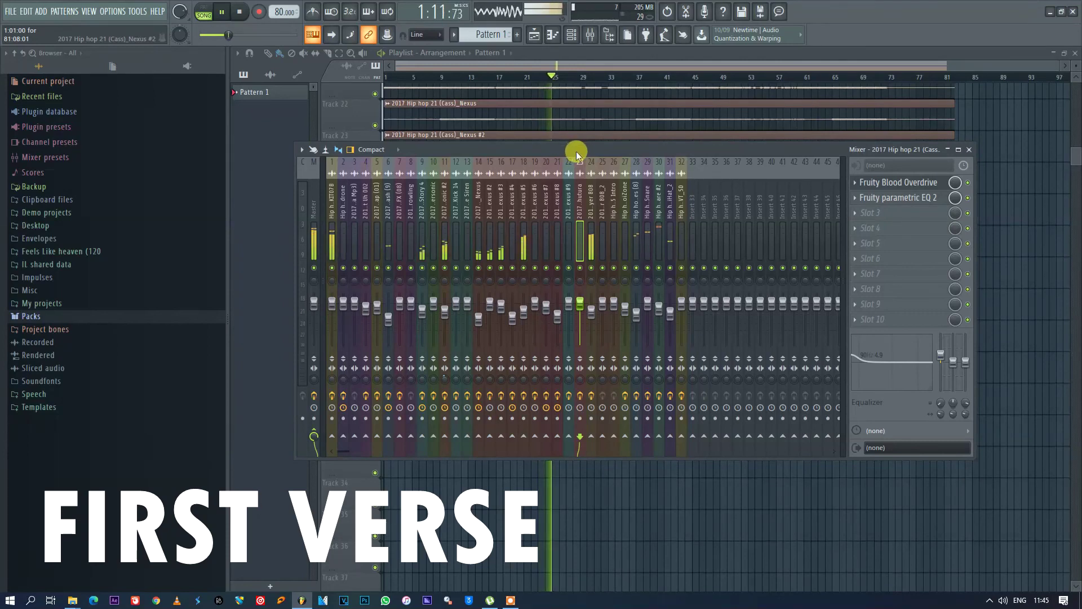
left_click(241, 13)
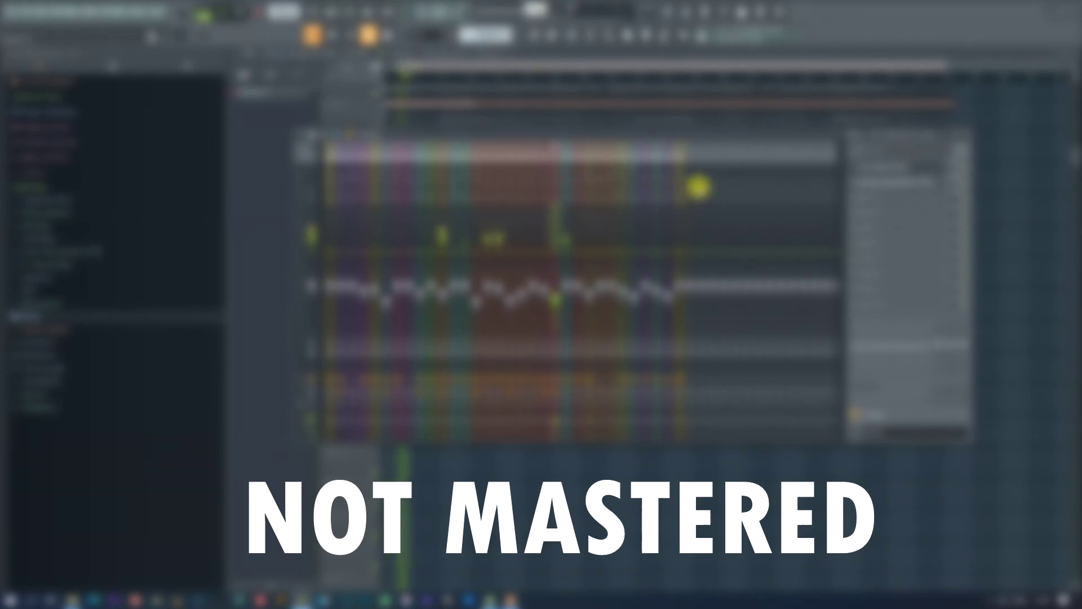
left_click(691, 187)
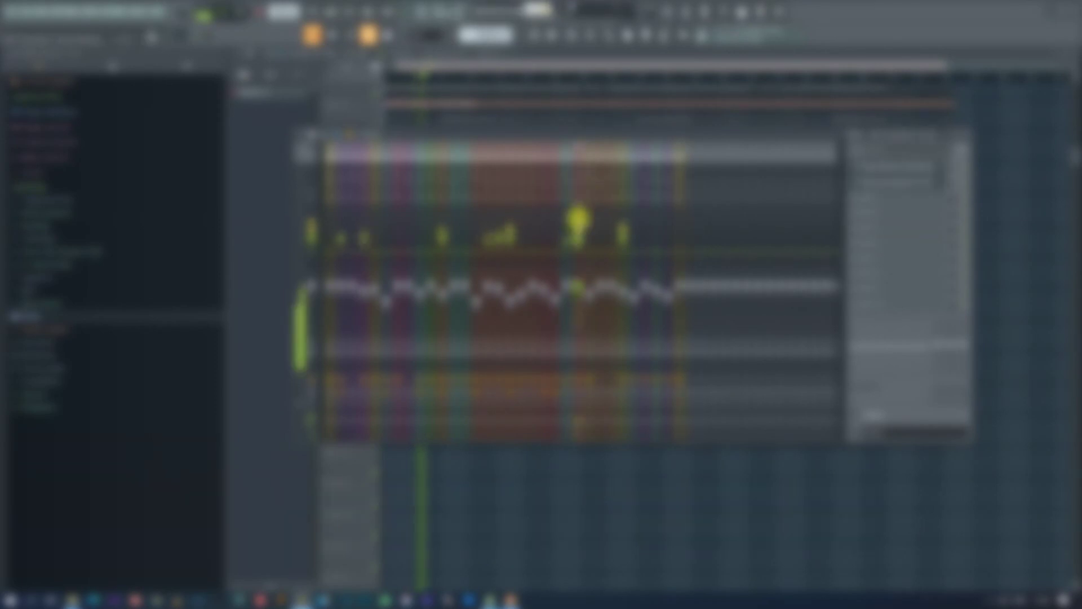
left_click(886, 184)
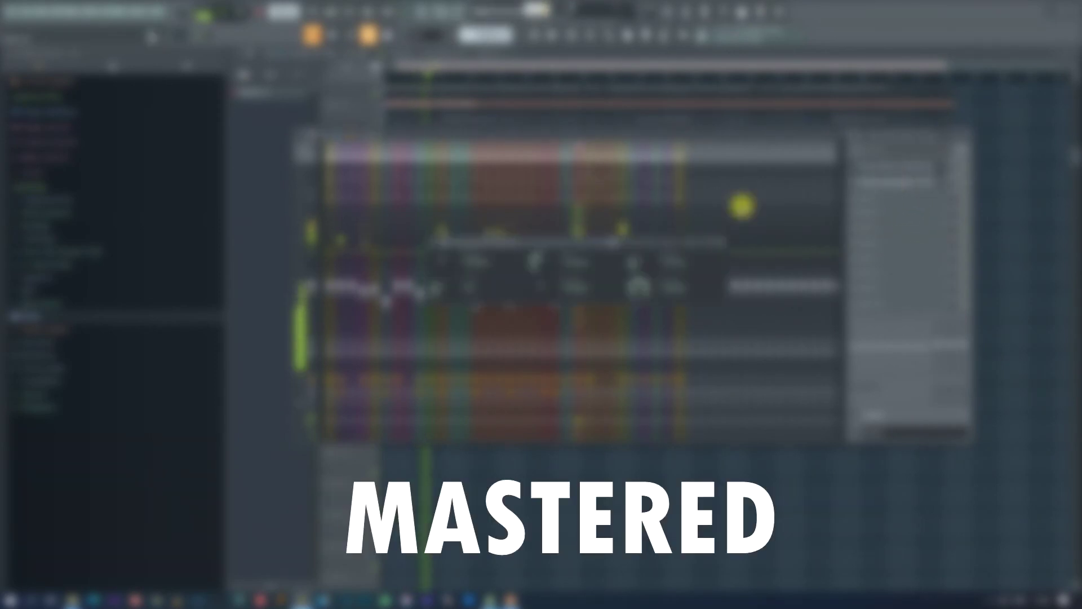
key("Escape")
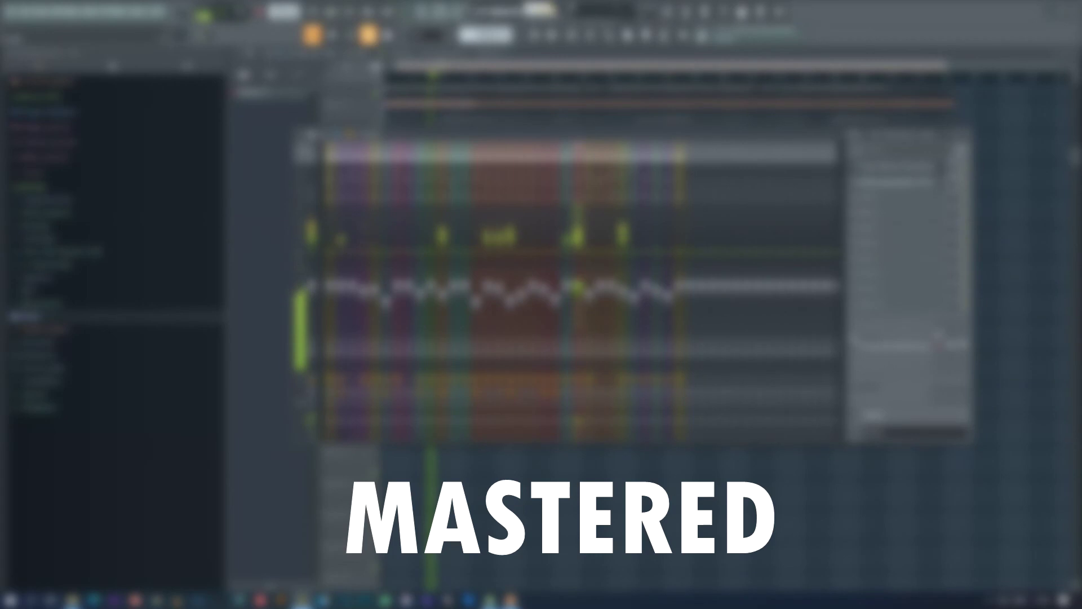